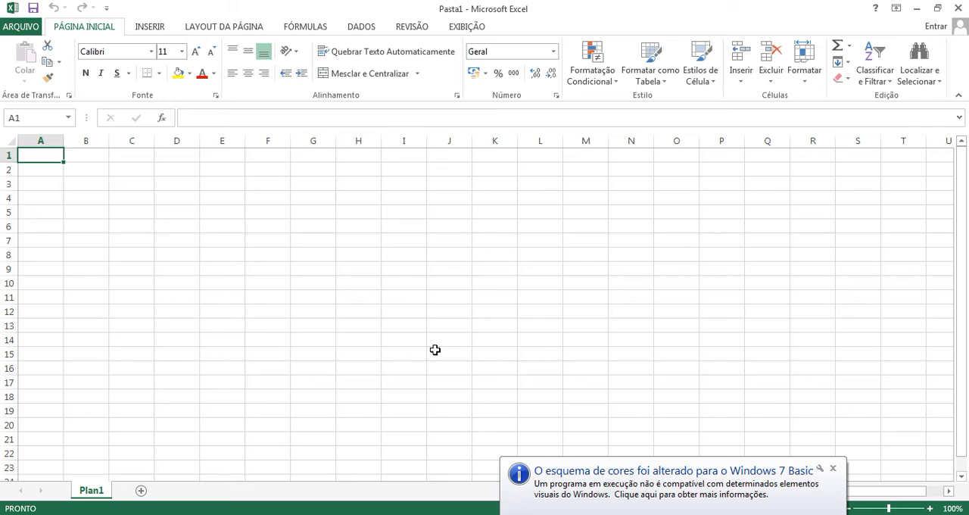
Step: Dismiss the Windows color scheme notification and view the available Mesclar e Centralizar options
{"action": "left_click", "coordinate": [832, 467]}
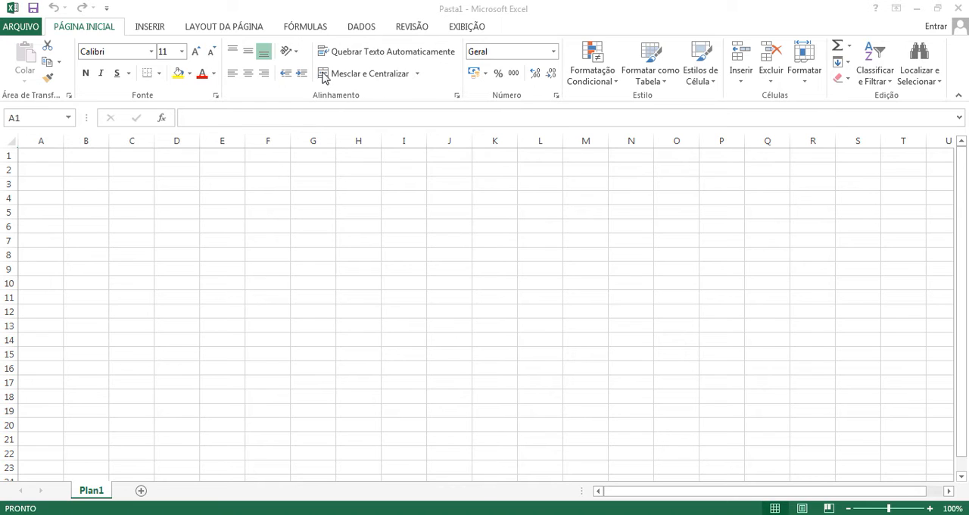
{"action": "left_click", "coordinate": [417, 74]}
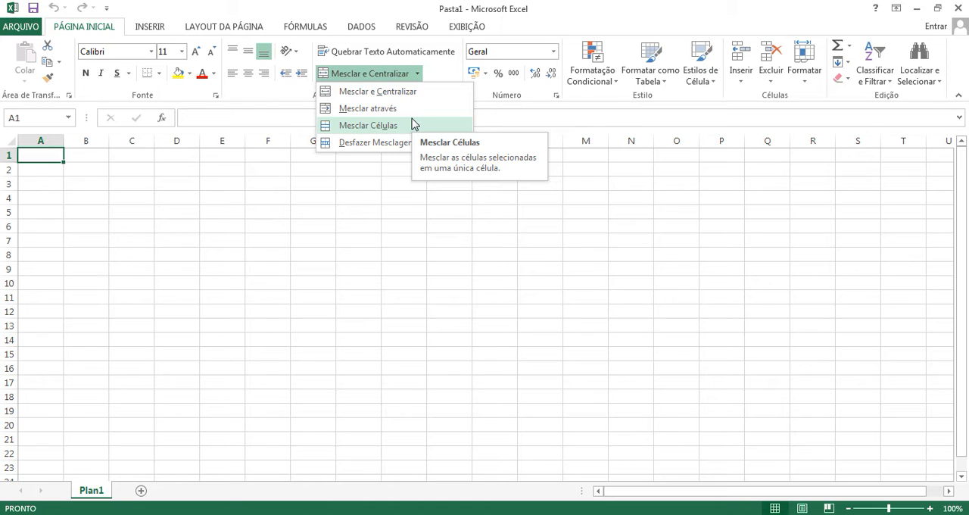
{"action": "left_click", "coordinate": [419, 74]}
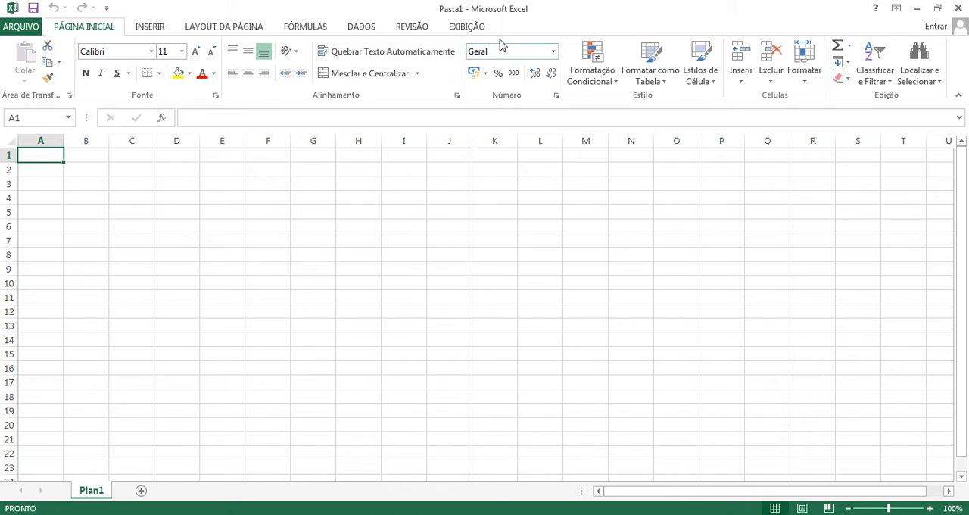
Step: Review the number formats available for cell H4, through to the end of the list and back
{"action": "left_click", "coordinate": [365, 201]}
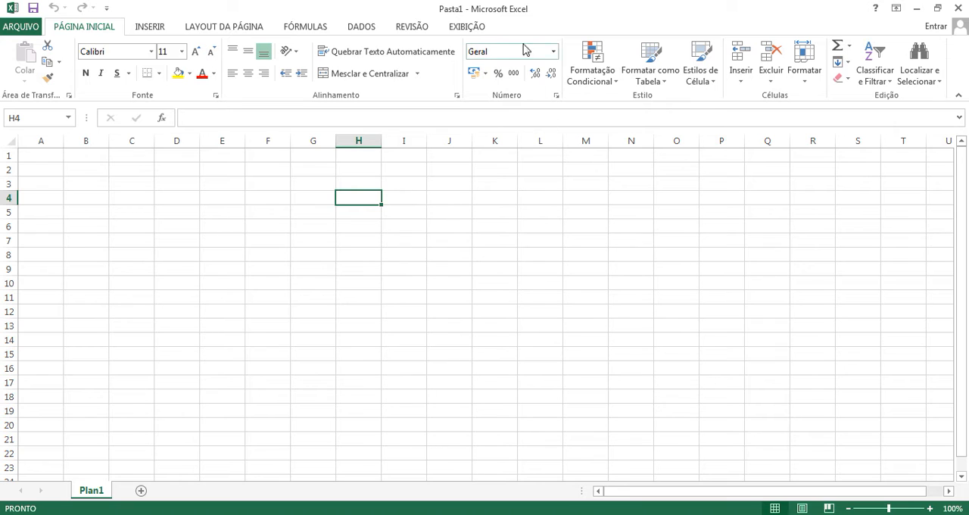
{"action": "left_click", "coordinate": [554, 51]}
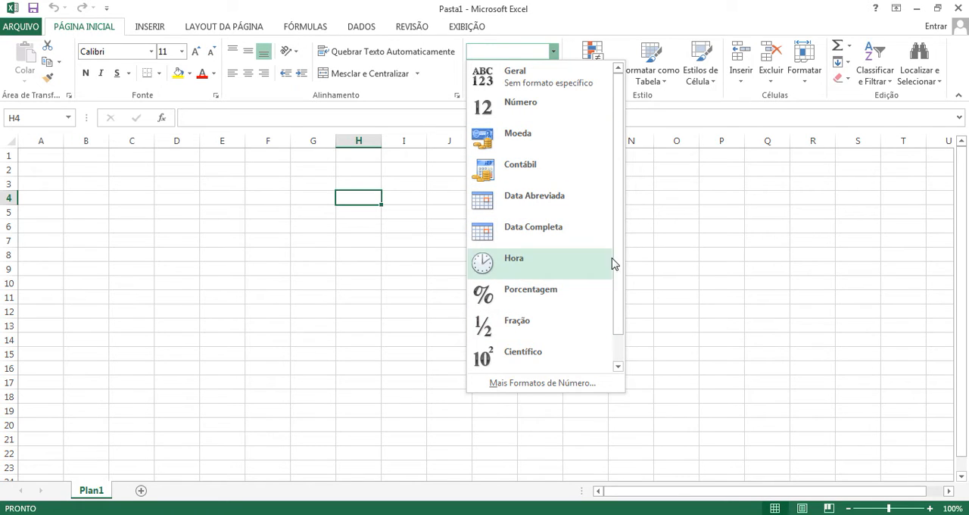
{"action": "left_click_drag", "start_coordinate": [617, 250], "coordinate": [618, 301]}
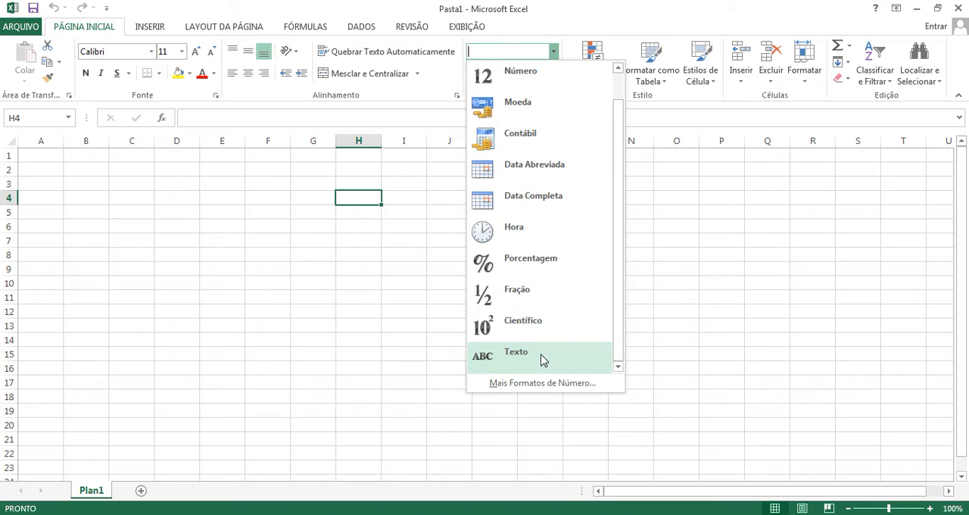
{"action": "scroll", "coordinate": [545, 276], "scroll_direction": "up", "scroll_amount": 1}
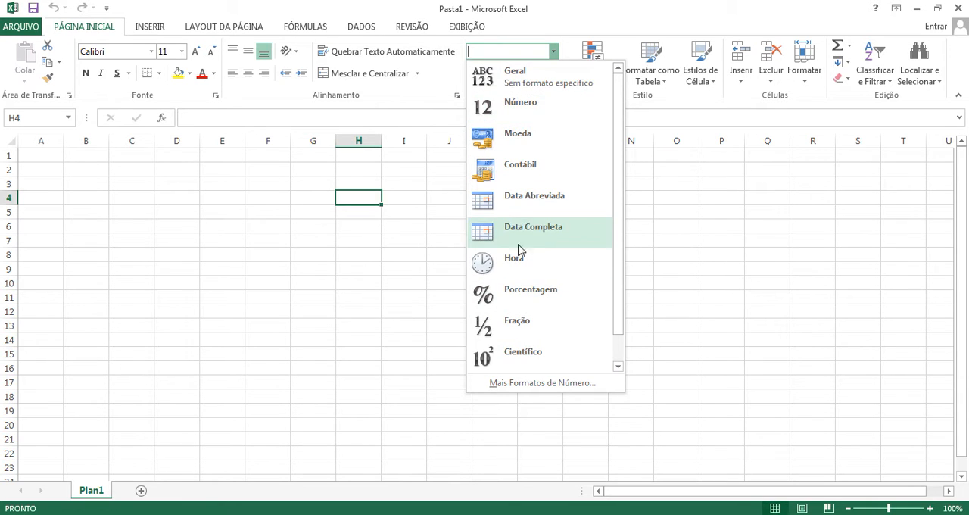
{"action": "left_click", "coordinate": [644, 122]}
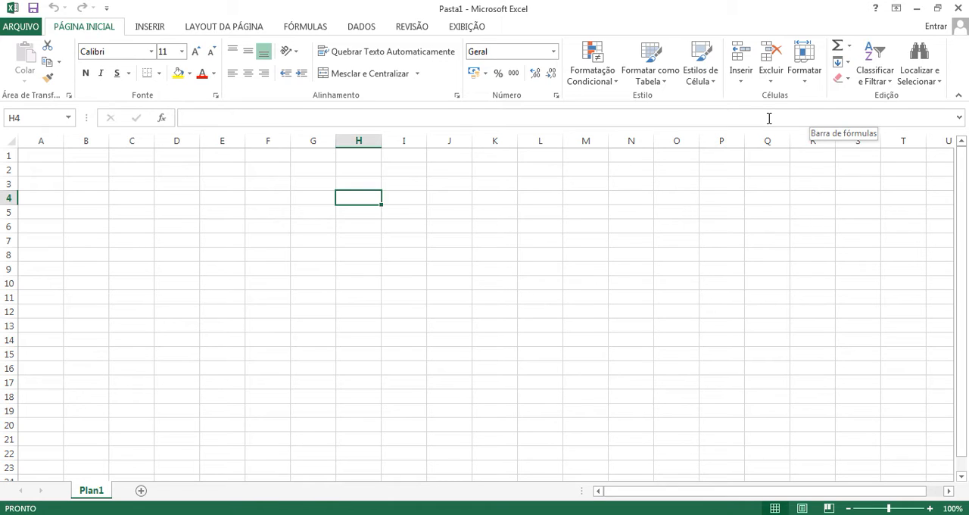
Step: View the options for inserting cells, rows, columns and sheets, and the Formatação Condicional options
{"action": "left_click", "coordinate": [741, 82]}
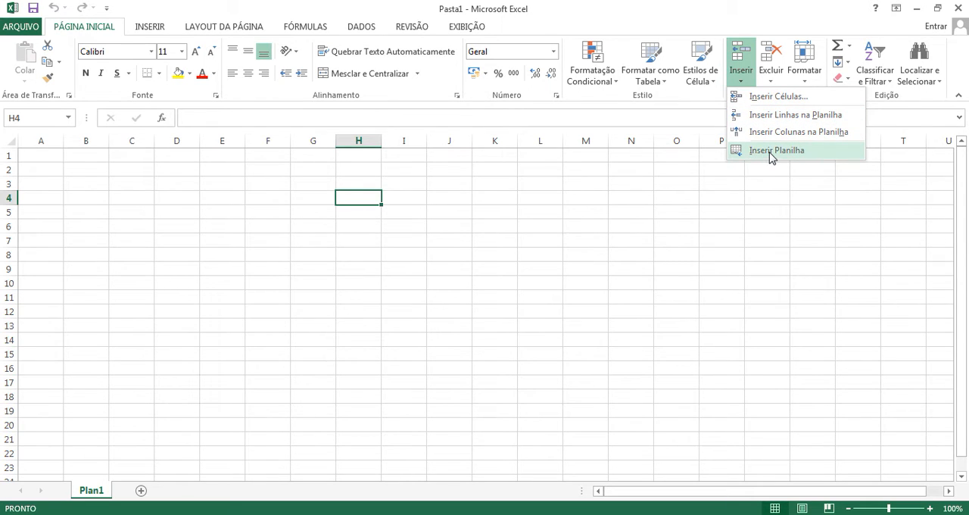
{"action": "left_click", "coordinate": [741, 83]}
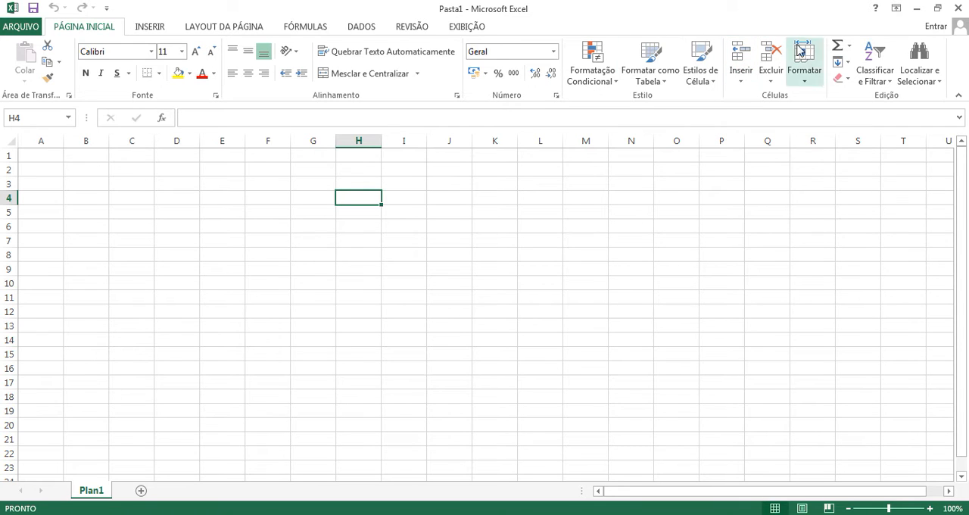
{"action": "left_click", "coordinate": [618, 85]}
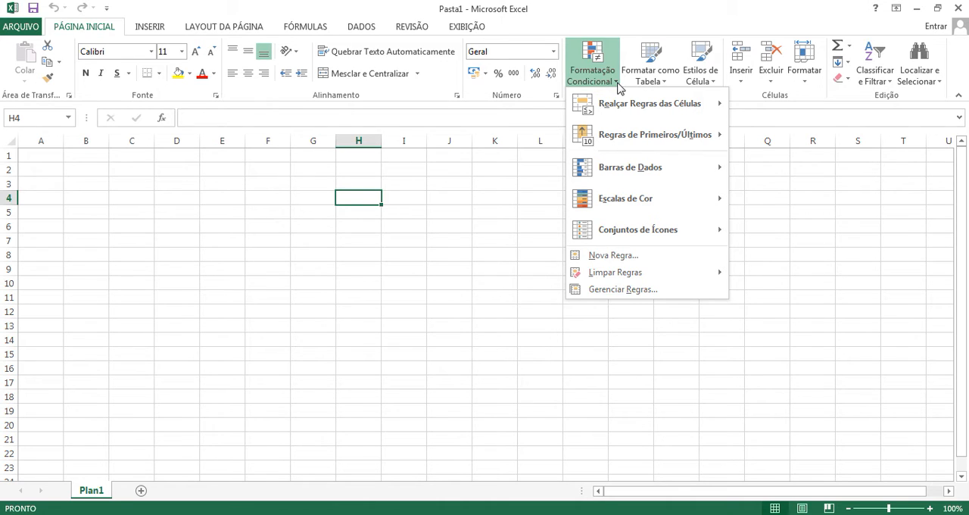
{"action": "left_click", "coordinate": [617, 85]}
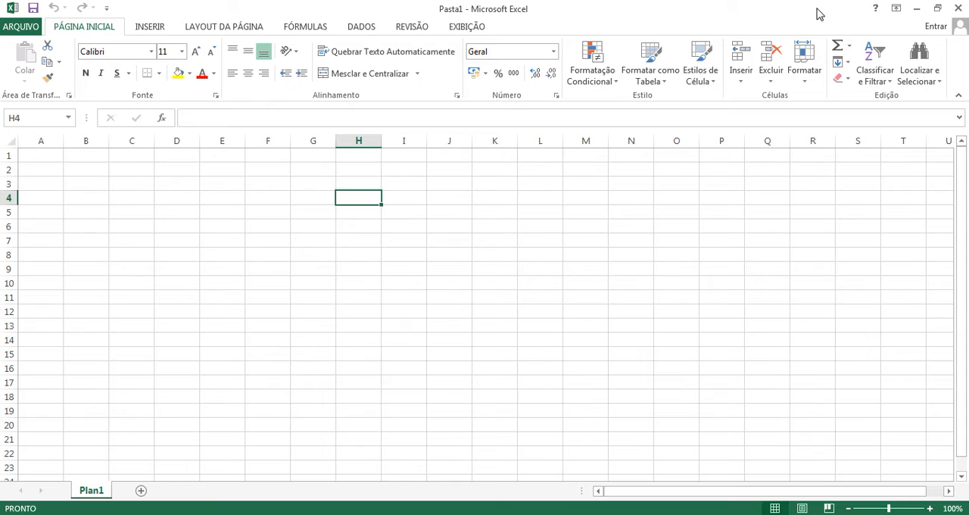
{"action": "left_click", "coordinate": [849, 49]}
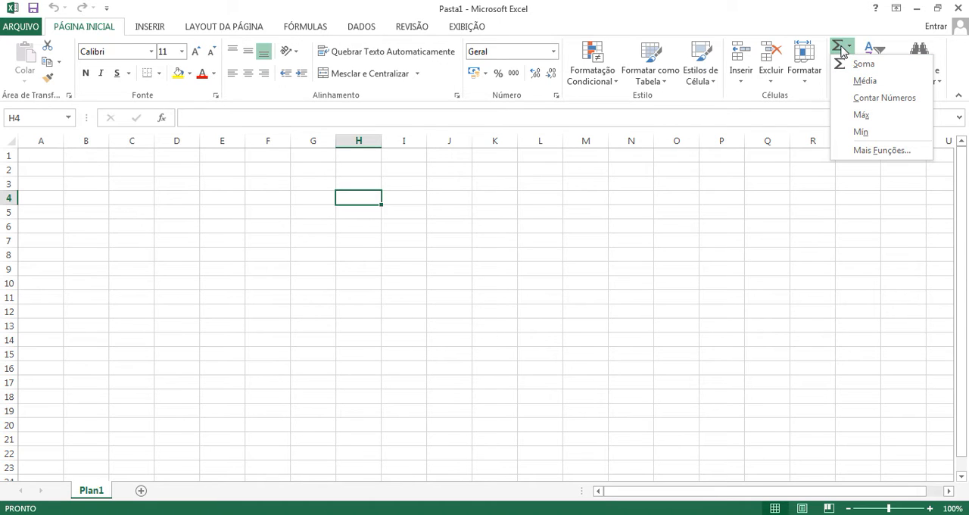
{"action": "left_click", "coordinate": [863, 81]}
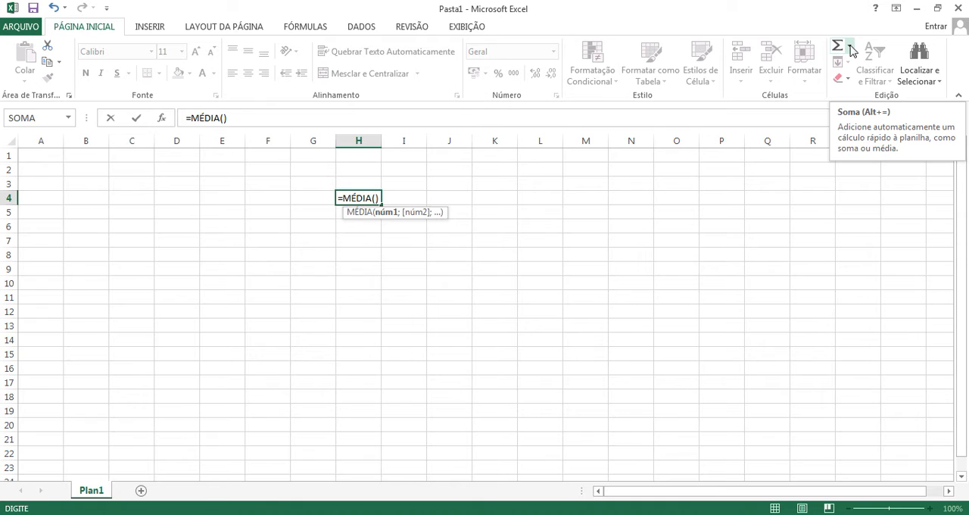
{"action": "left_click", "coordinate": [851, 49]}
{"action": "left_click", "coordinate": [853, 64]}
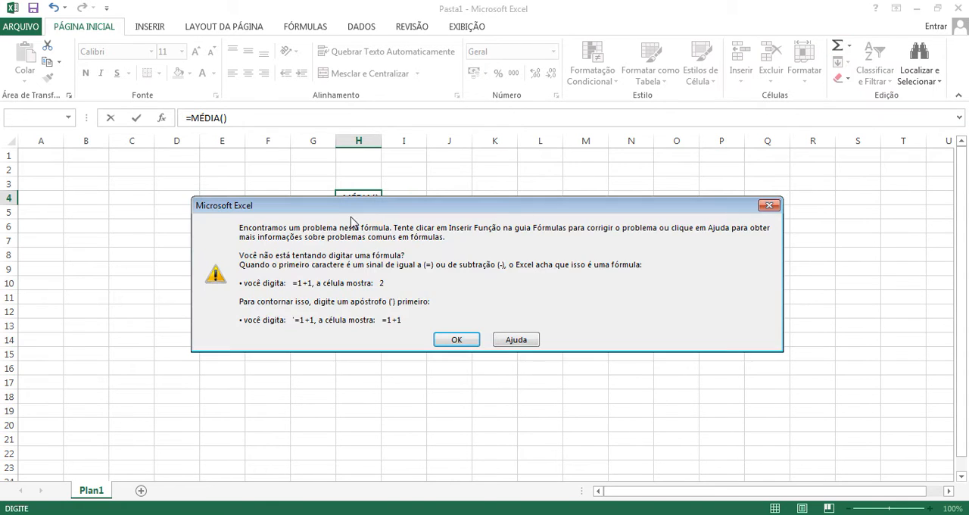
{"action": "left_click", "coordinate": [463, 340]}
{"action": "left_click", "coordinate": [314, 227]}
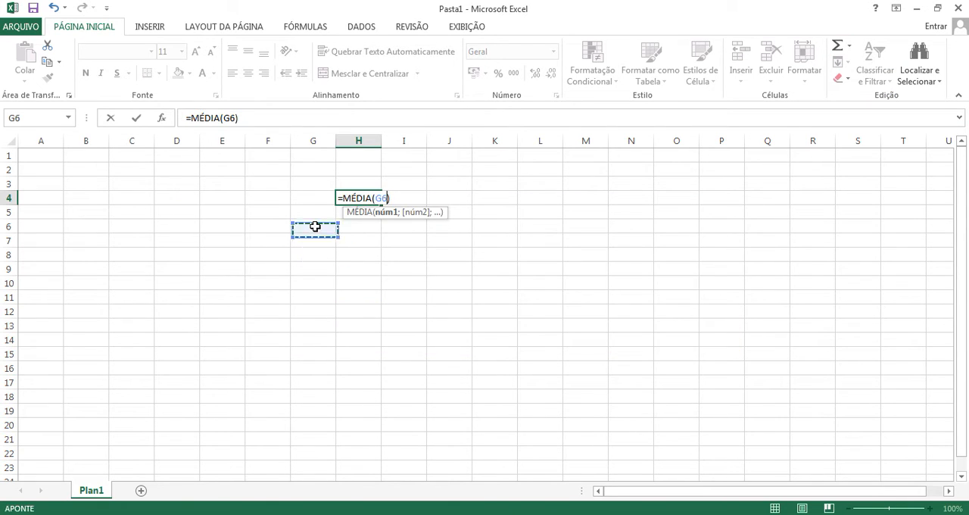
{"action": "key", "text": "Escape"}
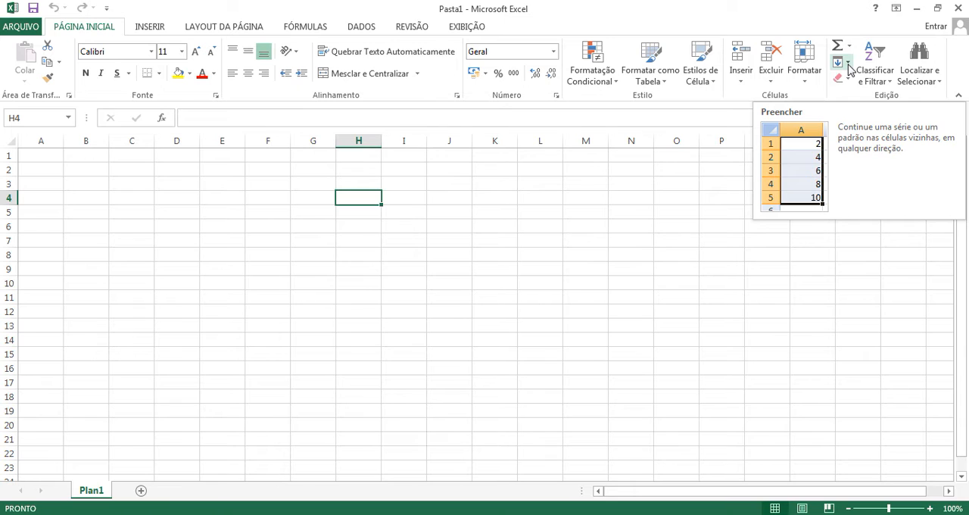
{"action": "left_click", "coordinate": [719, 255]}
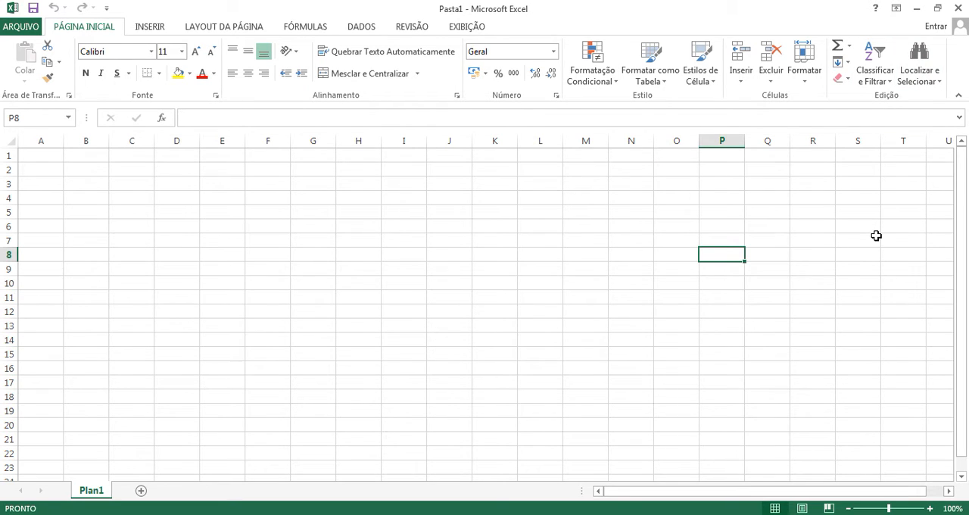
{"action": "left_click", "coordinate": [330, 298]}
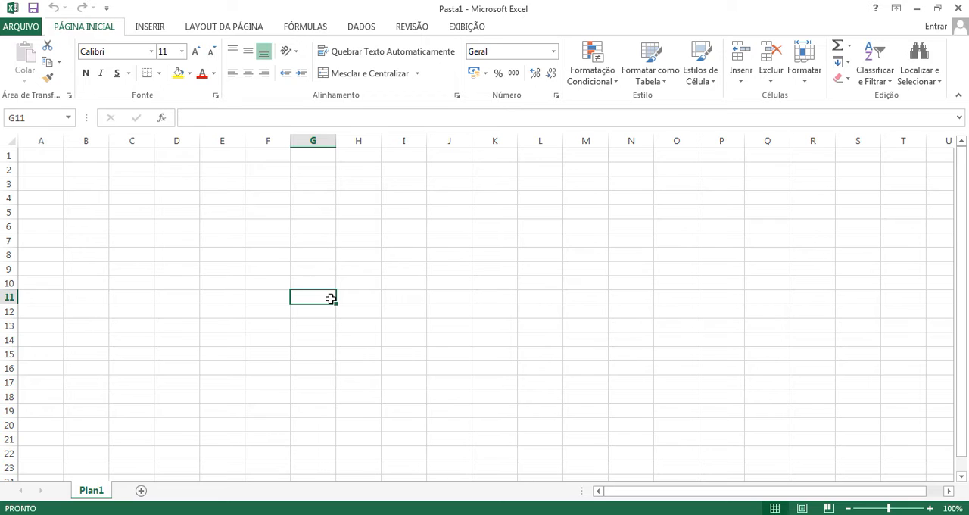
{"action": "left_click_drag", "start_coordinate": [175, 196], "coordinate": [651, 379]}
{"action": "left_click", "coordinate": [666, 341]}
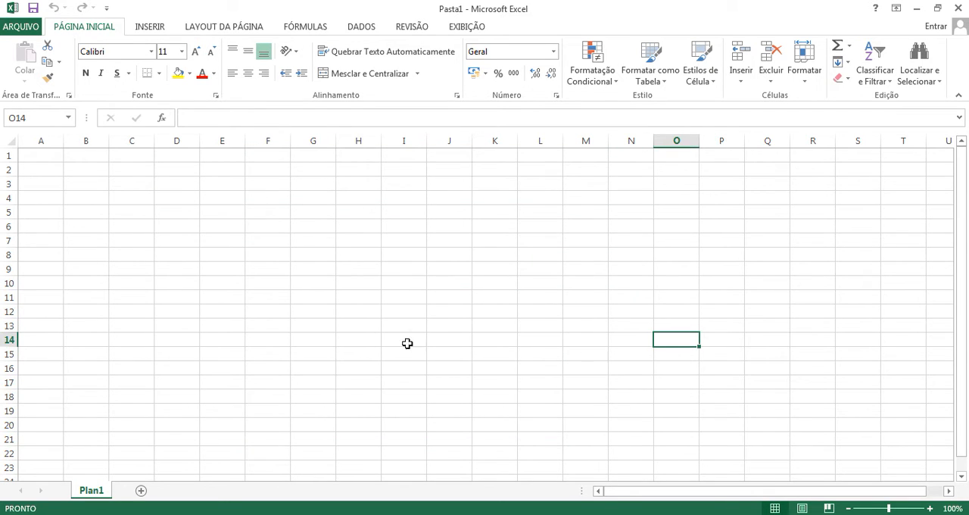
{"action": "left_click", "coordinate": [355, 258]}
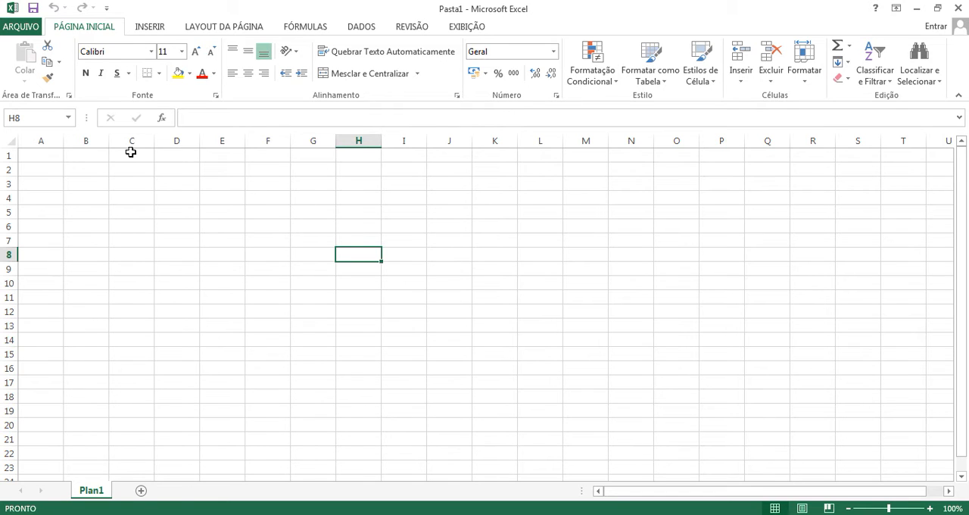
Step: Jump from cell A1 to the sheet's last row and last column, and return to A1
{"action": "left_click", "coordinate": [30, 155]}
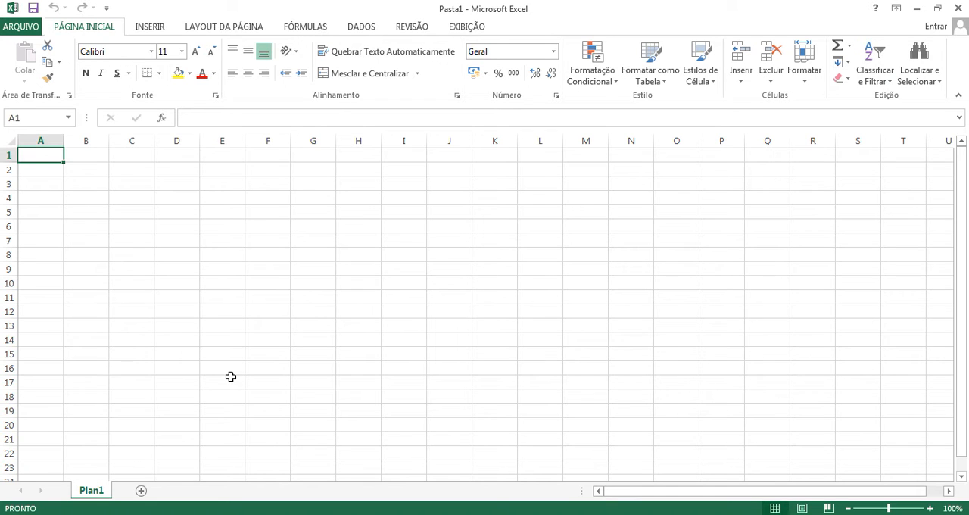
{"action": "key", "text": "ctrl+Down"}
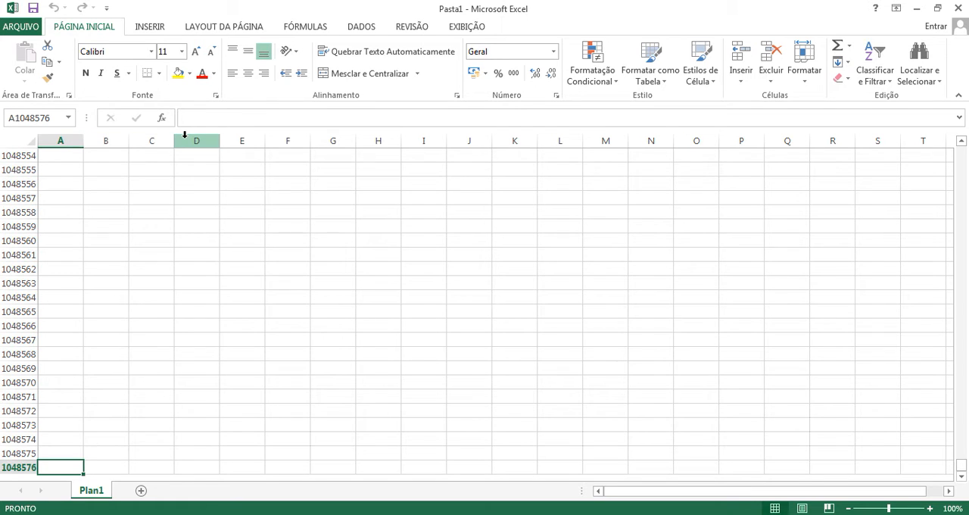
{"action": "key", "text": "ctrl+Right"}
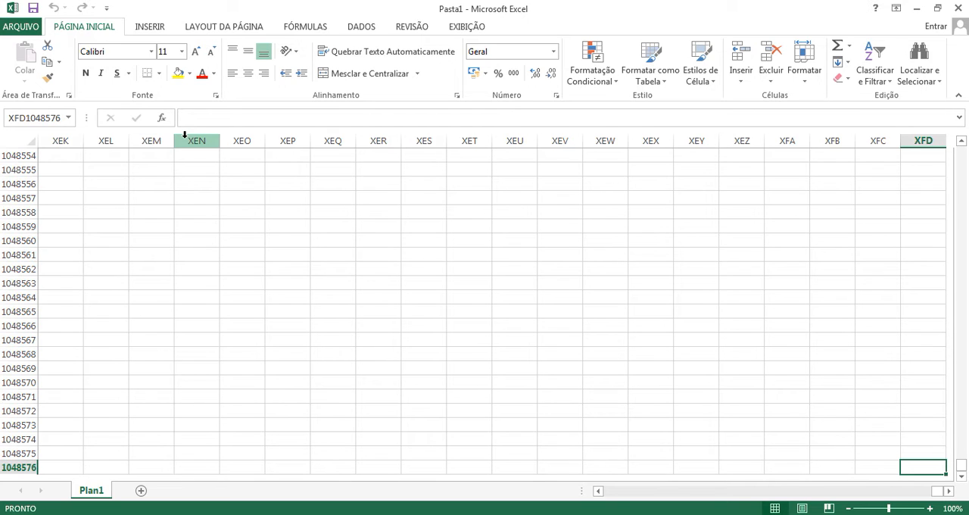
{"action": "key", "text": "ctrl+Up"}
{"action": "key", "text": "ctrl+Left"}
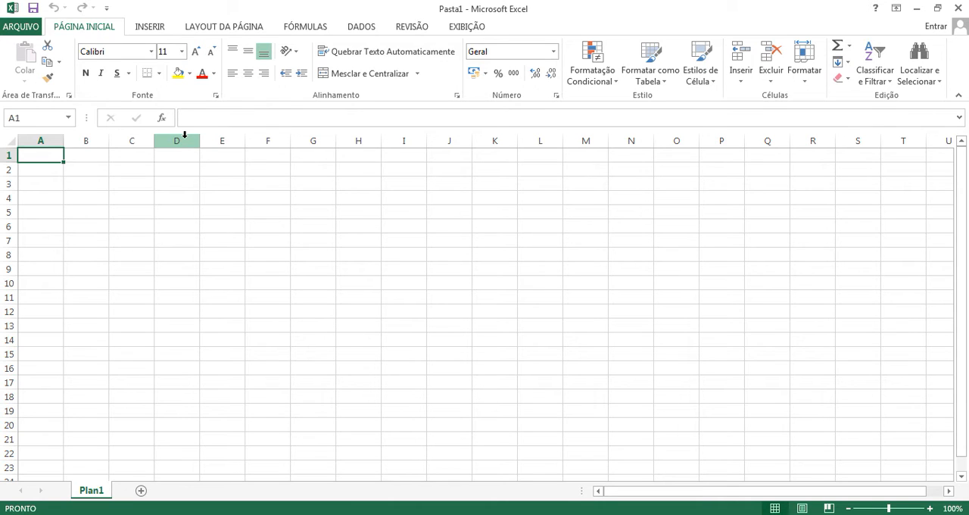
Step: Select entire rows 5, 4, 3, 2 and 1 one at a time, finishing on cell E6
{"action": "left_click", "coordinate": [151, 229]}
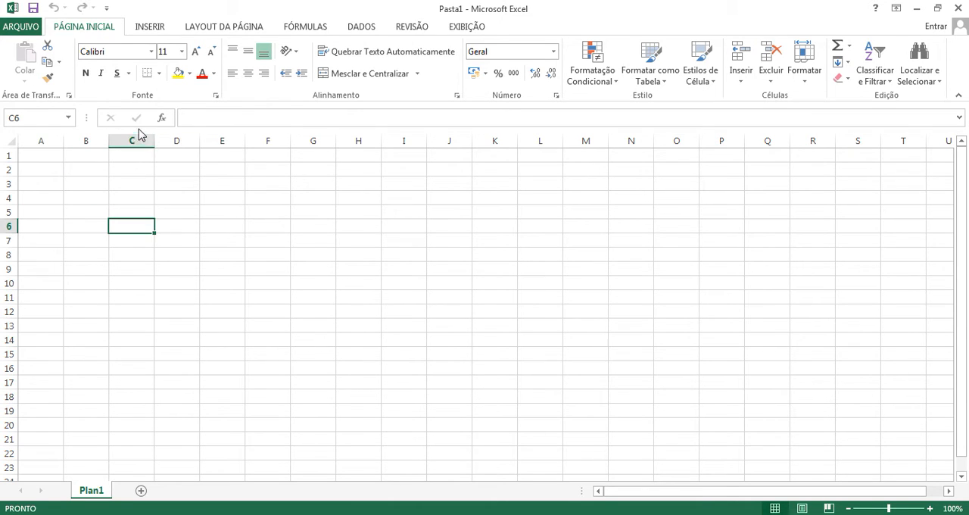
{"action": "left_click", "coordinate": [6, 212]}
{"action": "left_click", "coordinate": [8, 198]}
{"action": "left_click", "coordinate": [8, 183]}
{"action": "left_click", "coordinate": [9, 168]}
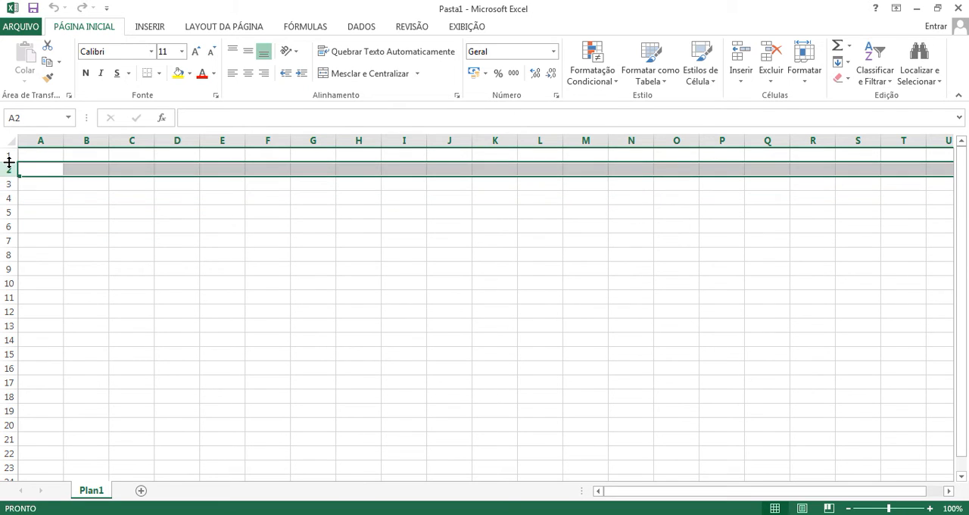
{"action": "left_click", "coordinate": [8, 156]}
{"action": "left_click", "coordinate": [224, 227]}
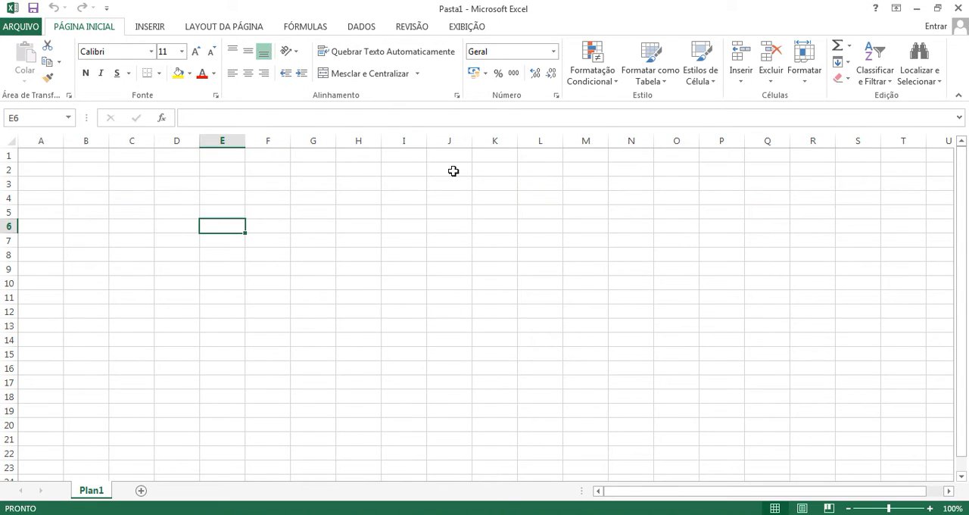
{"action": "left_click", "coordinate": [262, 240]}
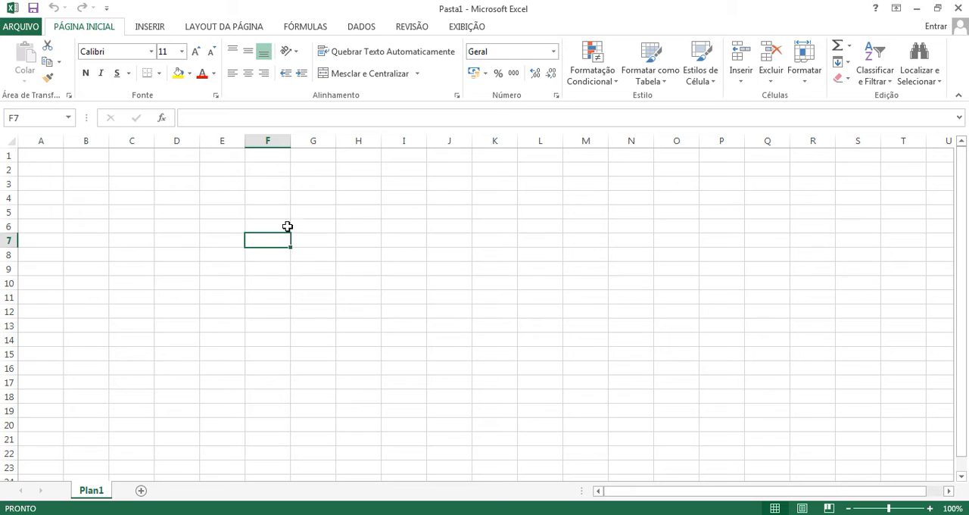
{"action": "left_click", "coordinate": [207, 231]}
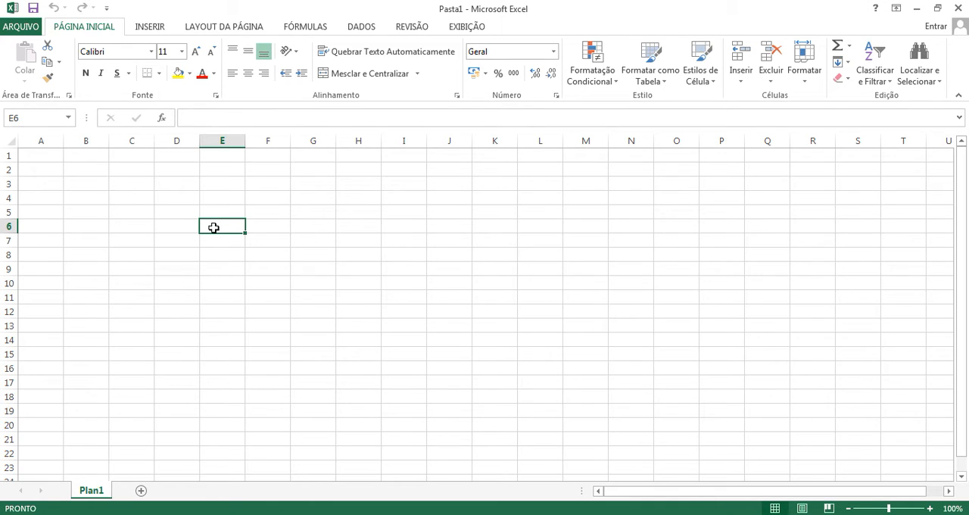
{"action": "left_click", "coordinate": [278, 256]}
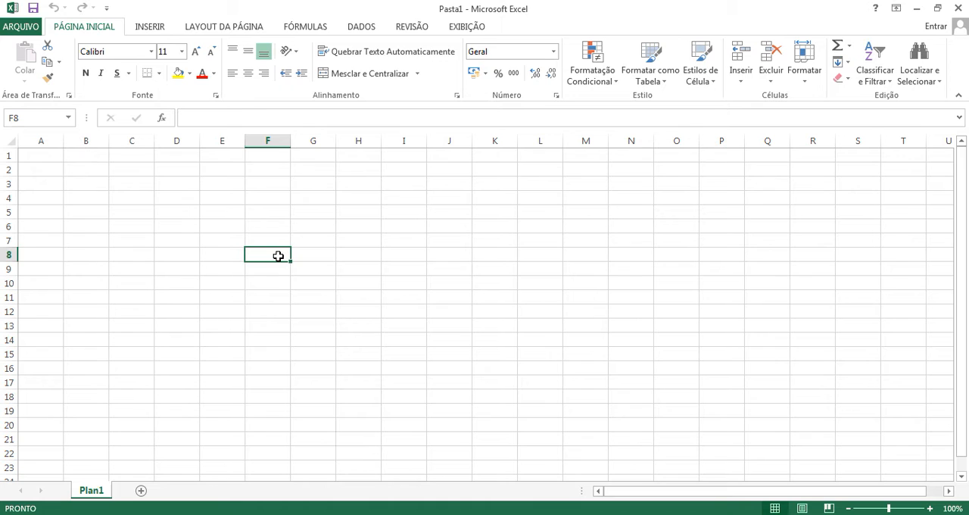
{"action": "left_click", "coordinate": [207, 338]}
{"action": "left_click", "coordinate": [406, 250]}
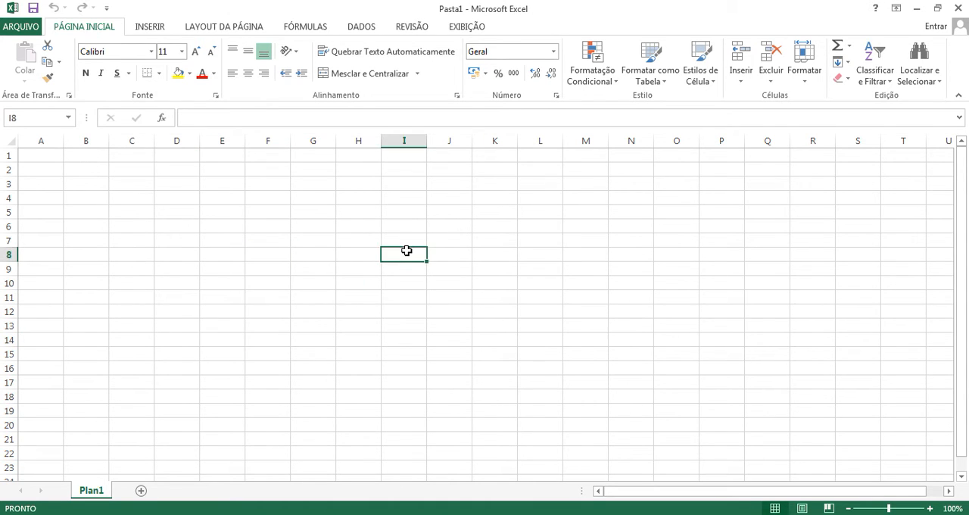
{"action": "left_click", "coordinate": [198, 194]}
{"action": "left_click", "coordinate": [239, 305]}
{"action": "left_click", "coordinate": [367, 306]}
{"action": "left_click", "coordinate": [355, 252]}
{"action": "left_click", "coordinate": [227, 269]}
{"action": "left_click", "coordinate": [227, 368]}
{"action": "left_click", "coordinate": [303, 267]}
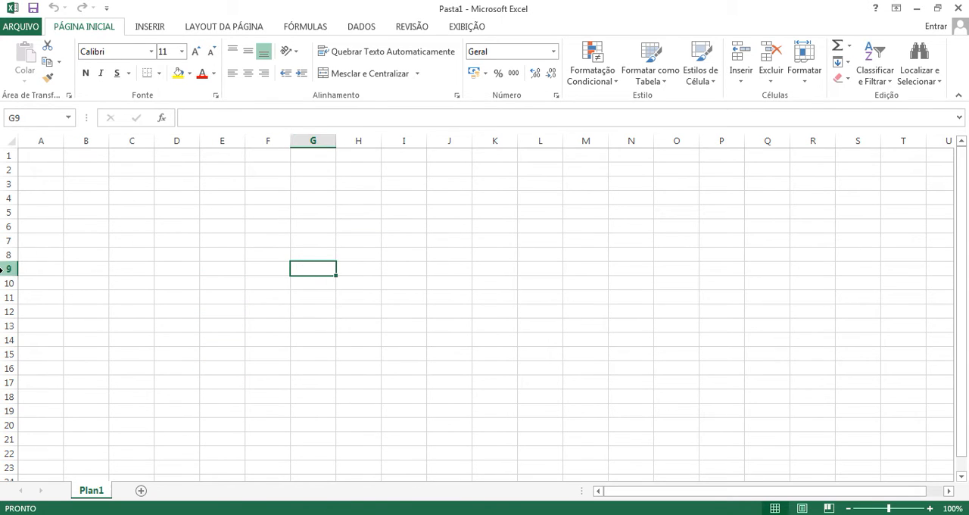
{"action": "left_click", "coordinate": [254, 226]}
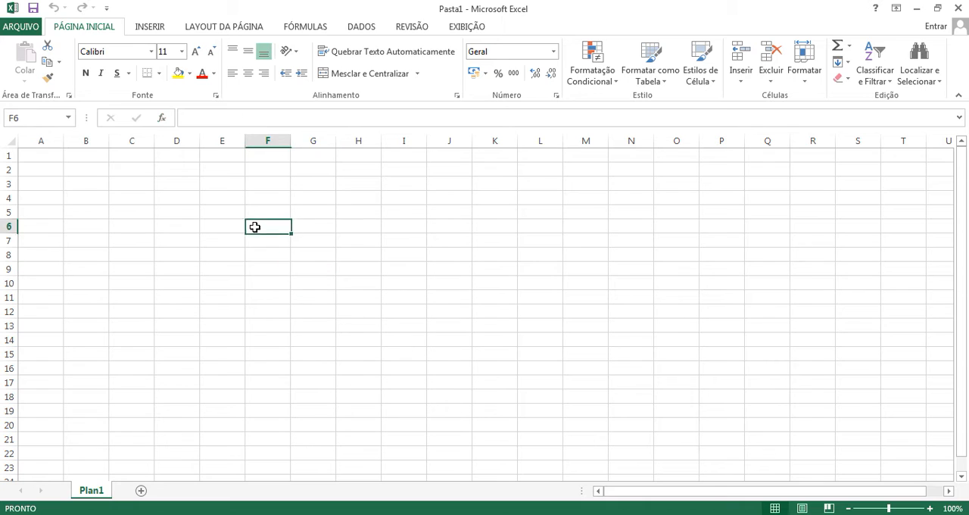
Step: Select the non-adjacent cells E4, G9 and I7 together
{"action": "left_click", "coordinate": [210, 198]}
{"action": "left_click", "coordinate": [317, 265], "text": "ctrl"}
{"action": "left_click", "coordinate": [409, 242], "text": "ctrl"}
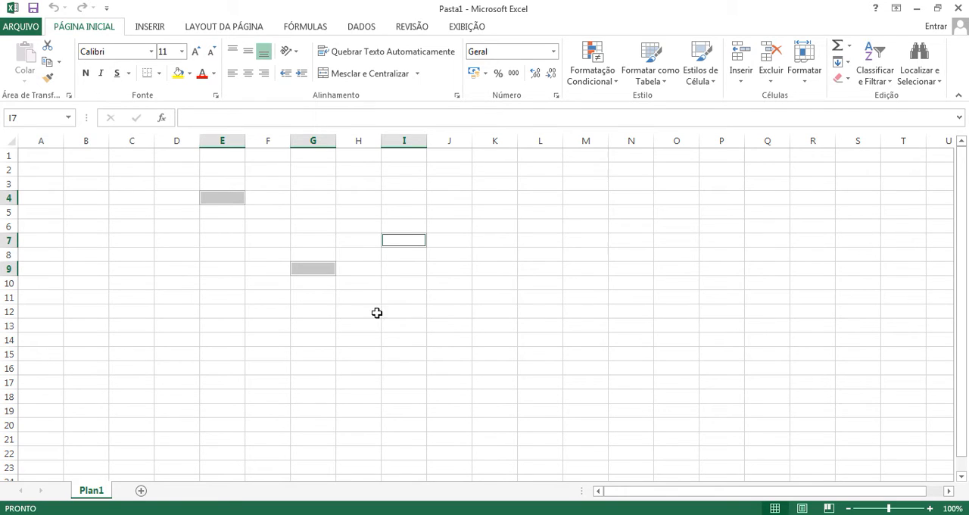
Step: Select one continuous block of cells from C3 to K19 in a single sweep
{"action": "left_click", "coordinate": [261, 236]}
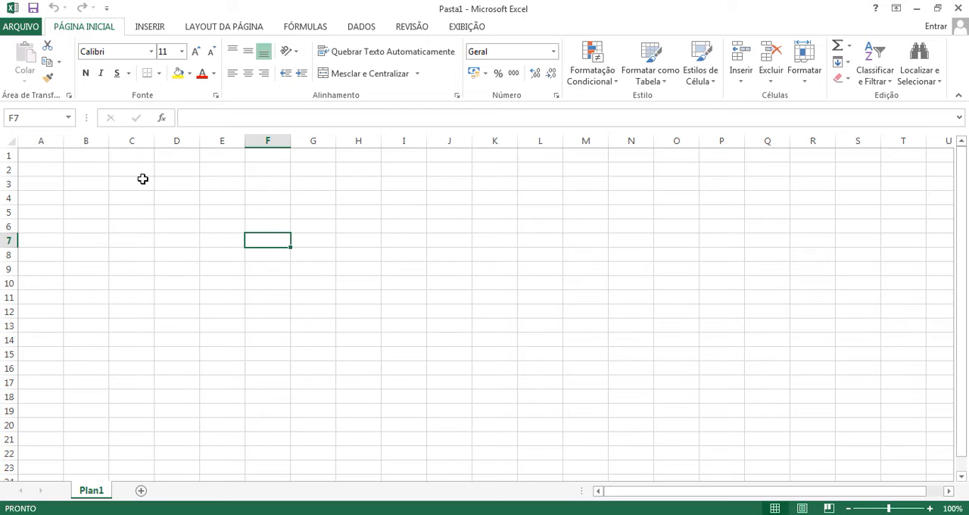
{"action": "left_click_drag", "start_coordinate": [132, 182], "coordinate": [434, 358]}
{"action": "left_click", "coordinate": [201, 271]}
{"action": "left_click_drag", "start_coordinate": [137, 184], "coordinate": [483, 402]}
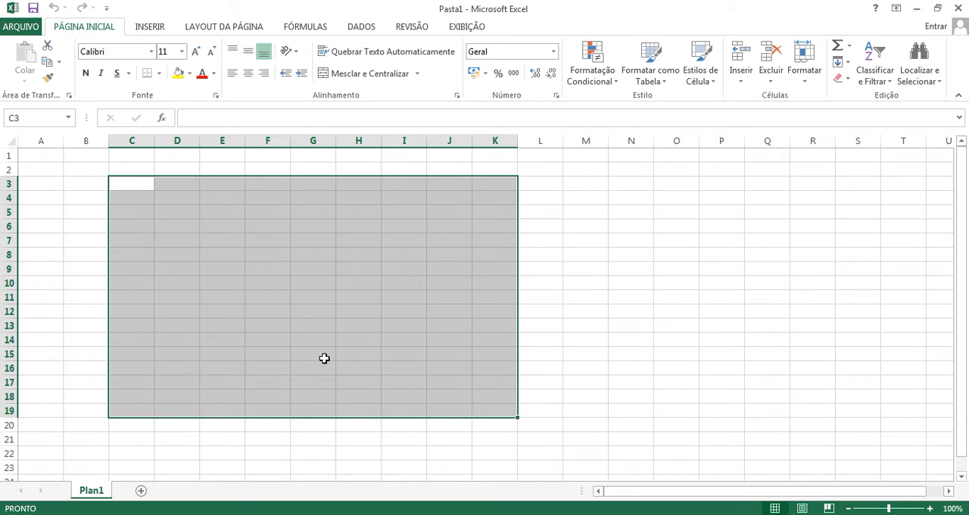
Step: Select the range C3:L17 by choosing its first cell and extending the selection to its last cell
{"action": "left_click", "coordinate": [317, 353]}
{"action": "left_click", "coordinate": [131, 185]}
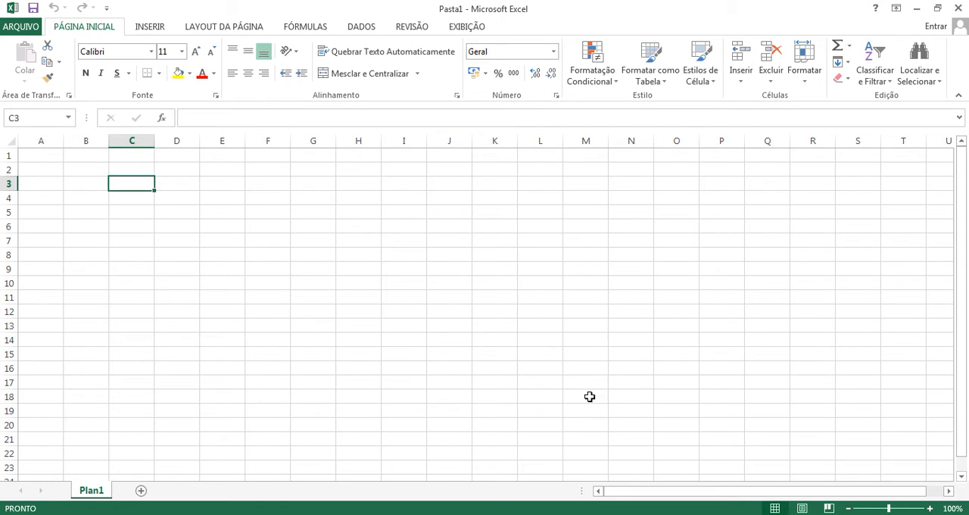
{"action": "left_click", "coordinate": [542, 385], "text": "shift"}
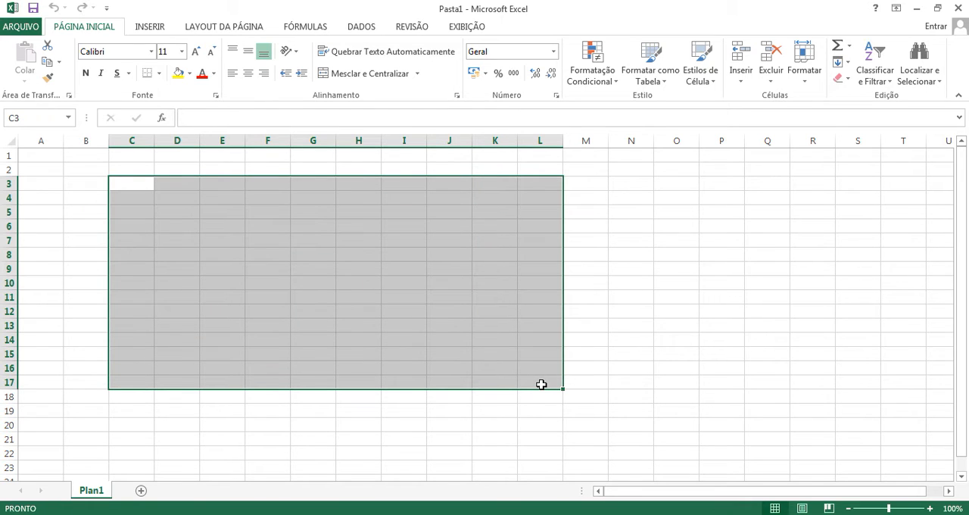
{"action": "left_click_drag", "start_coordinate": [358, 383], "coordinate": [424, 418]}
Step: Select scattered non-adjacent cells together, including I20, D3, D8, F6, H4, J11, C13, B8, E16 and I15, and clear the selection, finishing on F11
{"action": "left_click", "coordinate": [424, 421]}
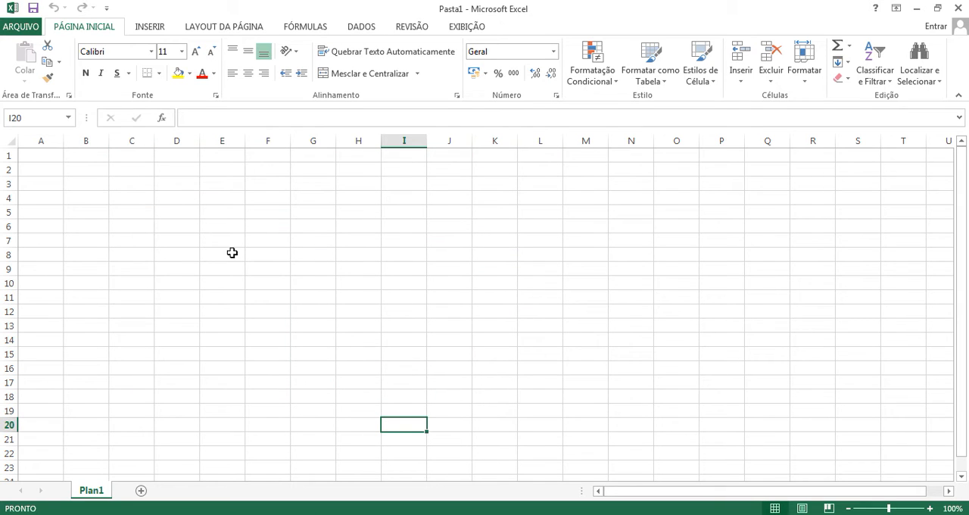
{"action": "left_click", "coordinate": [159, 182], "text": "ctrl"}
{"action": "left_click", "coordinate": [173, 254], "text": "ctrl"}
{"action": "left_click", "coordinate": [287, 226], "text": "ctrl"}
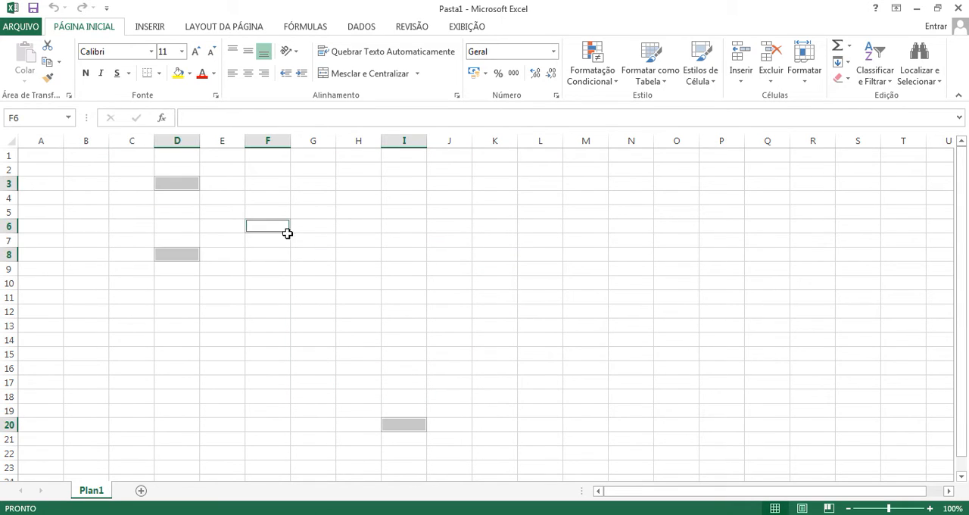
{"action": "left_click", "coordinate": [271, 281], "text": "ctrl"}
{"action": "left_click", "coordinate": [373, 247], "text": "ctrl"}
{"action": "left_click", "coordinate": [368, 201], "text": "ctrl"}
{"action": "left_click", "coordinate": [320, 301], "text": "ctrl"}
{"action": "left_click", "coordinate": [446, 296], "text": "ctrl"}
{"action": "left_click", "coordinate": [449, 226], "text": "ctrl"}
{"action": "left_click", "coordinate": [394, 278], "text": "ctrl"}
{"action": "left_click", "coordinate": [116, 426], "text": "ctrl"}
{"action": "left_click", "coordinate": [139, 322], "text": "ctrl"}
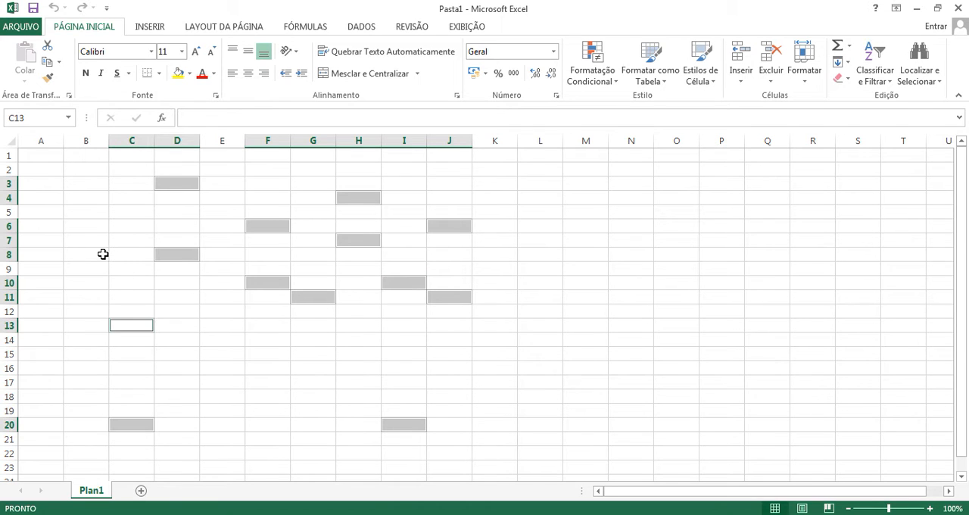
{"action": "left_click", "coordinate": [103, 255], "text": "ctrl"}
{"action": "left_click", "coordinate": [115, 208], "text": "ctrl"}
{"action": "left_click", "coordinate": [203, 308], "text": "ctrl"}
{"action": "left_click", "coordinate": [223, 364], "text": "ctrl"}
{"action": "left_click", "coordinate": [293, 350], "text": "ctrl"}
{"action": "left_click", "coordinate": [398, 347], "text": "ctrl"}
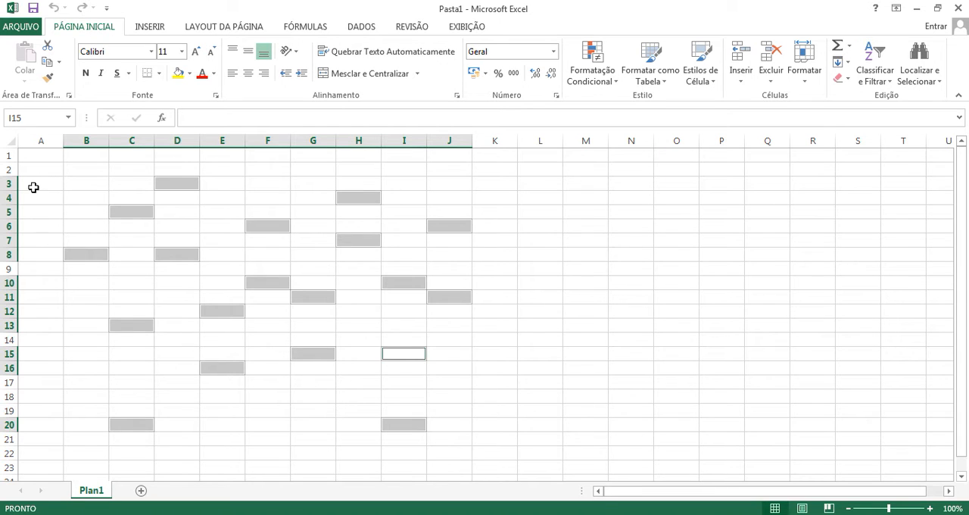
{"action": "left_click", "coordinate": [286, 243]}
{"action": "left_click", "coordinate": [277, 337]}
{"action": "left_click", "coordinate": [277, 296]}
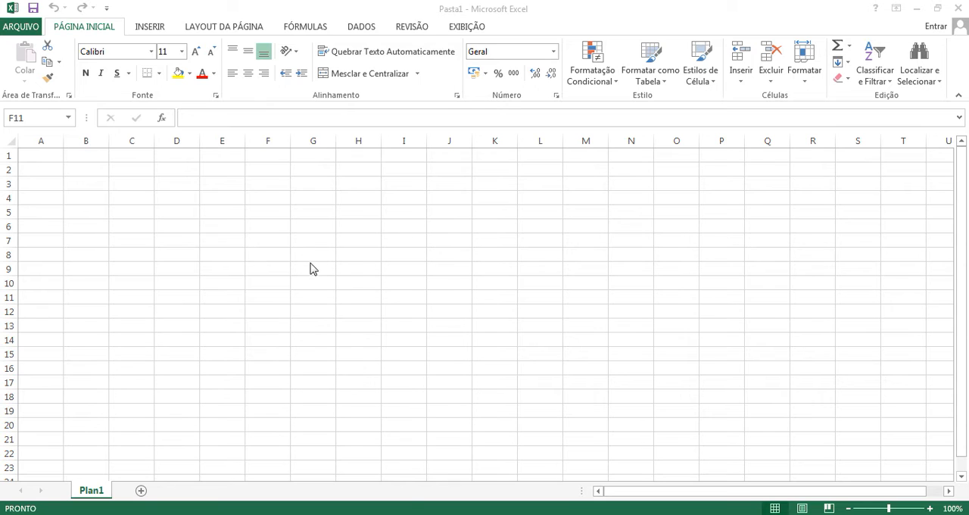
Step: Paste the copied sentence about O Incrível Hulk into F8 and match it to the destination formatting
{"action": "left_click", "coordinate": [277, 254]}
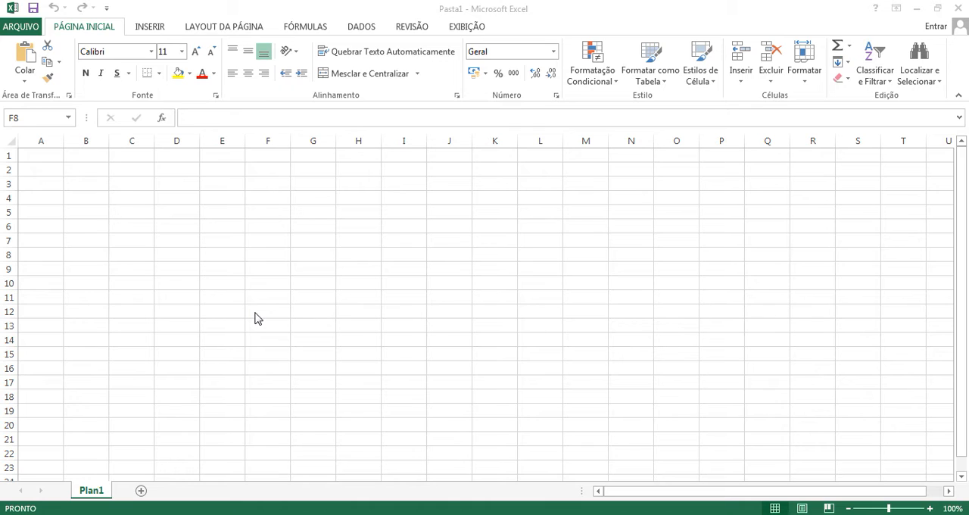
{"action": "left_click", "coordinate": [267, 254]}
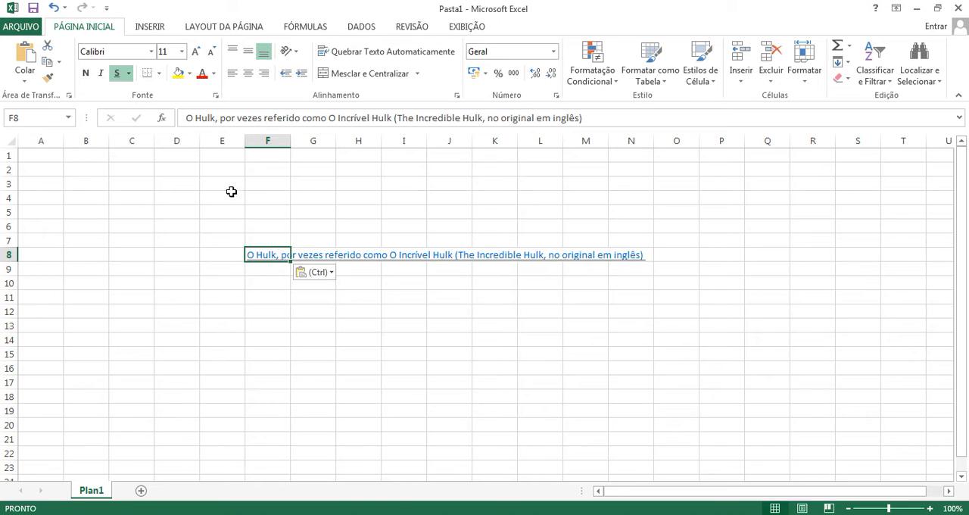
{"action": "left_click", "coordinate": [332, 274]}
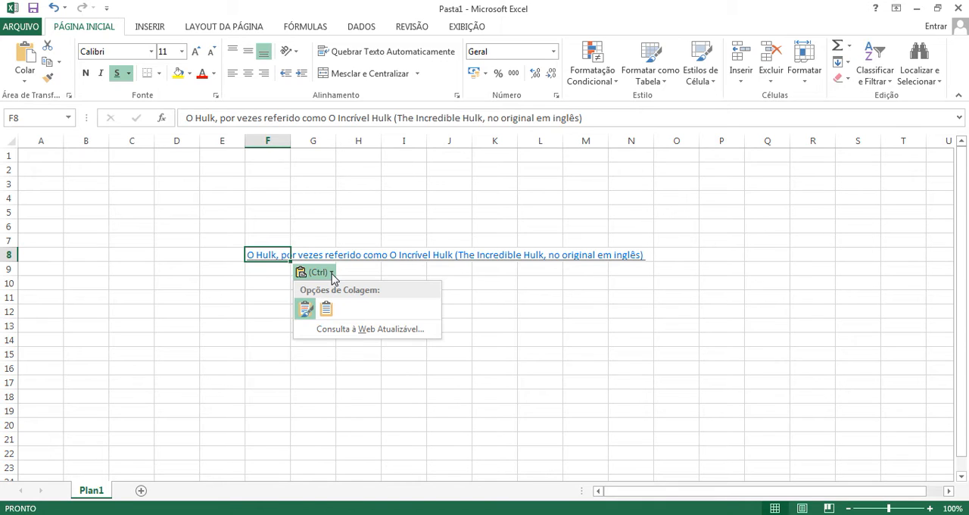
{"action": "left_click", "coordinate": [326, 310]}
{"action": "left_click", "coordinate": [278, 296]}
{"action": "left_click", "coordinate": [269, 254]}
{"action": "left_click", "coordinate": [283, 301]}
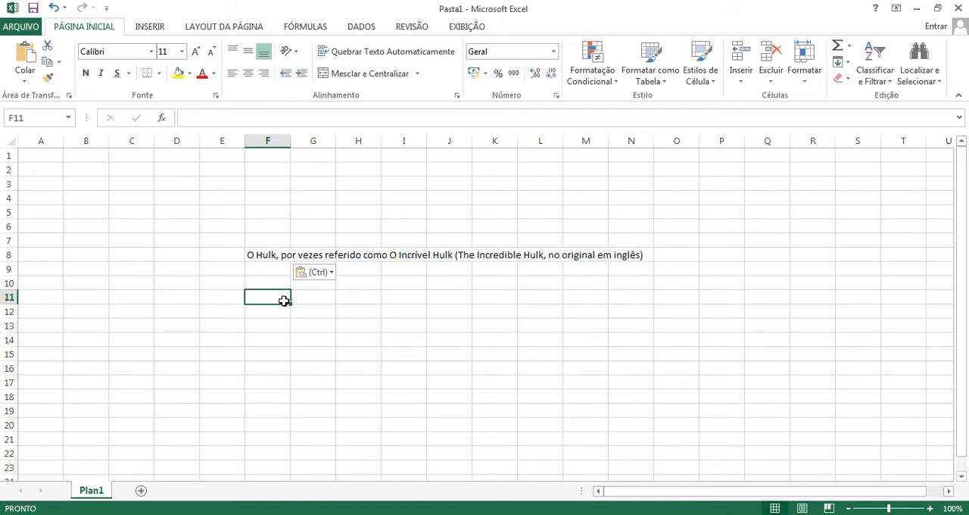
Step: Switch the pasted Hulk sentence back to its source formatting and finish on cell H3
{"action": "left_click", "coordinate": [332, 274]}
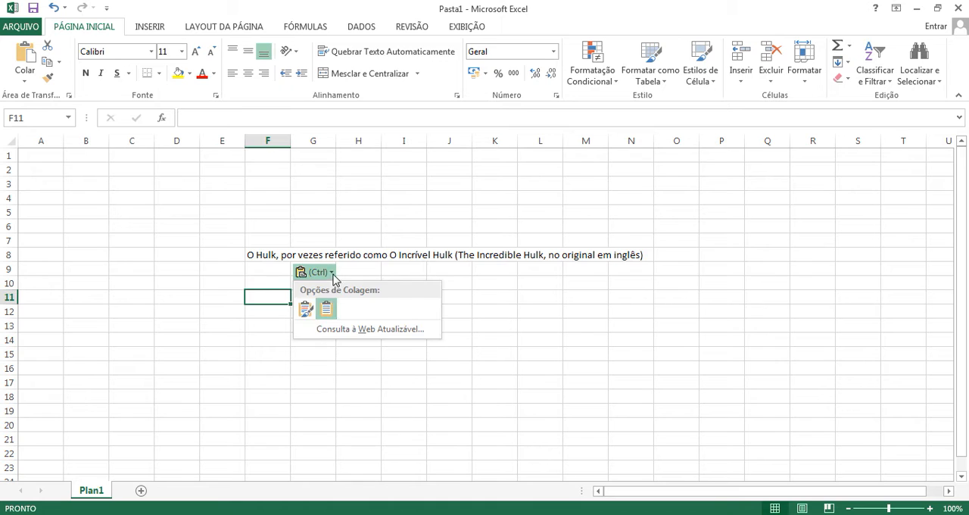
{"action": "left_click", "coordinate": [306, 308]}
{"action": "left_click", "coordinate": [280, 281]}
{"action": "left_click", "coordinate": [321, 321]}
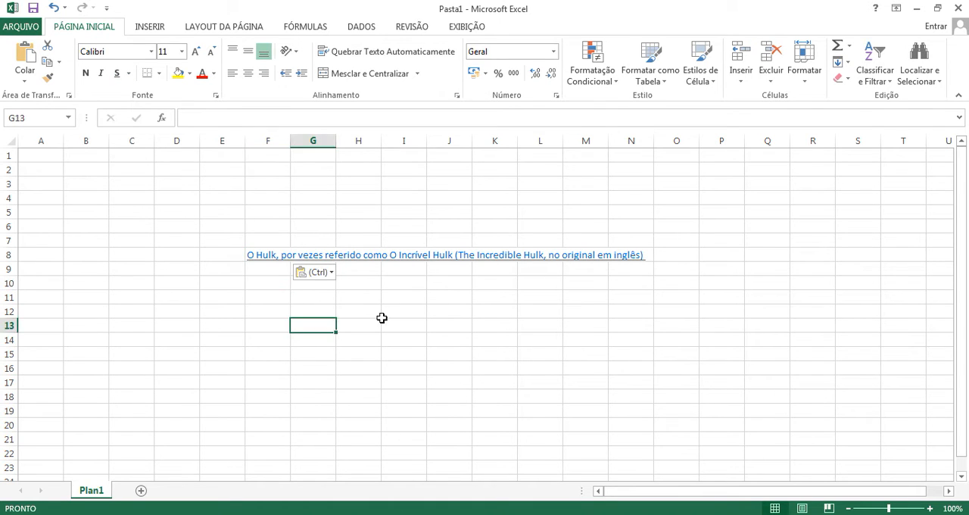
{"action": "left_click", "coordinate": [392, 320]}
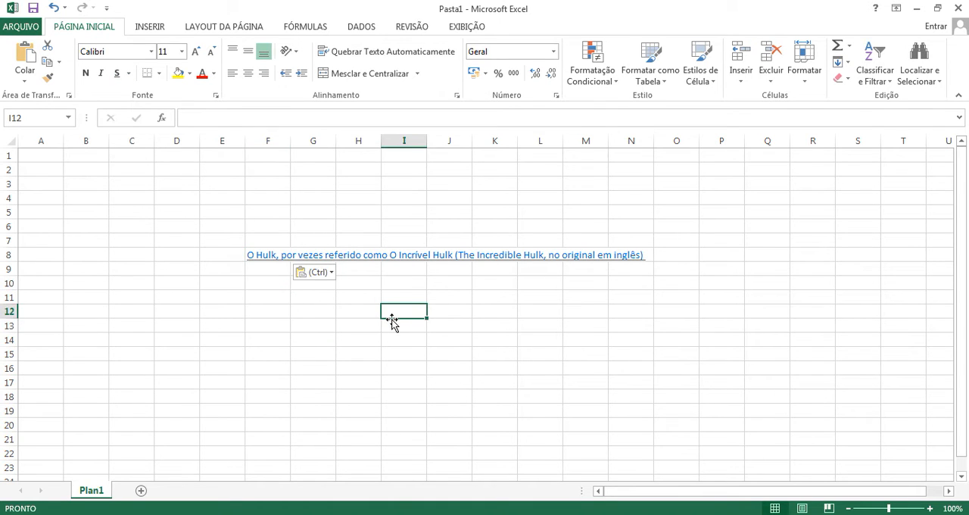
{"action": "left_click", "coordinate": [268, 280]}
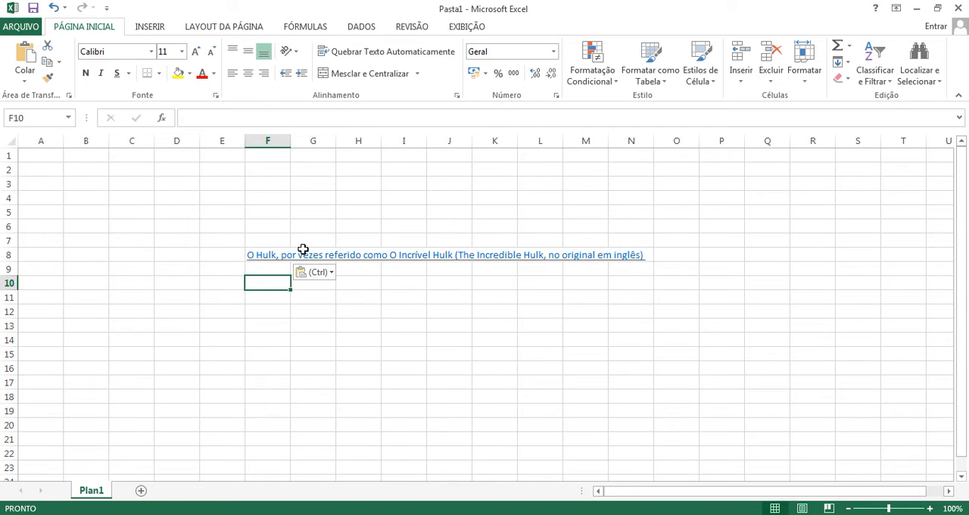
{"action": "left_click", "coordinate": [272, 308]}
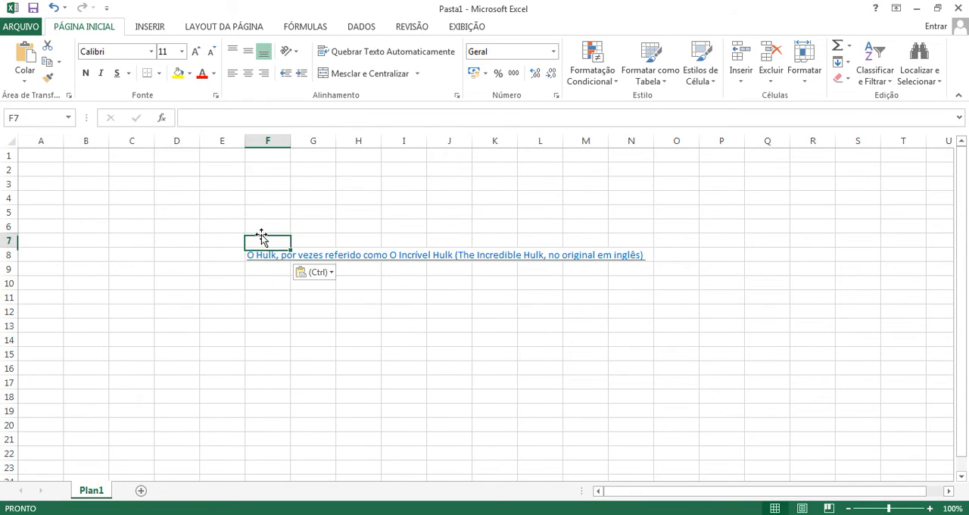
{"action": "left_click", "coordinate": [339, 182]}
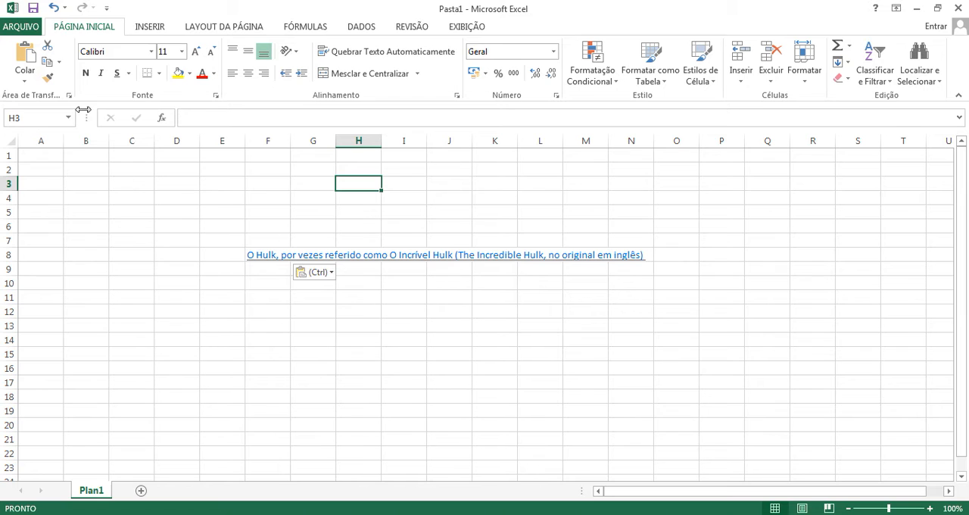
Step: View the copy options, and apply cell H3's formatting to the range E7:N8 with the Format Painter
{"action": "left_click", "coordinate": [59, 64]}
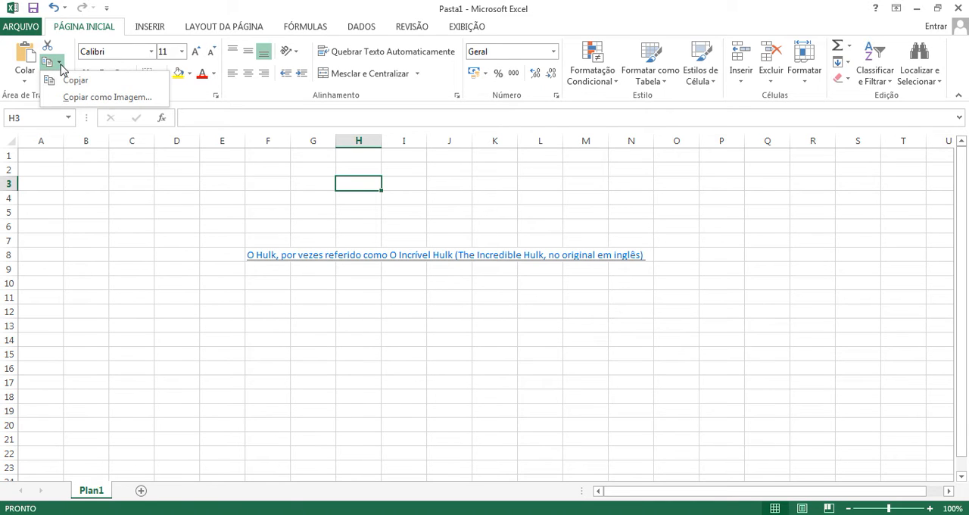
{"action": "left_click", "coordinate": [63, 199]}
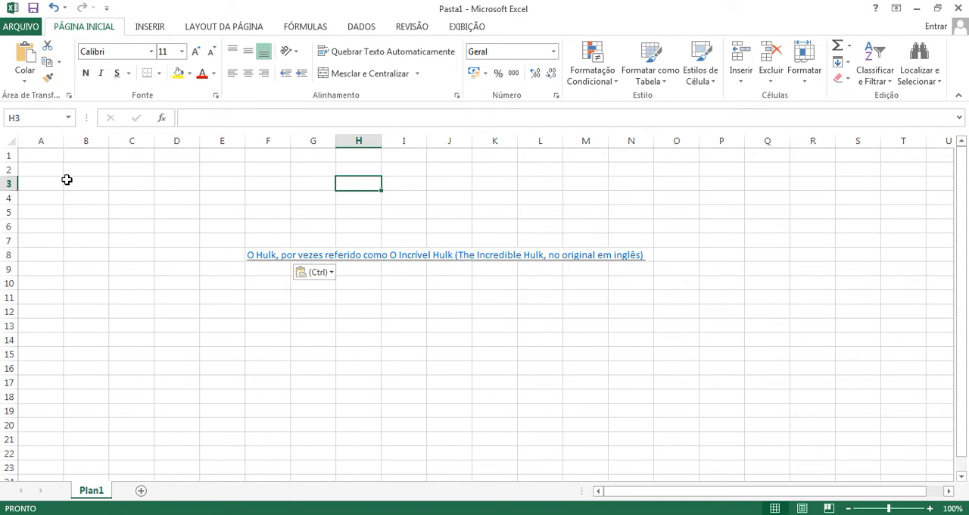
{"action": "left_click", "coordinate": [50, 79]}
{"action": "mouse_move", "coordinate": [244, 253]}
{"action": "left_mouse_down"}
{"action": "mouse_move", "coordinate": [553, 240]}
{"action": "mouse_move", "coordinate": [638, 246]}
{"action": "mouse_move", "coordinate": [624, 265]}
{"action": "left_mouse_up"}
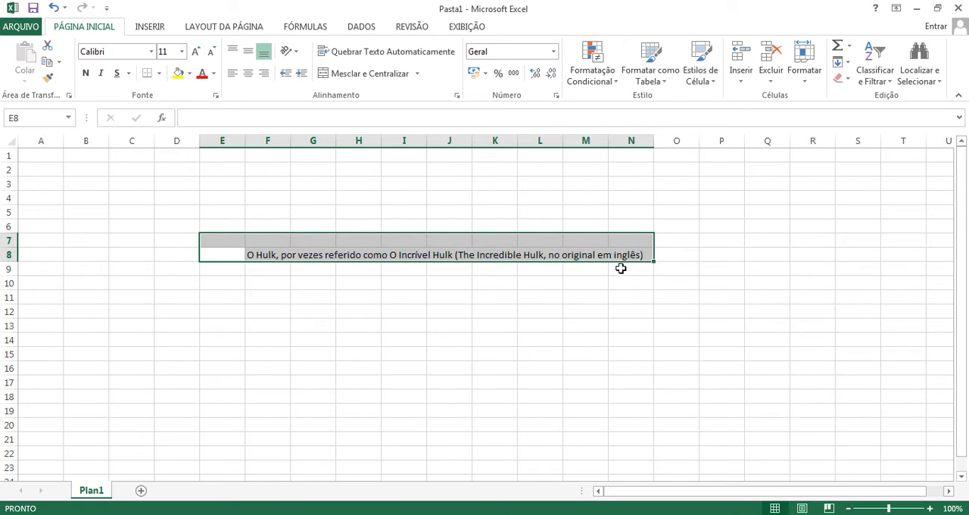
{"action": "mouse_move", "coordinate": [326, 299]}
{"action": "left_mouse_down"}
{"action": "mouse_move", "coordinate": [338, 302]}
{"action": "mouse_move", "coordinate": [324, 301]}
{"action": "left_mouse_up"}
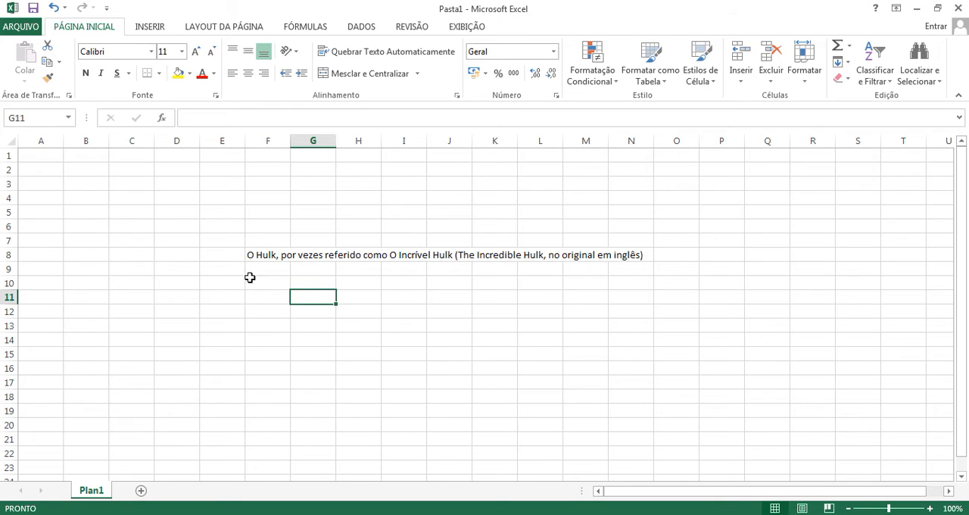
Step: Undo the copied formatting and the paste of the Hulk sentence in F8
{"action": "key", "text": "ctrl+z"}
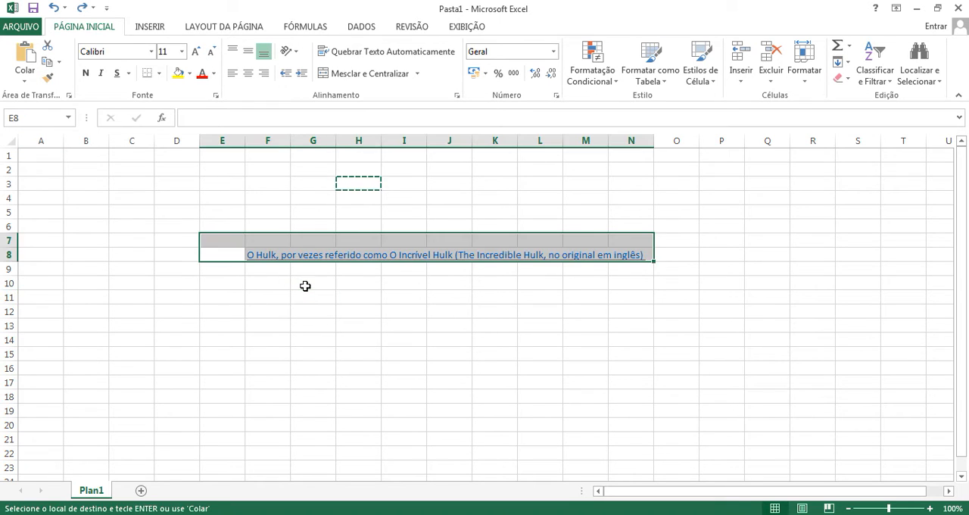
{"action": "key", "text": "ctrl+z"}
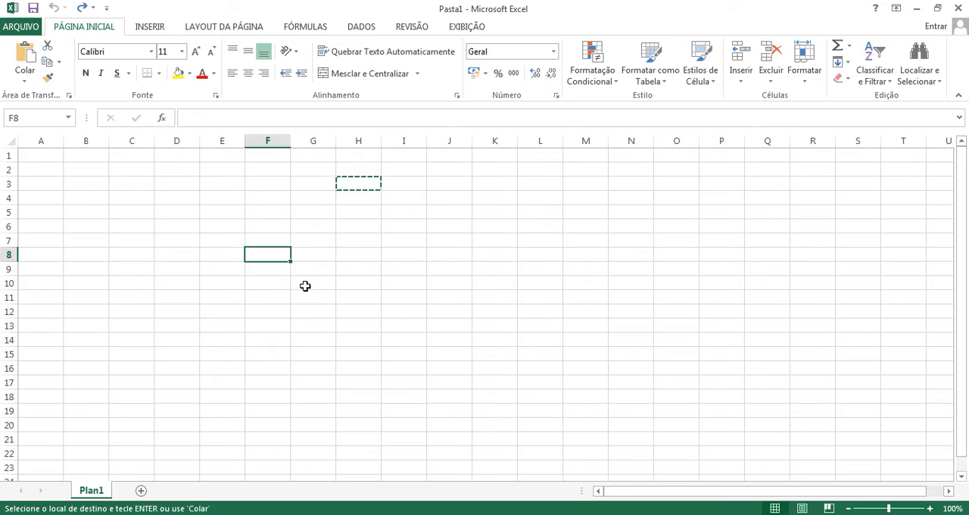
Step: Paste the copied Hulk sentence into cell G7 with its source formatting
{"action": "key", "text": "ctrl+v"}
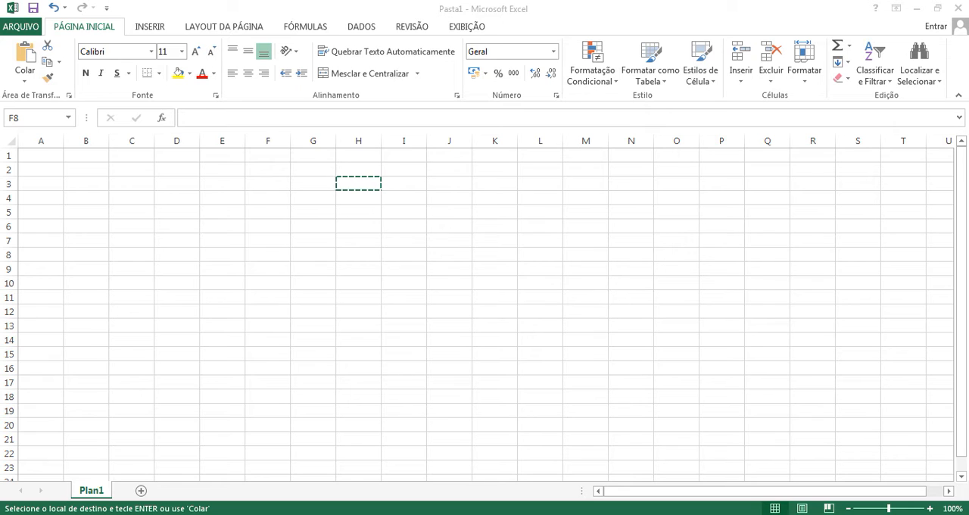
{"action": "double_click", "coordinate": [318, 214]}
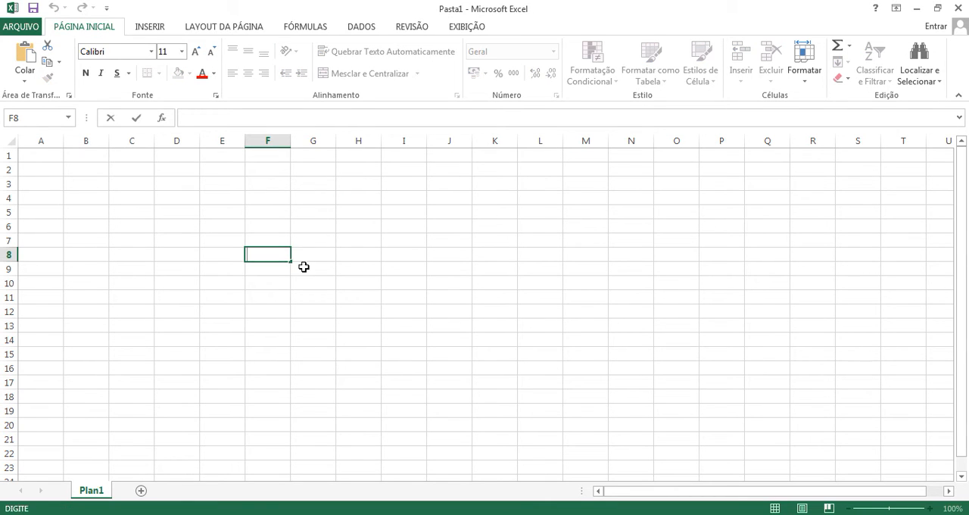
{"action": "left_click", "coordinate": [318, 239]}
{"action": "key", "text": "ctrl+v"}
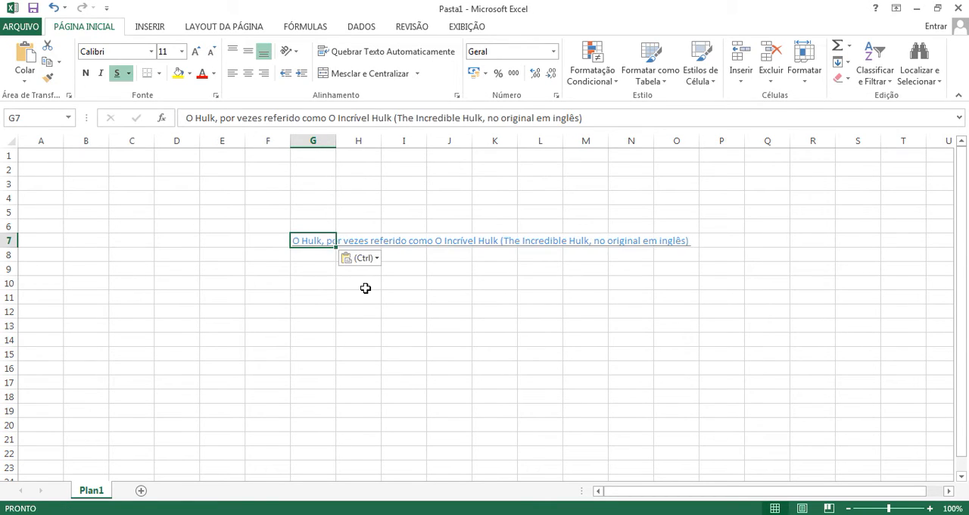
{"action": "left_click", "coordinate": [366, 288]}
{"action": "left_click", "coordinate": [416, 269]}
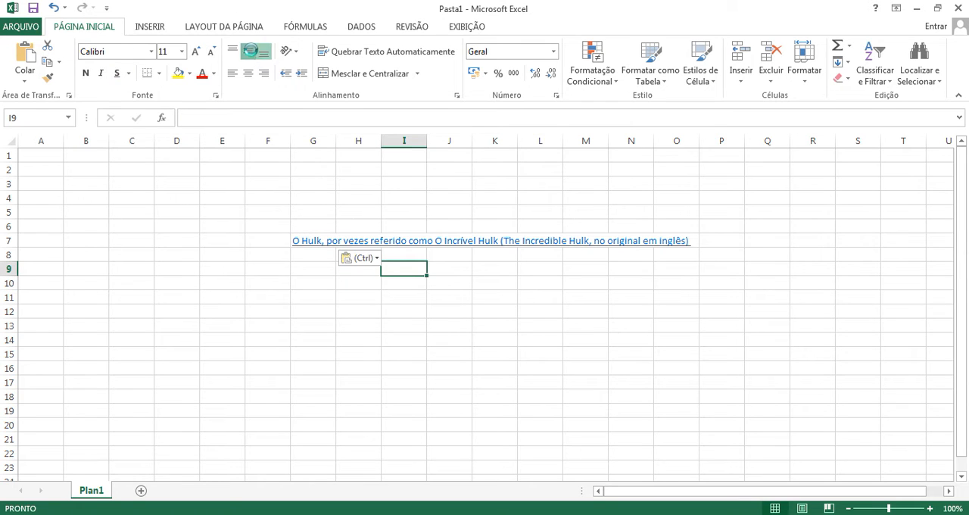
Step: View the context options for cell G7, including the paste and hyperlink commands, and dismiss them
{"action": "left_click", "coordinate": [334, 278]}
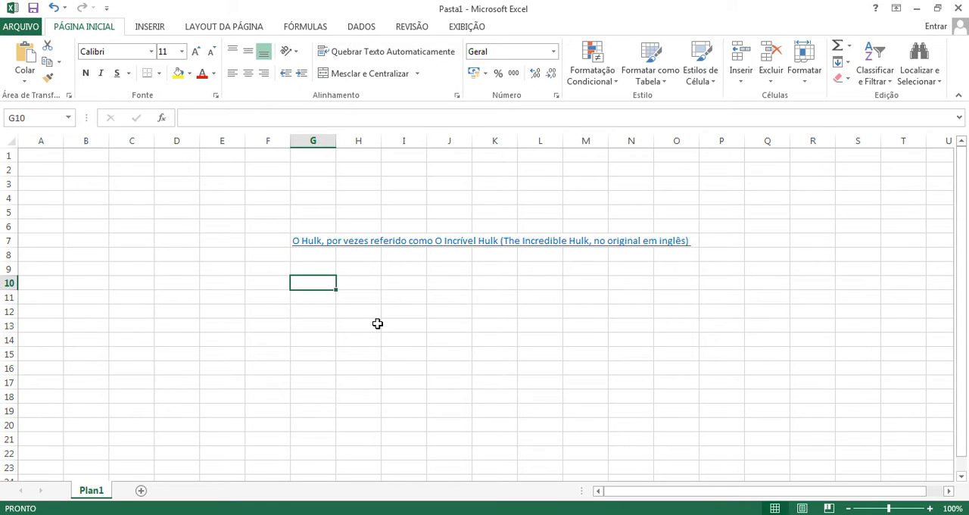
{"action": "right_click", "coordinate": [313, 244]}
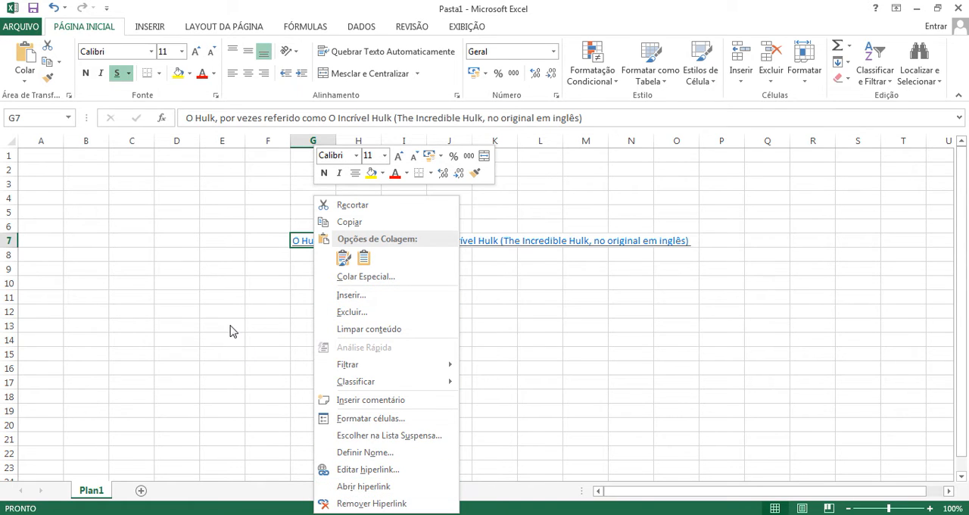
{"action": "left_click", "coordinate": [216, 286]}
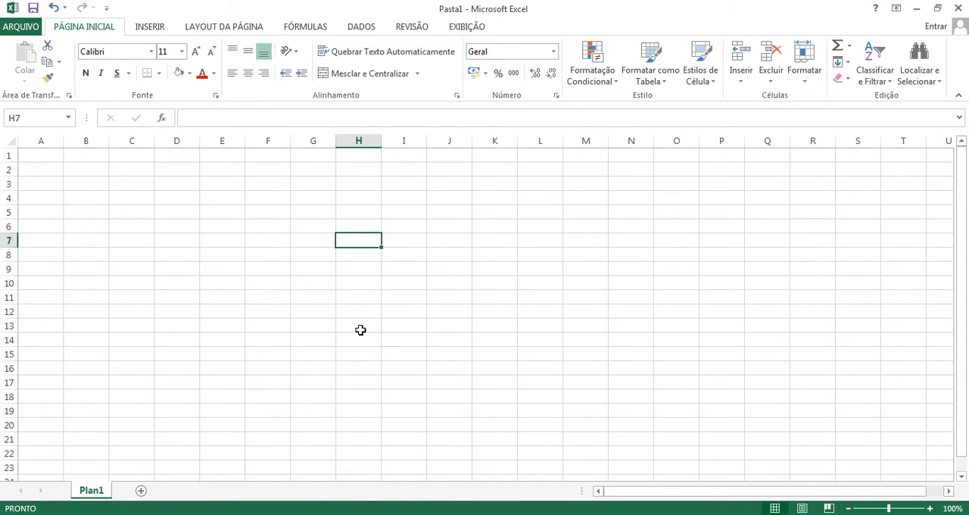
Step: Enter the text "Faça você mesmo" in cell H7
{"action": "type", "text": "Faça v"}
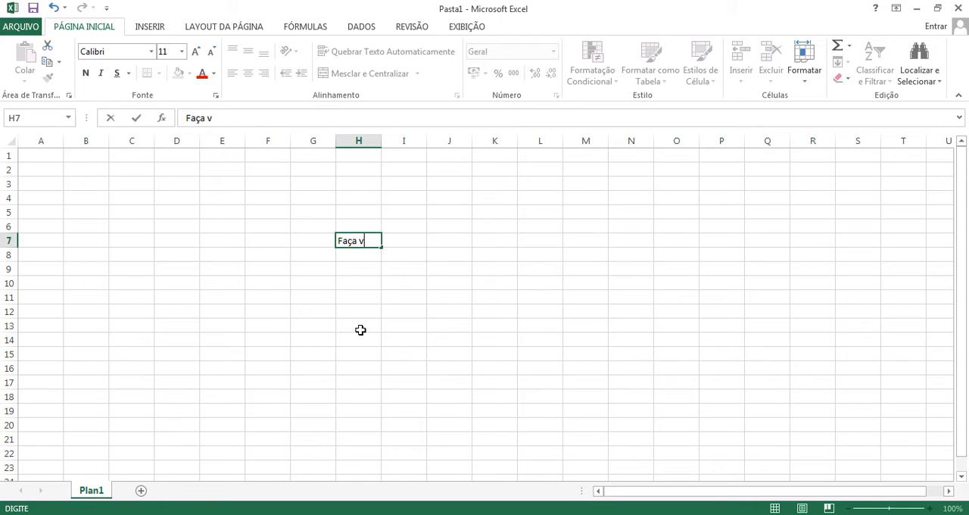
{"action": "type", "text": "ocê mesmo"}
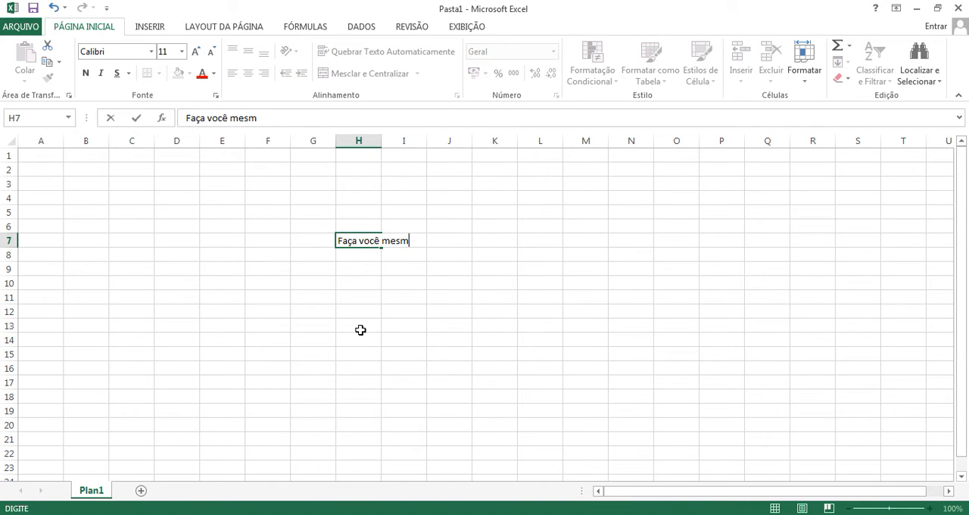
{"action": "left_click", "coordinate": [363, 292]}
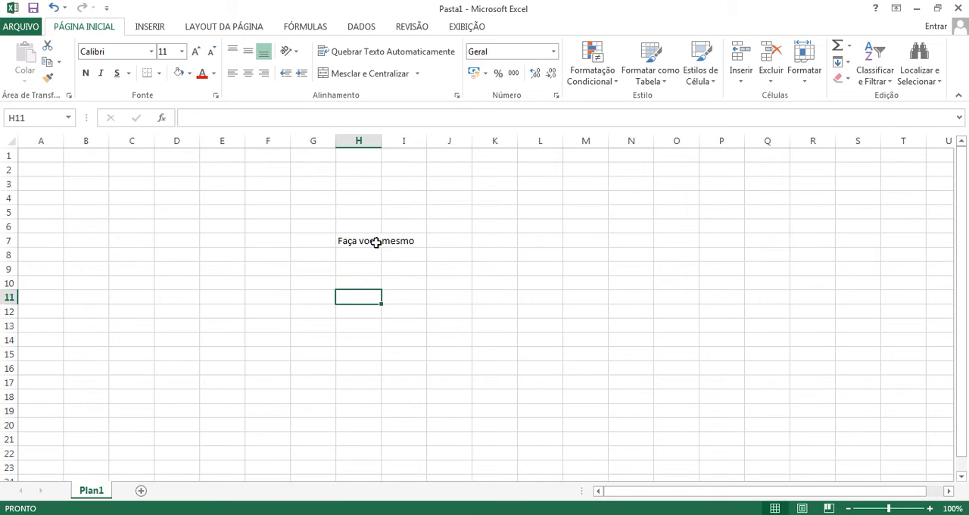
Step: Auto-fit the width of column H to the text in H7, and undo the width change
{"action": "double_click", "coordinate": [380, 141]}
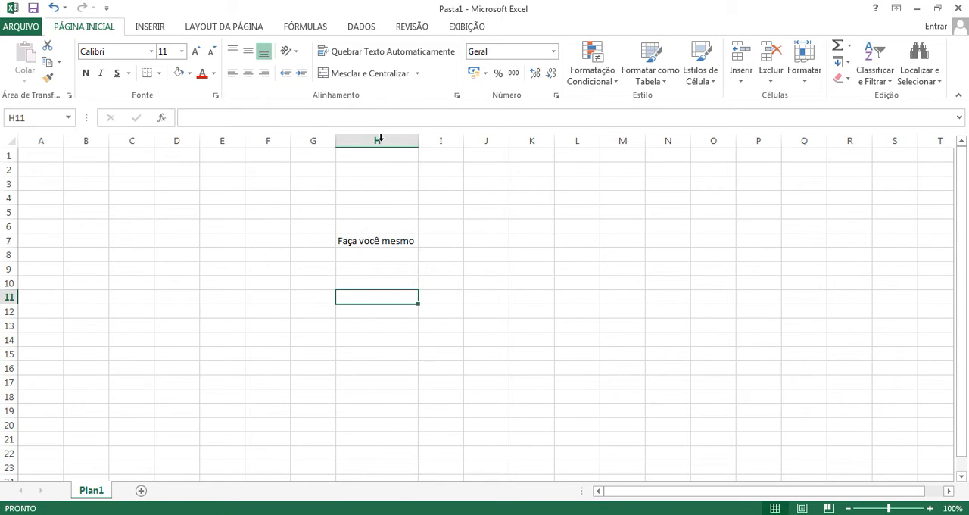
{"action": "left_click", "coordinate": [432, 239]}
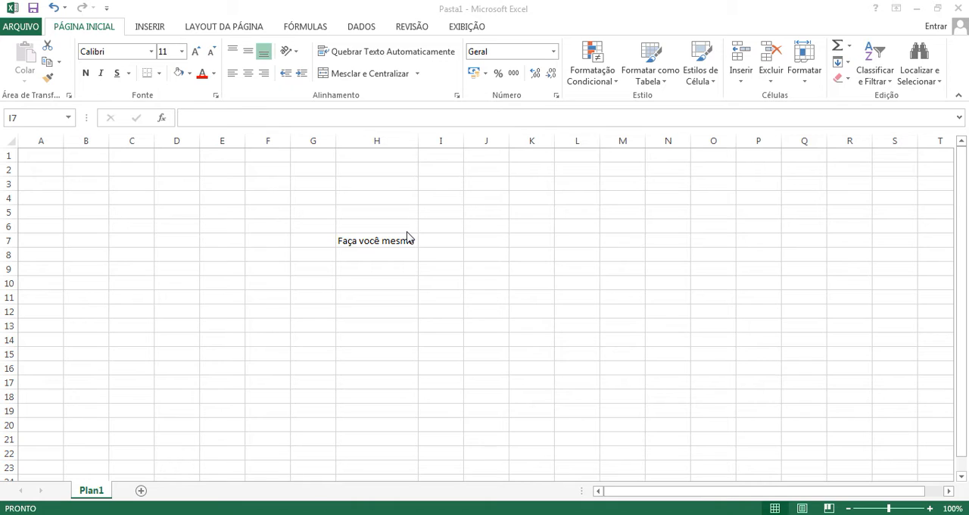
{"action": "left_click", "coordinate": [402, 220]}
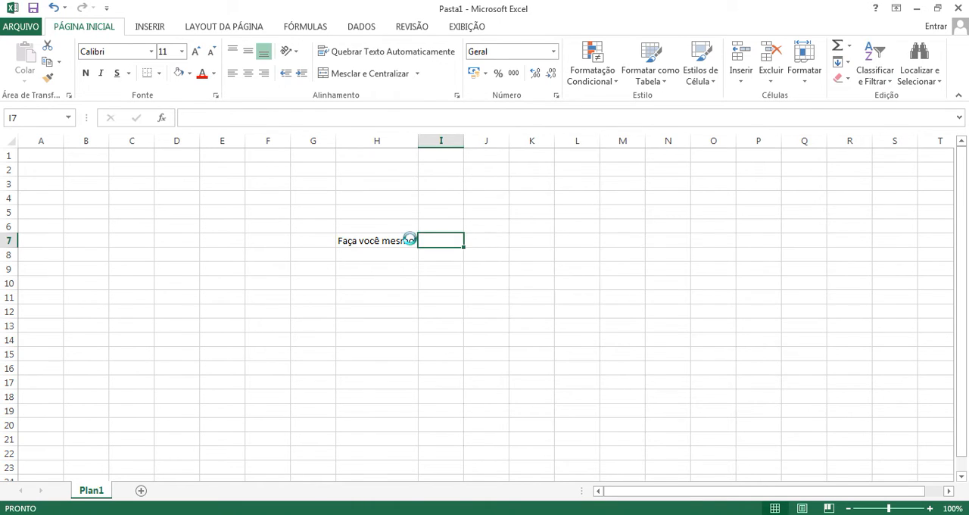
{"action": "key", "text": "ctrl+z"}
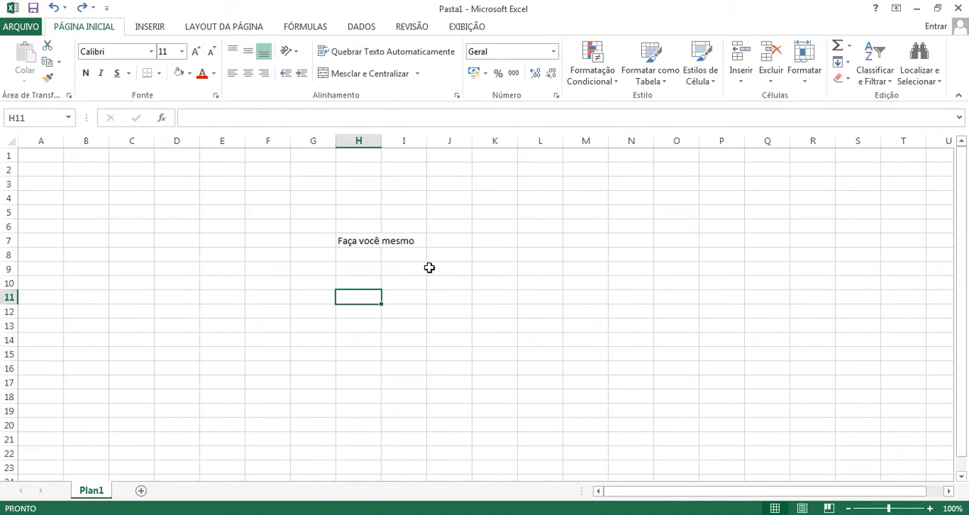
Step: Wrap the text in H7 and center it vertically and horizontally within the cell
{"action": "left_click", "coordinate": [358, 245]}
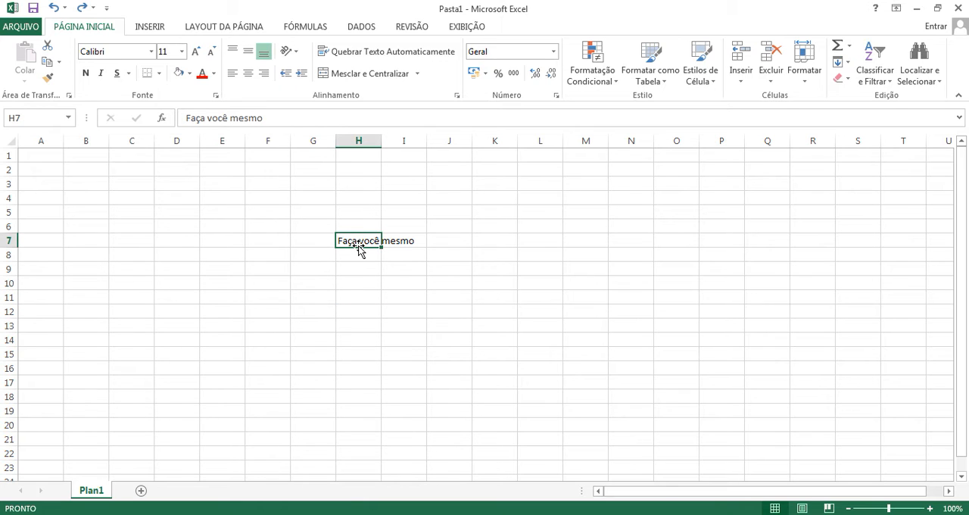
{"action": "left_click", "coordinate": [373, 52]}
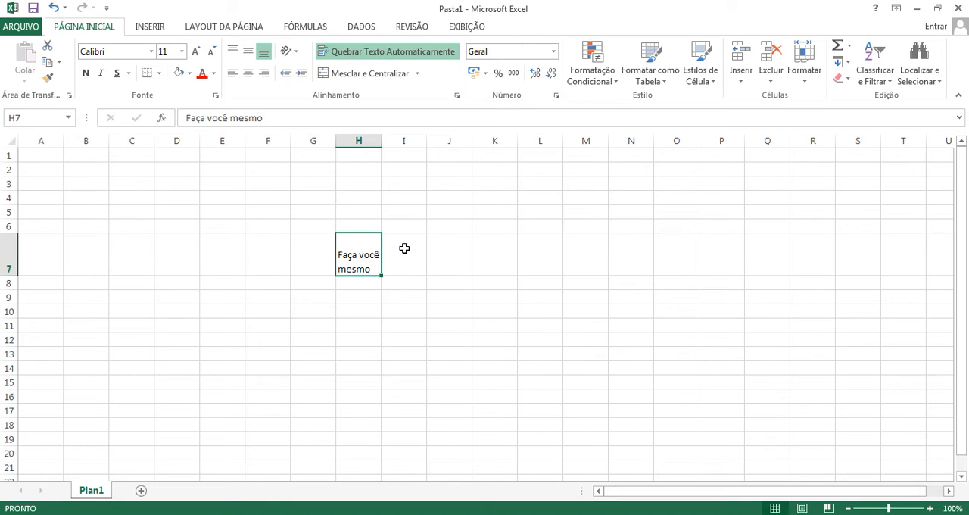
{"action": "left_click", "coordinate": [249, 54]}
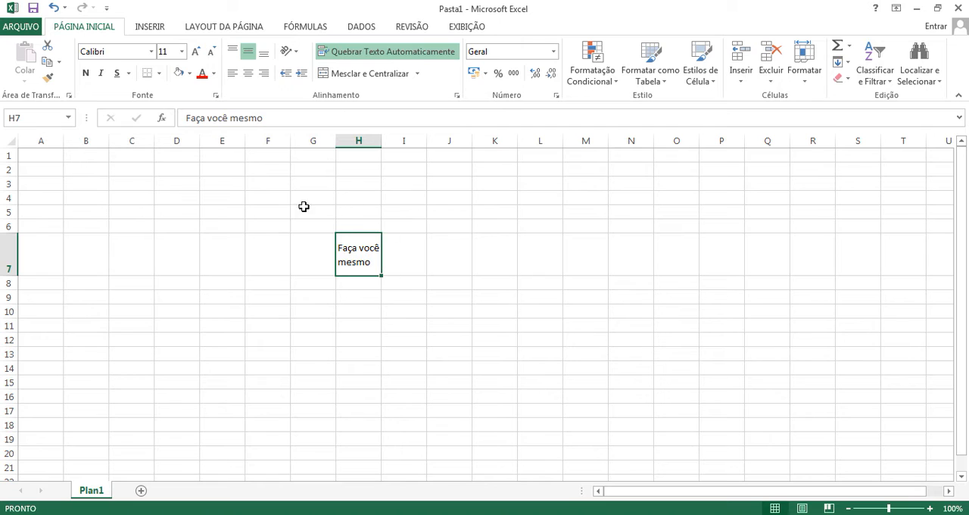
{"action": "left_click", "coordinate": [11, 233]}
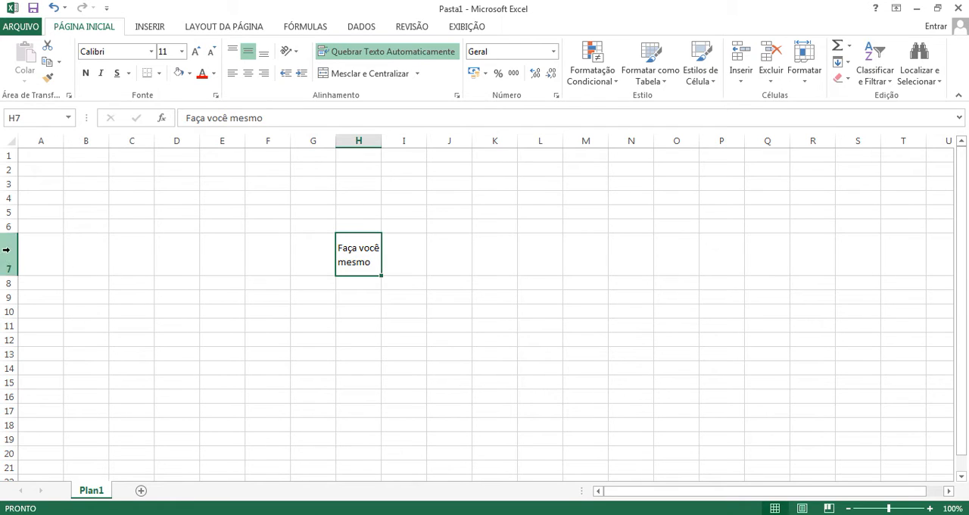
{"action": "left_click", "coordinate": [10, 280]}
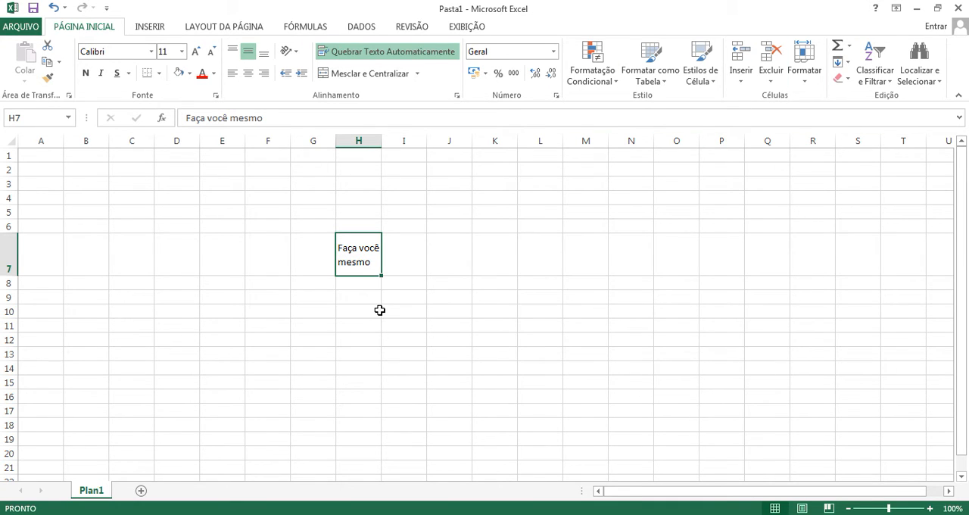
{"action": "left_click", "coordinate": [249, 73]}
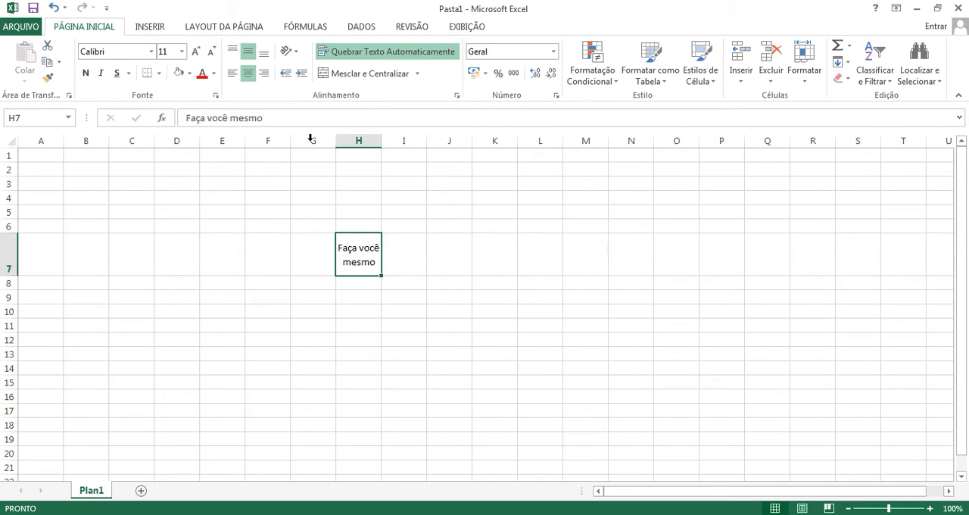
{"action": "left_click", "coordinate": [391, 311]}
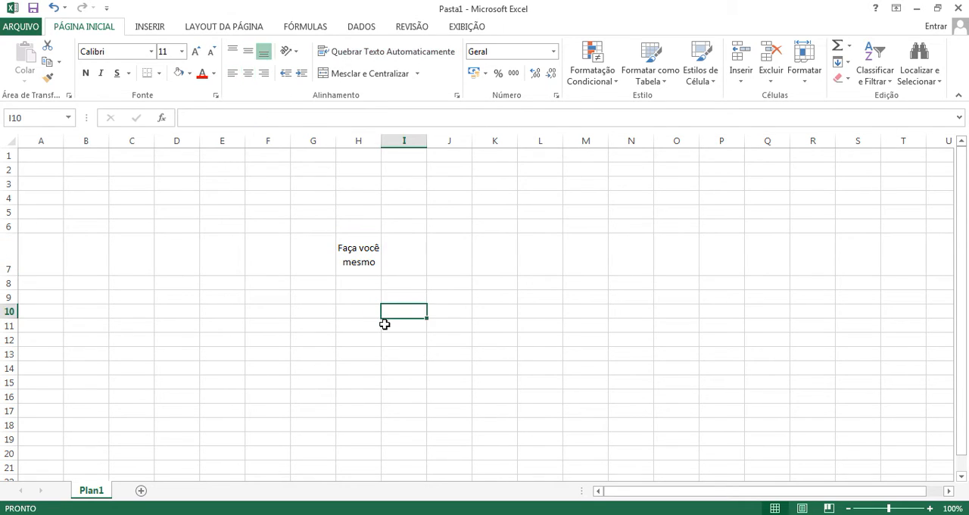
Step: Copy the wrapped, centered text from H7 into cells H8 and I5
{"action": "left_click", "coordinate": [370, 264]}
{"action": "left_click", "coordinate": [363, 281]}
{"action": "left_click", "coordinate": [363, 265]}
{"action": "key", "text": "ctrl+c"}
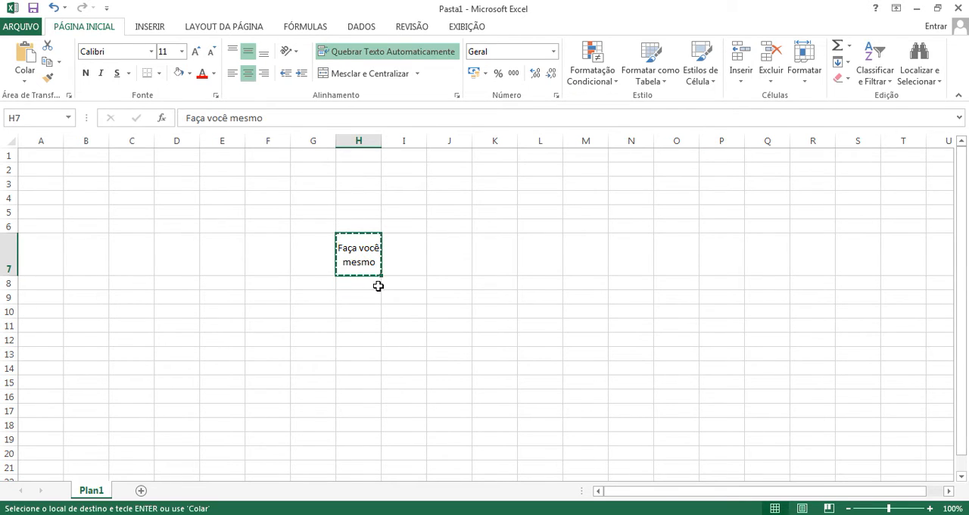
{"action": "left_click", "coordinate": [377, 285]}
{"action": "key", "text": "ctrl+v"}
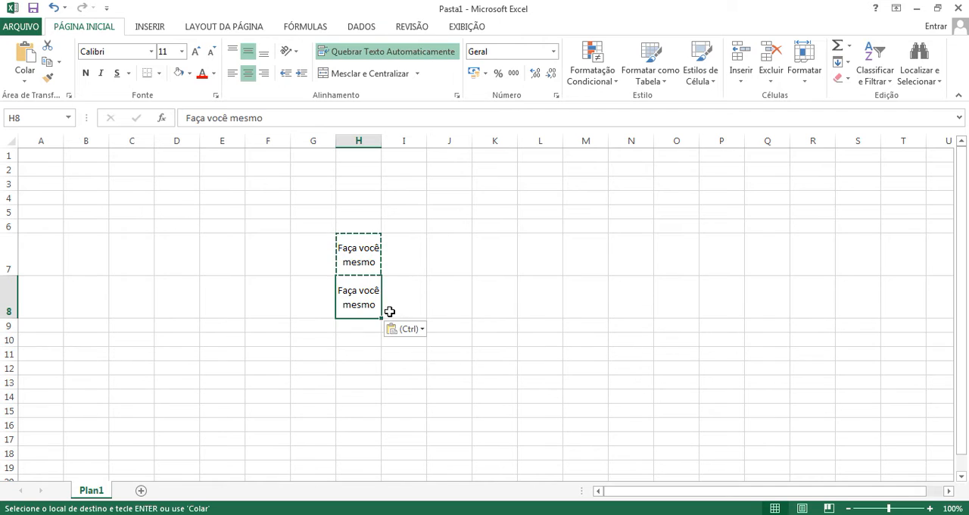
{"action": "left_click", "coordinate": [399, 214]}
{"action": "key", "text": "ctrl+v"}
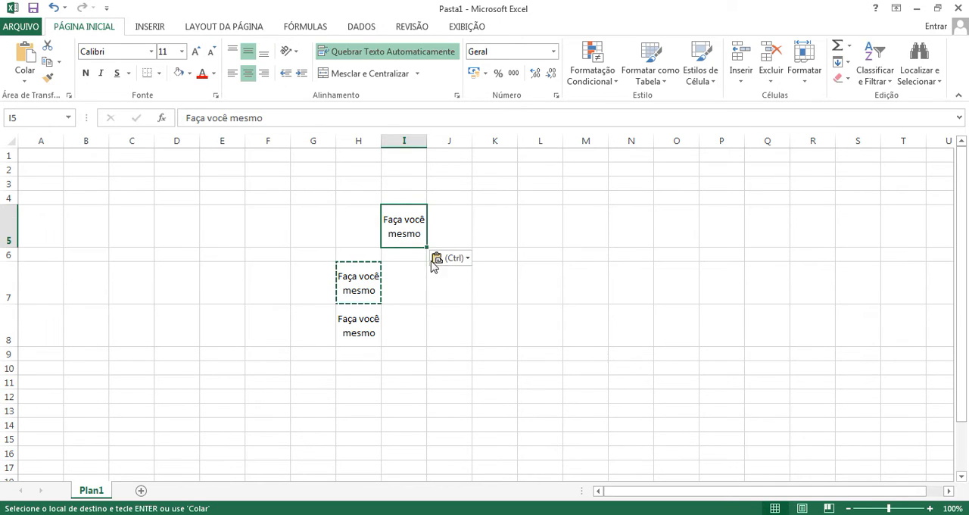
Step: Turn off text wrapping in I5 and auto-fit the width of column I
{"action": "left_click", "coordinate": [400, 54]}
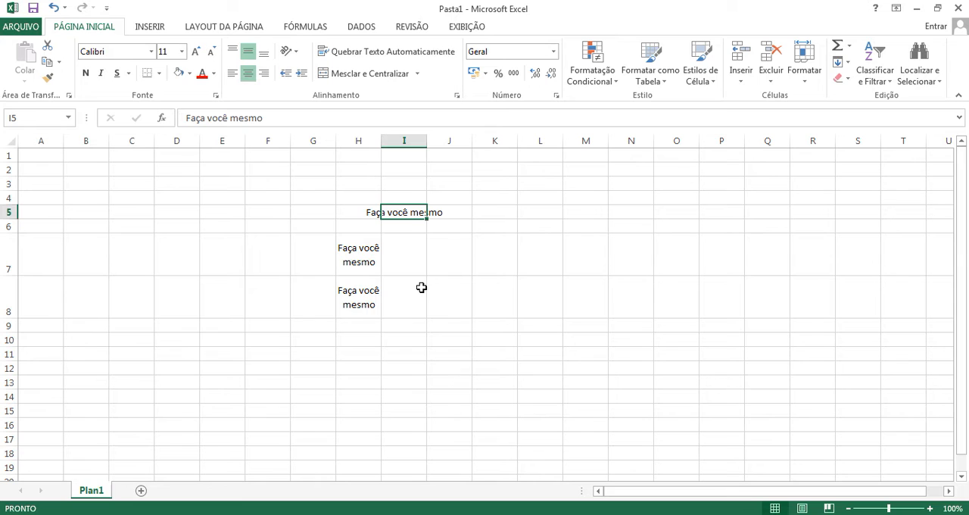
{"action": "double_click", "coordinate": [427, 141]}
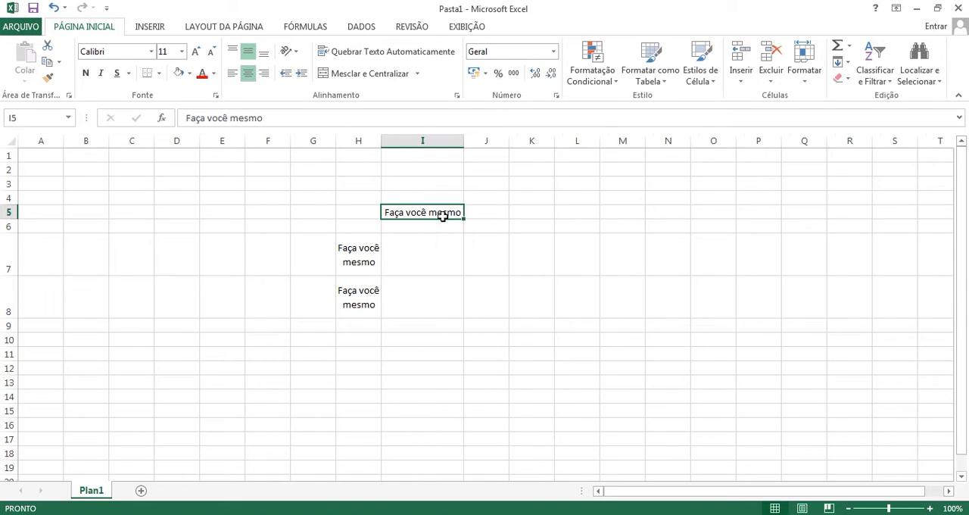
{"action": "left_click", "coordinate": [439, 367]}
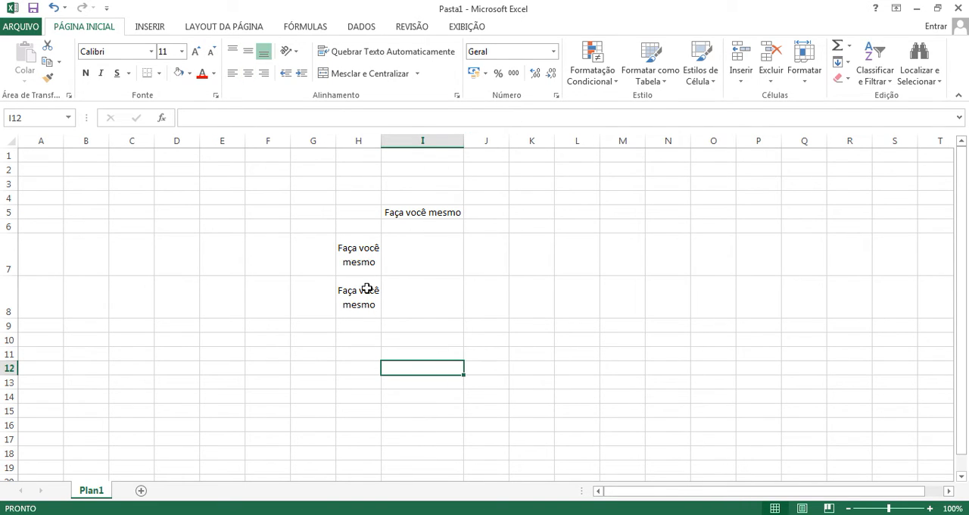
Step: Turn off text wrapping in H7, auto-fit column H, and compare H7 with the still-wrapped H8
{"action": "left_click", "coordinate": [361, 265]}
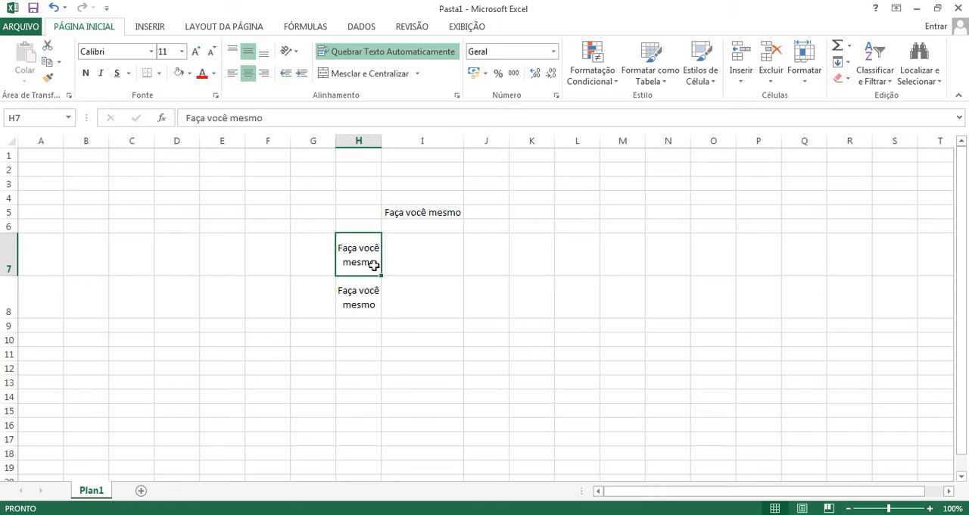
{"action": "left_click", "coordinate": [369, 309]}
{"action": "left_click", "coordinate": [369, 266]}
{"action": "left_click", "coordinate": [397, 53]}
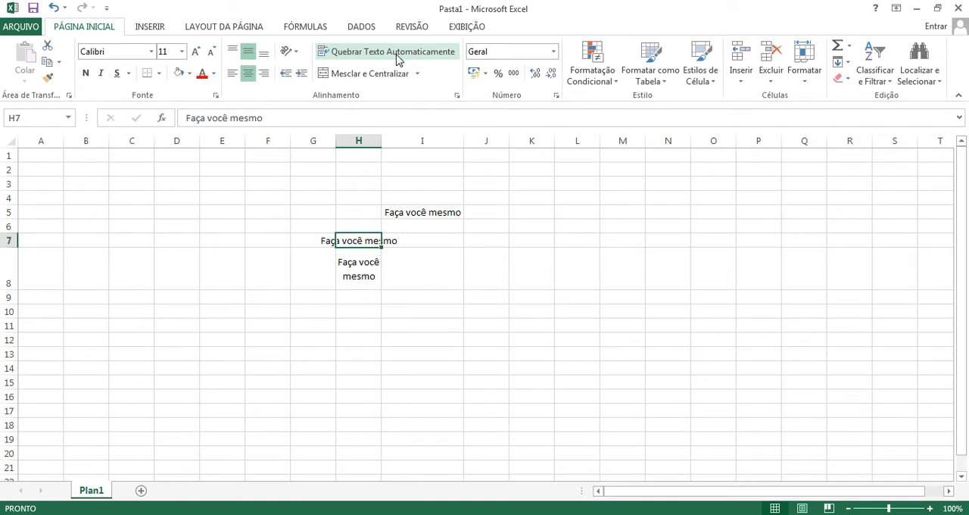
{"action": "double_click", "coordinate": [381, 141]}
{"action": "left_click", "coordinate": [427, 321]}
{"action": "left_click", "coordinate": [385, 281]}
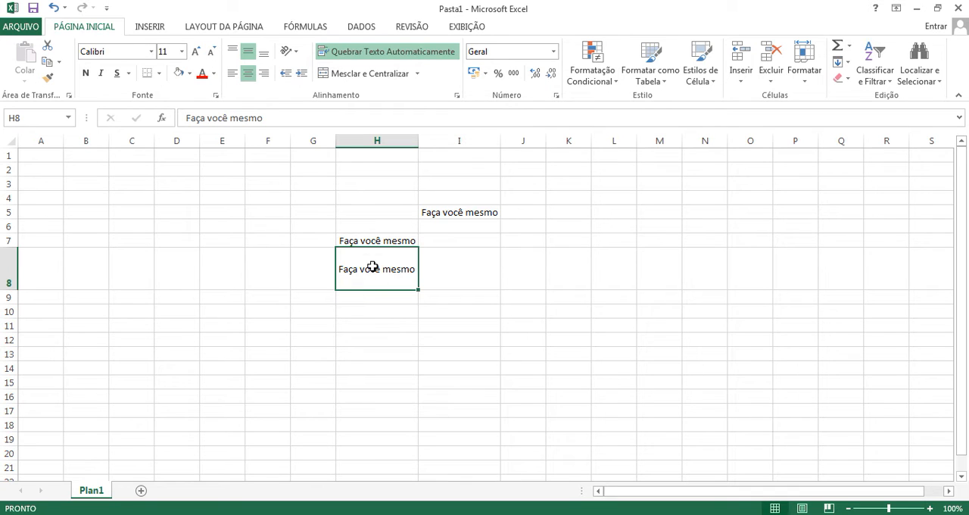
{"action": "left_click", "coordinate": [368, 242]}
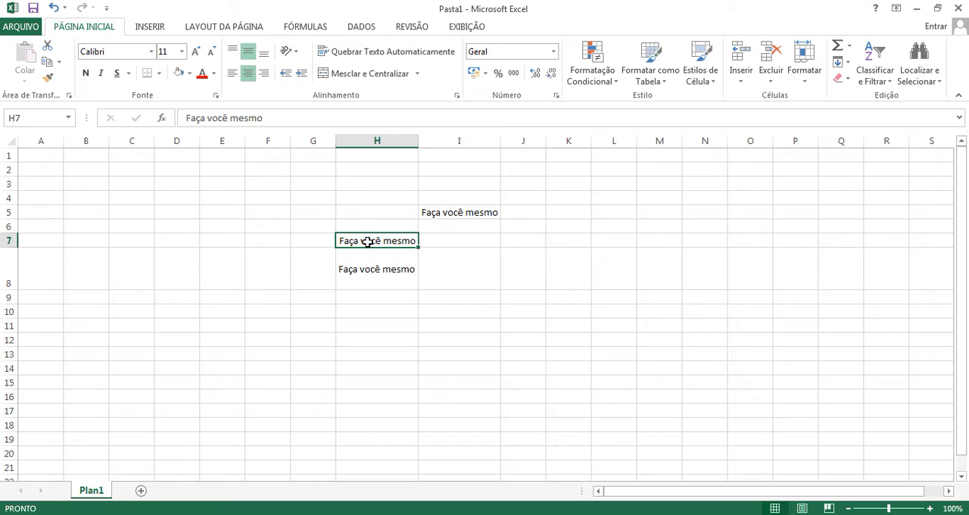
{"action": "left_click", "coordinate": [399, 270]}
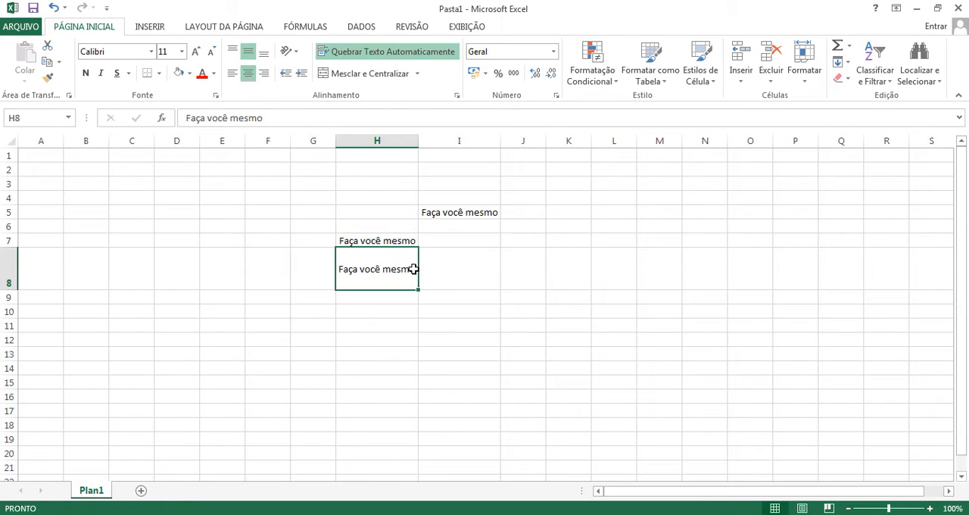
Step: Append "que vc com com a" to the wrapped text in H8
{"action": "double_click", "coordinate": [413, 269]}
{"action": "type", "text": "que vc con"}
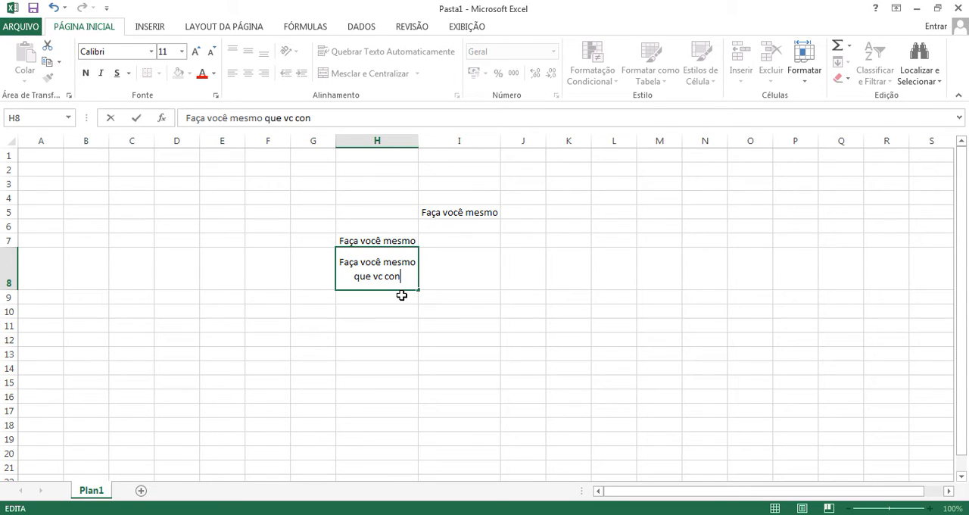
{"action": "key", "text": "BackSpace"}
{"action": "type", "text": "m com a"}
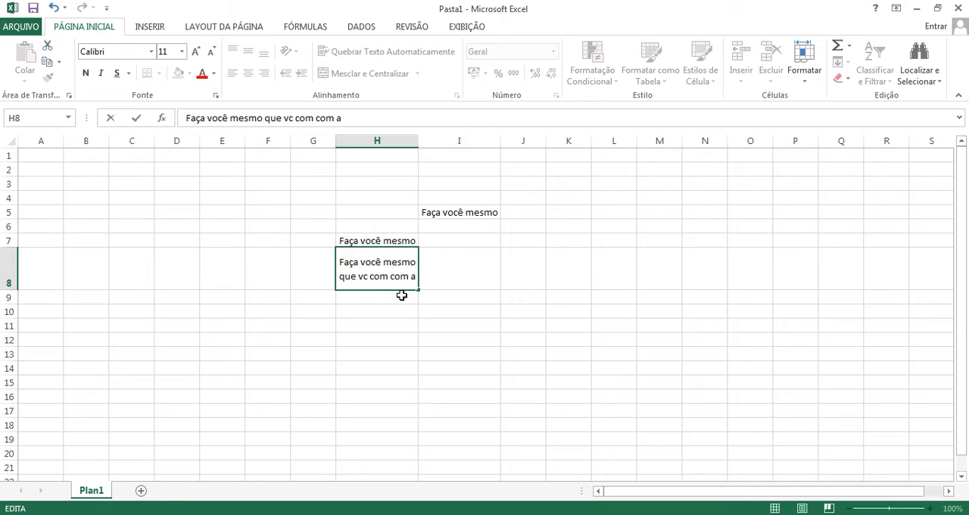
Step: Clear all the text from H8 and delete the contents of H7
{"action": "key", "text": "BackSpace"}
{"action": "key", "text": "BackSpace"}
{"action": "key", "text": "BackSpace"}
{"action": "key", "text": "BackSpace"}
{"action": "key", "text": "BackSpace"}
{"action": "key", "text": "BackSpace"}
{"action": "key", "text": "BackSpace"}
{"action": "key", "text": "BackSpace"}
{"action": "key", "text": "BackSpace"}
{"action": "key", "text": "BackSpace"}
{"action": "key", "text": "BackSpace"}
{"action": "key", "text": "BackSpace"}
{"action": "key", "text": "BackSpace"}
{"action": "key", "text": "BackSpace"}
{"action": "key", "text": "BackSpace"}
{"action": "key", "text": "BackSpace"}
{"action": "key", "text": "BackSpace"}
{"action": "key", "text": "BackSpace"}
{"action": "key", "text": "BackSpace"}
{"action": "key", "text": "BackSpace"}
{"action": "key", "text": "BackSpace"}
{"action": "key", "text": "BackSpace"}
{"action": "key", "text": "BackSpace"}
{"action": "key", "text": "BackSpace"}
{"action": "key", "text": "BackSpace"}
{"action": "key", "text": "BackSpace"}
{"action": "key", "text": "BackSpace"}
{"action": "key", "text": "BackSpace"}
{"action": "key", "text": "BackSpace"}
{"action": "key", "text": "BackSpace"}
{"action": "key", "text": "BackSpace"}
{"action": "key", "text": "BackSpace"}
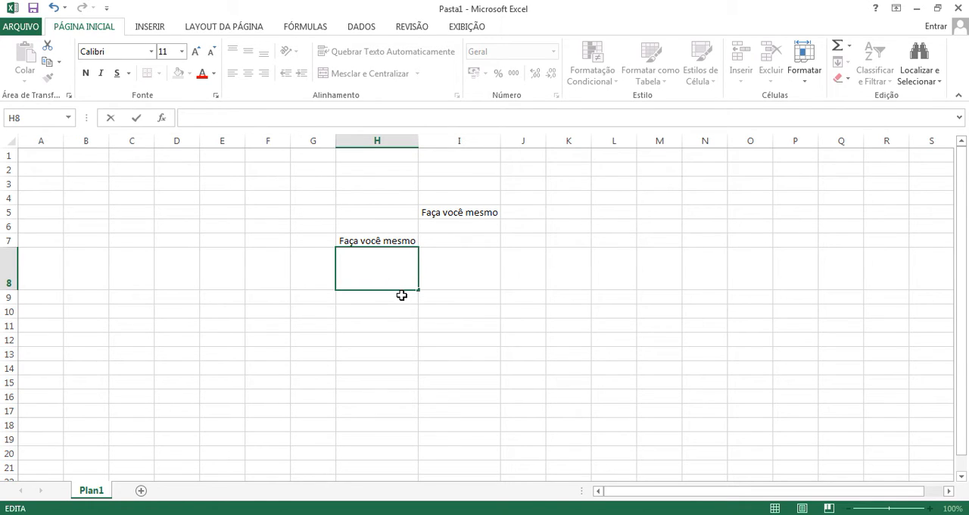
{"action": "left_click_drag", "start_coordinate": [401, 295], "coordinate": [390, 313]}
{"action": "left_click", "coordinate": [369, 240]}
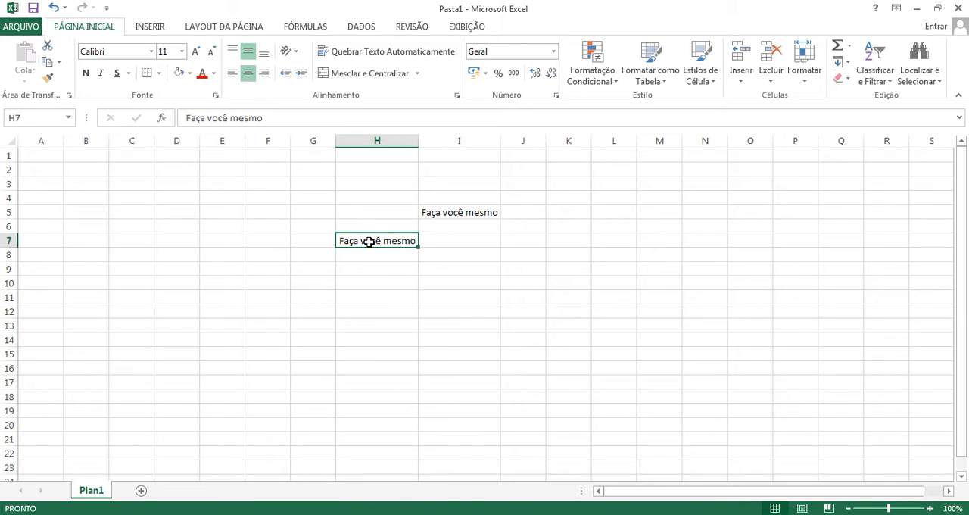
{"action": "key", "text": "Delete"}
{"action": "left_click", "coordinate": [439, 229]}
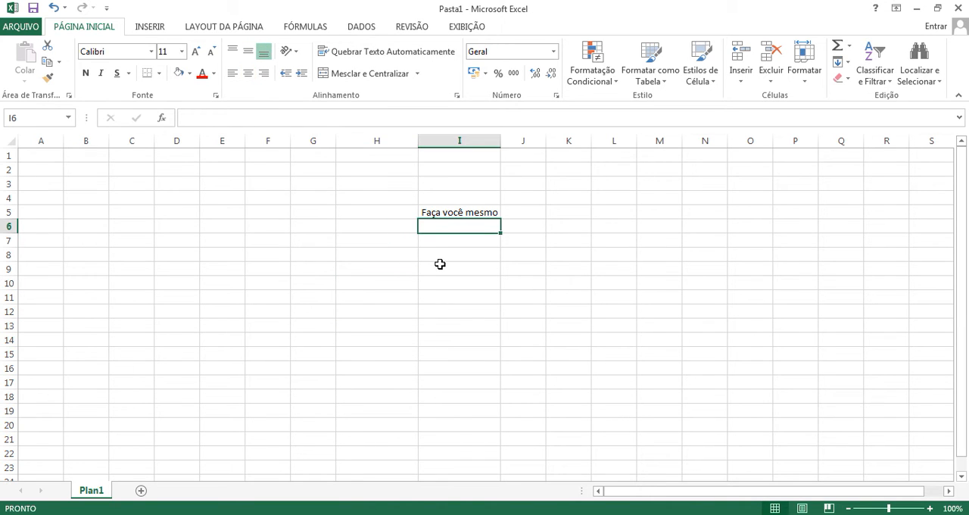
Step: Undo the earlier edits until the worksheet is empty again, and cancel the copy selection around H7
{"action": "key", "text": "ctrl+z"}
{"action": "key", "text": "ctrl+z"}
{"action": "key", "text": "ctrl+z"}
{"action": "key", "text": "ctrl+z"}
{"action": "key", "text": "ctrl+z"}
{"action": "key", "text": "ctrl+z"}
{"action": "key", "text": "ctrl+z"}
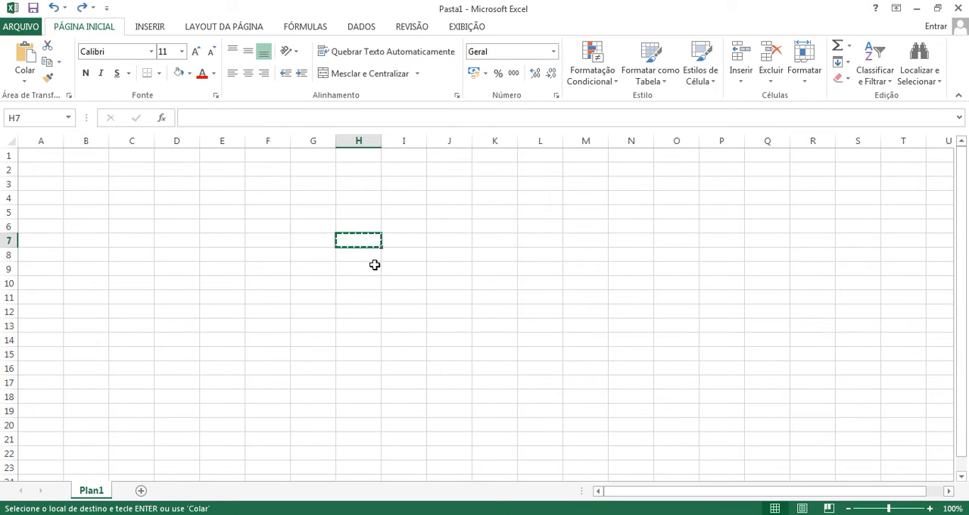
{"action": "left_click", "coordinate": [374, 264]}
{"action": "left_click", "coordinate": [411, 262]}
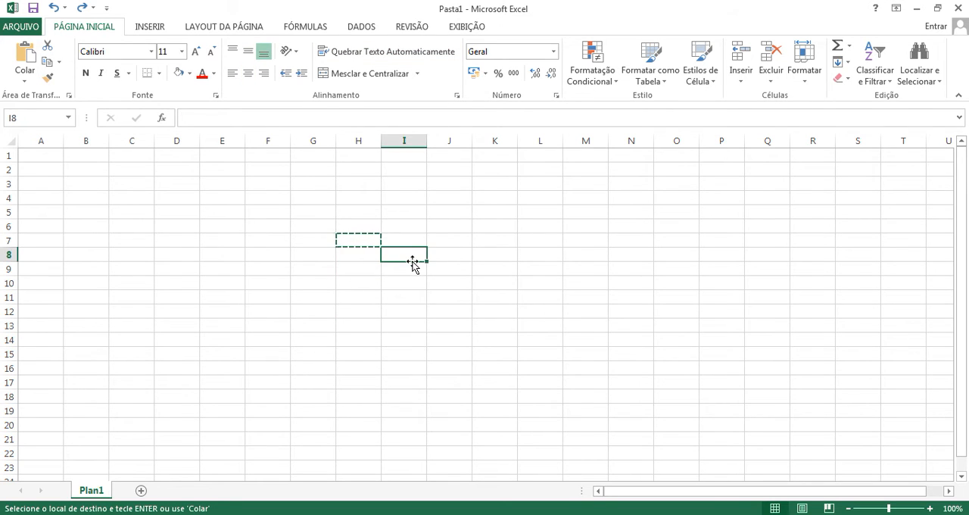
{"action": "key", "text": "Escape"}
Step: Enter "Faça vc mesmo" in cell H8 and auto-fit column H to it
{"action": "left_click", "coordinate": [358, 262]}
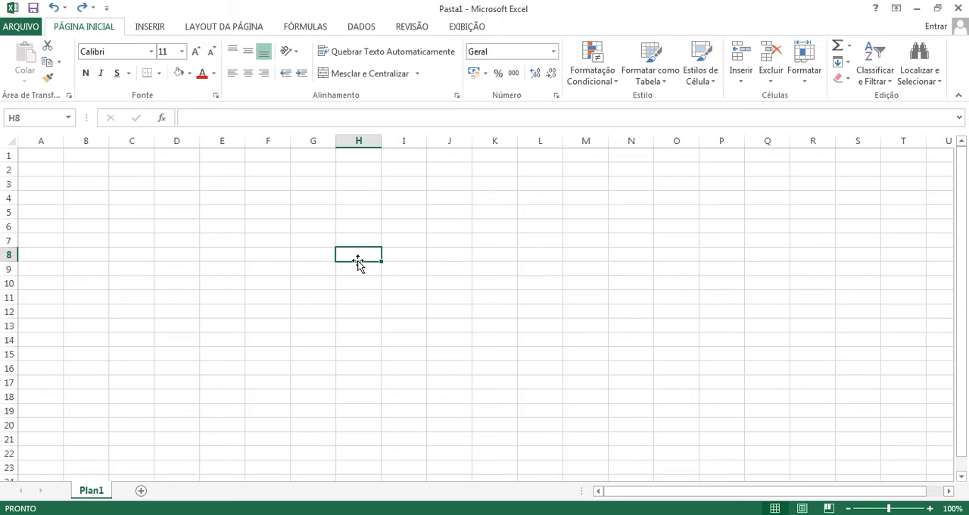
{"action": "type", "text": "Faç"}
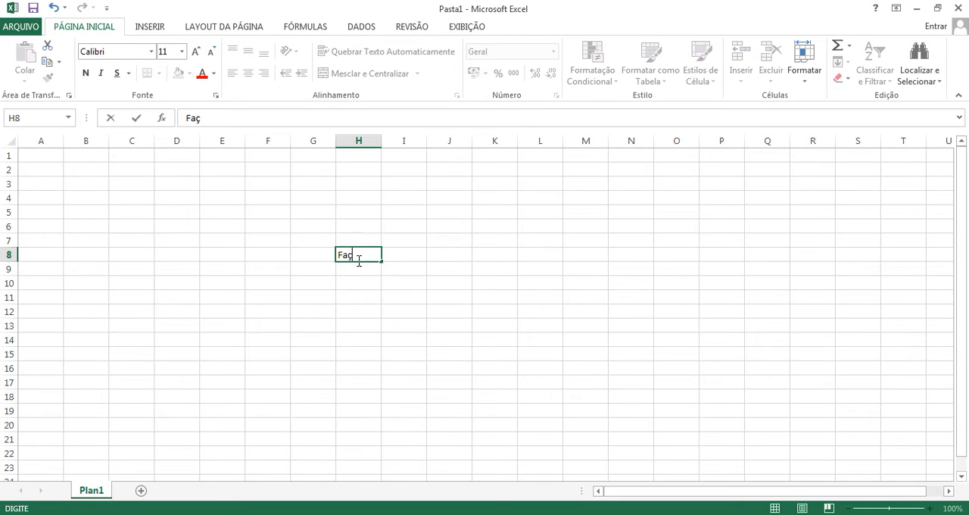
{"action": "type", "text": "a vc mesmo"}
{"action": "double_click", "coordinate": [381, 140]}
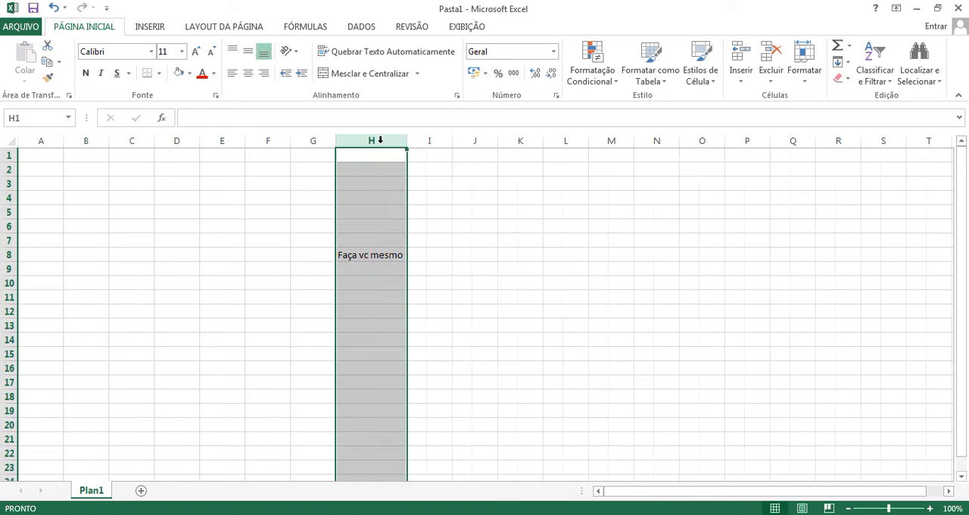
{"action": "left_click", "coordinate": [328, 267]}
Step: Format the text in H8 in Aharoni at size 20 and auto-fit column H to it
{"action": "left_click", "coordinate": [365, 255]}
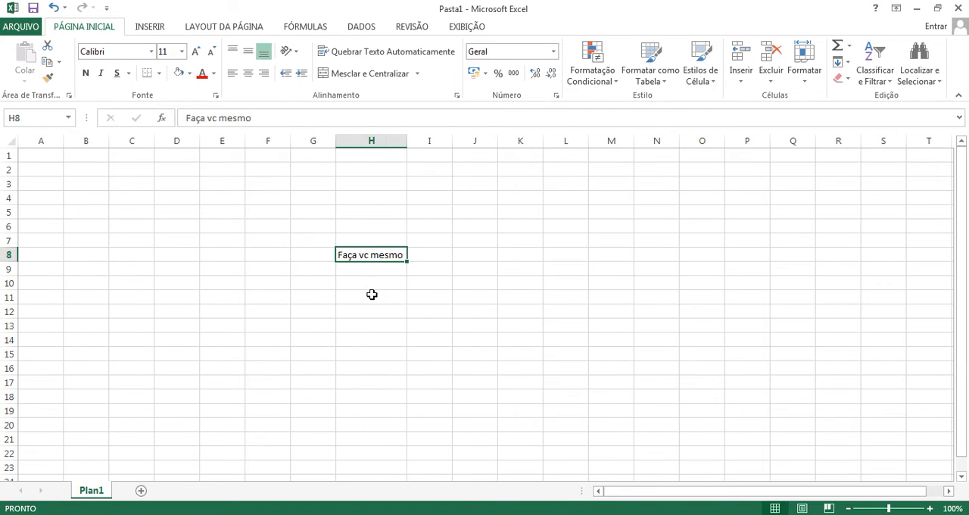
{"action": "left_click", "coordinate": [151, 51]}
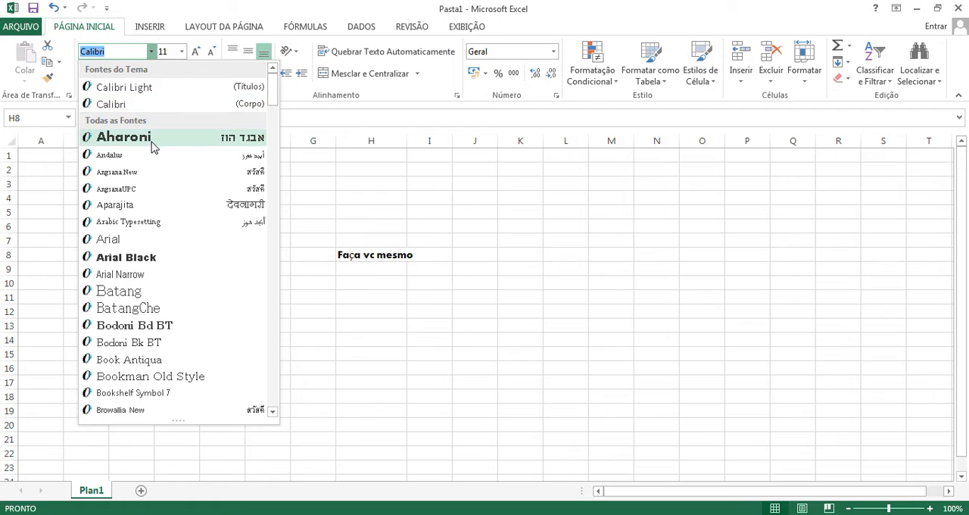
{"action": "left_click", "coordinate": [125, 136]}
{"action": "left_click", "coordinate": [181, 52]}
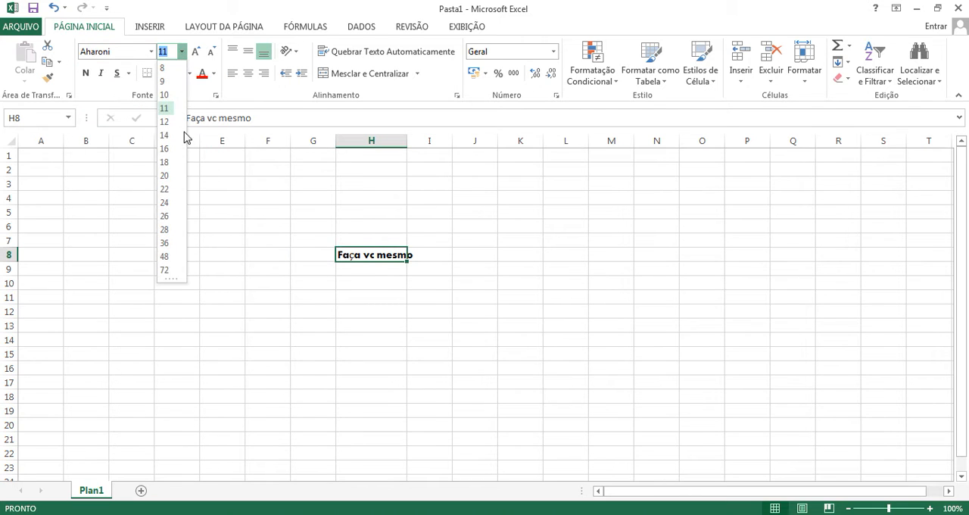
{"action": "left_click", "coordinate": [173, 181]}
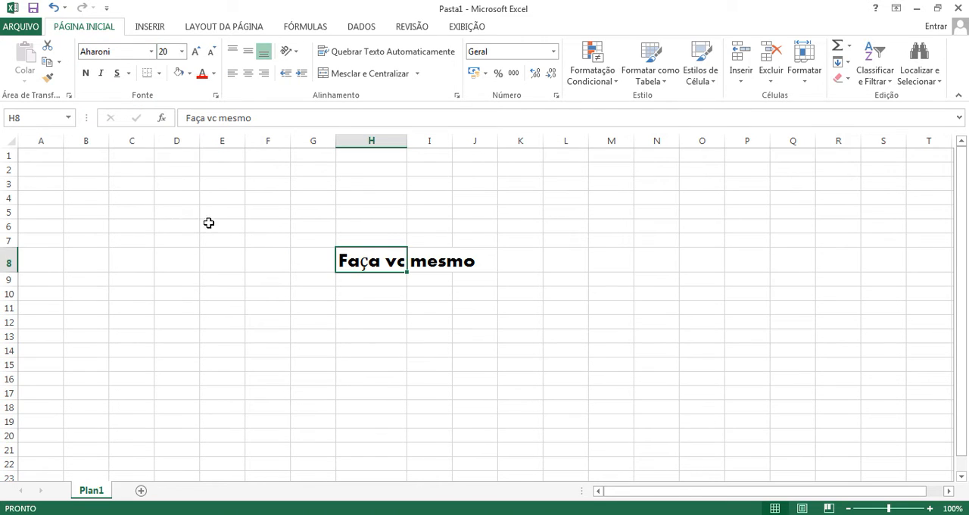
{"action": "double_click", "coordinate": [407, 140]}
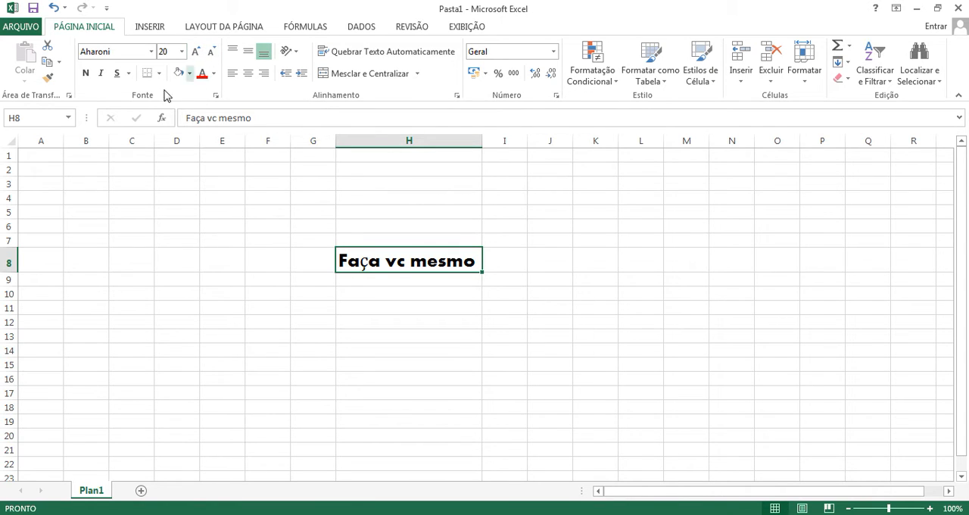
Step: Make the text in H8 bold, italic and underlined, and fill the cell with standard red
{"action": "left_click", "coordinate": [87, 76]}
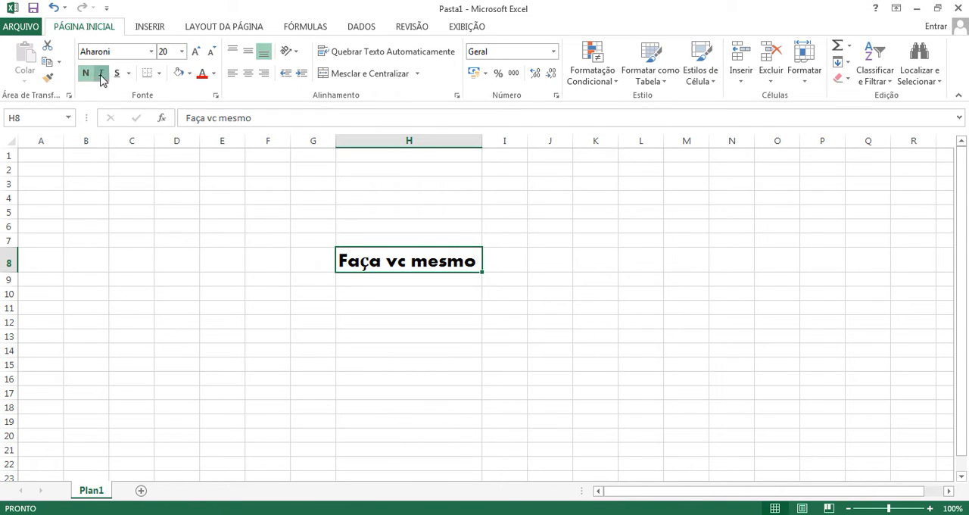
{"action": "left_click", "coordinate": [102, 74]}
{"action": "left_click", "coordinate": [117, 74]}
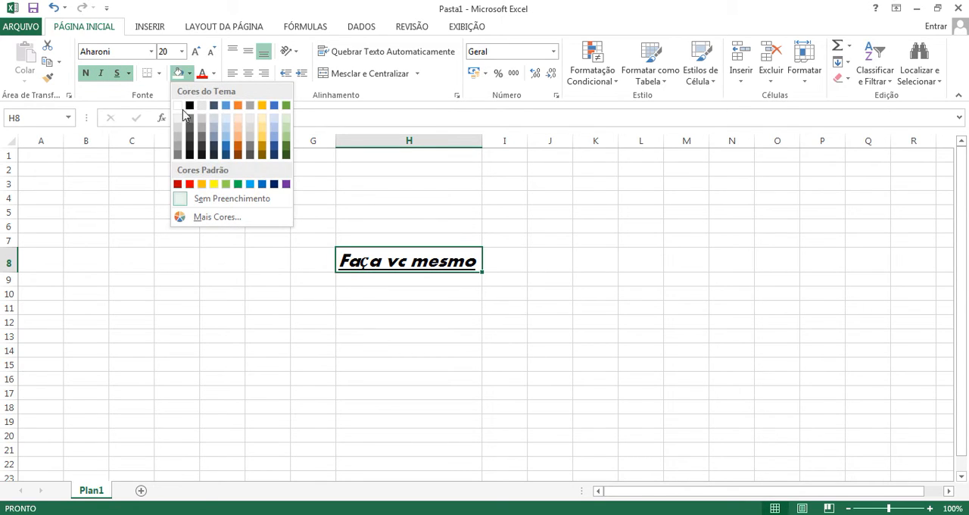
{"action": "left_click", "coordinate": [190, 184]}
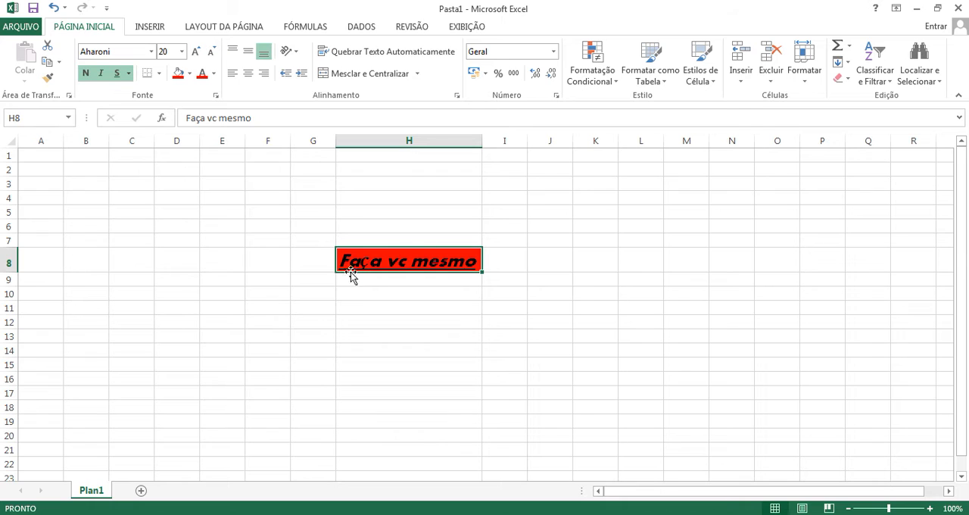
{"action": "left_click", "coordinate": [380, 281]}
{"action": "left_click", "coordinate": [374, 261]}
Step: Change the font color of H8 to standard yellow
{"action": "left_click", "coordinate": [213, 72]}
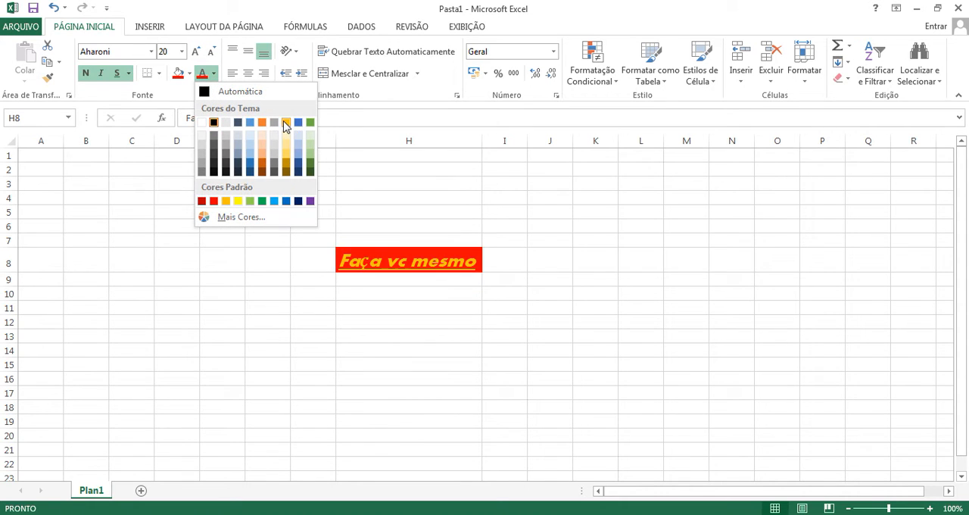
{"action": "left_click", "coordinate": [238, 201]}
{"action": "left_click", "coordinate": [292, 287]}
{"action": "left_click", "coordinate": [371, 261]}
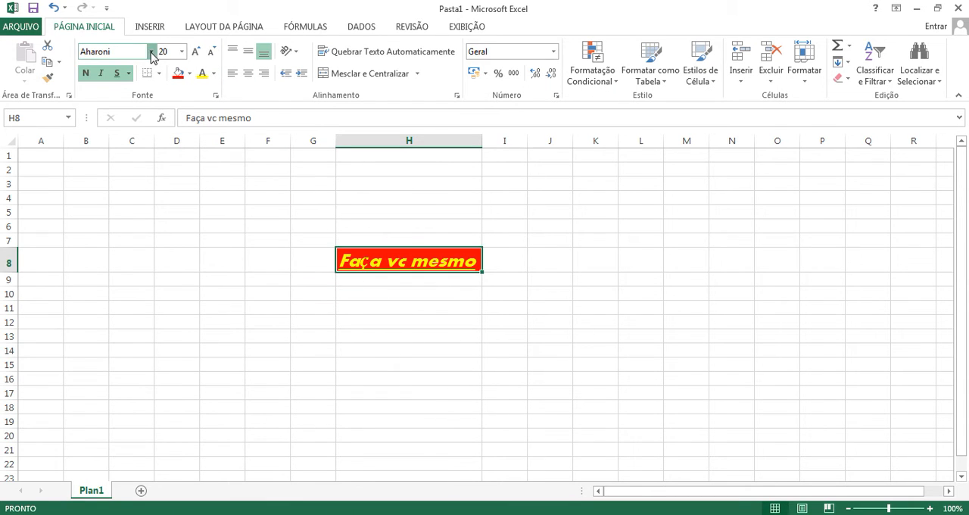
Step: Change the font of H8 to Arial Black and auto-fit column H to the text
{"action": "left_click", "coordinate": [151, 53]}
{"action": "left_click", "coordinate": [125, 256]}
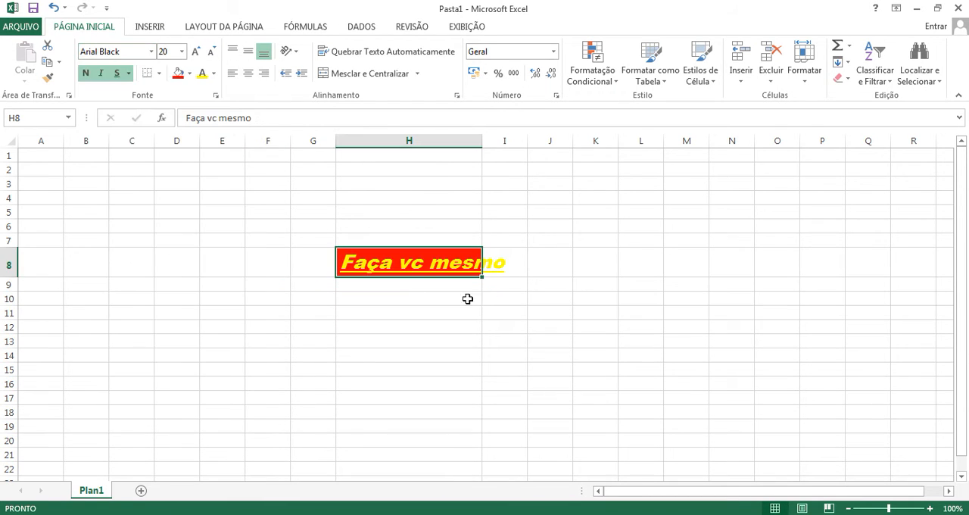
{"action": "double_click", "coordinate": [482, 141]}
{"action": "left_click", "coordinate": [408, 314]}
{"action": "left_click", "coordinate": [391, 267]}
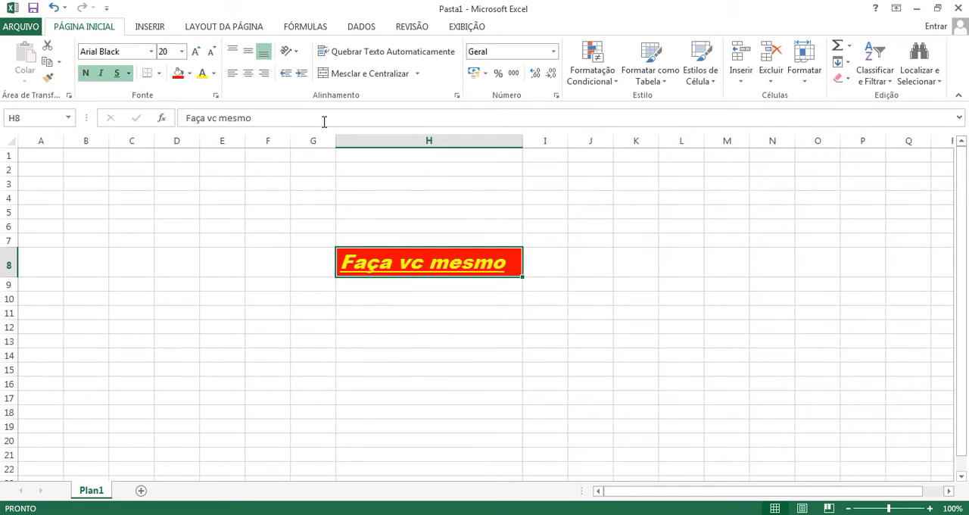
Step: Try top, middle and bottom vertical alignment on the single-line text in H8
{"action": "left_click", "coordinate": [232, 52]}
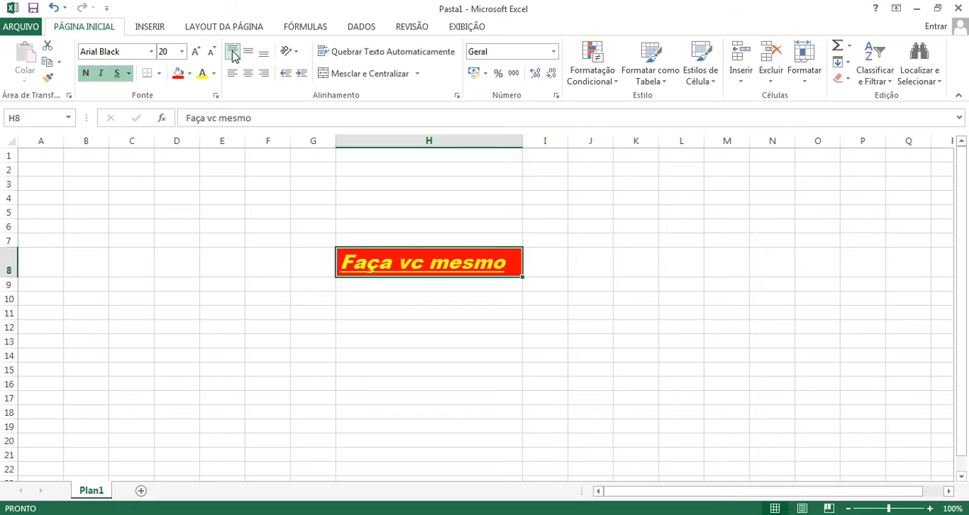
{"action": "left_click", "coordinate": [249, 57]}
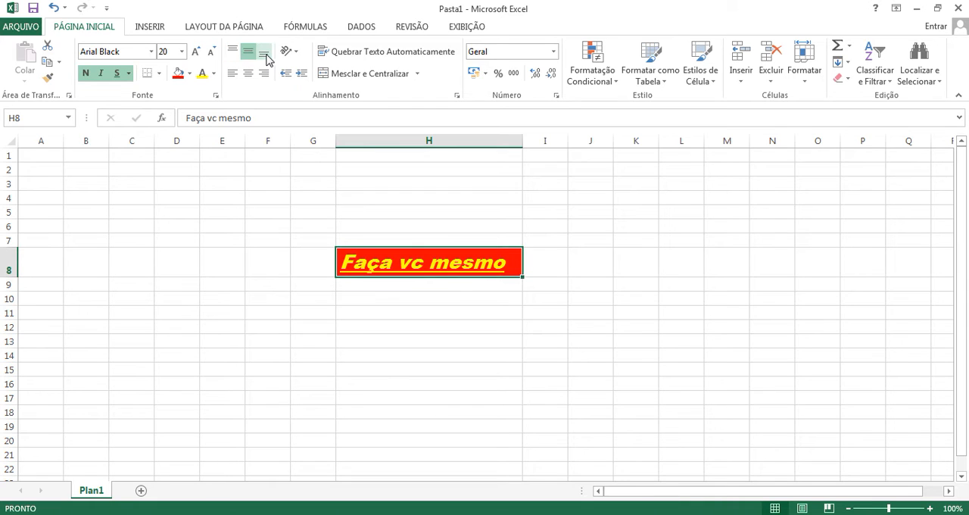
{"action": "left_click", "coordinate": [266, 56]}
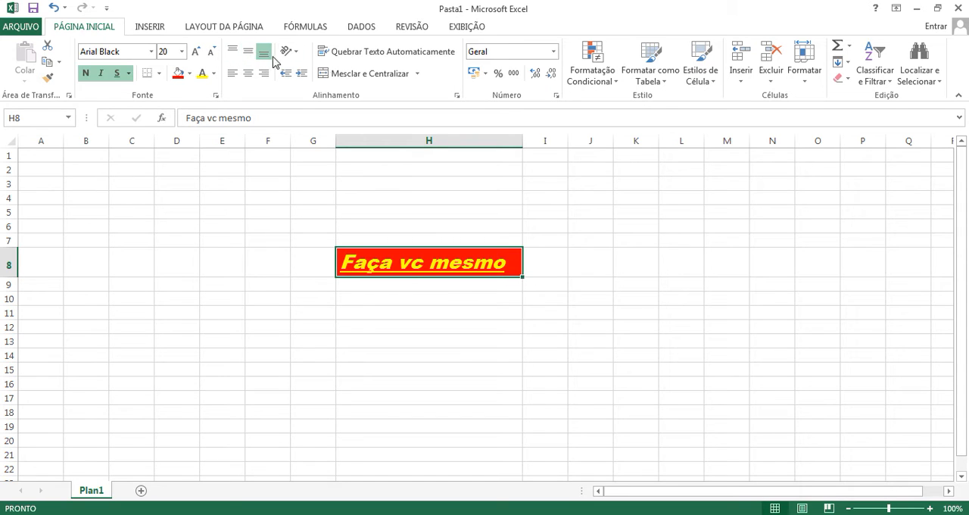
Step: Narrow column H and turn on text wrapping for H8 so its text breaks over several lines
{"action": "left_click", "coordinate": [394, 59]}
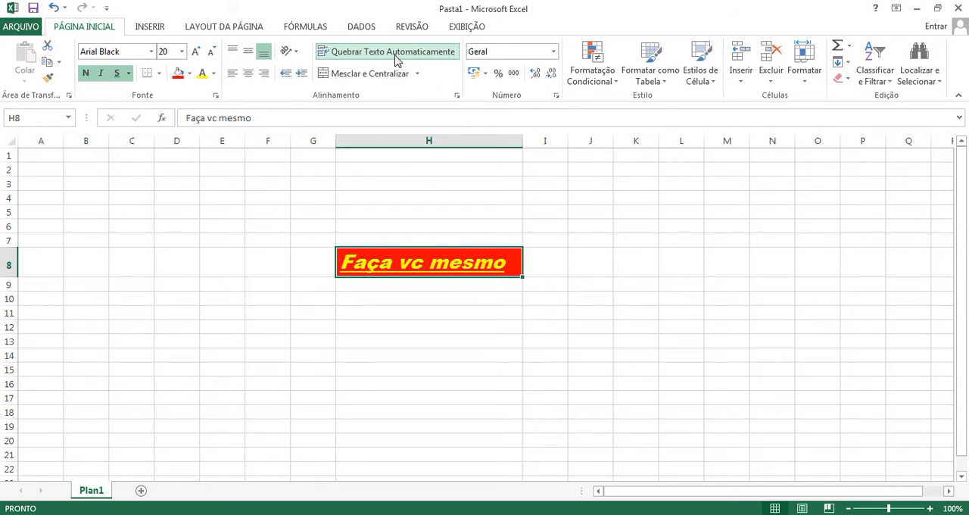
{"action": "left_click_drag", "start_coordinate": [521, 143], "coordinate": [387, 141]}
{"action": "left_click", "coordinate": [407, 59]}
{"action": "left_click", "coordinate": [407, 59]}
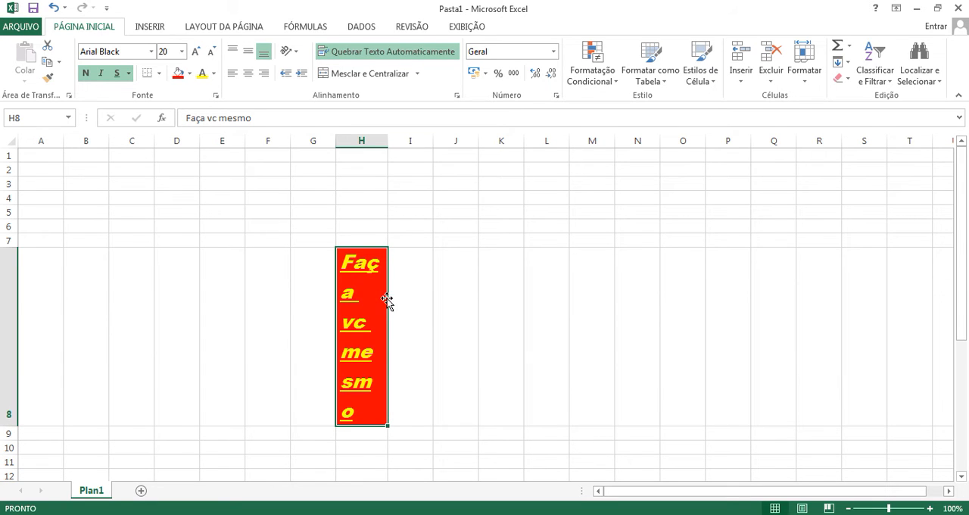
{"action": "left_click_drag", "start_coordinate": [387, 143], "coordinate": [392, 142]}
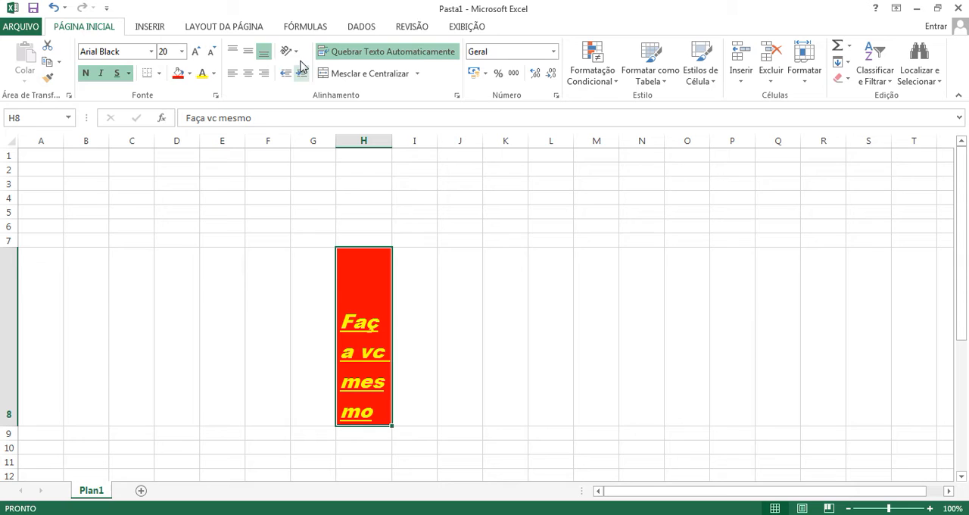
Step: Try top, middle and bottom alignment on the wrapped text in H8, finishing with top alignment
{"action": "left_click", "coordinate": [233, 53]}
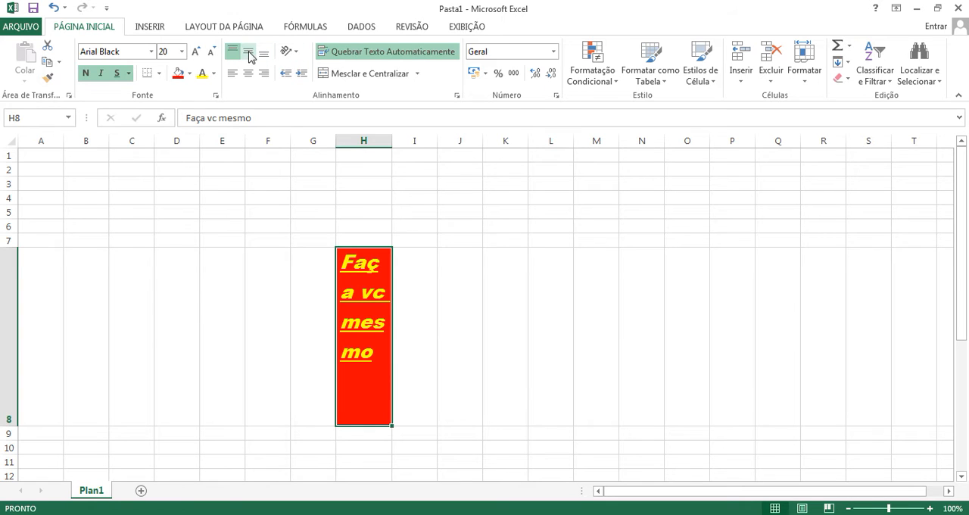
{"action": "left_click", "coordinate": [248, 53]}
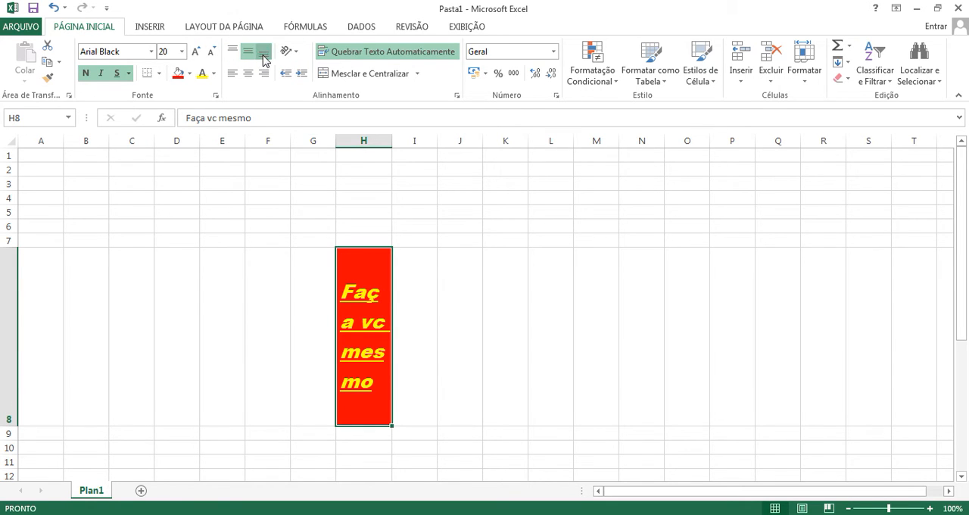
{"action": "left_click", "coordinate": [263, 55]}
{"action": "left_click", "coordinate": [249, 54]}
{"action": "left_click", "coordinate": [233, 54]}
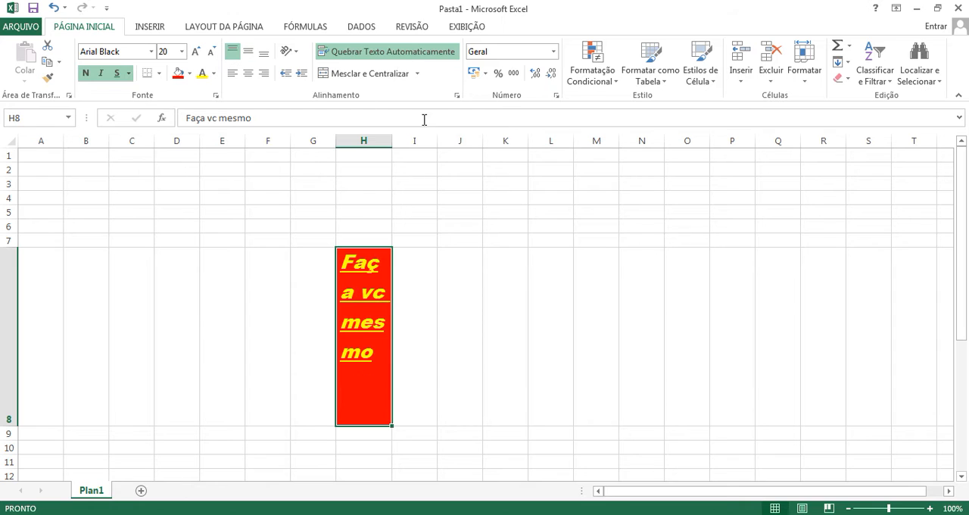
Step: Widen column H so the wrapped text fits on two lines, and reduce the height of row 8
{"action": "left_click_drag", "start_coordinate": [392, 143], "coordinate": [432, 143]}
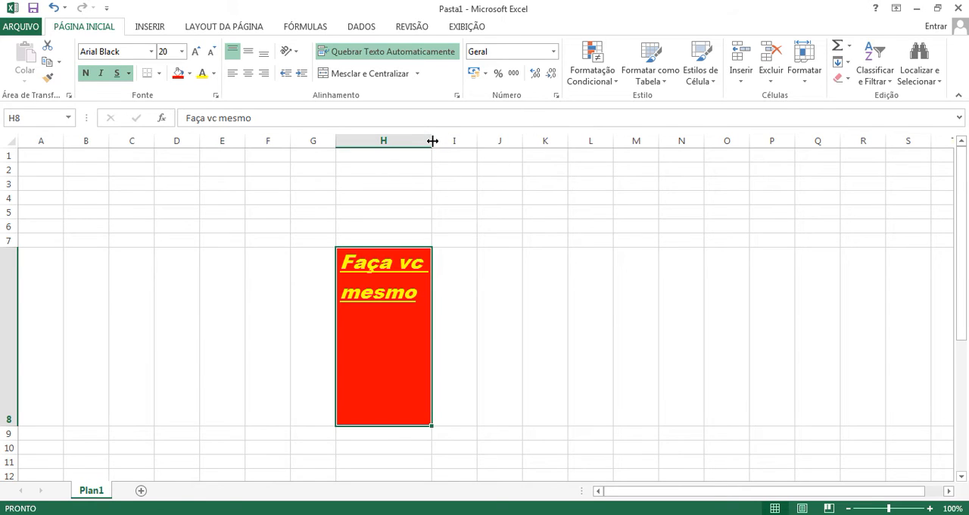
{"action": "mouse_move", "coordinate": [432, 141]}
{"action": "left_mouse_down"}
{"action": "mouse_move", "coordinate": [374, 141]}
{"action": "mouse_move", "coordinate": [506, 140]}
{"action": "mouse_move", "coordinate": [401, 143]}
{"action": "mouse_move", "coordinate": [430, 143]}
{"action": "left_mouse_up"}
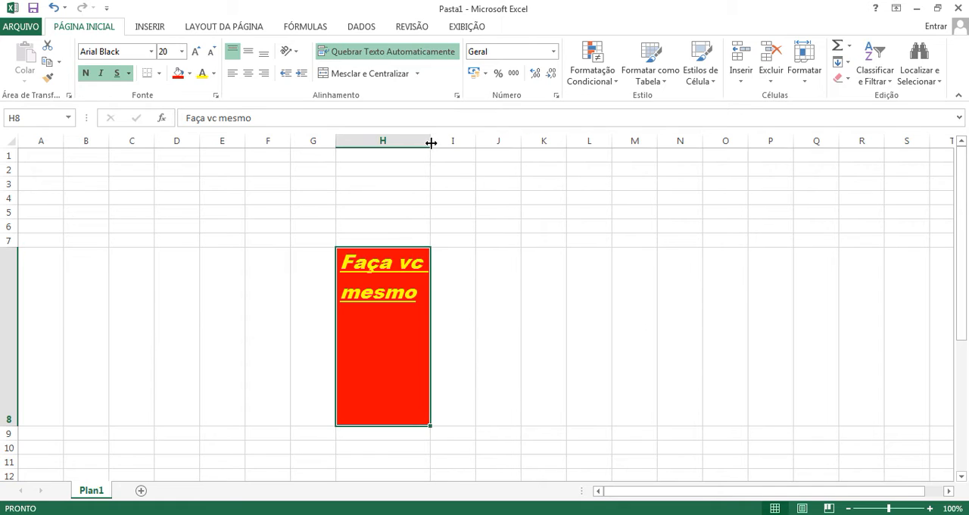
{"action": "left_click", "coordinate": [239, 55]}
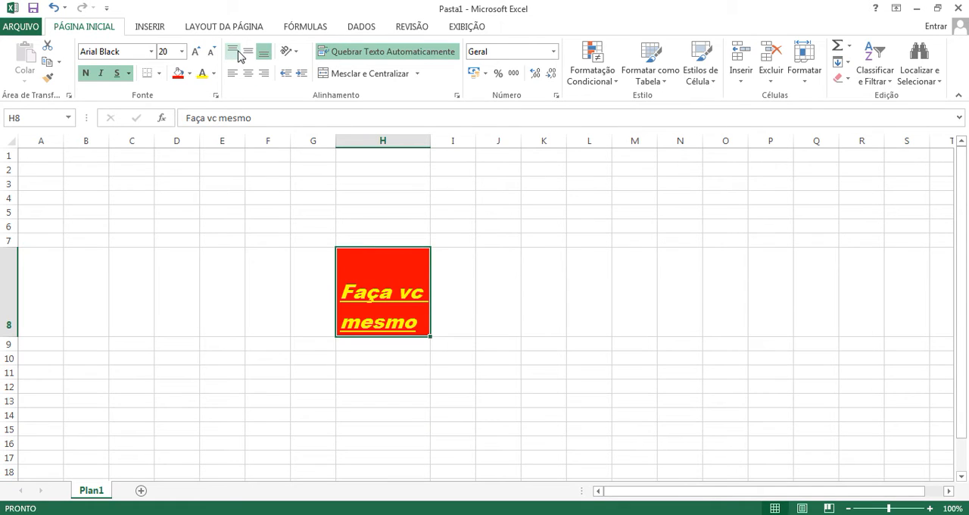
Step: Cycle the two-line text in H8 through top, middle and bottom alignment, ending with it aligned to the top
{"action": "left_click", "coordinate": [234, 53]}
{"action": "double_click", "coordinate": [234, 53]}
{"action": "left_click", "coordinate": [234, 53]}
{"action": "left_click", "coordinate": [234, 53]}
{"action": "left_click", "coordinate": [248, 52]}
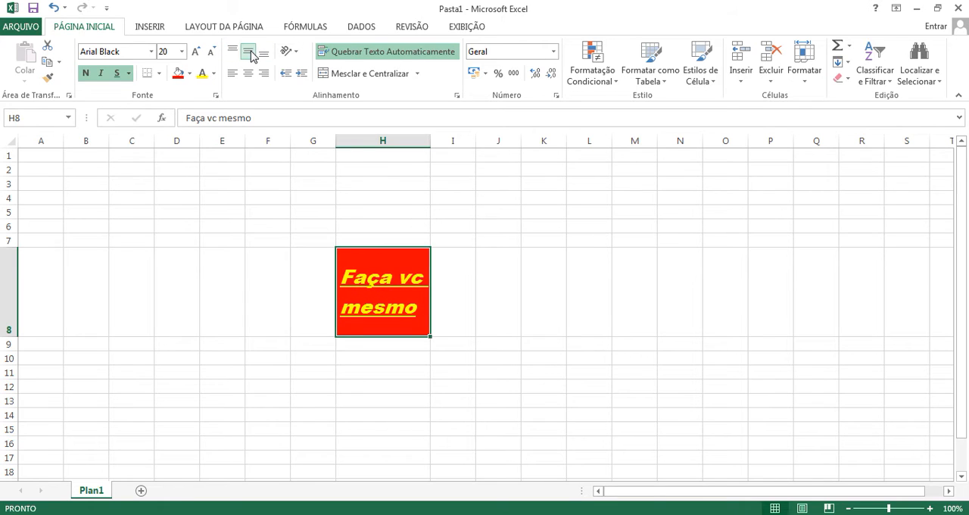
{"action": "left_click", "coordinate": [264, 56]}
{"action": "left_click", "coordinate": [249, 52]}
{"action": "left_click", "coordinate": [234, 52]}
{"action": "left_click", "coordinate": [248, 56]}
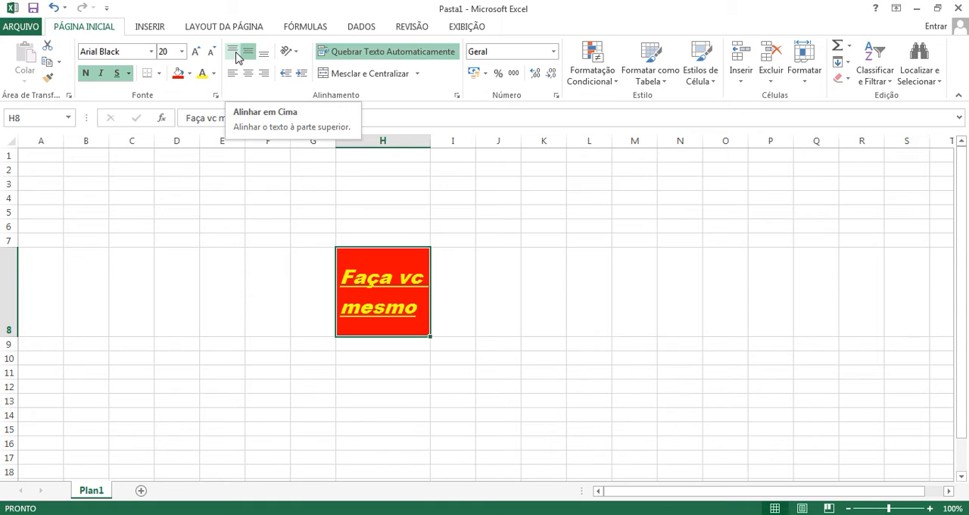
{"action": "left_click", "coordinate": [236, 54]}
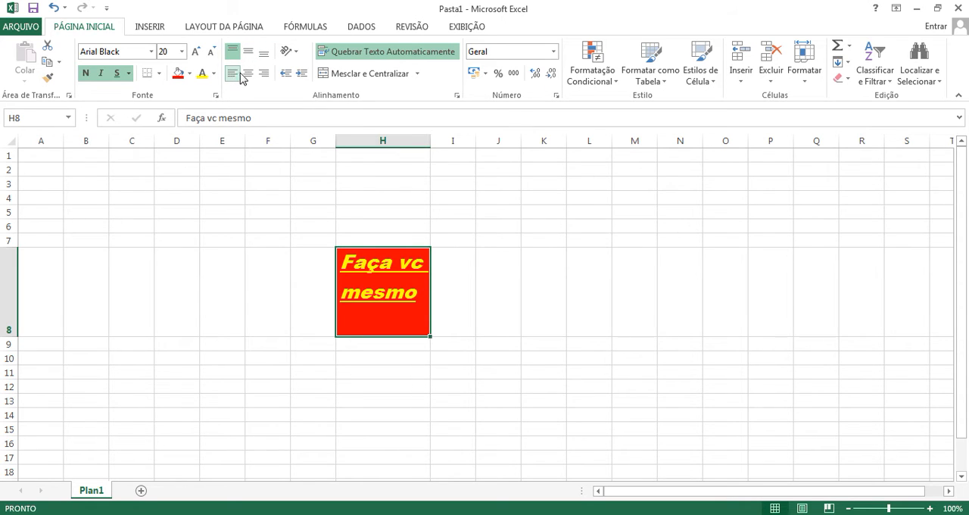
Step: Center the text in H8 horizontally and vertically, trying right alignment along the way
{"action": "left_click", "coordinate": [247, 75]}
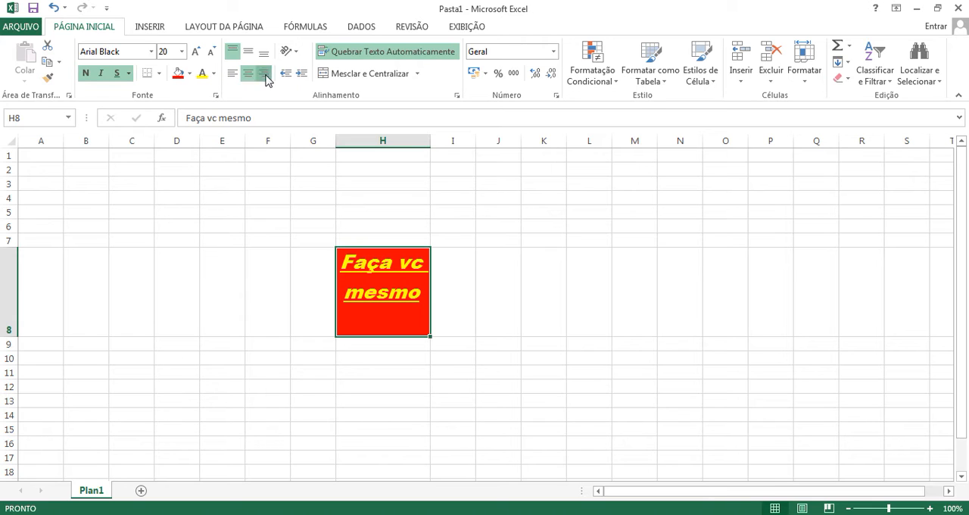
{"action": "left_click", "coordinate": [260, 73]}
{"action": "left_click", "coordinate": [249, 76]}
{"action": "left_click", "coordinate": [248, 51]}
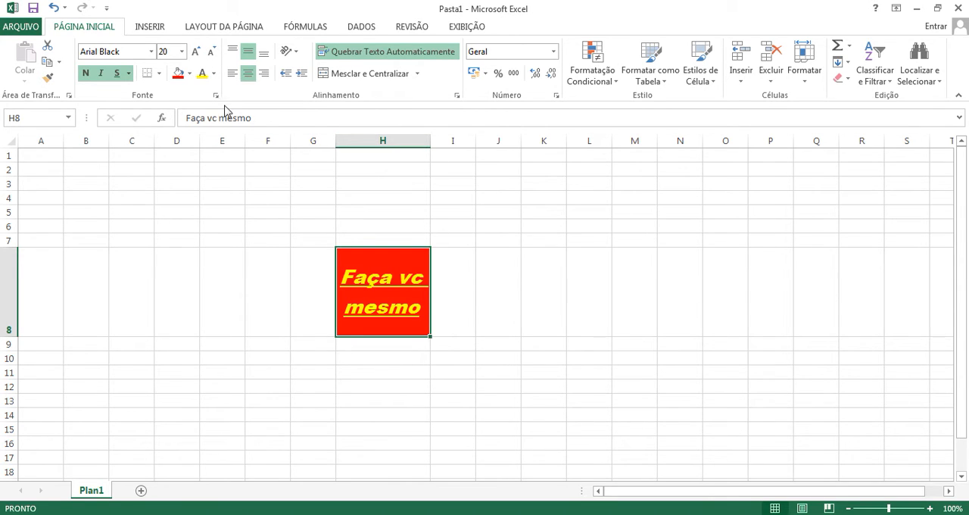
Step: Set the font size of H8 to 12
{"action": "left_click", "coordinate": [182, 52]}
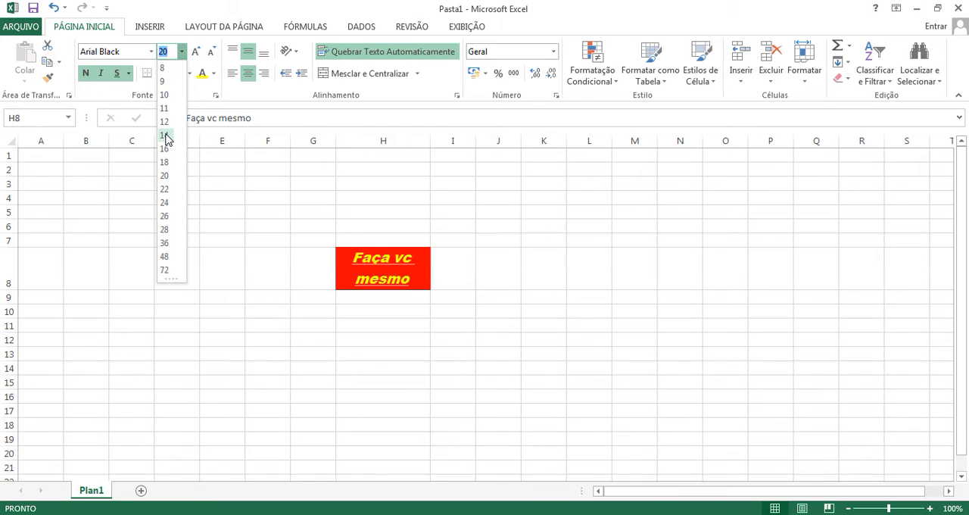
{"action": "left_click", "coordinate": [165, 122]}
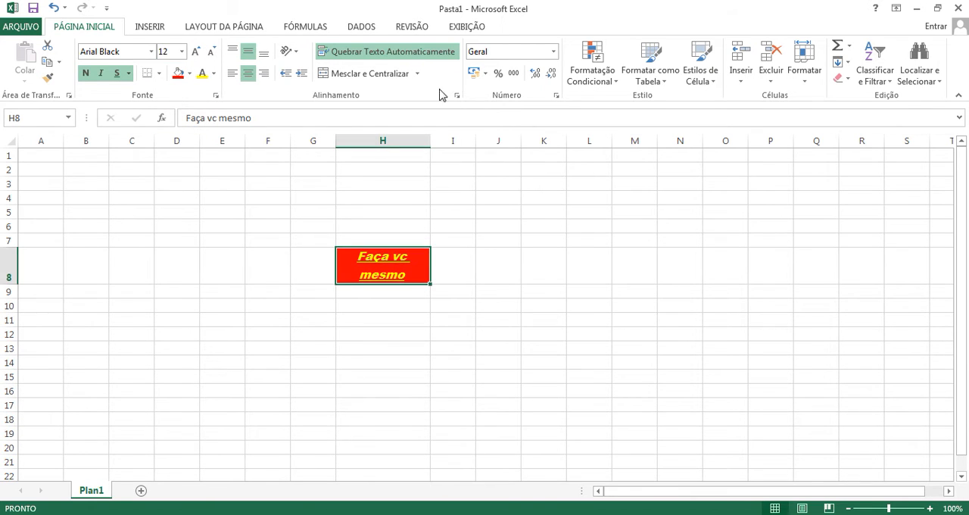
Step: Turn off text wrapping for H8 and auto-fit column H to its single-line text
{"action": "left_click", "coordinate": [409, 53]}
{"action": "double_click", "coordinate": [430, 141]}
{"action": "left_click_drag", "start_coordinate": [421, 329], "coordinate": [419, 315]}
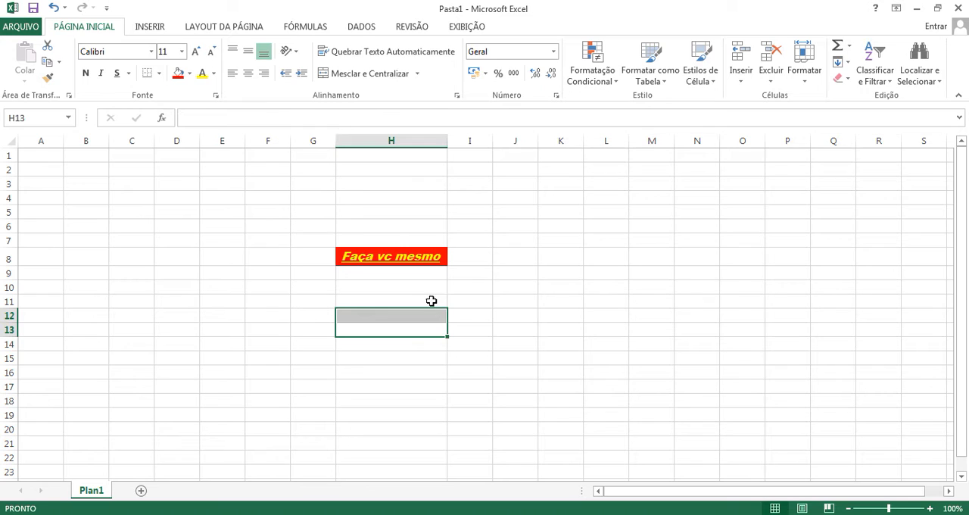
{"action": "left_click", "coordinate": [400, 285]}
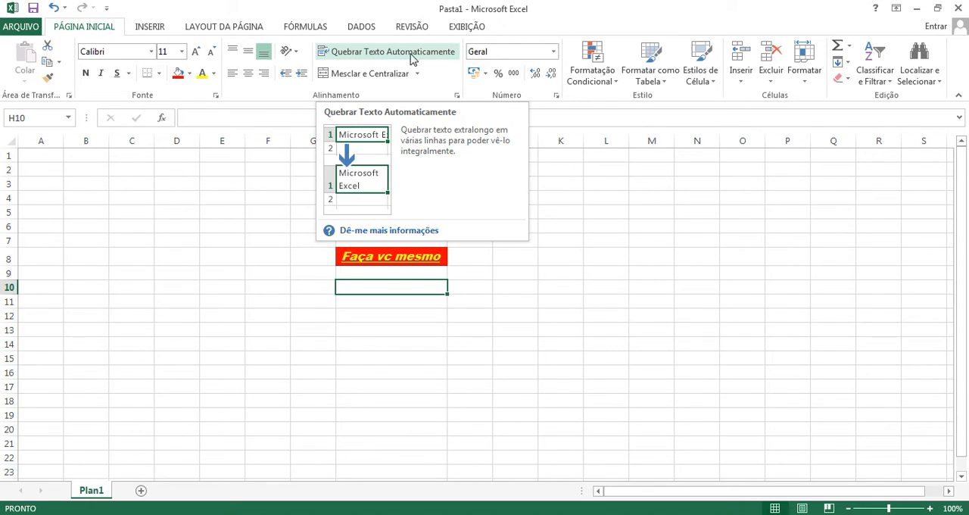
Step: Narrow column H, auto-fit it again to the text in H8, and select H9
{"action": "left_click", "coordinate": [427, 260]}
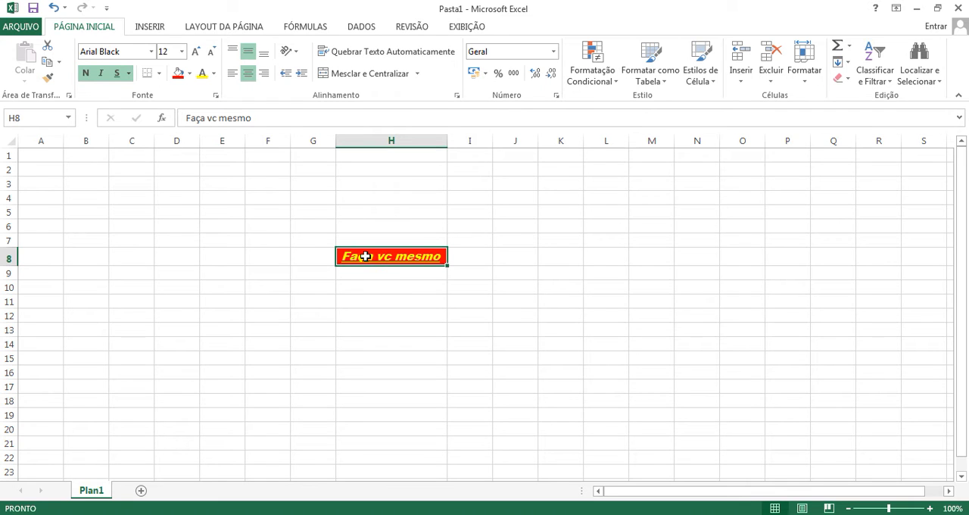
{"action": "left_click_drag", "start_coordinate": [445, 138], "coordinate": [402, 144]}
{"action": "double_click", "coordinate": [403, 144]}
{"action": "left_click", "coordinate": [402, 144]}
{"action": "left_click", "coordinate": [411, 212]}
{"action": "left_click", "coordinate": [404, 280]}
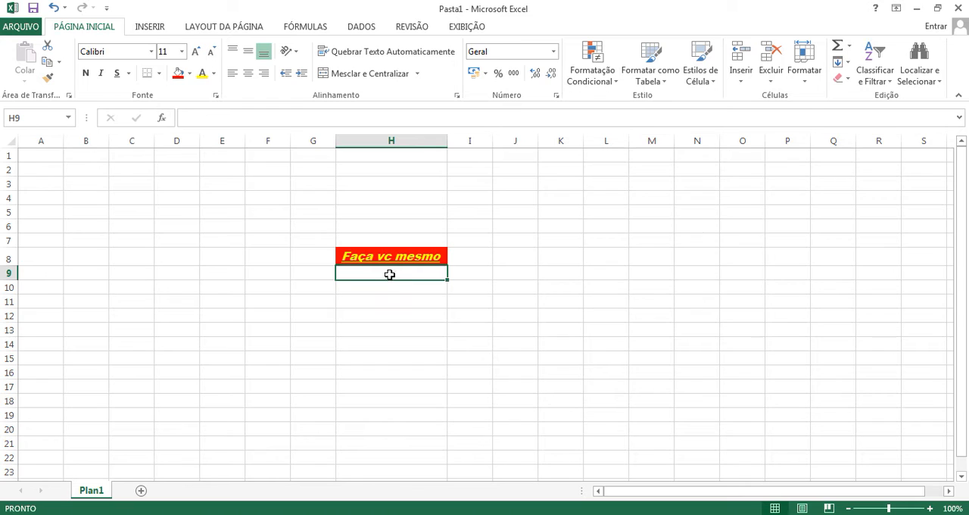
{"action": "left_click", "coordinate": [487, 242]}
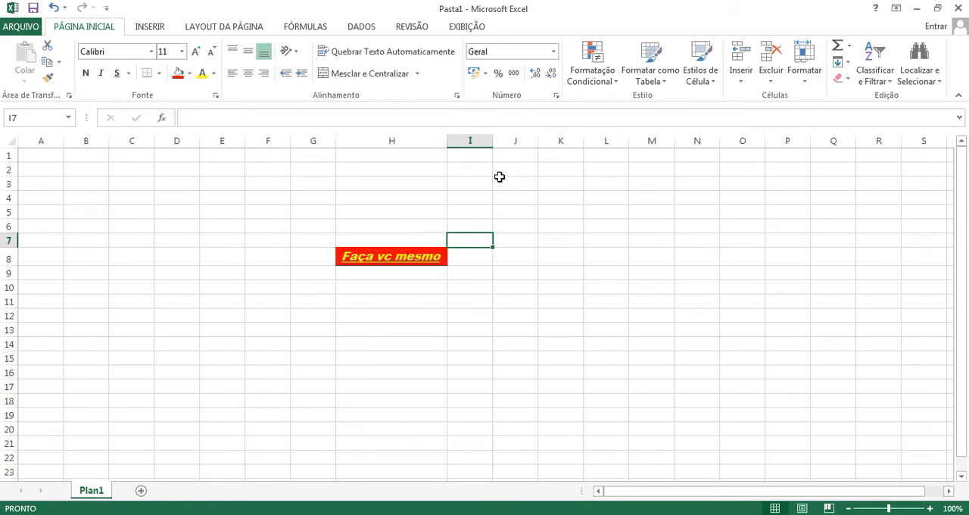
{"action": "left_click_drag", "start_coordinate": [480, 171], "coordinate": [623, 299]}
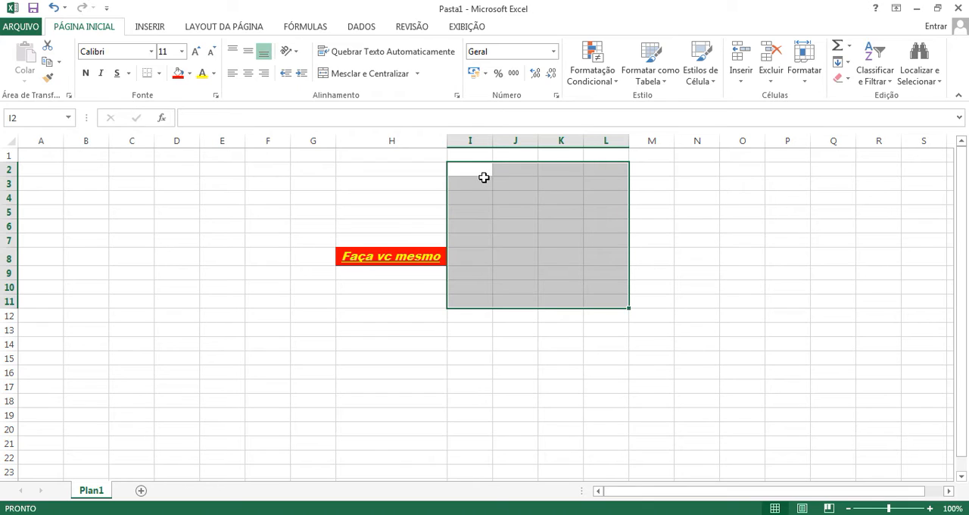
{"action": "left_click", "coordinate": [512, 203]}
{"action": "left_click_drag", "start_coordinate": [477, 169], "coordinate": [596, 171]}
{"action": "left_click", "coordinate": [605, 211]}
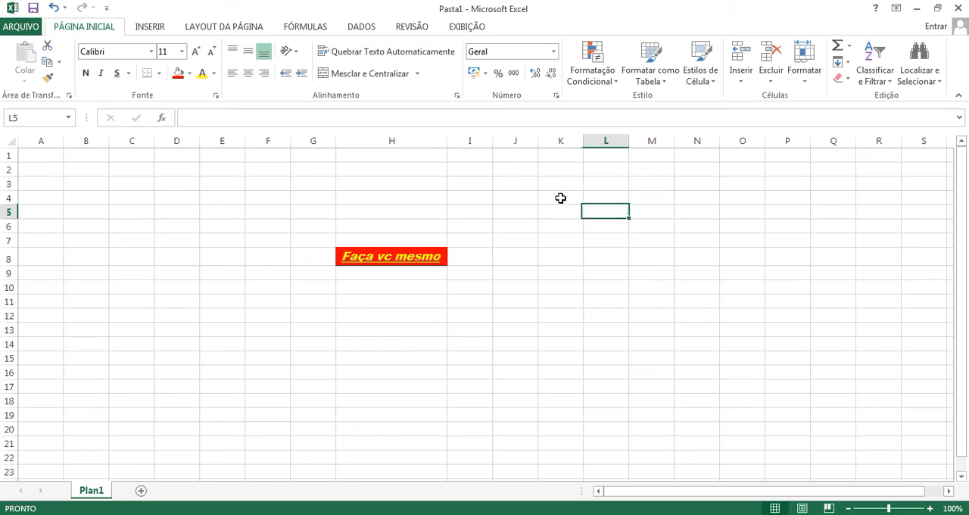
Step: Enter "titulo da tabela" in cell I2 and auto-fit column I to that text
{"action": "left_click", "coordinate": [479, 168]}
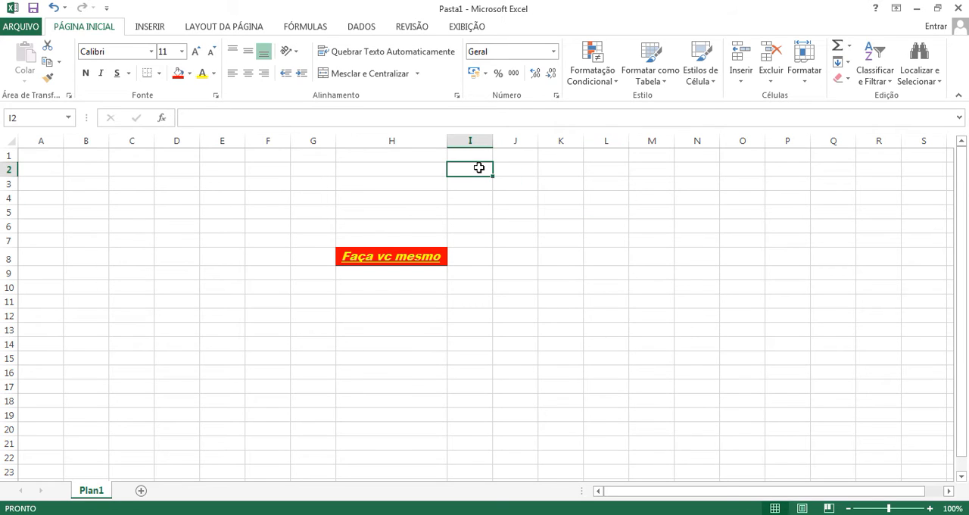
{"action": "type", "text": "titulo"}
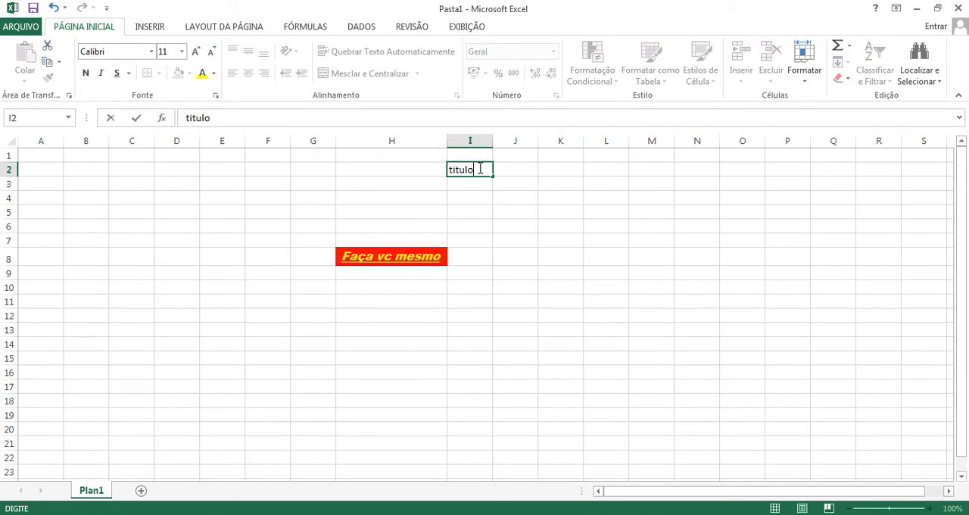
{"action": "type", "text": "tabela"}
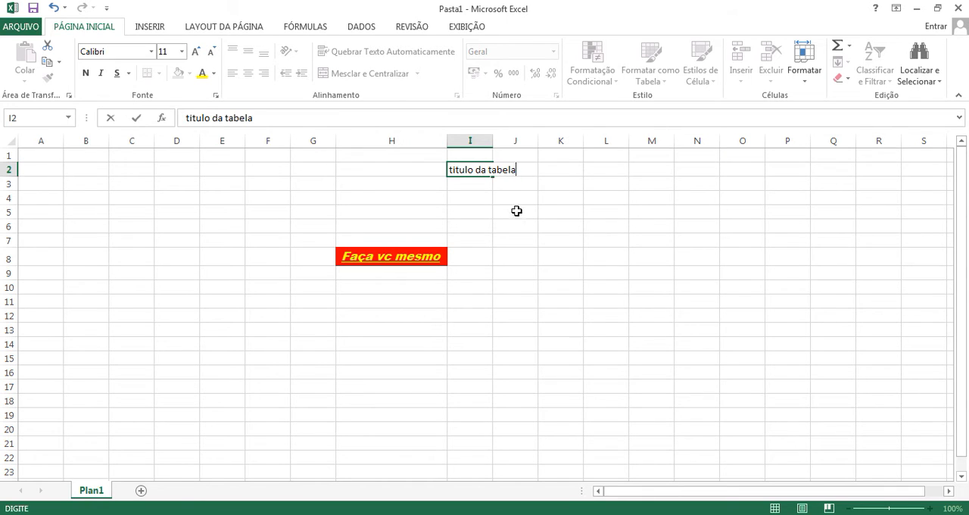
{"action": "left_click", "coordinate": [495, 193]}
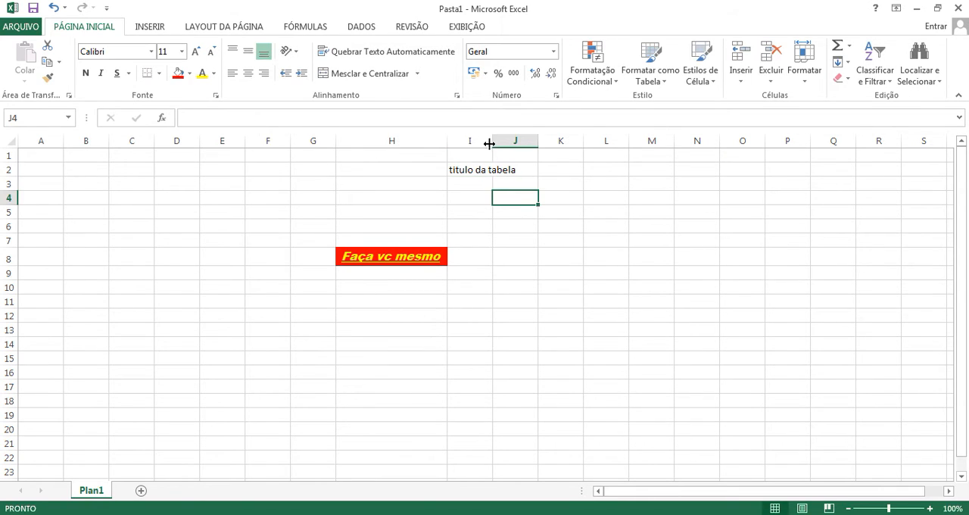
{"action": "double_click", "coordinate": [493, 142]}
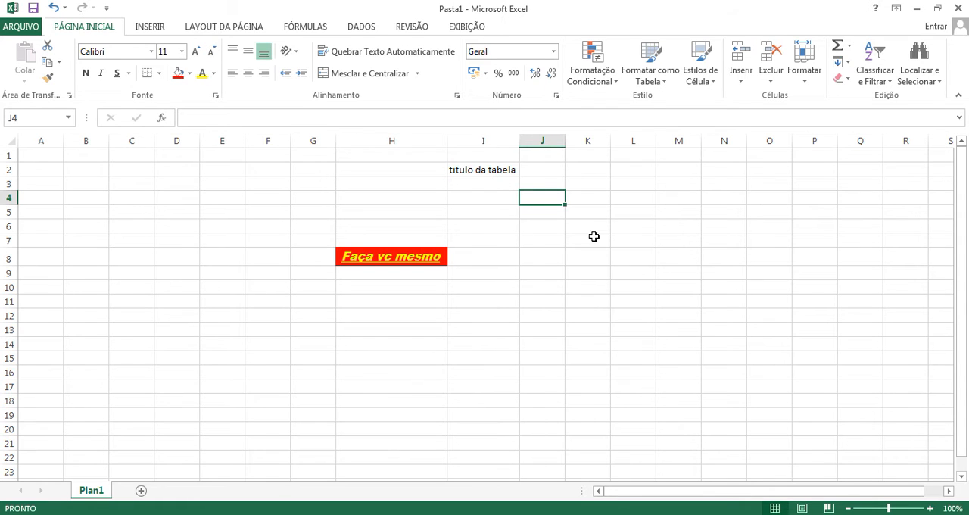
Step: Merge and center the table title across cells I2:L2
{"action": "left_click_drag", "start_coordinate": [495, 171], "coordinate": [625, 300]}
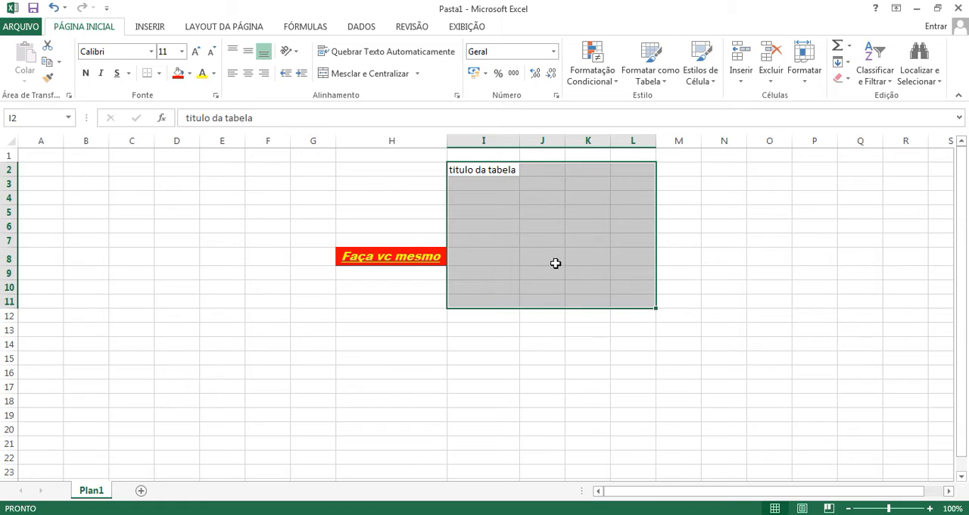
{"action": "left_click", "coordinate": [568, 314]}
{"action": "left_click_drag", "start_coordinate": [501, 168], "coordinate": [619, 167]}
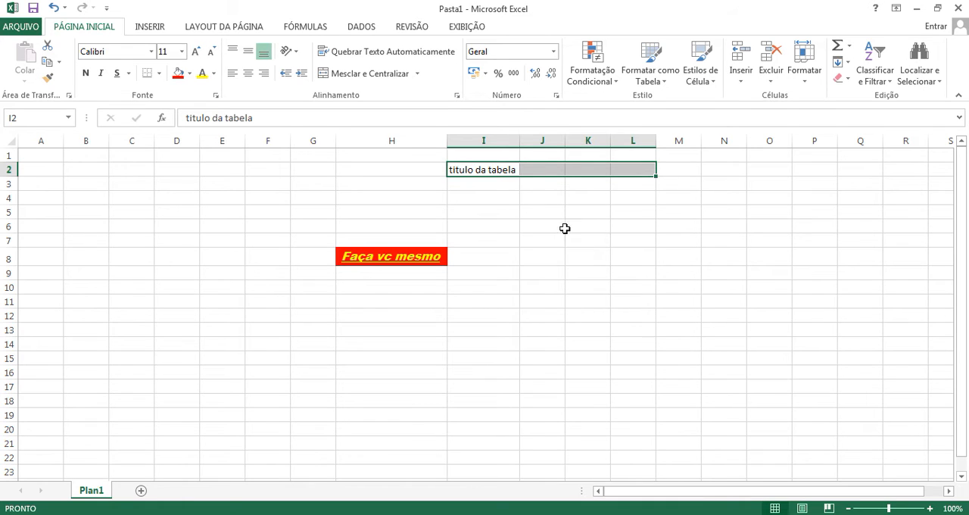
{"action": "left_click", "coordinate": [417, 74]}
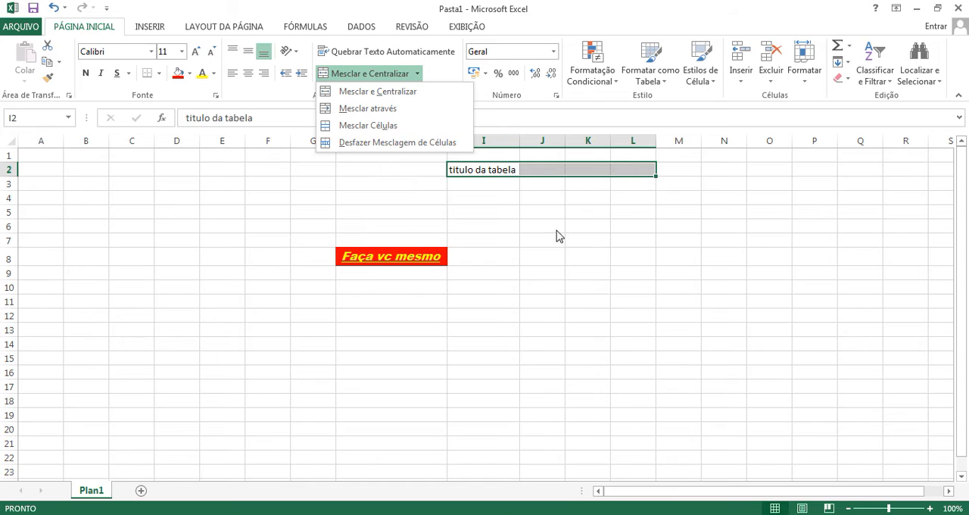
{"action": "left_click", "coordinate": [530, 218]}
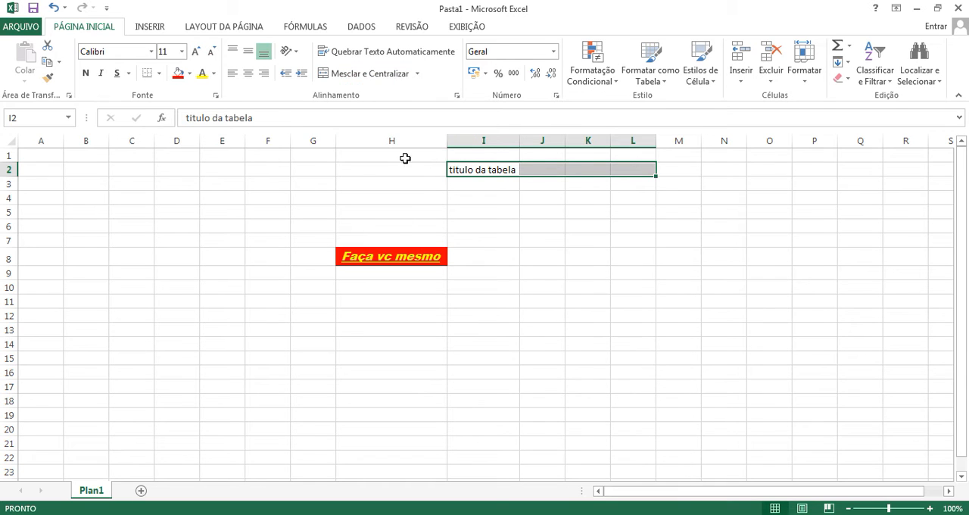
{"action": "left_click", "coordinate": [380, 76]}
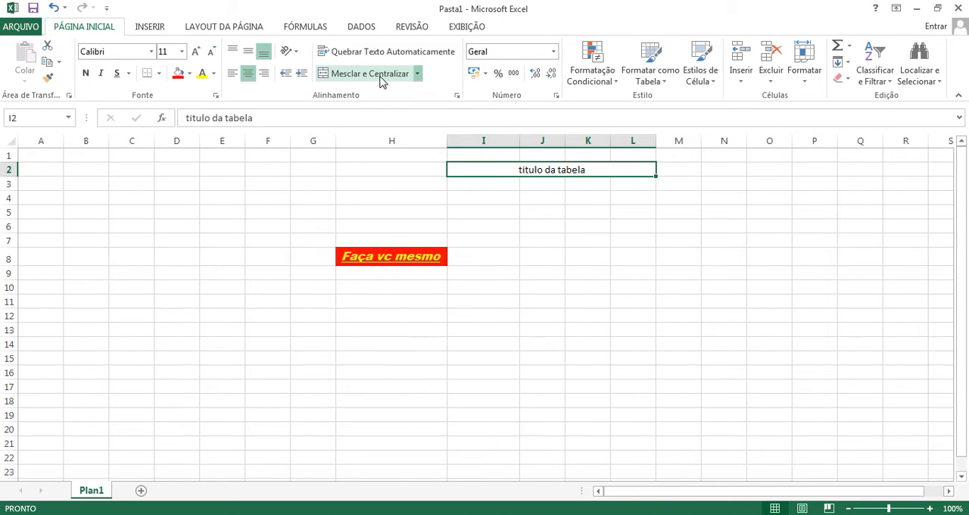
Step: Merge and center the empty ranges I4:L4 and I6:L6, each as a separate horizontal cell
{"action": "left_click", "coordinate": [532, 209]}
{"action": "left_click_drag", "start_coordinate": [491, 199], "coordinate": [632, 196]}
{"action": "left_click", "coordinate": [394, 75]}
{"action": "left_click_drag", "start_coordinate": [493, 226], "coordinate": [634, 226]}
{"action": "left_click", "coordinate": [385, 76]}
{"action": "left_click", "coordinate": [560, 285]}
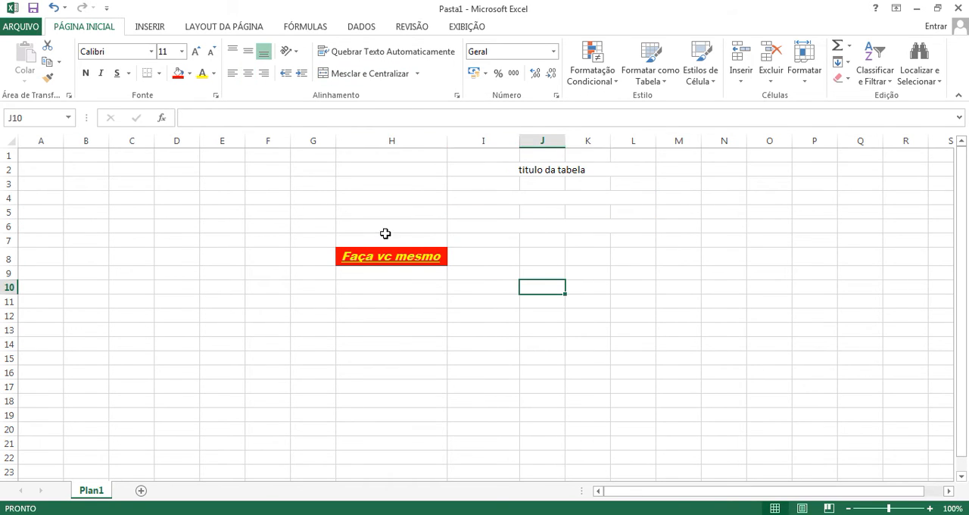
Step: Merge and center the vertical ranges M3:M7 and O4:O9
{"action": "left_click_drag", "start_coordinate": [684, 185], "coordinate": [690, 242]}
{"action": "left_click", "coordinate": [368, 76]}
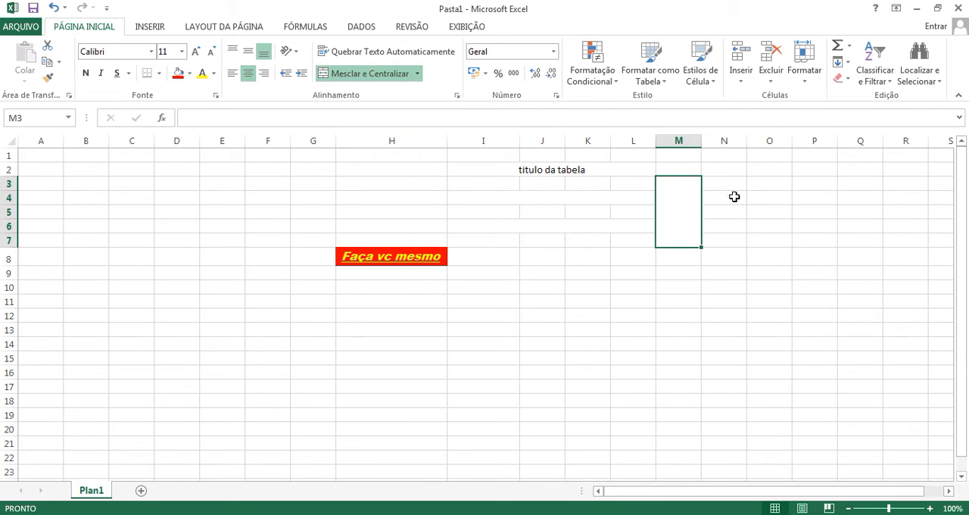
{"action": "left_click_drag", "start_coordinate": [756, 204], "coordinate": [763, 267]}
{"action": "left_click", "coordinate": [390, 76]}
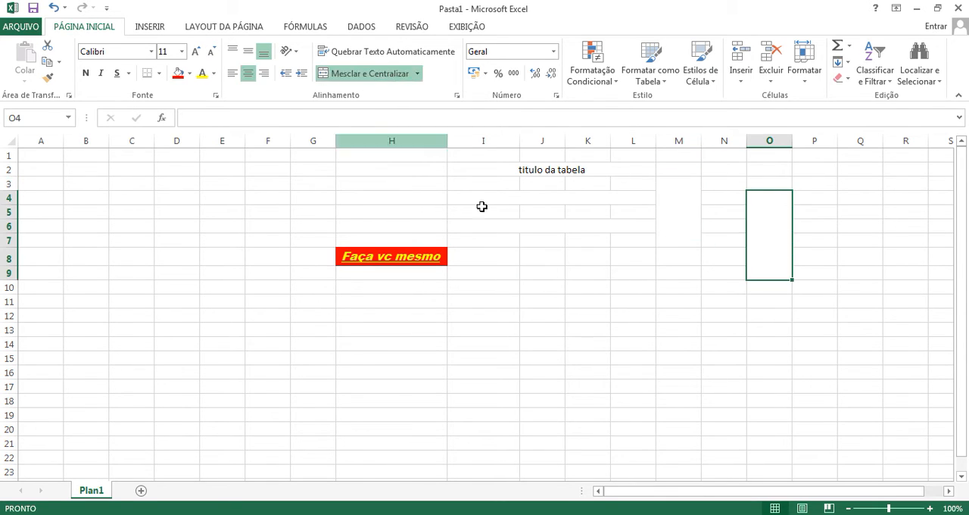
Step: Try to merge the non-adjacent diagonal cells J9, K10, L11 and M12
{"action": "left_click", "coordinate": [548, 273]}
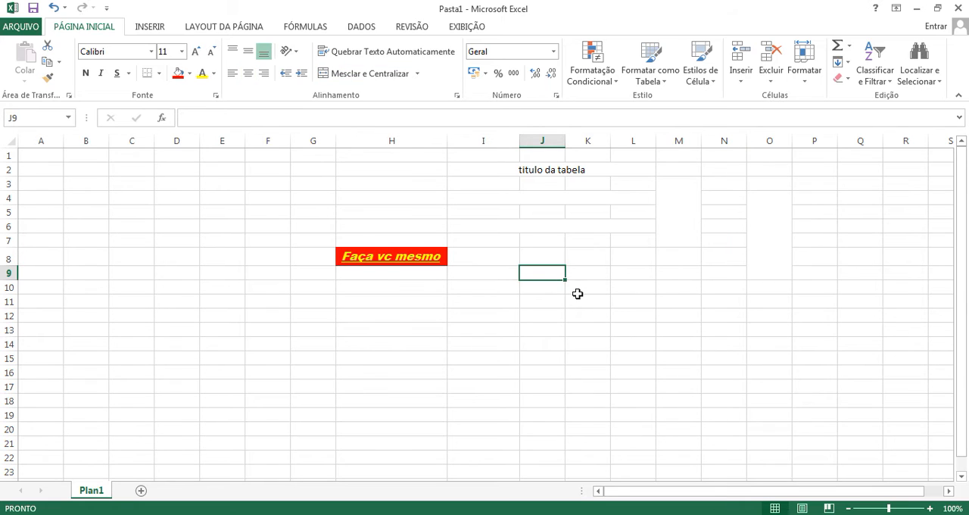
{"action": "left_click", "coordinate": [578, 291], "text": "ctrl"}
{"action": "left_click", "coordinate": [627, 303], "text": "ctrl"}
{"action": "left_click", "coordinate": [669, 316], "text": "ctrl"}
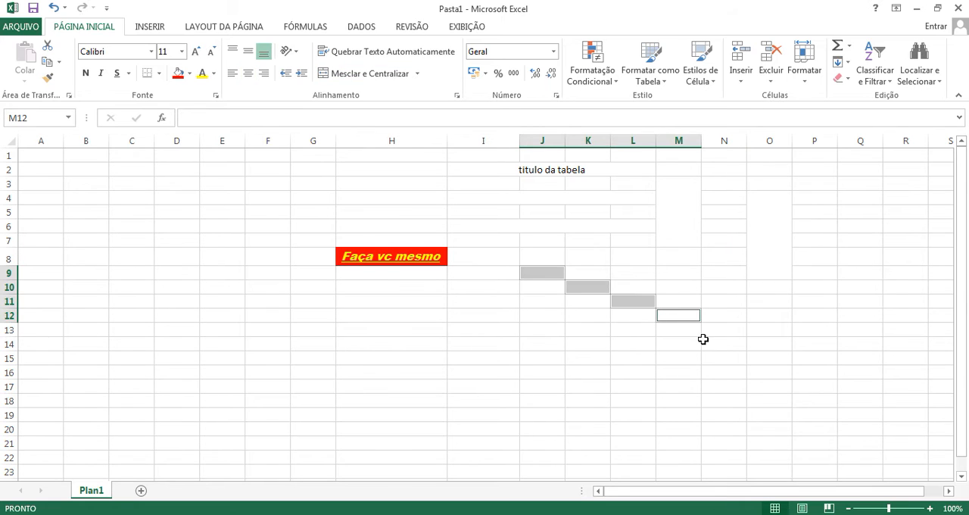
{"action": "left_click", "coordinate": [366, 74]}
Step: Try to merge the merged range I6:L6 together with cells J7 and K7 beneath it
{"action": "left_click", "coordinate": [612, 230]}
{"action": "mouse_move", "coordinate": [541, 229]}
{"action": "left_mouse_down"}
{"action": "mouse_move", "coordinate": [573, 236]}
{"action": "mouse_move", "coordinate": [541, 223]}
{"action": "left_mouse_up"}
{"action": "left_click", "coordinate": [548, 237], "text": "ctrl"}
{"action": "left_click", "coordinate": [581, 239], "text": "ctrl"}
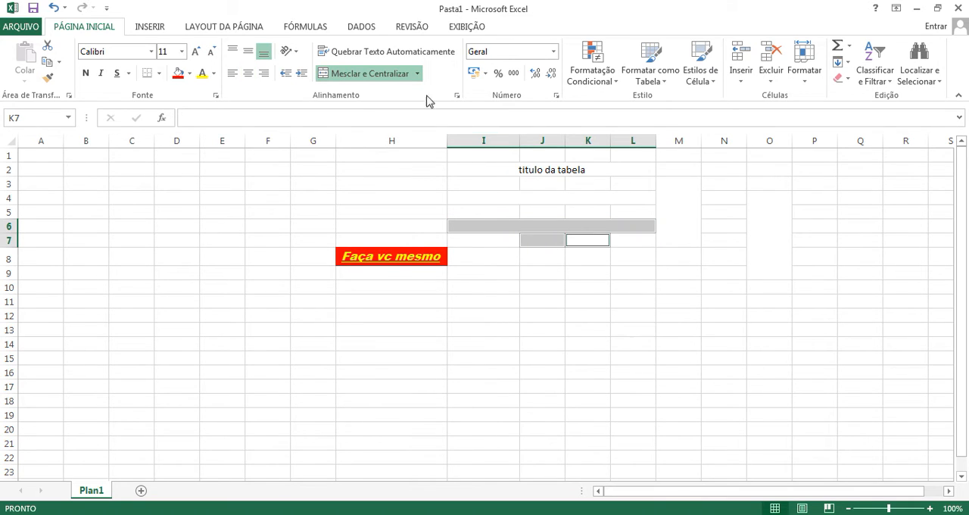
{"action": "left_click", "coordinate": [601, 330]}
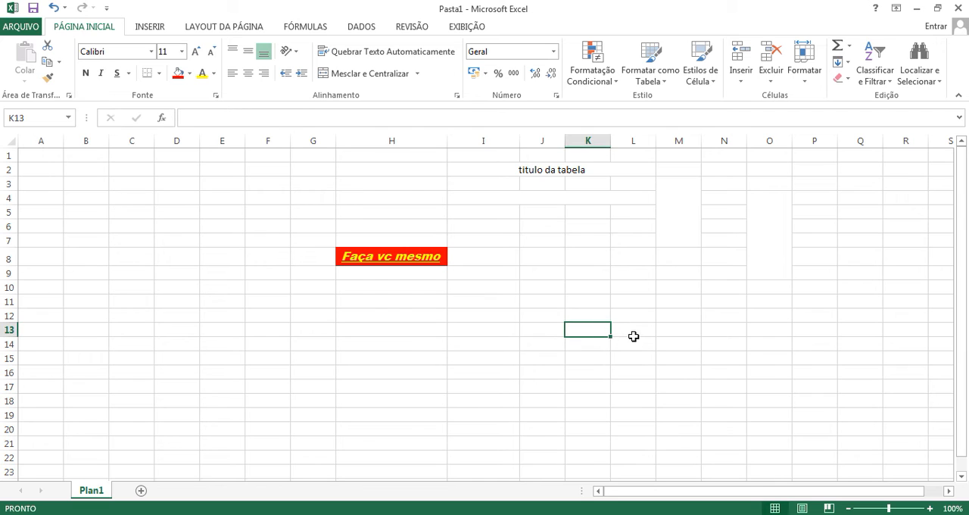
Step: Merge and center cells I6:L6, then unmerge them again
{"action": "left_click_drag", "start_coordinate": [495, 225], "coordinate": [628, 227]}
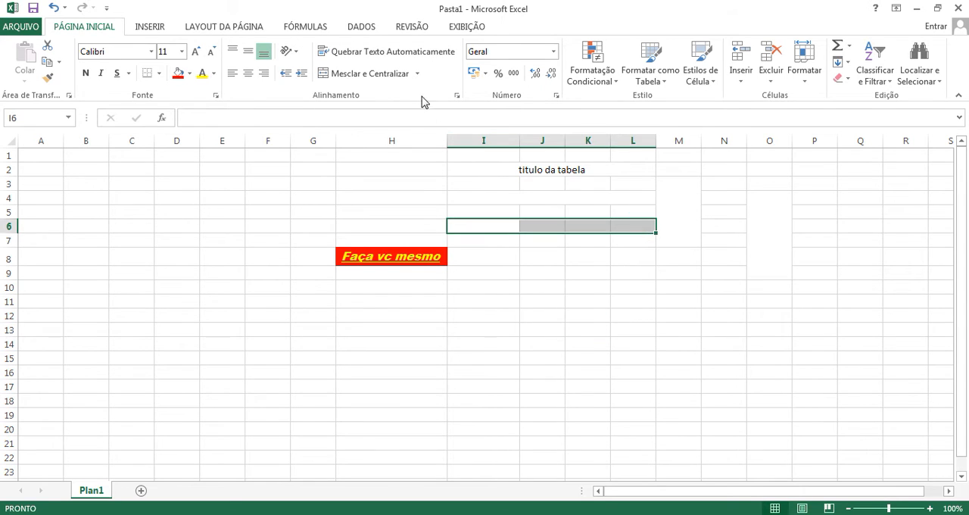
{"action": "left_click", "coordinate": [387, 73]}
{"action": "left_click", "coordinate": [387, 75]}
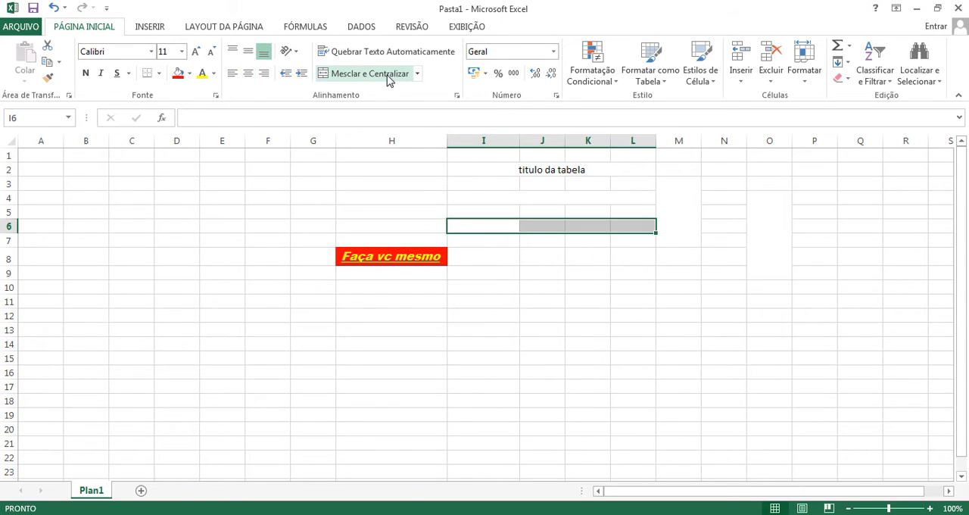
{"action": "left_click", "coordinate": [577, 300]}
{"action": "left_click_drag", "start_coordinate": [493, 225], "coordinate": [591, 227]}
{"action": "left_click", "coordinate": [586, 271]}
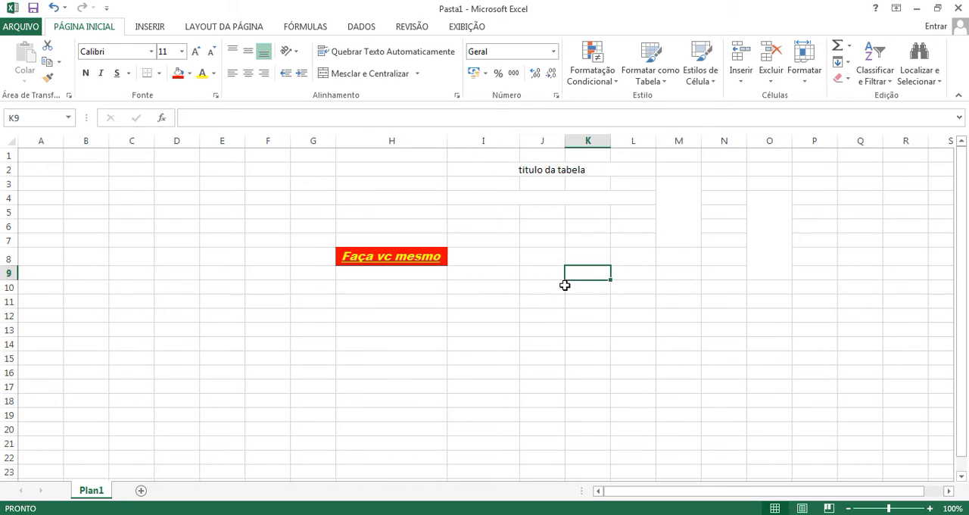
Step: Unmerge the title range I2:L2 and the empty range I4:L4
{"action": "left_click", "coordinate": [530, 170]}
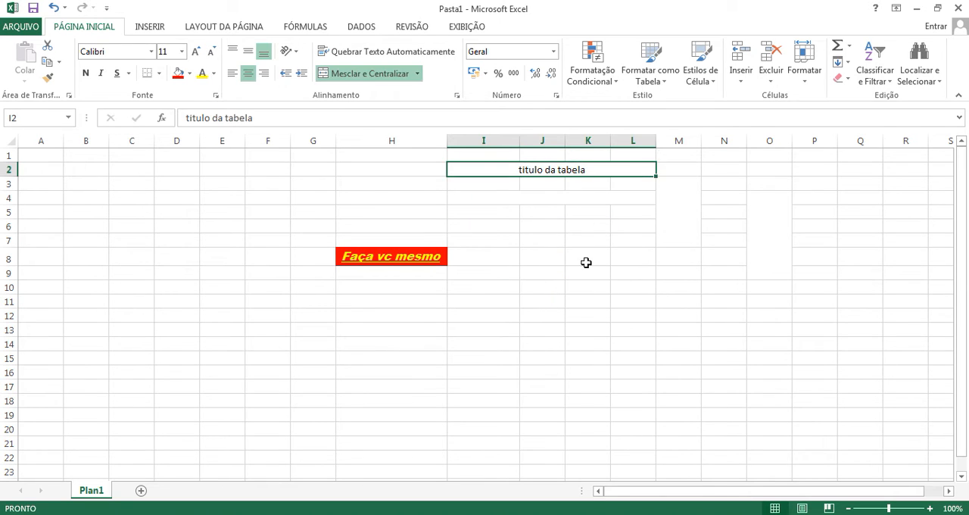
{"action": "left_click", "coordinate": [417, 73]}
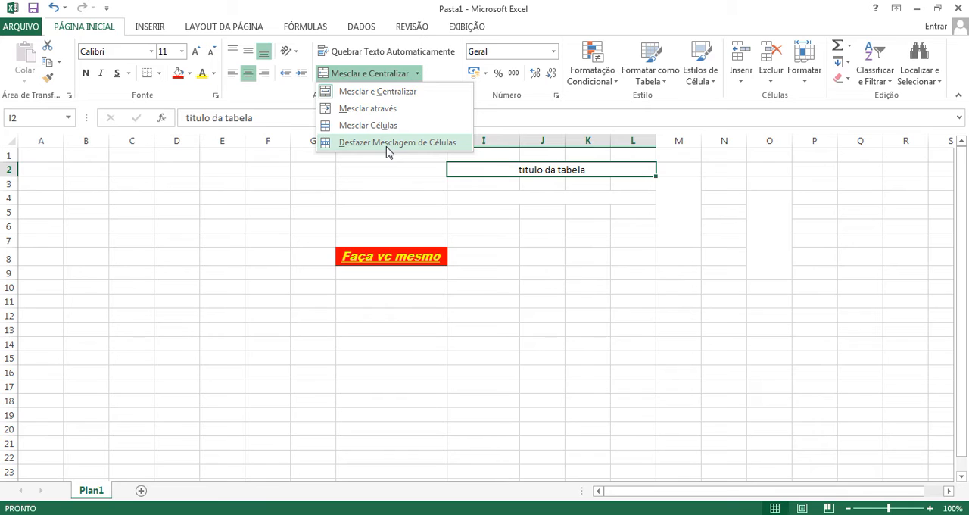
{"action": "left_click", "coordinate": [386, 143]}
{"action": "left_click", "coordinate": [550, 210]}
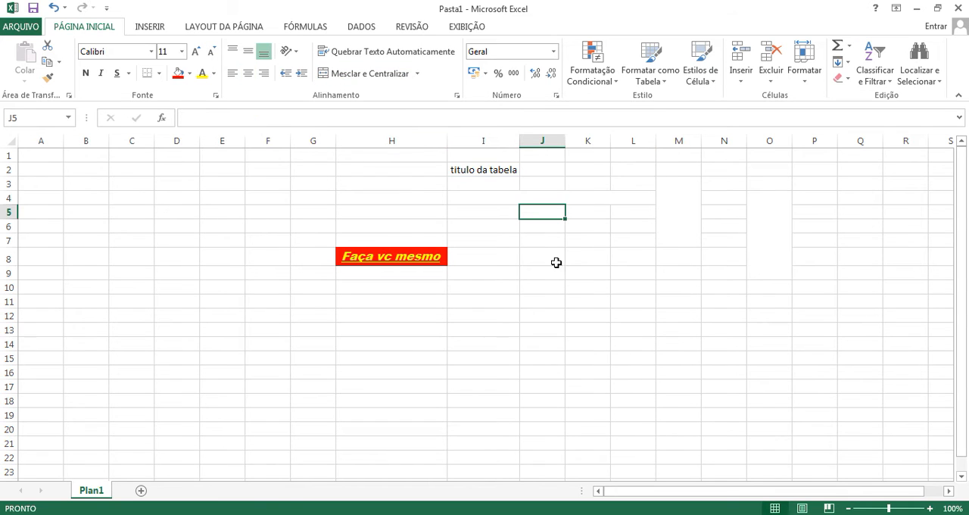
{"action": "left_click", "coordinate": [487, 199]}
{"action": "left_click", "coordinate": [386, 79]}
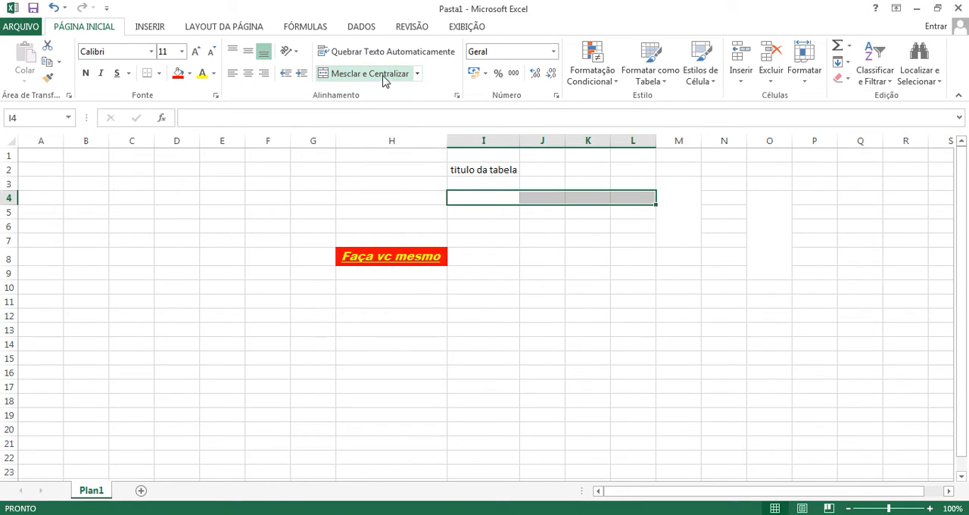
{"action": "left_click", "coordinate": [616, 287]}
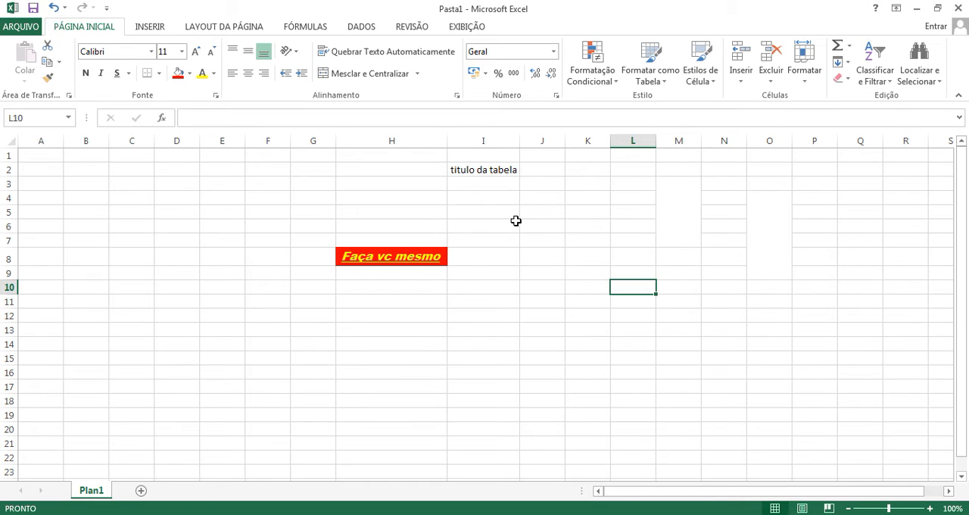
Step: Unmerge the vertical ranges M3:M7 and O4:O9
{"action": "left_click", "coordinate": [692, 182]}
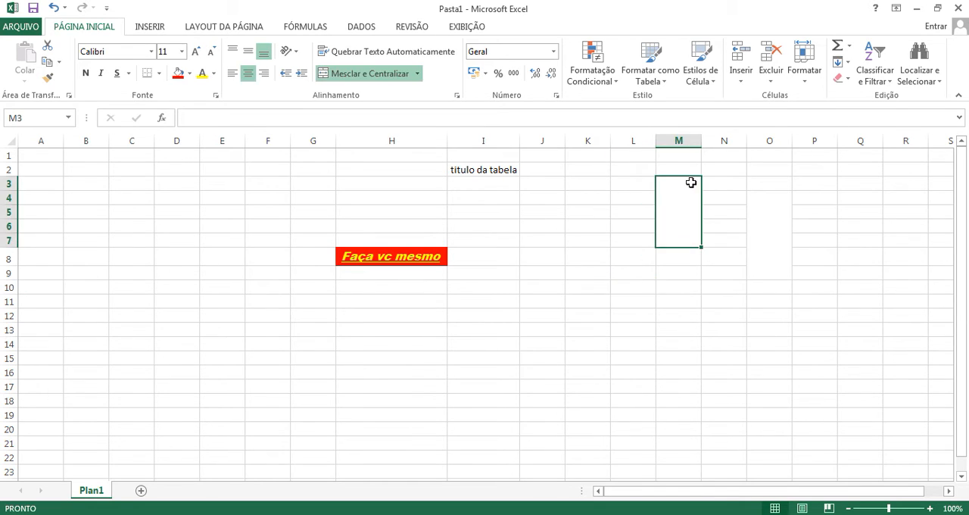
{"action": "left_click", "coordinate": [357, 73]}
{"action": "left_click", "coordinate": [754, 219]}
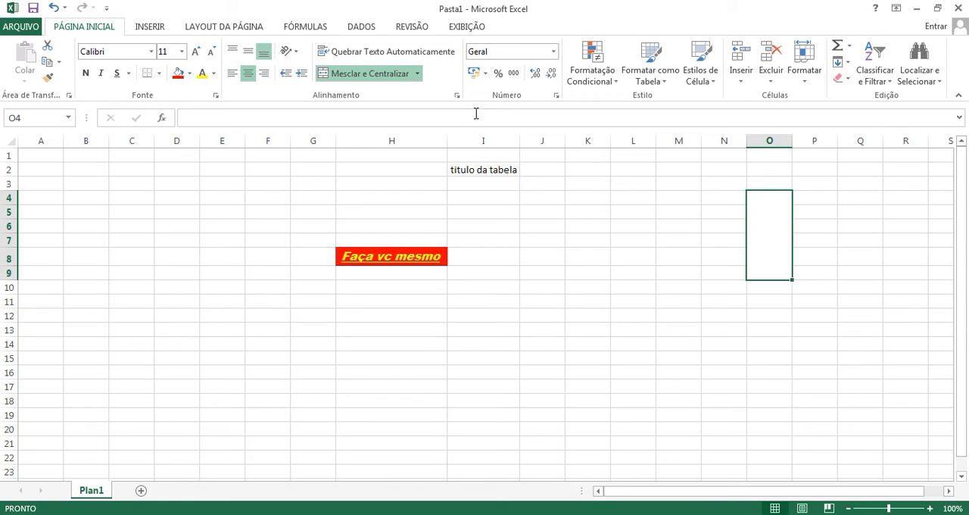
{"action": "left_click", "coordinate": [407, 73]}
{"action": "left_click", "coordinate": [812, 271]}
Step: Merge and center the vertical range N4:N11, then split it back into separate cells
{"action": "left_click_drag", "start_coordinate": [716, 199], "coordinate": [722, 302]}
{"action": "left_click", "coordinate": [374, 73]}
{"action": "left_click", "coordinate": [417, 73]}
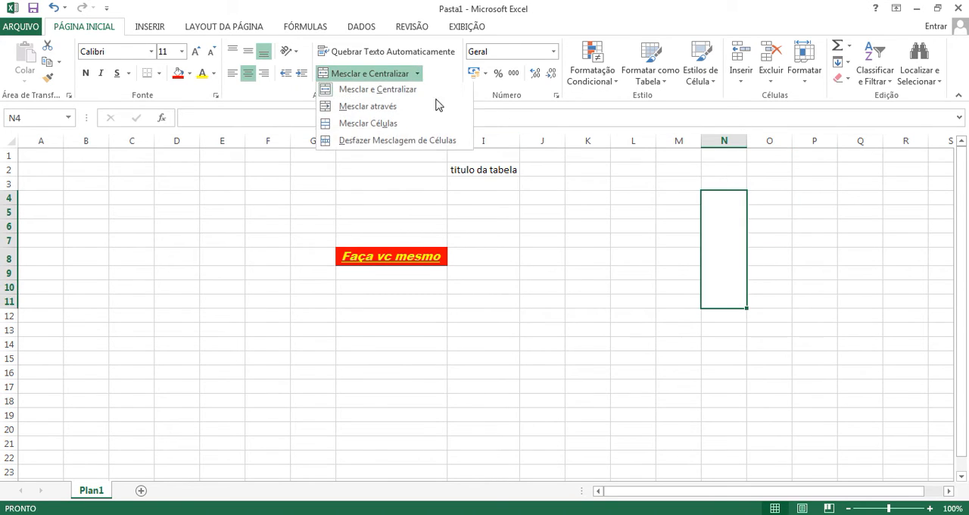
{"action": "left_click", "coordinate": [401, 141]}
{"action": "left_click", "coordinate": [639, 309]}
Step: Merge and center the table title across I2:L2 again
{"action": "left_click_drag", "start_coordinate": [501, 168], "coordinate": [621, 174]}
{"action": "left_click", "coordinate": [371, 73]}
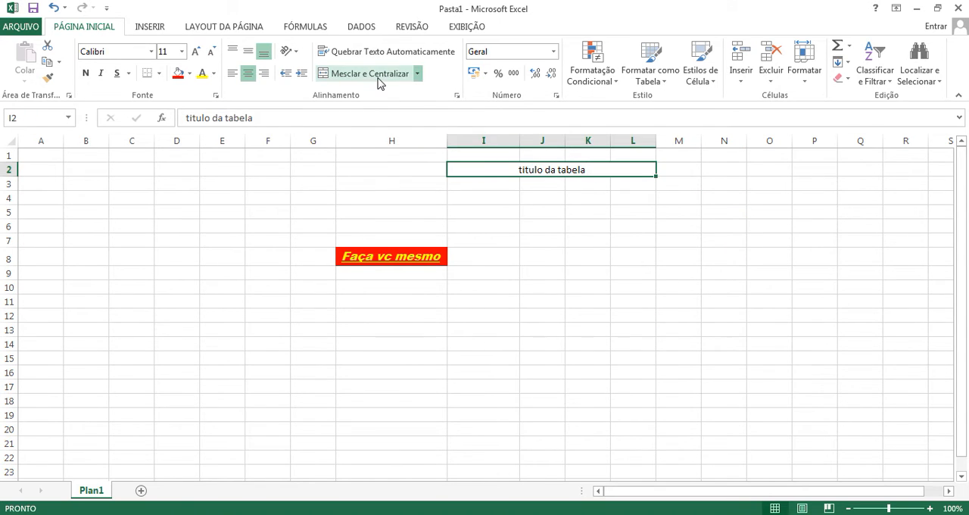
{"action": "left_click", "coordinate": [538, 242]}
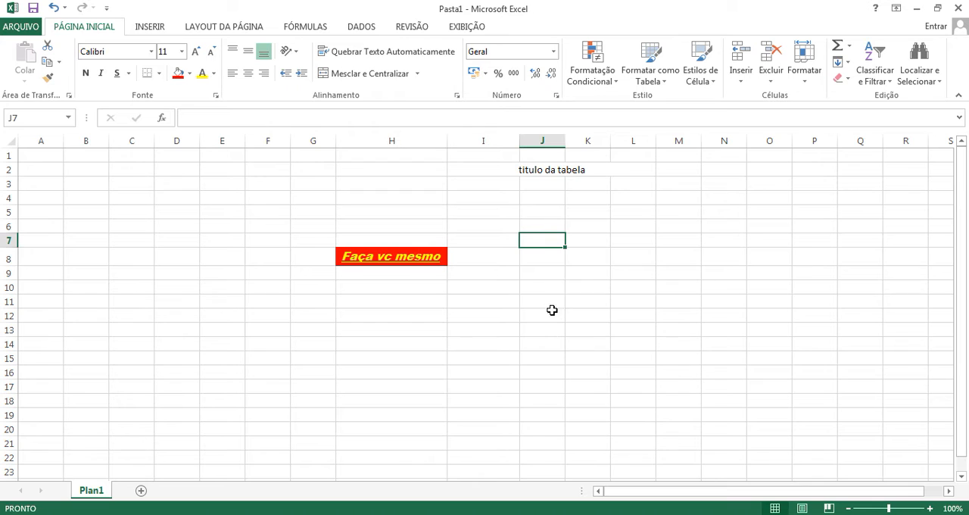
Step: Fill row 8 with the numbers 1 to 9, running leftward from J8 to B8 and overwriting the text in H8
{"action": "left_click", "coordinate": [539, 263]}
{"action": "type", "text": "1"}
{"action": "key", "text": "Left"}
{"action": "type", "text": "2"}
{"action": "key", "text": "Left"}
{"action": "type", "text": "3"}
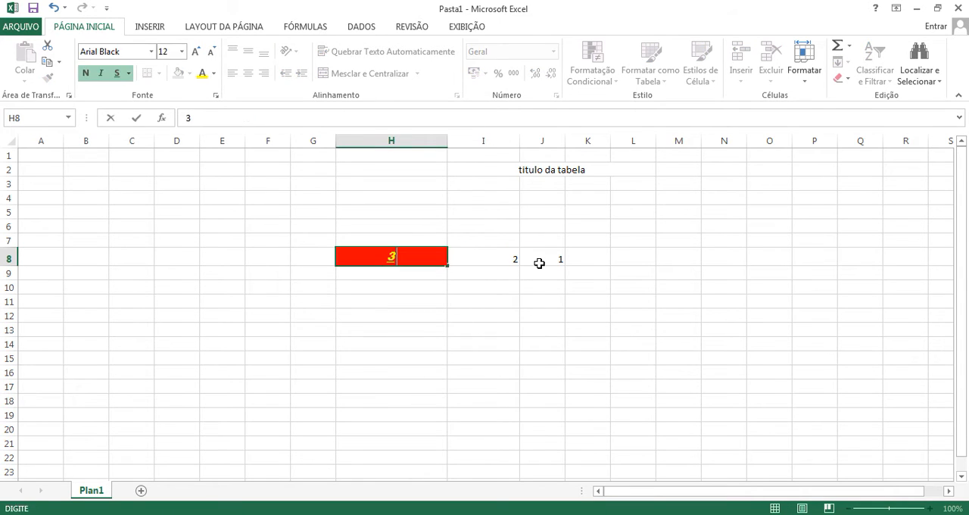
{"action": "key", "text": "Left"}
{"action": "key", "text": "4"}
{"action": "key", "text": "Left"}
{"action": "key", "text": "5"}
{"action": "key", "text": "Left"}
{"action": "type", "text": "6"}
{"action": "key", "text": "Left"}
{"action": "type", "text": "7"}
{"action": "key", "text": "Left"}
{"action": "type", "text": "8"}
{"action": "key", "text": "Left"}
{"action": "type", "text": "9"}
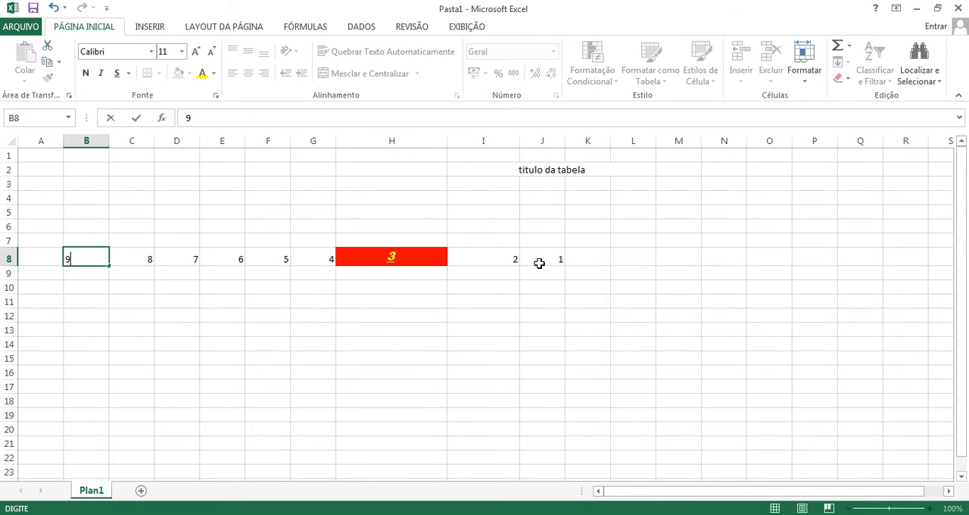
{"action": "left_click", "coordinate": [539, 375]}
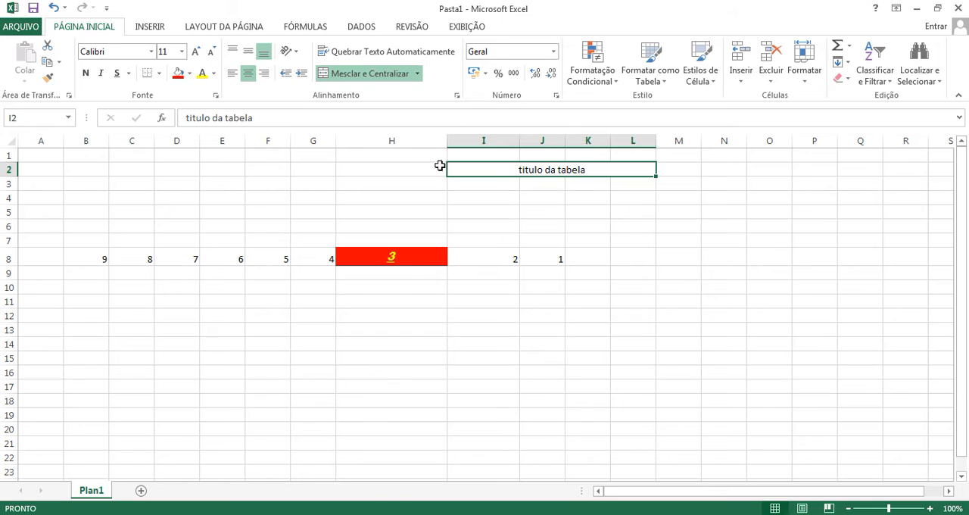
Step: Narrow columns H and I while restoring columns F and G to their earlier widths
{"action": "left_click_drag", "start_coordinate": [450, 137], "coordinate": [255, 142]}
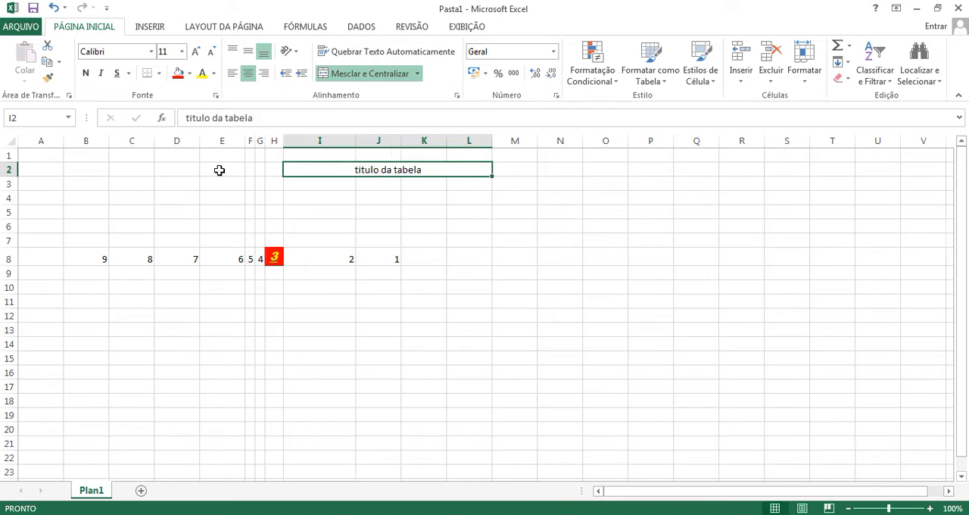
{"action": "key", "text": "ctrl+z"}
{"action": "key", "text": "ctrl+z"}
{"action": "key", "text": "ctrl+z"}
{"action": "mouse_move", "coordinate": [447, 135]}
{"action": "left_mouse_down"}
{"action": "mouse_move", "coordinate": [381, 138]}
{"action": "mouse_move", "coordinate": [442, 143]}
{"action": "mouse_move", "coordinate": [433, 143]}
{"action": "left_mouse_up"}
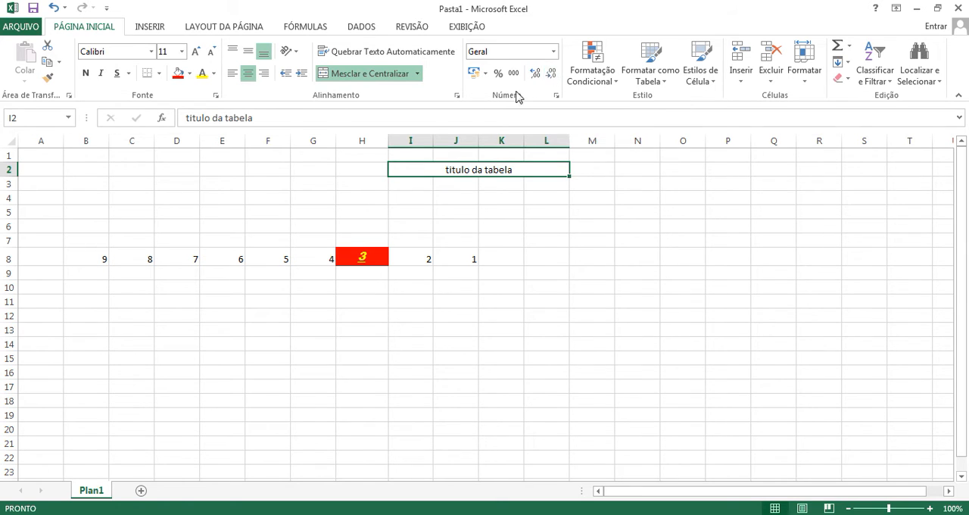
Step: Look through the available number formats for the merged table title without choosing one
{"action": "left_click", "coordinate": [553, 52]}
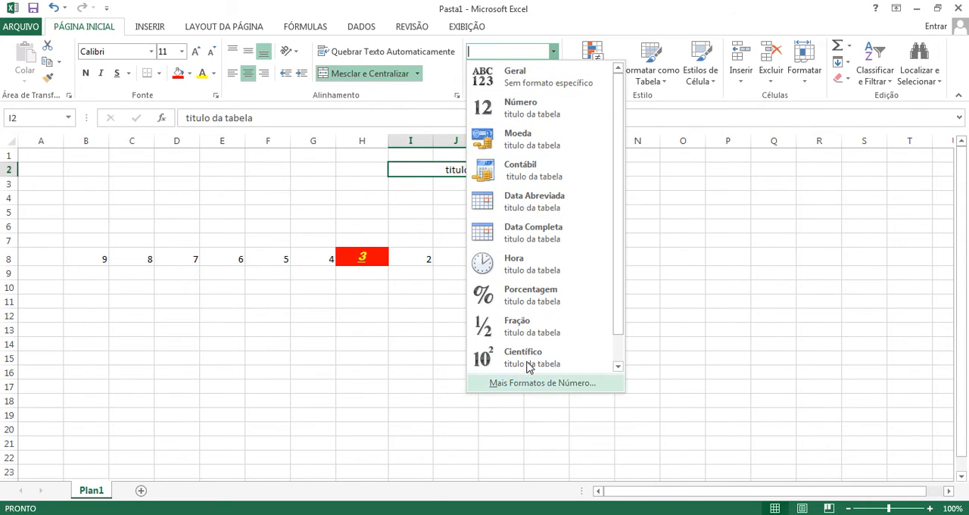
{"action": "scroll", "coordinate": [551, 332], "scroll_direction": "down", "scroll_amount": 1}
{"action": "scroll", "coordinate": [553, 368], "scroll_direction": "up", "scroll_amount": 1}
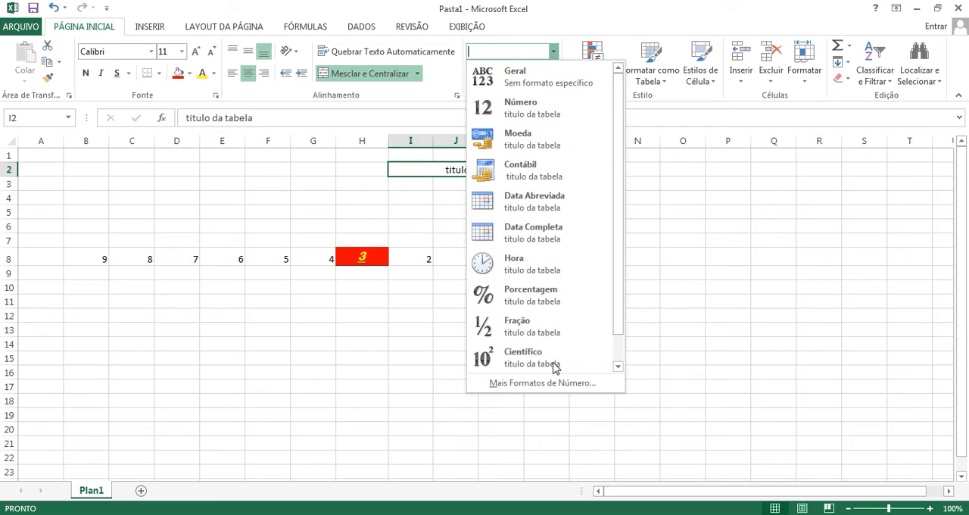
{"action": "left_click", "coordinate": [415, 361]}
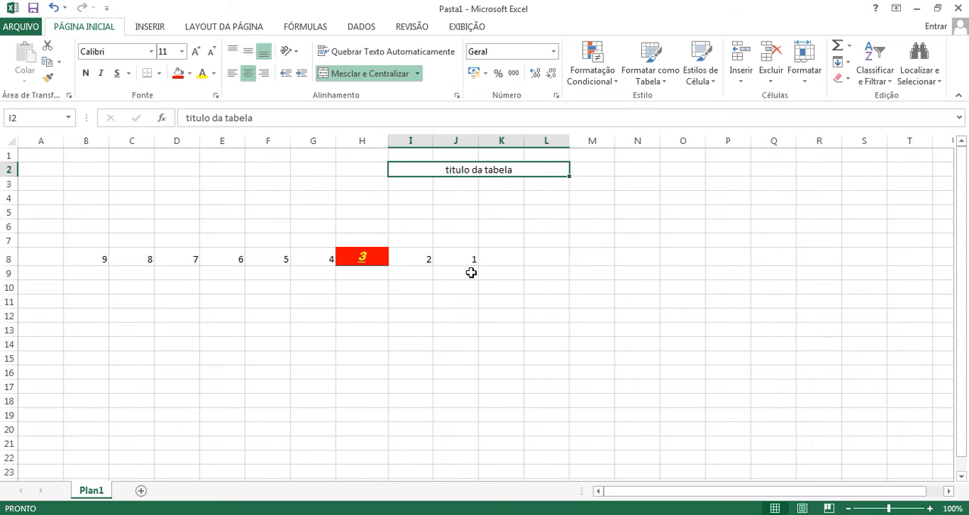
Step: Enter the currency headings real, dolar and euro in cells L7, M7 and N7
{"action": "left_click", "coordinate": [554, 242]}
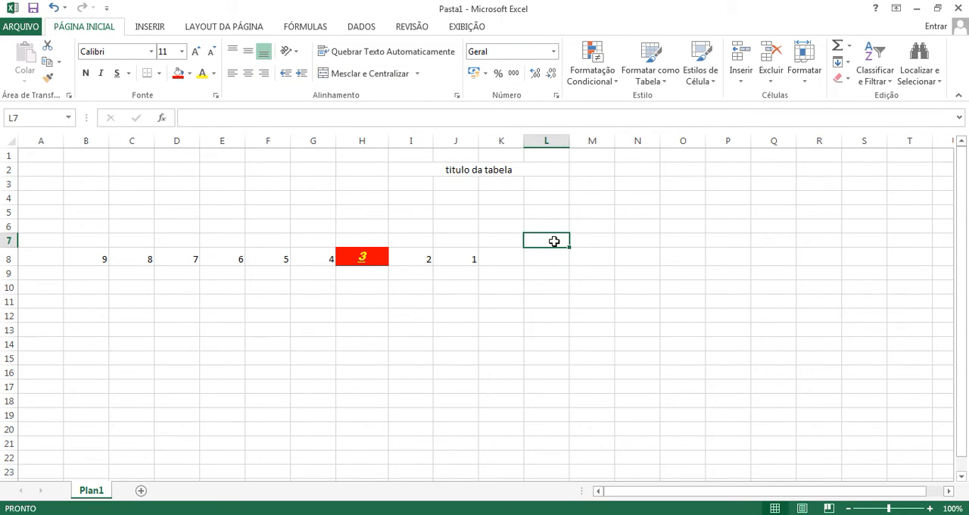
{"action": "type", "text": "real"}
{"action": "key", "text": "Tab"}
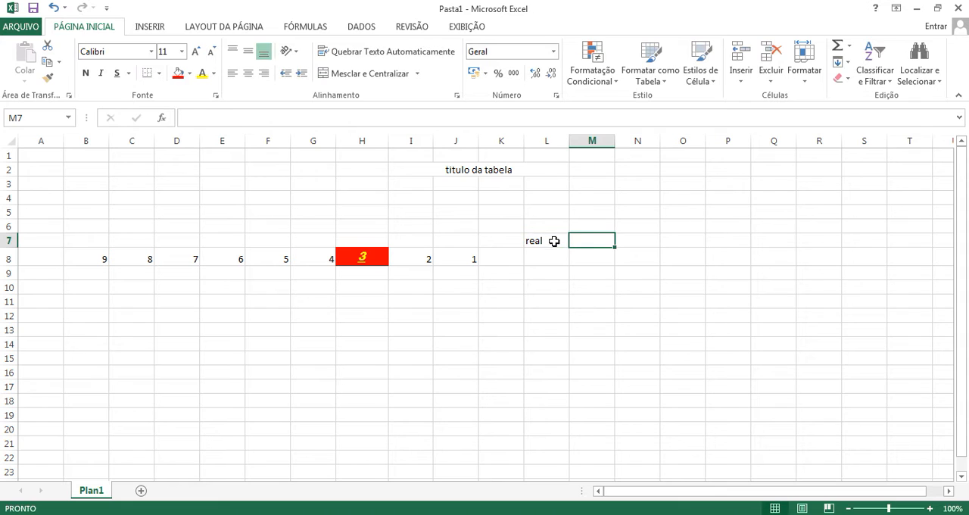
{"action": "type", "text": "dolar"}
{"action": "key", "text": "Tab"}
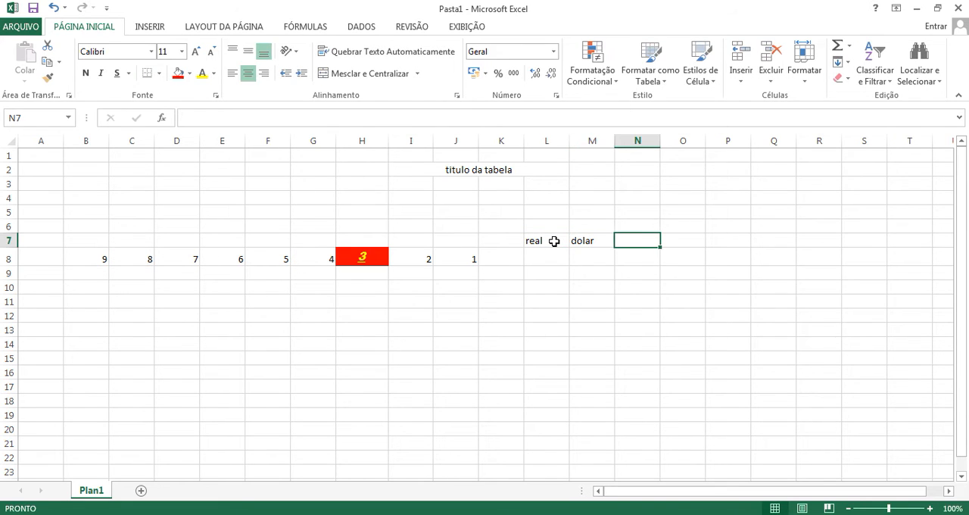
{"action": "type", "text": "euro"}
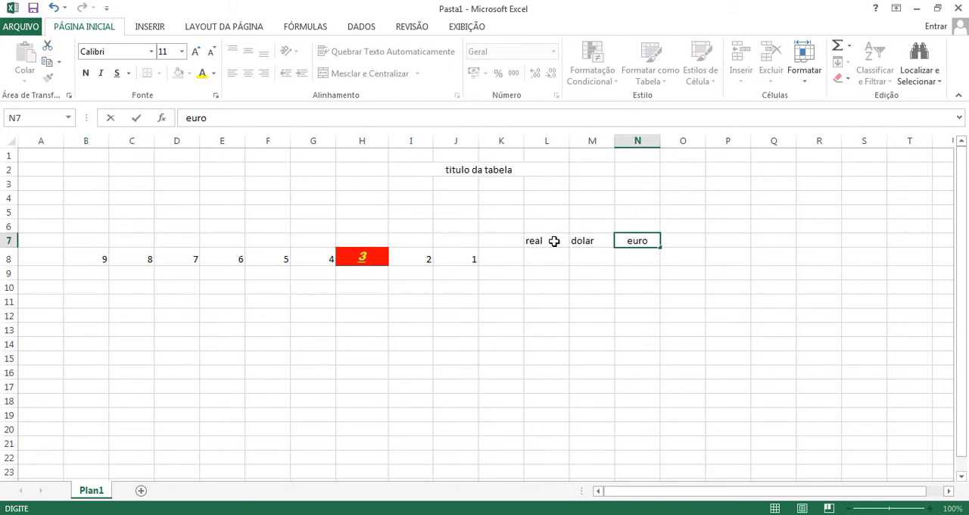
{"action": "left_click", "coordinate": [559, 299]}
Step: Center the currency headings horizontally in L7:N7
{"action": "left_click_drag", "start_coordinate": [535, 242], "coordinate": [638, 242]}
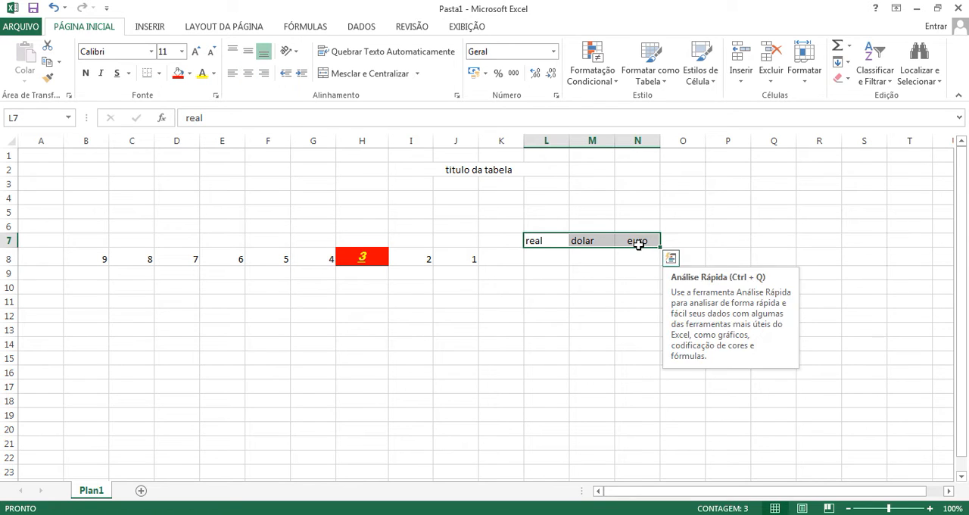
{"action": "left_click", "coordinate": [248, 74]}
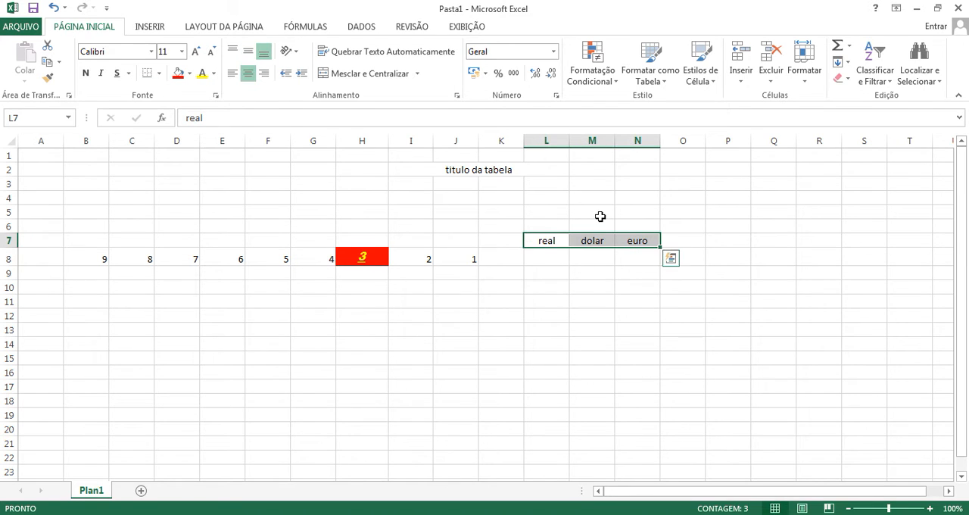
{"action": "left_click", "coordinate": [600, 216]}
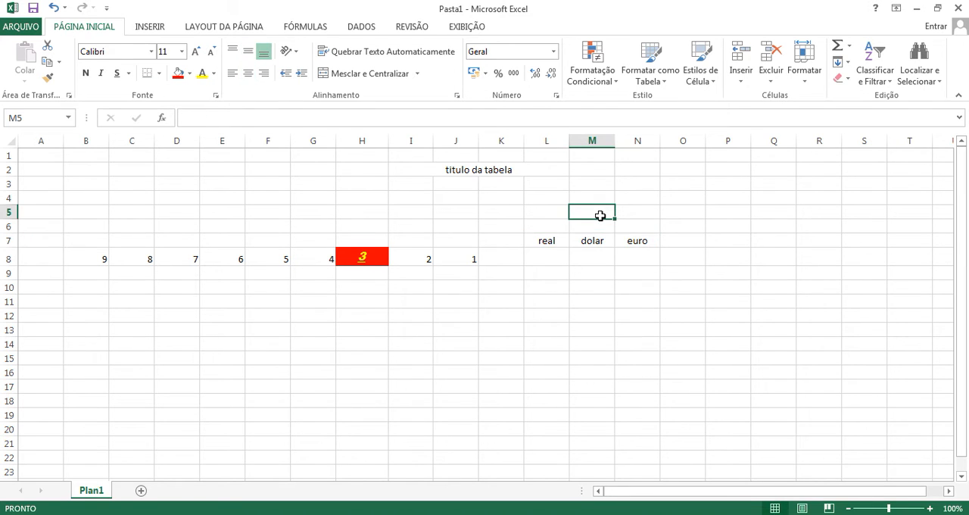
Step: Demonstrate whole-column and whole-row selection using columns L, M and N and row 8
{"action": "left_click", "coordinate": [549, 141]}
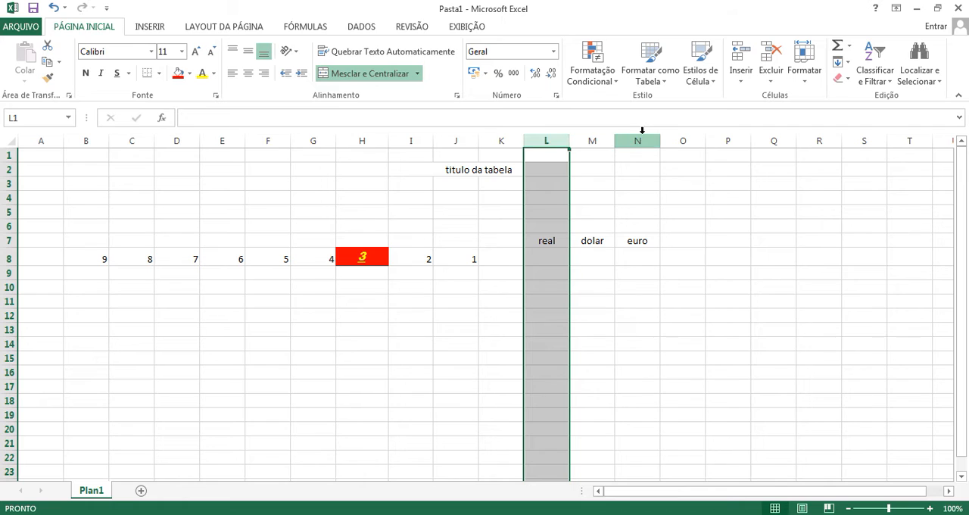
{"action": "left_click", "coordinate": [594, 142]}
{"action": "left_click", "coordinate": [647, 139]}
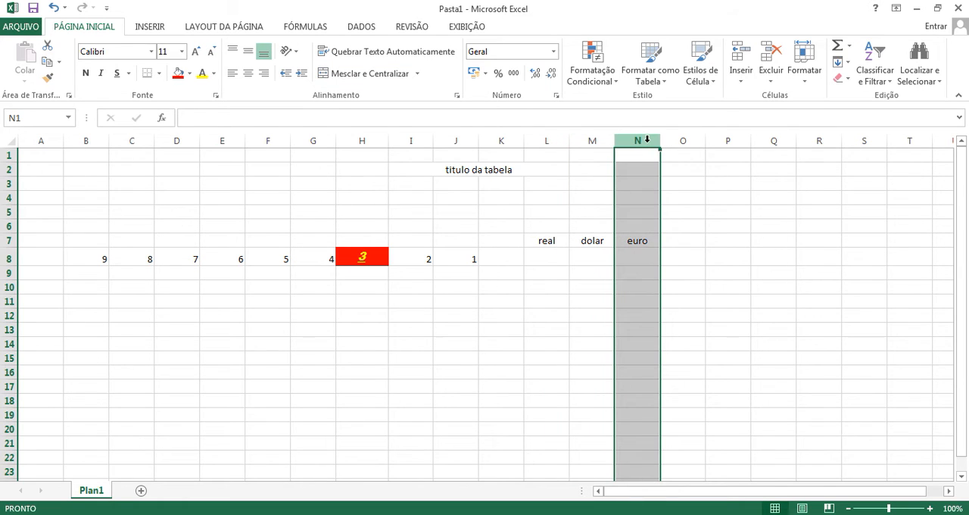
{"action": "left_click", "coordinate": [502, 224]}
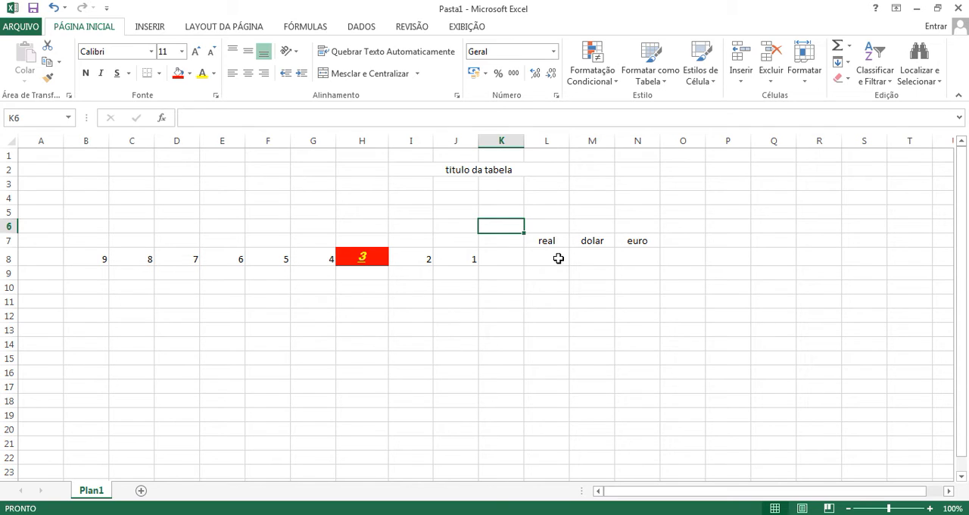
{"action": "left_click", "coordinate": [546, 137]}
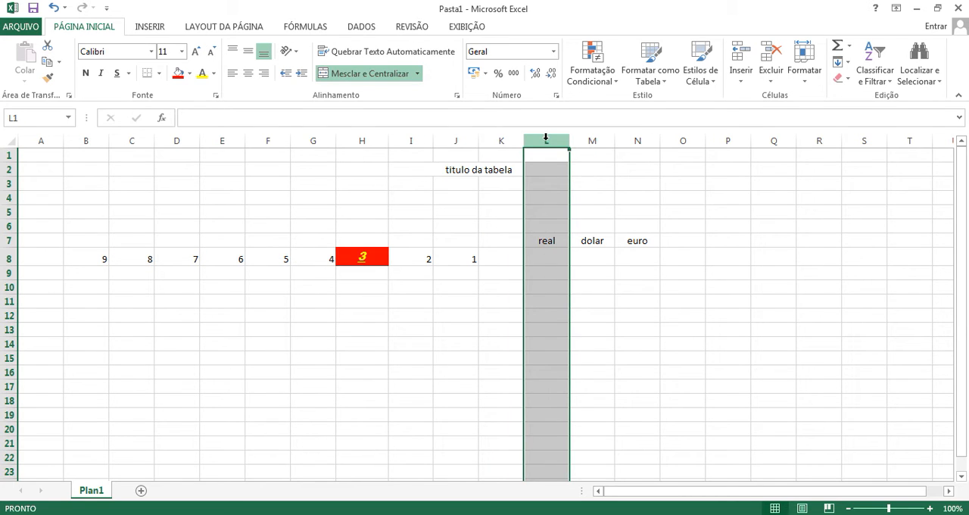
{"action": "scroll", "coordinate": [556, 356], "scroll_direction": "down", "scroll_amount": 9}
{"action": "scroll", "coordinate": [555, 361], "scroll_direction": "up", "scroll_amount": 9}
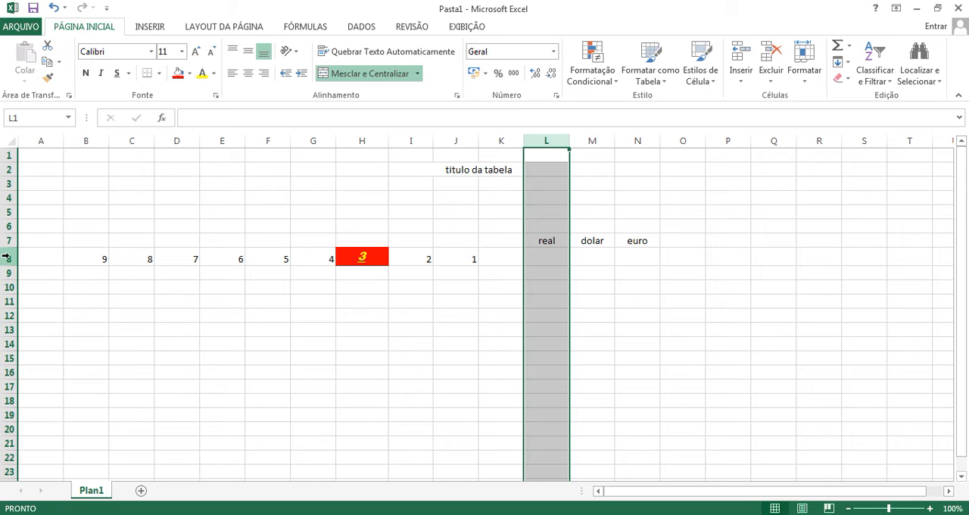
{"action": "left_click", "coordinate": [6, 257]}
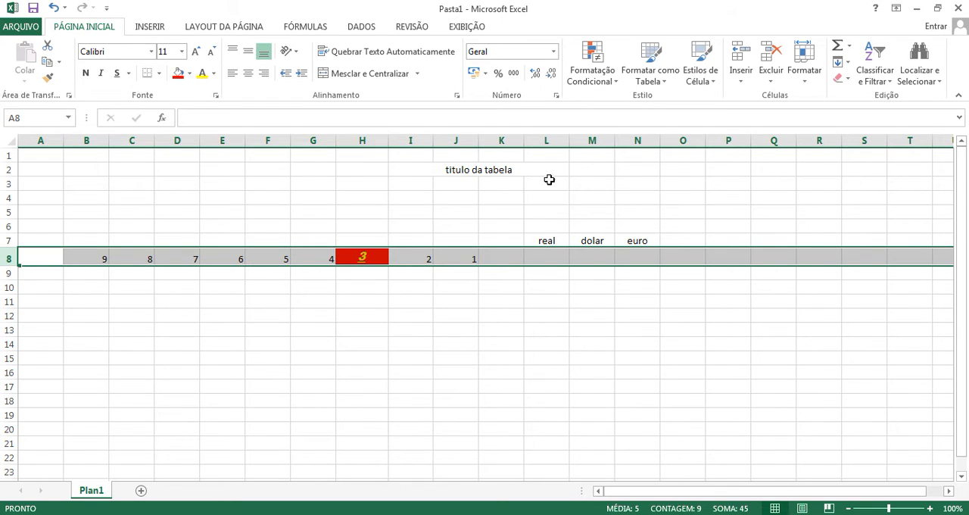
{"action": "left_click", "coordinate": [552, 243]}
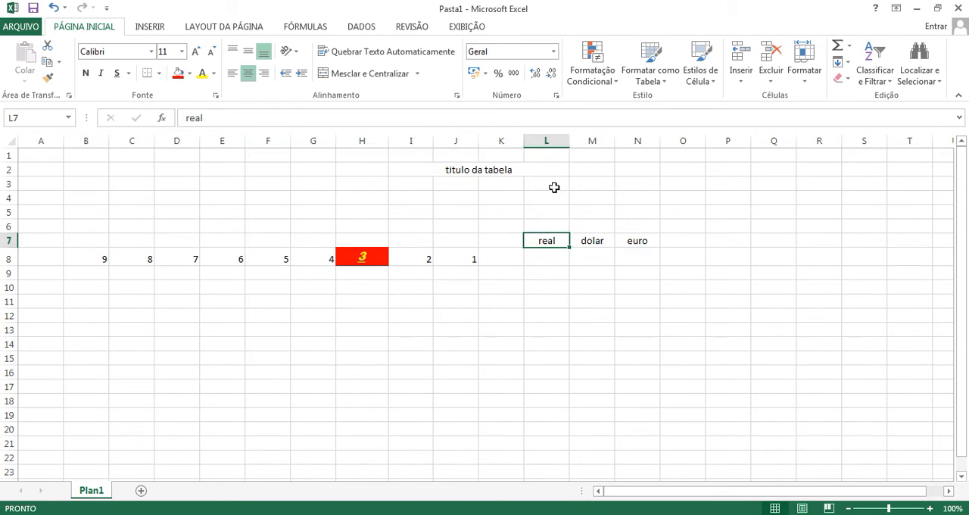
Step: Apply the R$ Português (Brasil) accounting format to the whole of column L
{"action": "left_click", "coordinate": [545, 137]}
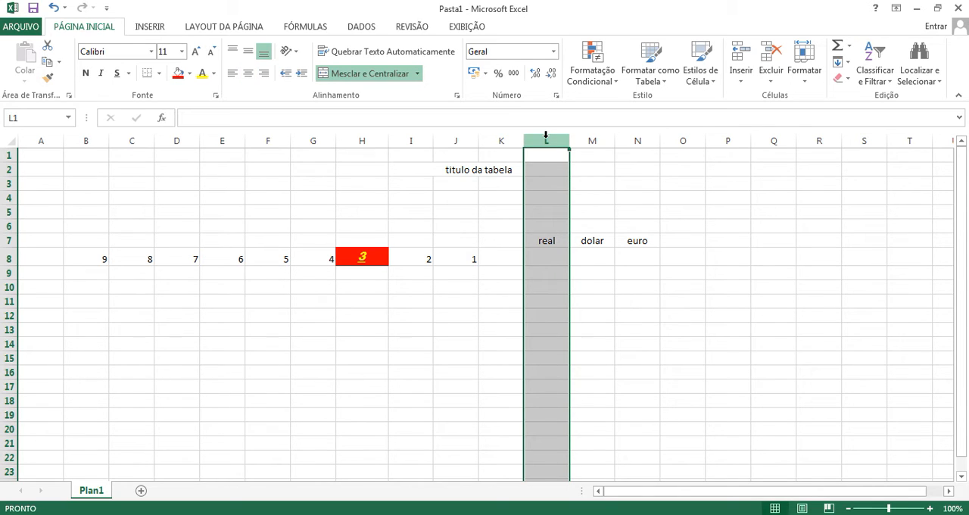
{"action": "left_click", "coordinate": [485, 74]}
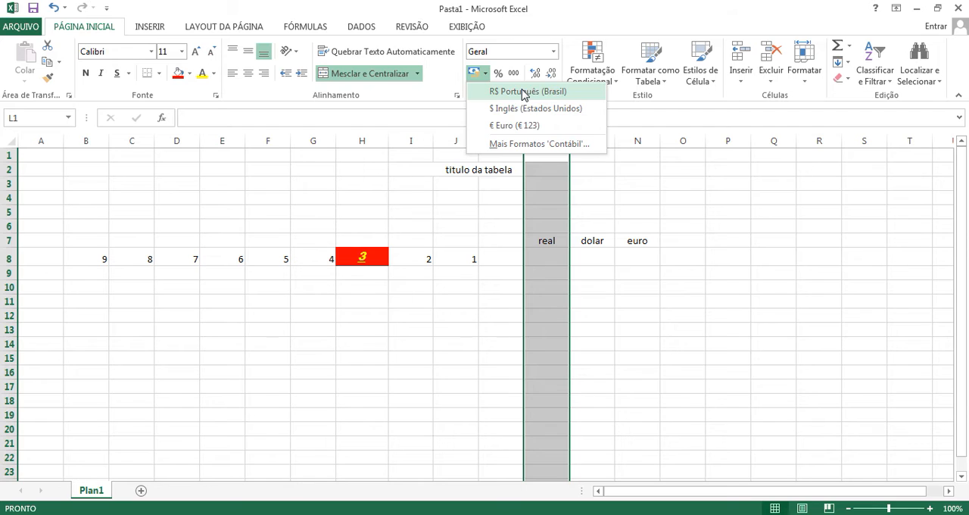
{"action": "left_click", "coordinate": [525, 91]}
{"action": "left_click", "coordinate": [602, 291]}
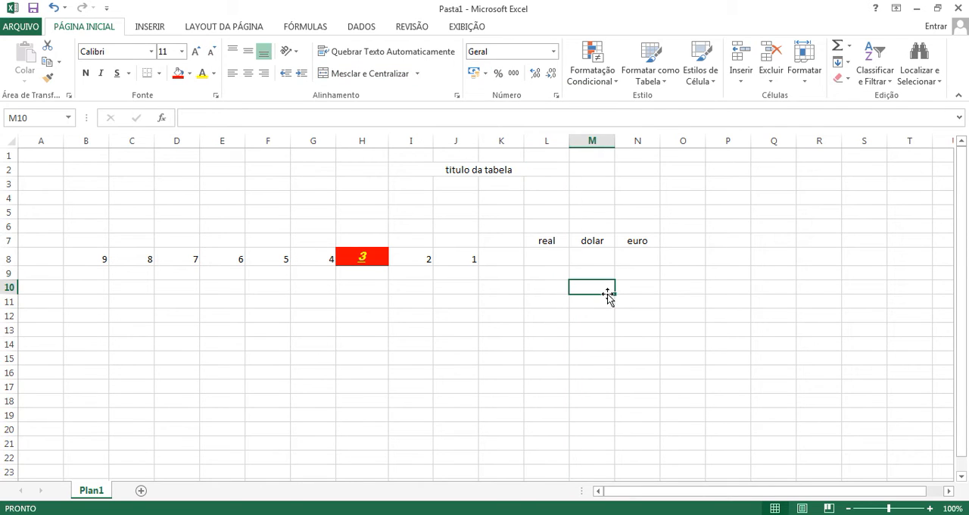
Step: Apply the $ Inglês (Estados Unidos) accounting format to column M and the € Euro (€ 123) format to column N
{"action": "left_click", "coordinate": [595, 137]}
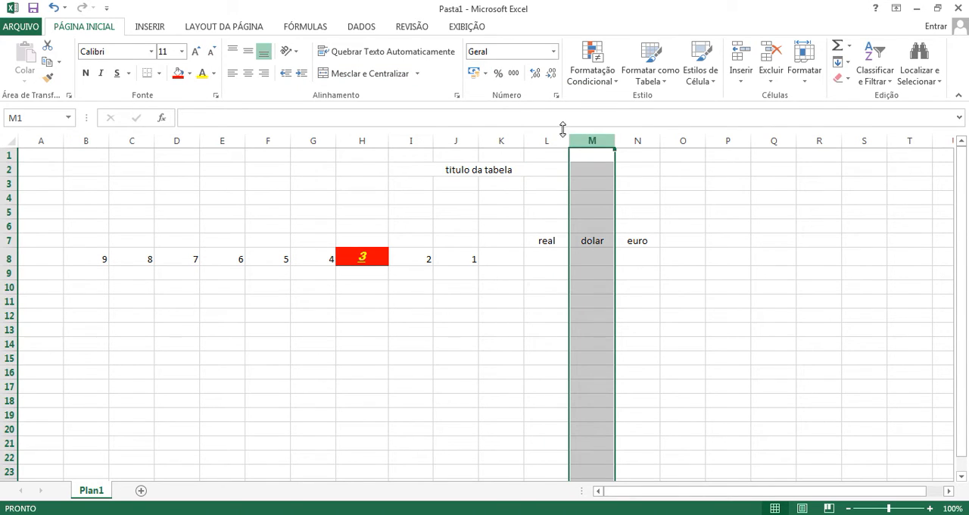
{"action": "left_click", "coordinate": [485, 74]}
{"action": "left_click", "coordinate": [501, 109]}
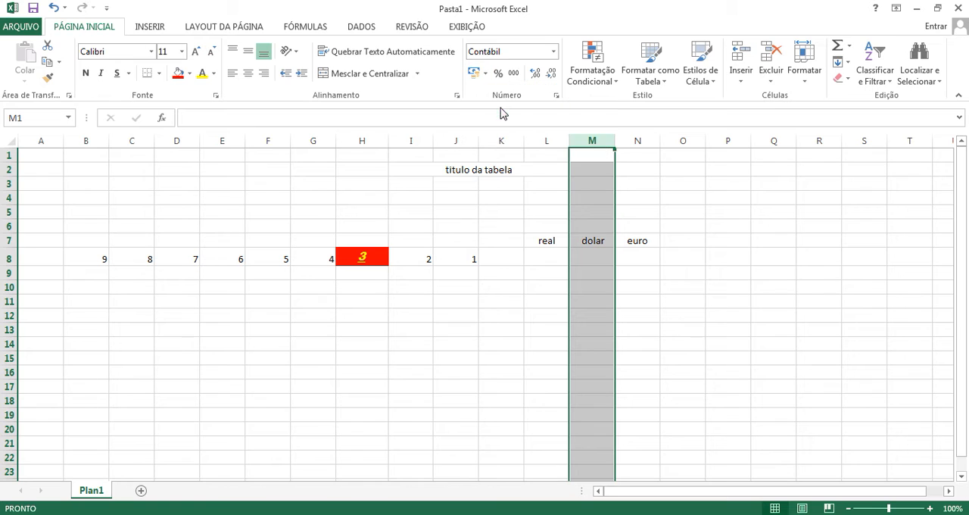
{"action": "left_click", "coordinate": [641, 141]}
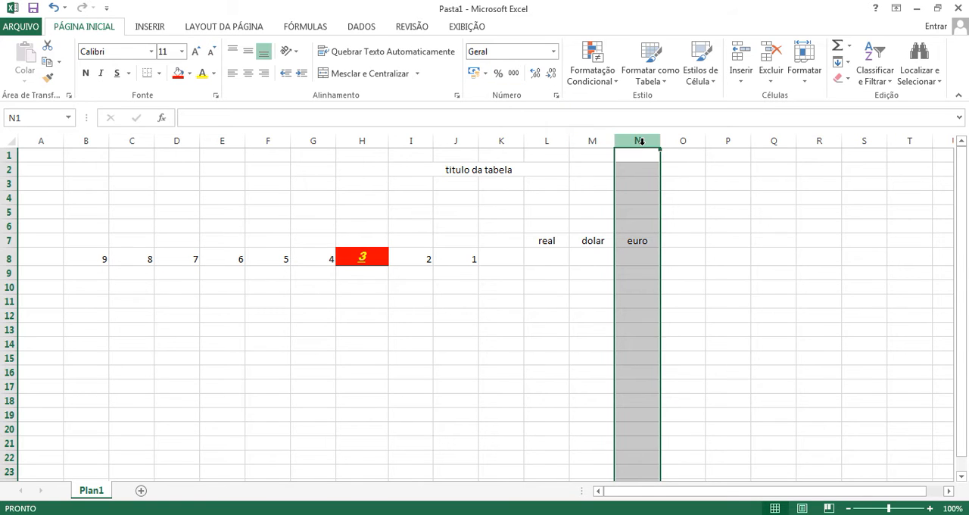
{"action": "left_click", "coordinate": [485, 73]}
{"action": "left_click", "coordinate": [504, 123]}
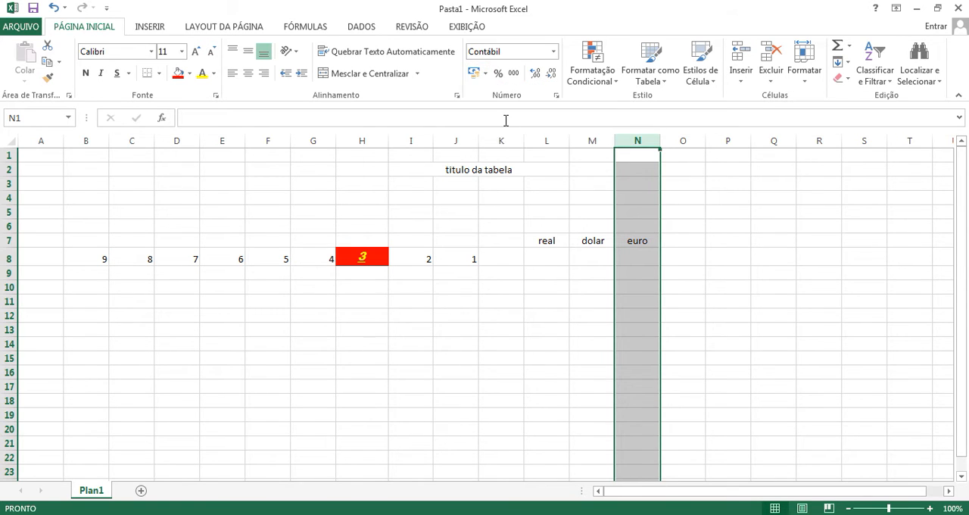
Step: Browse the currency symbols offered in the additional accounting formats for column O, leaving the dialog without applying any
{"action": "left_click", "coordinate": [683, 141]}
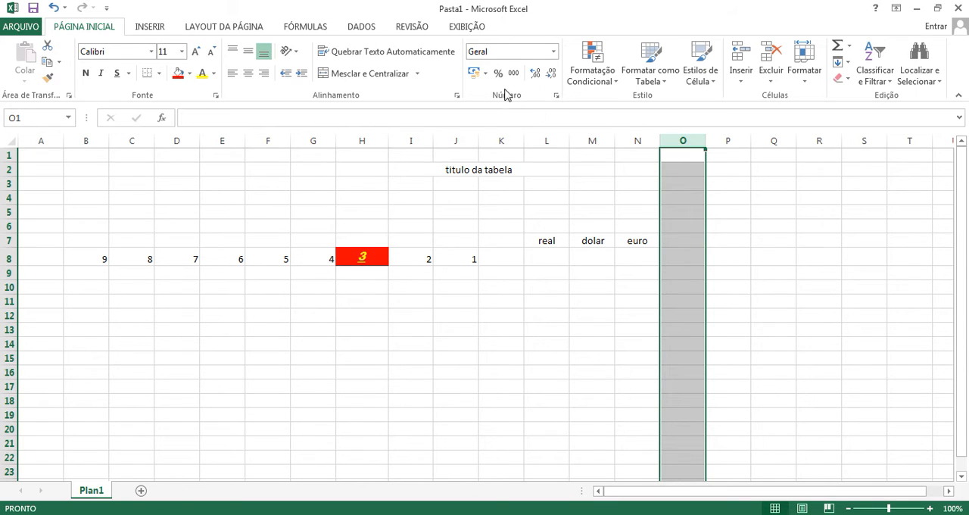
{"action": "left_click", "coordinate": [485, 74]}
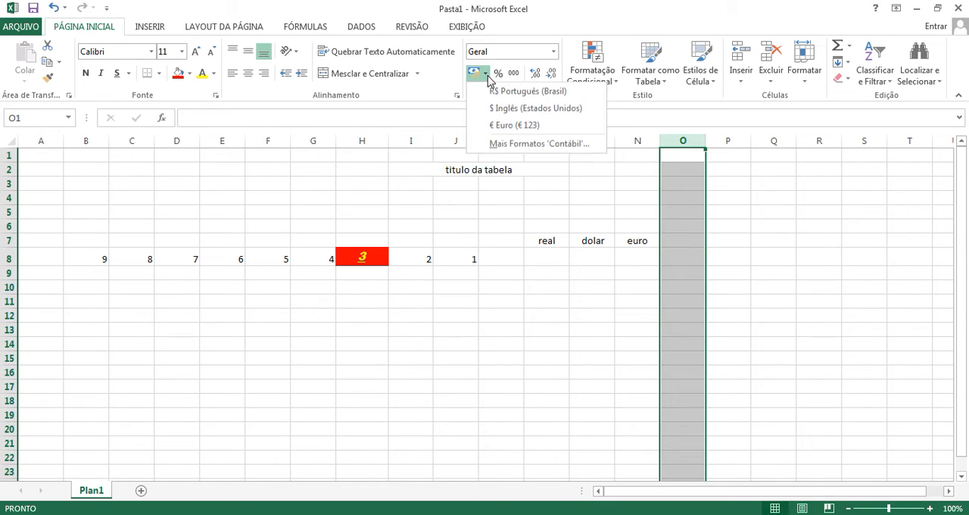
{"action": "left_click", "coordinate": [517, 142]}
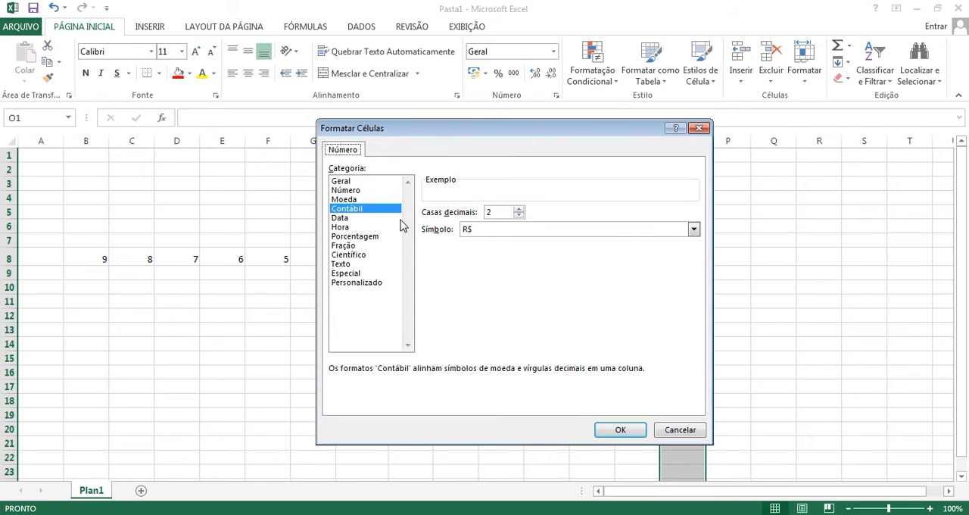
{"action": "left_click", "coordinate": [484, 231]}
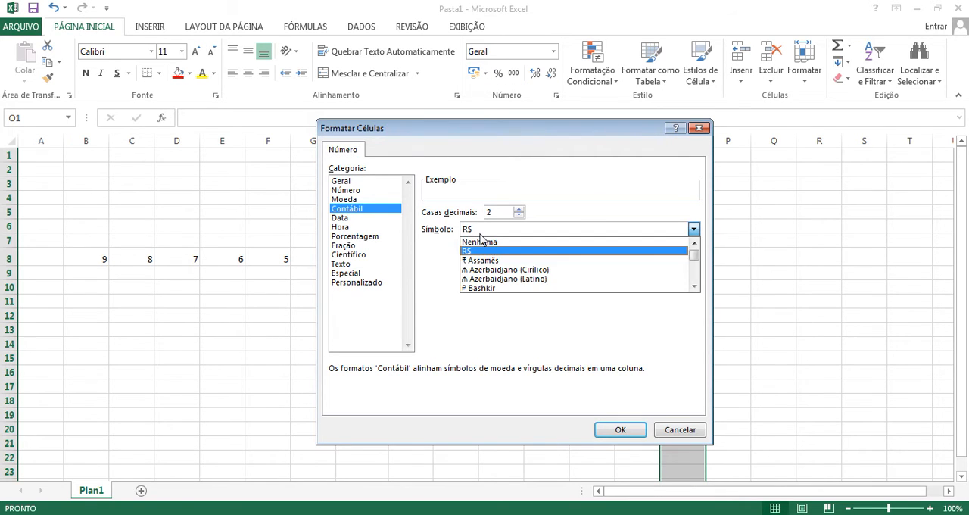
{"action": "scroll", "coordinate": [556, 278], "scroll_direction": "down", "scroll_amount": 2}
{"action": "mouse_move", "coordinate": [694, 256]}
{"action": "left_mouse_down"}
{"action": "mouse_move", "coordinate": [695, 287]}
{"action": "mouse_move", "coordinate": [687, 252]}
{"action": "left_mouse_up"}
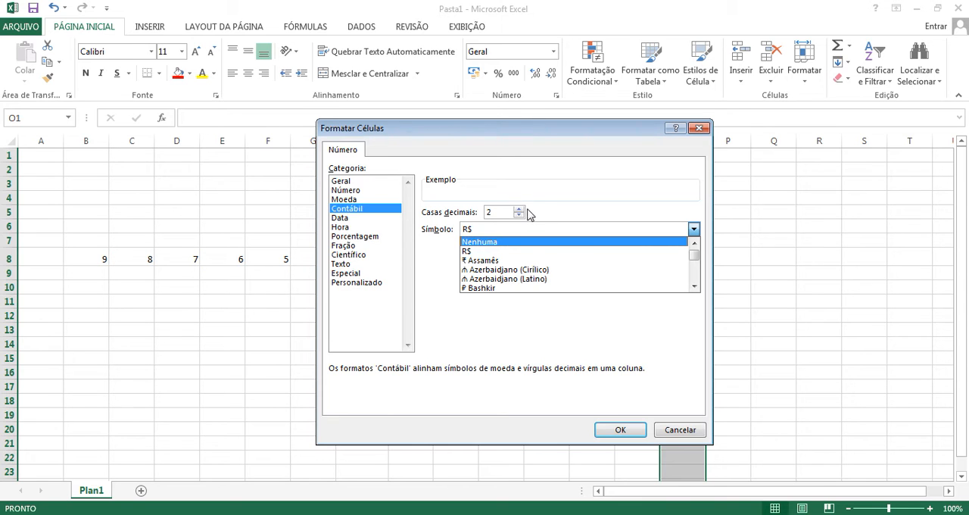
{"action": "left_click", "coordinate": [675, 431]}
Step: Inspect the number format of cells in the real, dolar and euro columns and in P8
{"action": "left_click", "coordinate": [544, 246]}
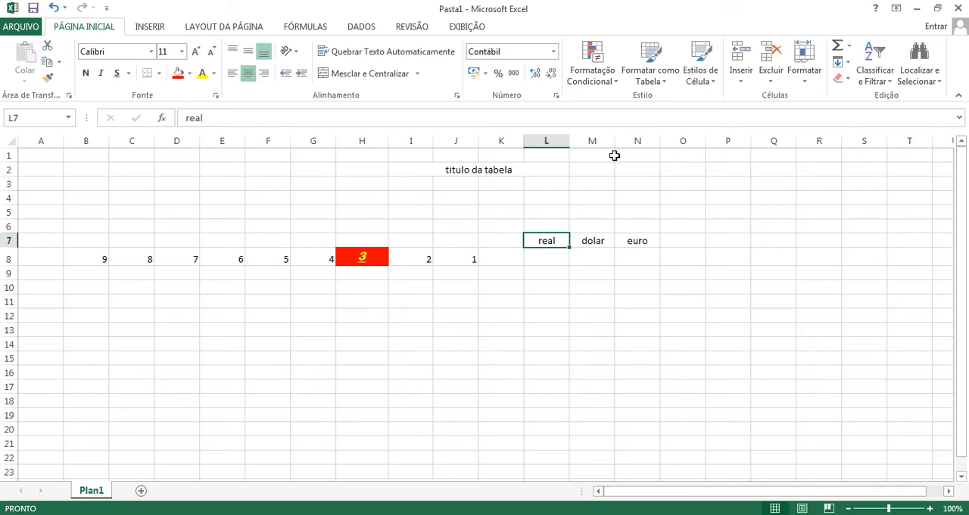
{"action": "left_click", "coordinate": [557, 288]}
{"action": "left_click", "coordinate": [504, 275]}
{"action": "left_click", "coordinate": [548, 259]}
{"action": "left_click", "coordinate": [591, 261]}
{"action": "left_click", "coordinate": [632, 262]}
{"action": "left_click", "coordinate": [730, 256]}
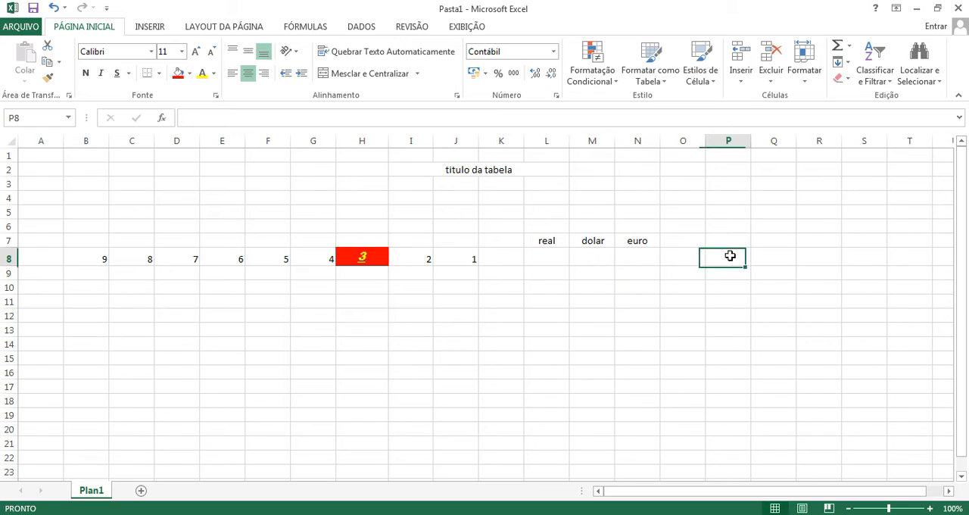
Step: Enter the value 1 in cell O7 beside the euro heading
{"action": "left_click", "coordinate": [688, 242]}
{"action": "type", "text": "1"}
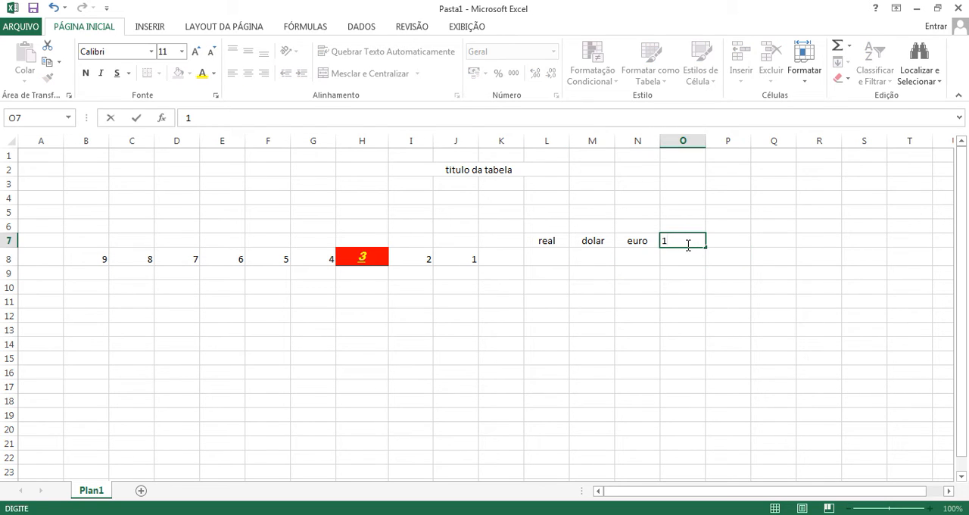
{"action": "key", "text": "Return"}
{"action": "left_click", "coordinate": [685, 242]}
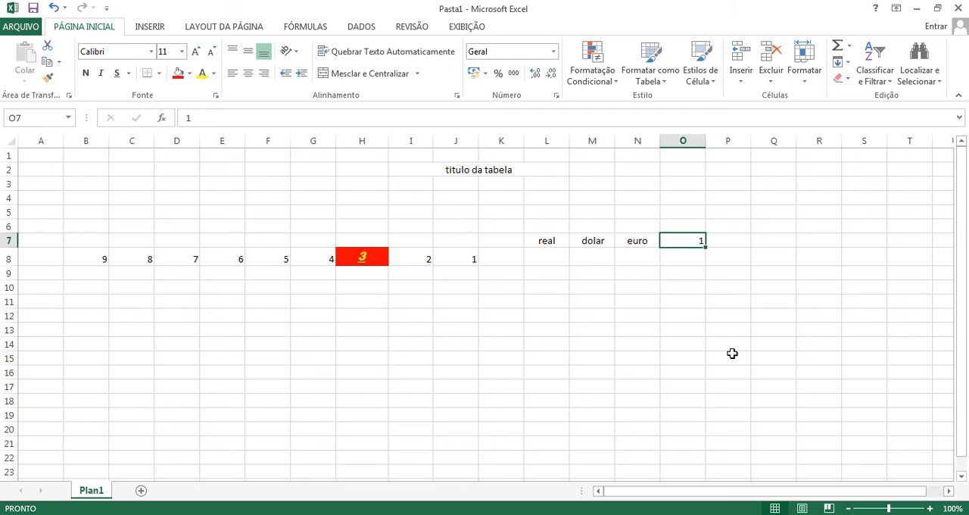
{"action": "left_click", "coordinate": [732, 236]}
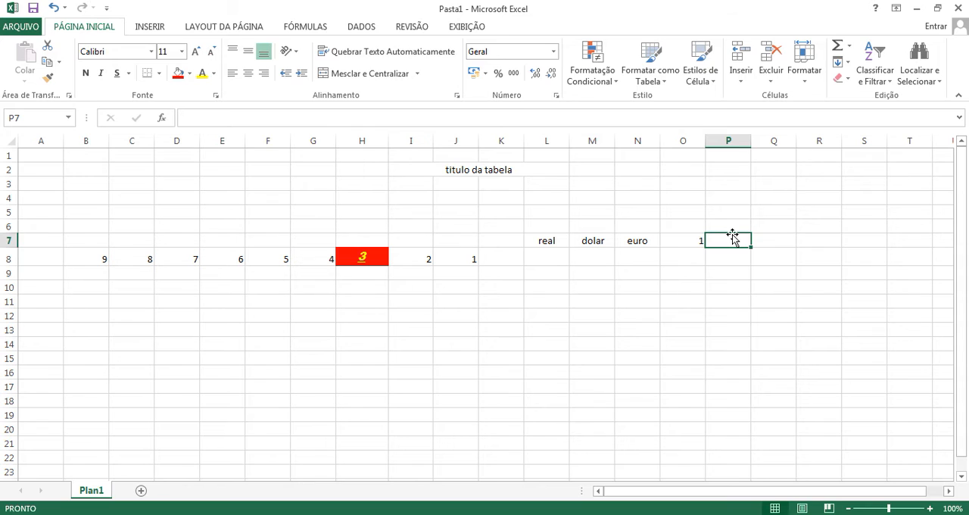
Step: Enter the value 2 in P7, 3 in P8 and 4 in Q7
{"action": "type", "text": "2"}
{"action": "key", "text": "Return"}
{"action": "type", "text": "3"}
{"action": "key", "text": "Return"}
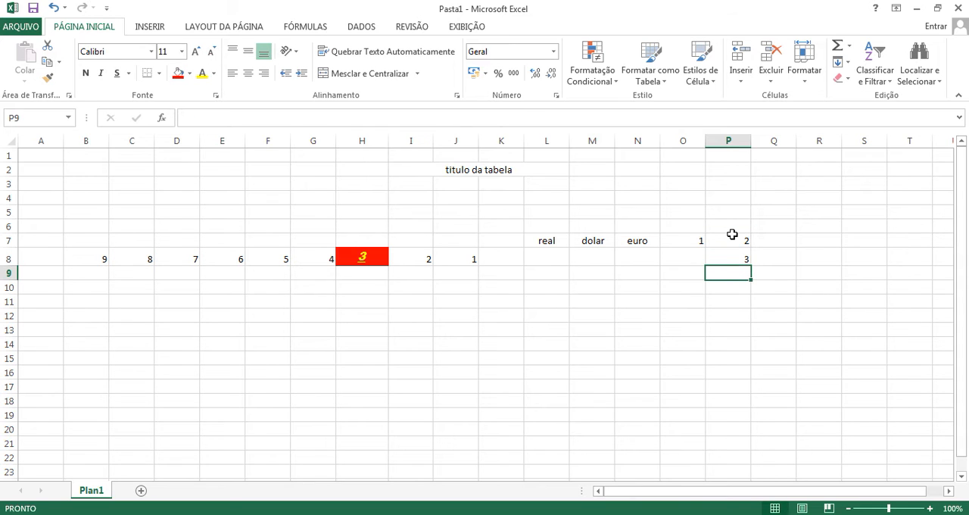
{"action": "left_click", "coordinate": [770, 237]}
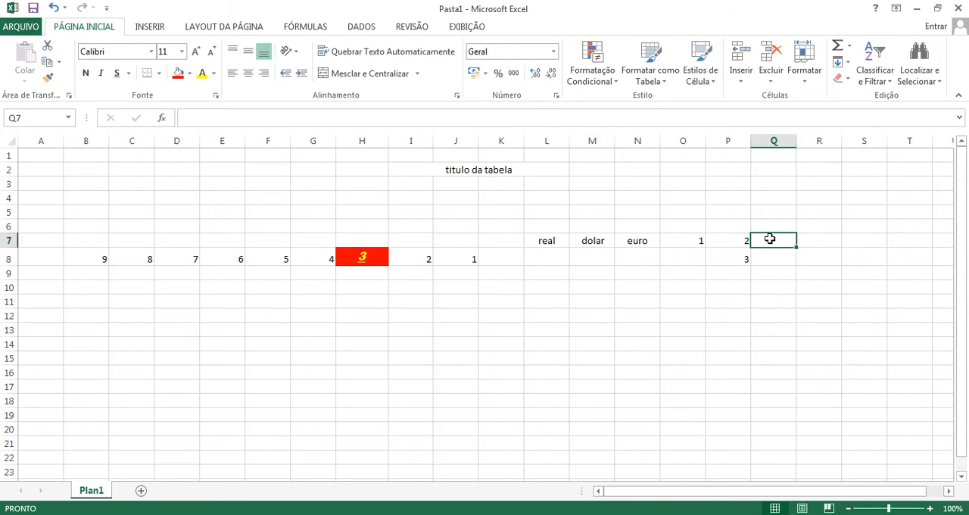
{"action": "type", "text": "4"}
{"action": "key", "text": "Return"}
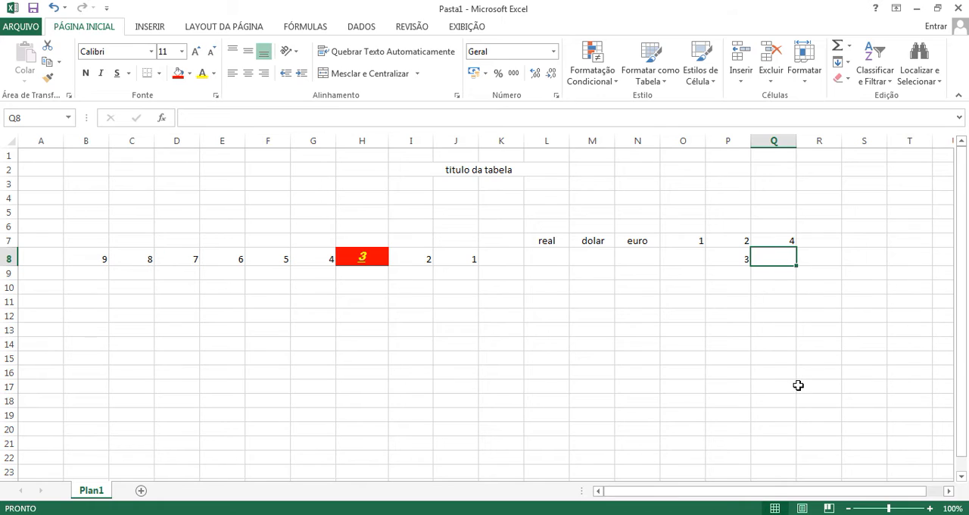
Step: Enter the value 1 in row 8 under each of the real, dolar and euro headings
{"action": "left_click", "coordinate": [543, 263]}
{"action": "type", "text": "1"}
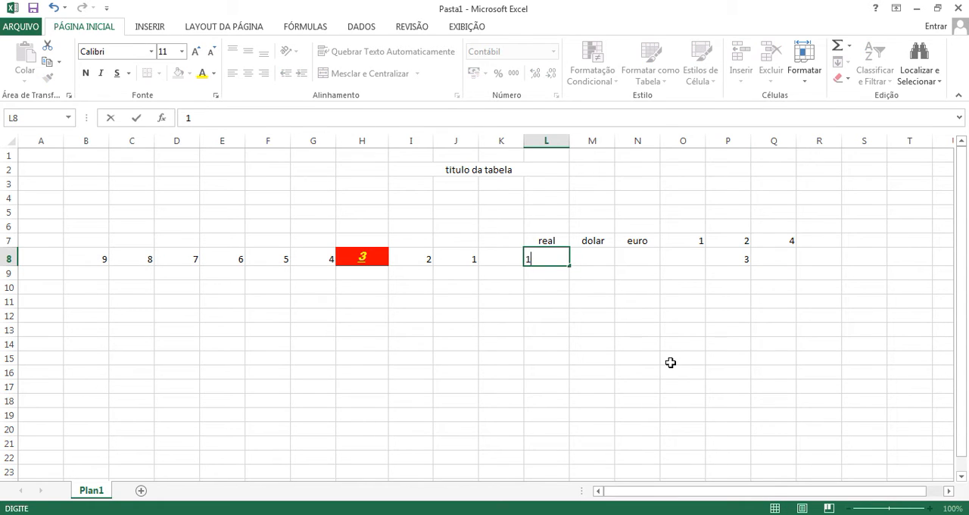
{"action": "key", "text": "Return"}
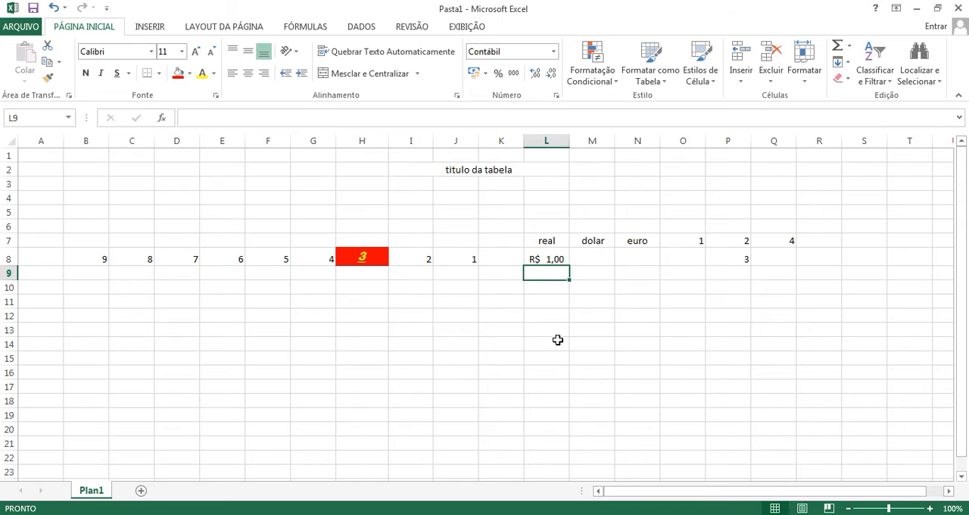
{"action": "left_click", "coordinate": [584, 259]}
{"action": "type", "text": "1"}
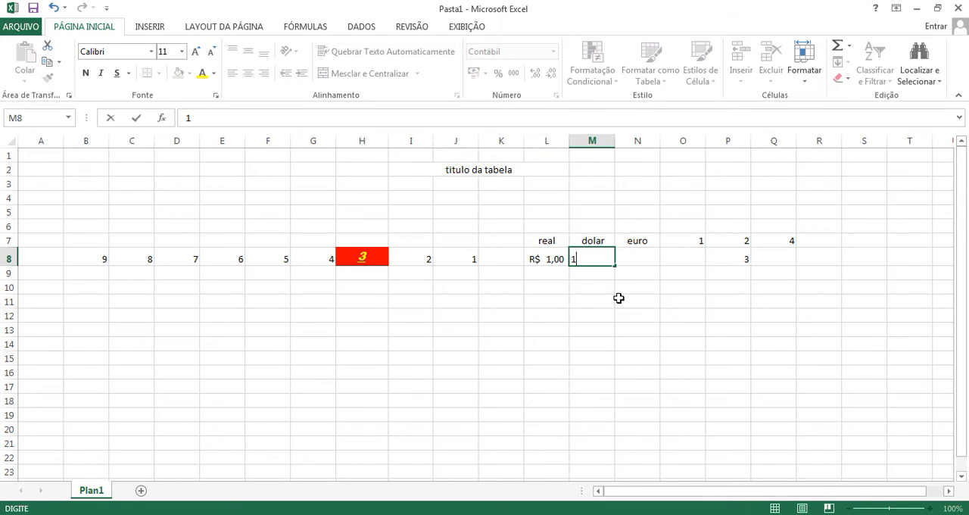
{"action": "key", "text": "Return"}
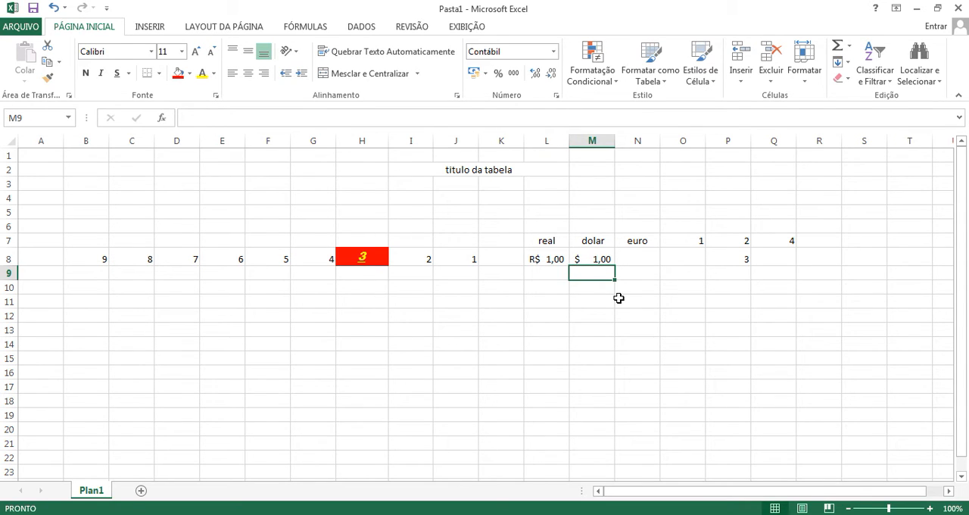
{"action": "left_click", "coordinate": [632, 262]}
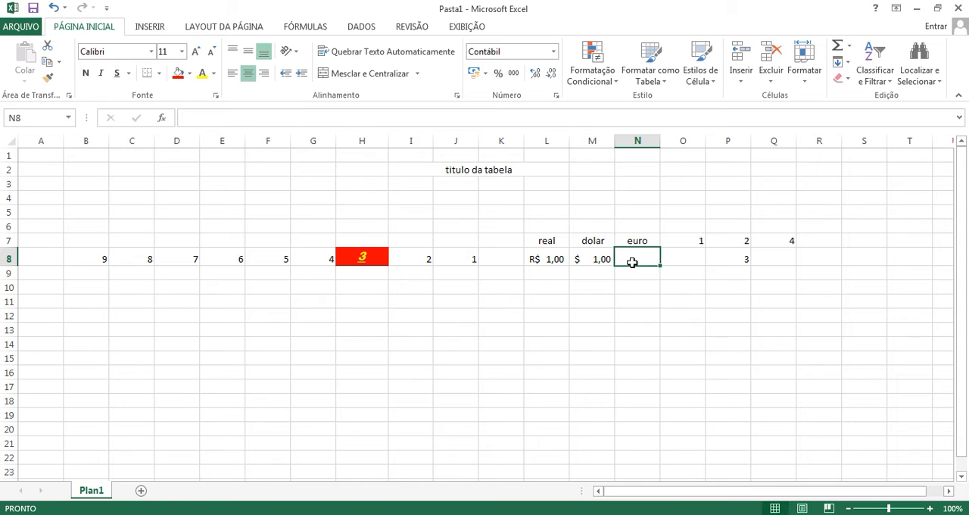
{"action": "type", "text": "1"}
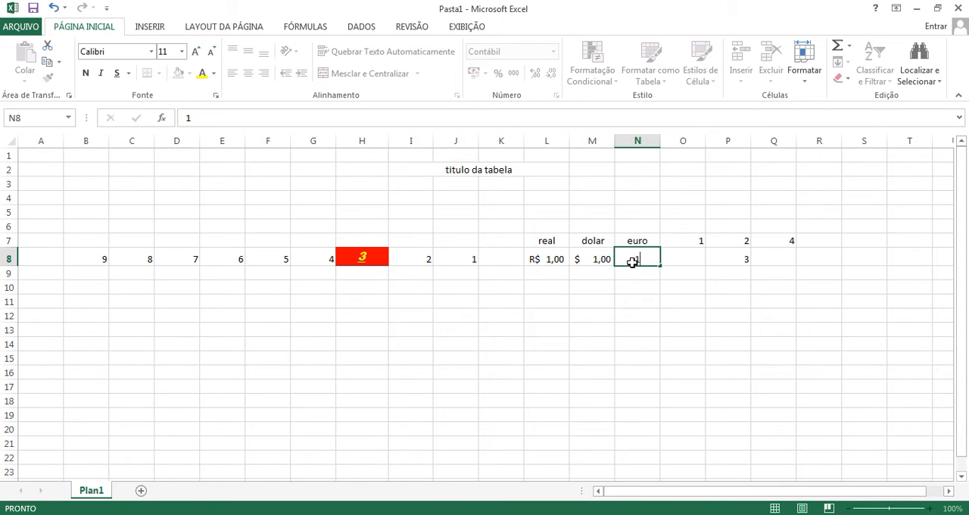
{"action": "key", "text": "Return"}
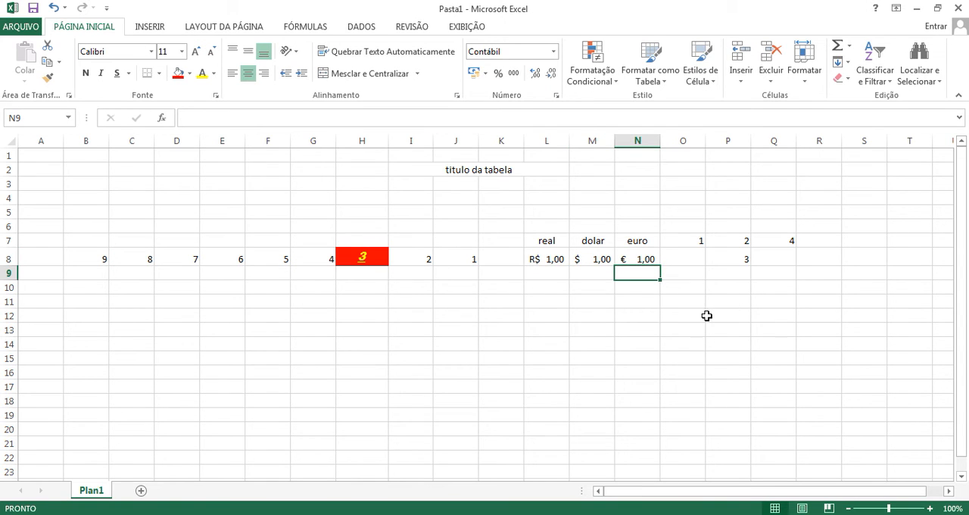
Step: Enter the values 2, 3 and 6 in cells N9 to N11 of the euro column
{"action": "type", "text": "2"}
{"action": "key", "text": "Return"}
{"action": "type", "text": "3"}
{"action": "key", "text": "Return"}
{"action": "type", "text": "6"}
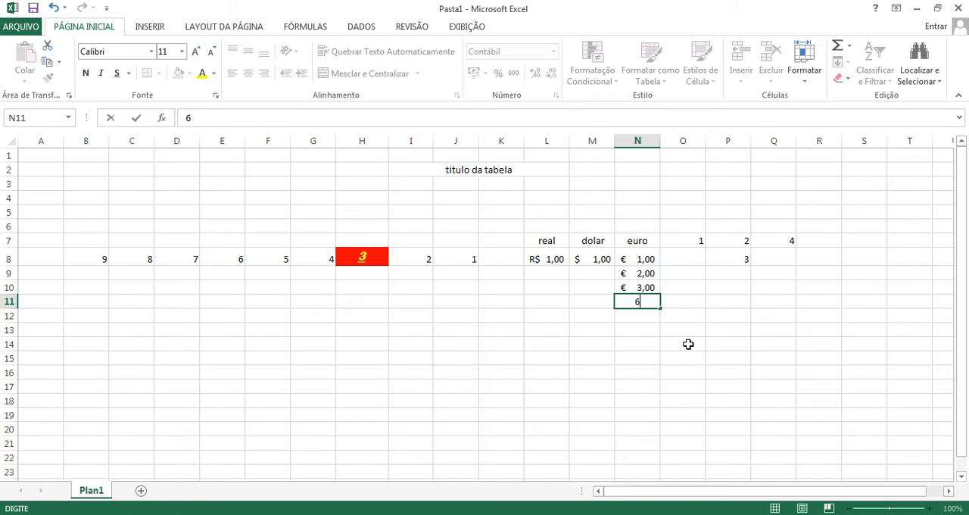
{"action": "key", "text": "Return"}
Step: Enter the values 4, 5 and 8 in cells M9 to M11 of the dolar column
{"action": "left_click", "coordinate": [594, 273]}
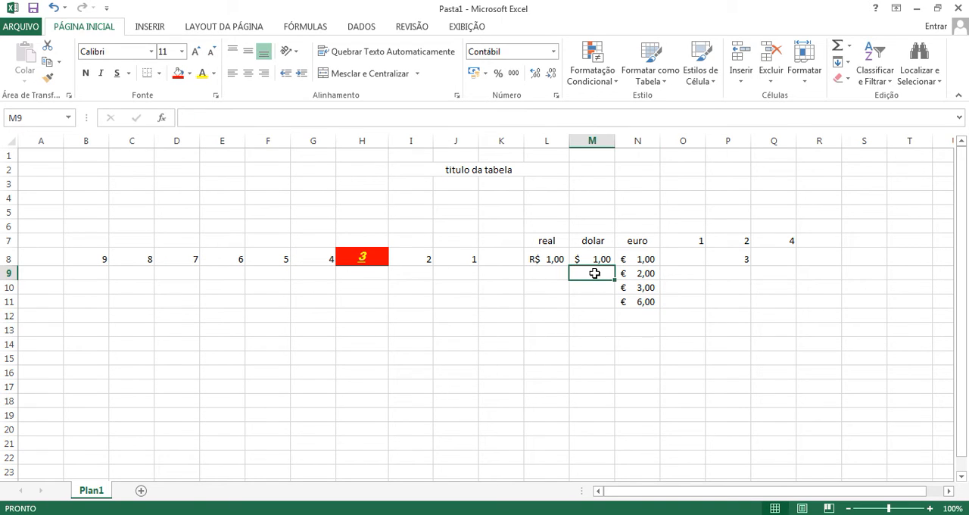
{"action": "type", "text": "4"}
{"action": "key", "text": "Return"}
{"action": "type", "text": "5"}
{"action": "key", "text": "Return"}
{"action": "type", "text": "8"}
{"action": "key", "text": "Return"}
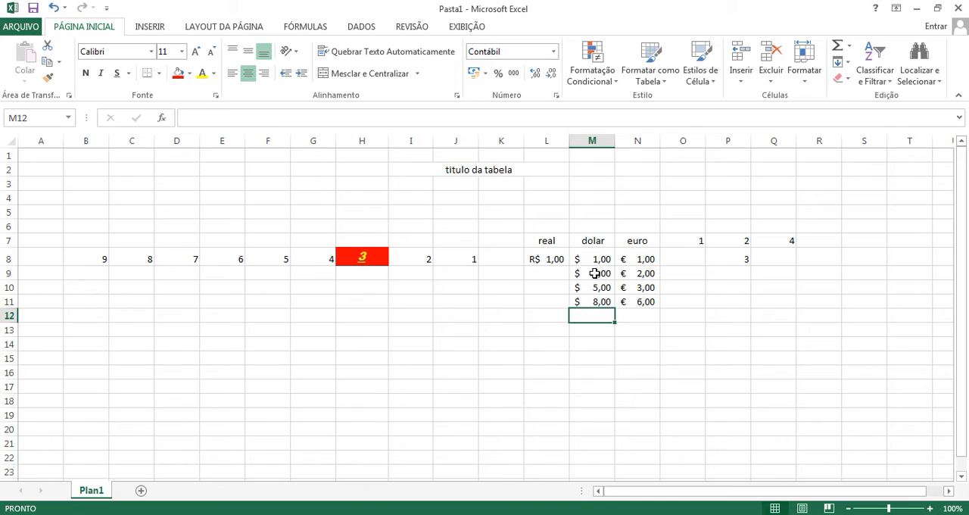
Step: Enter the values 7, 5 and 69 in cells L9 to L11 of the real column
{"action": "left_click", "coordinate": [561, 272]}
{"action": "type", "text": "7"}
{"action": "key", "text": "Return"}
{"action": "type", "text": "5"}
{"action": "key", "text": "Return"}
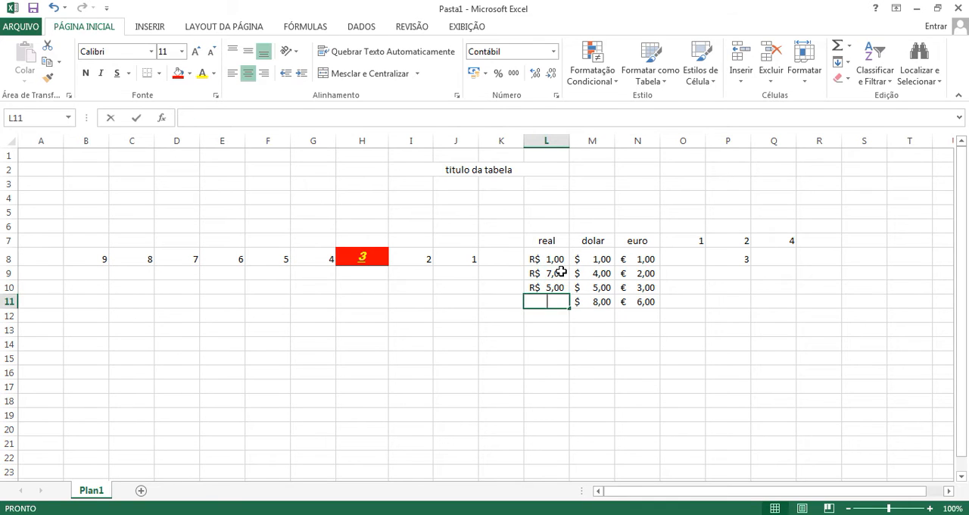
{"action": "type", "text": "69"}
{"action": "key", "text": "Return"}
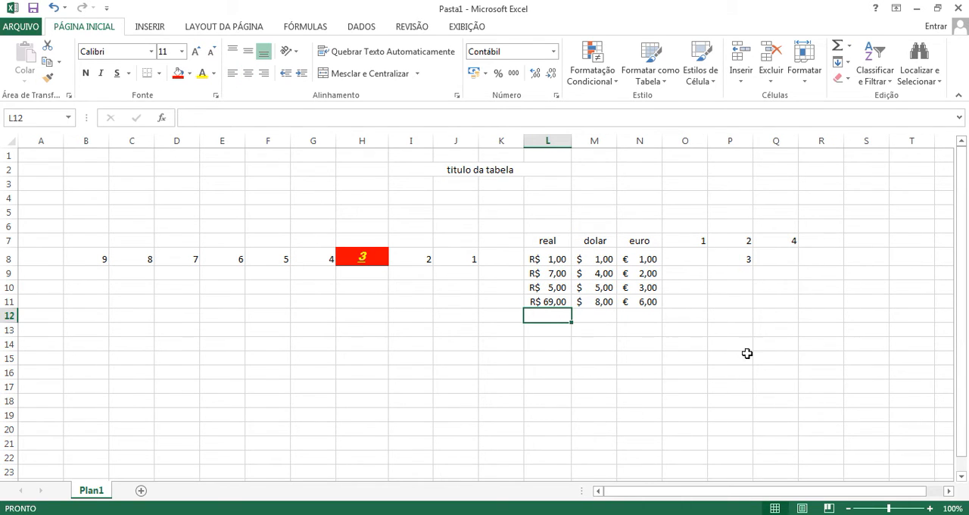
Step: Apply the Número format to the cell range O7:Q8
{"action": "left_click", "coordinate": [748, 264]}
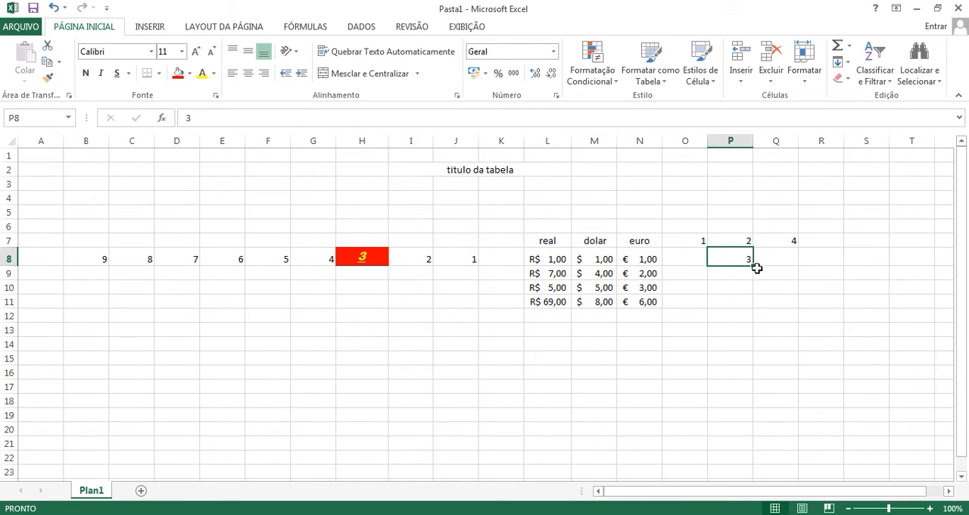
{"action": "left_click", "coordinate": [694, 242]}
{"action": "left_click", "coordinate": [702, 260]}
{"action": "left_click", "coordinate": [748, 261]}
{"action": "left_click", "coordinate": [699, 240]}
{"action": "left_click_drag", "start_coordinate": [693, 240], "coordinate": [781, 258]}
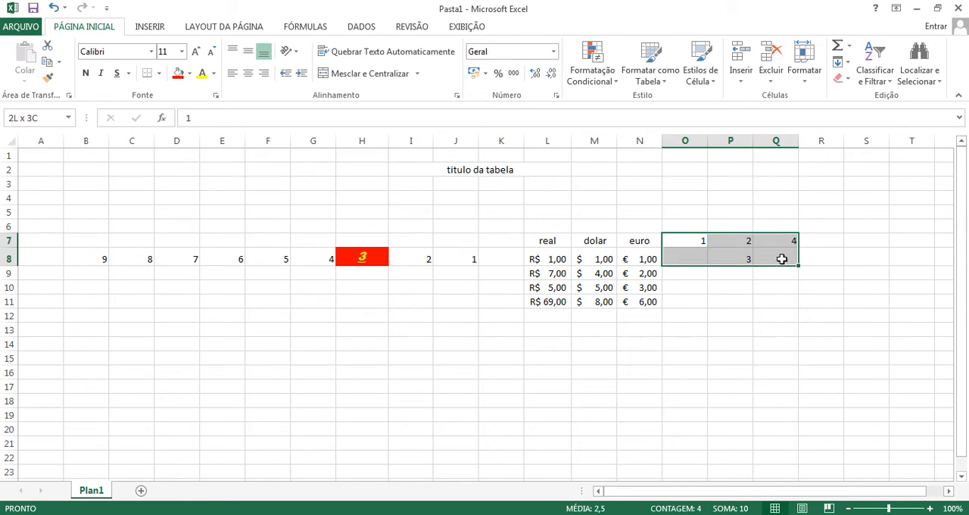
{"action": "left_click", "coordinate": [554, 52]}
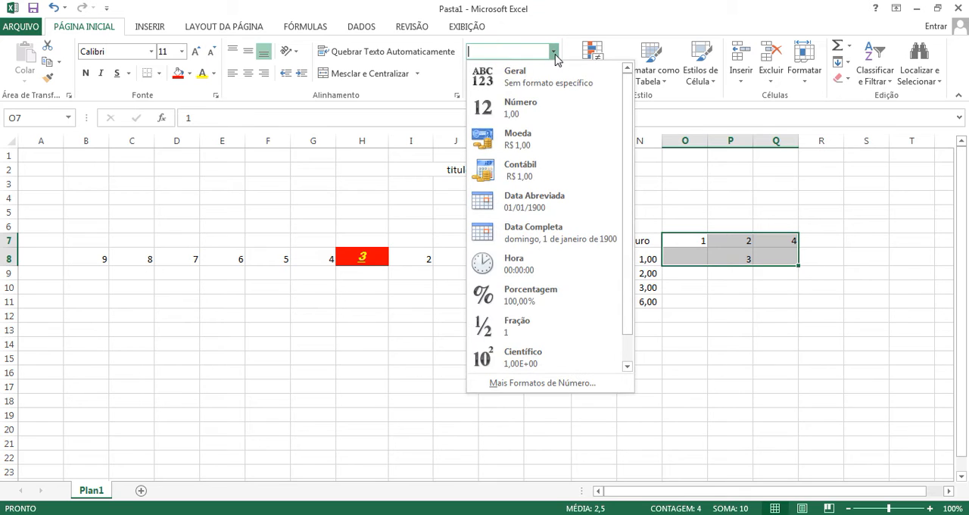
{"action": "left_click", "coordinate": [527, 112]}
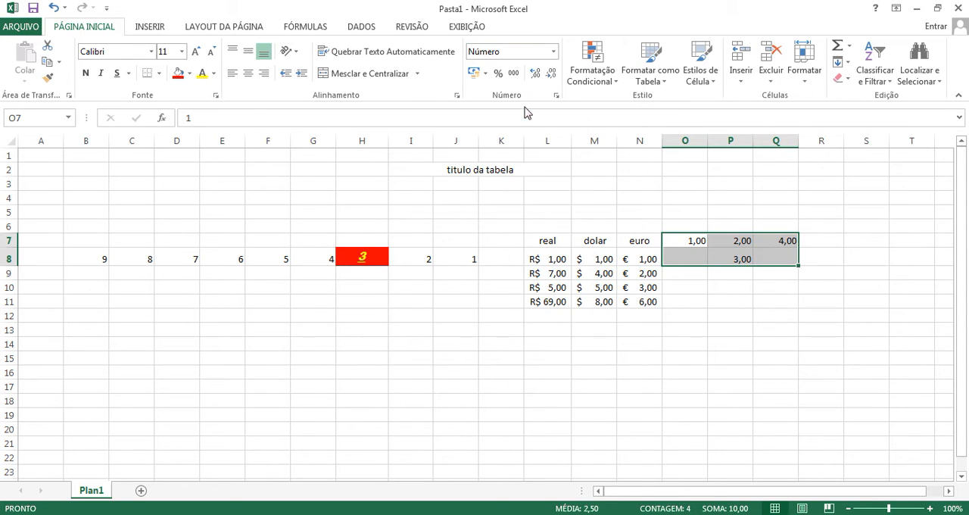
Step: Undo the Número format on the range O7:Q8
{"action": "left_click", "coordinate": [735, 301]}
{"action": "left_click_drag", "start_coordinate": [690, 246], "coordinate": [772, 253]}
{"action": "key", "text": "ctrl+z"}
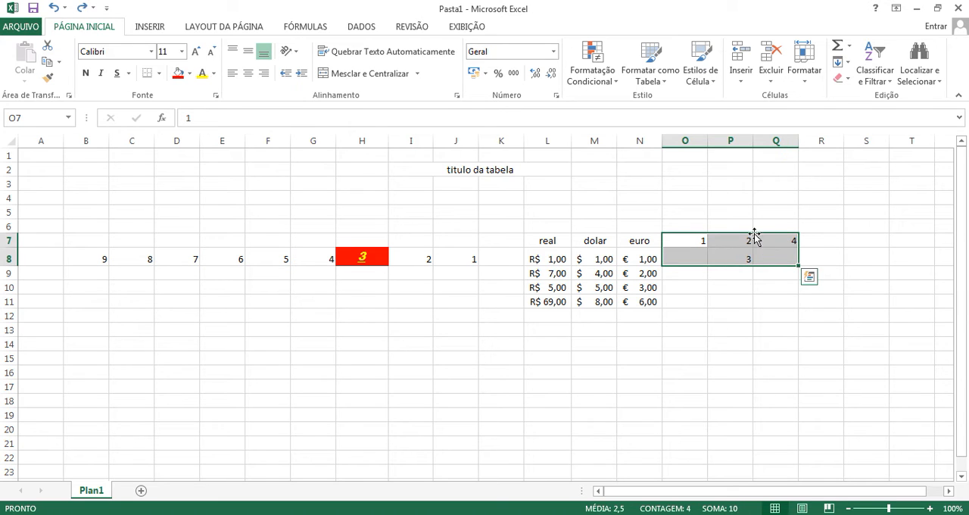
Step: Try the Fração number format on the range O7:Q8, and undo it
{"action": "left_click", "coordinate": [554, 52]}
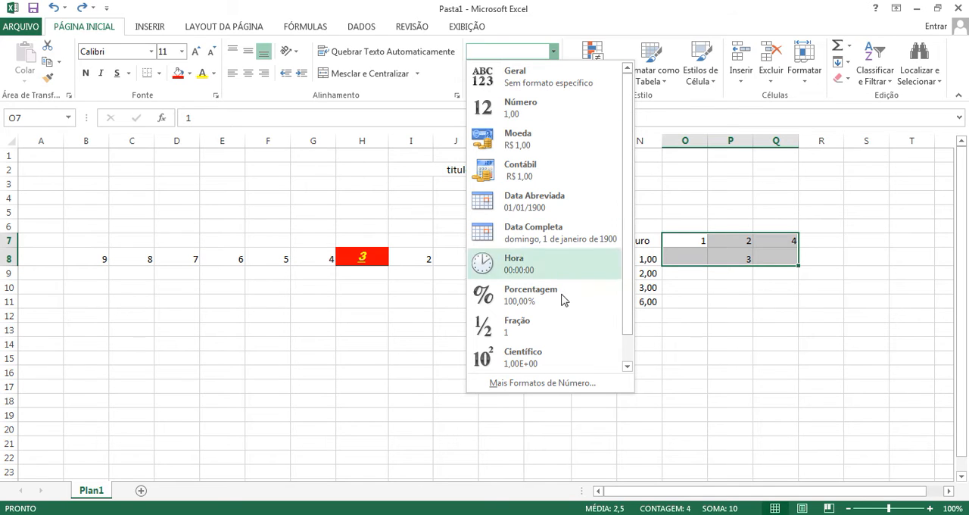
{"action": "left_click", "coordinate": [543, 331]}
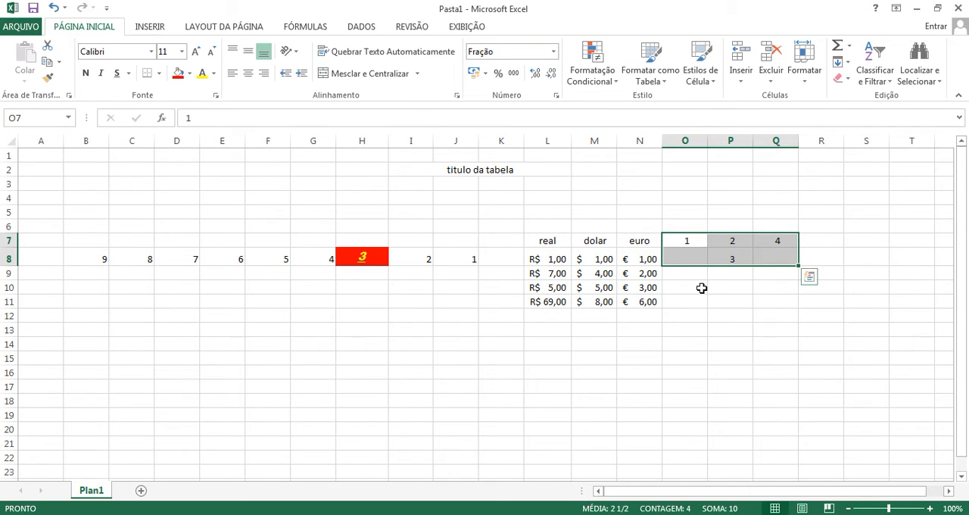
{"action": "left_click", "coordinate": [554, 52]}
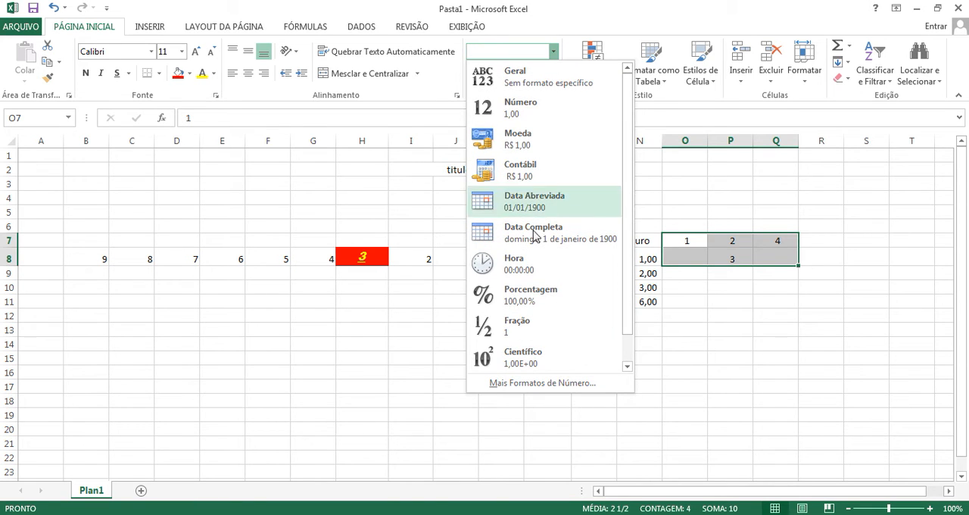
{"action": "left_click", "coordinate": [703, 312]}
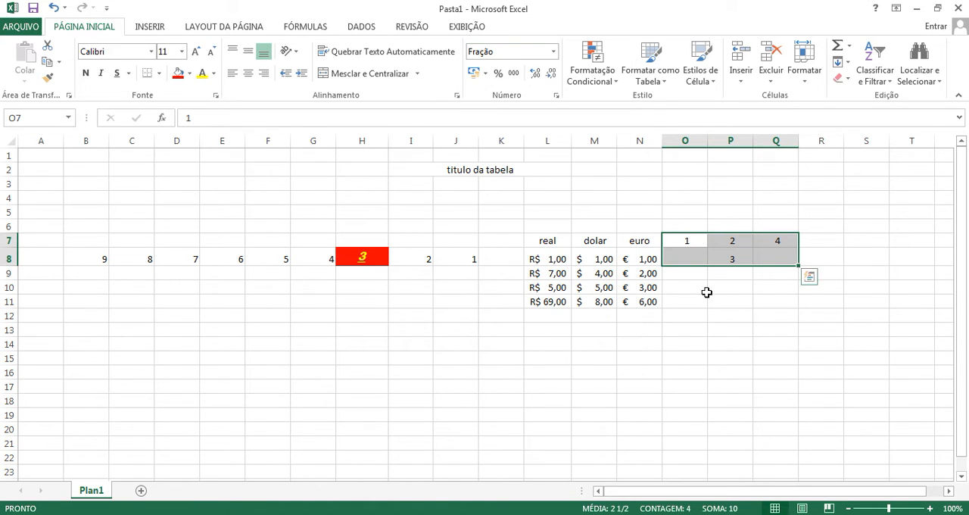
{"action": "key", "text": "ctrl+z"}
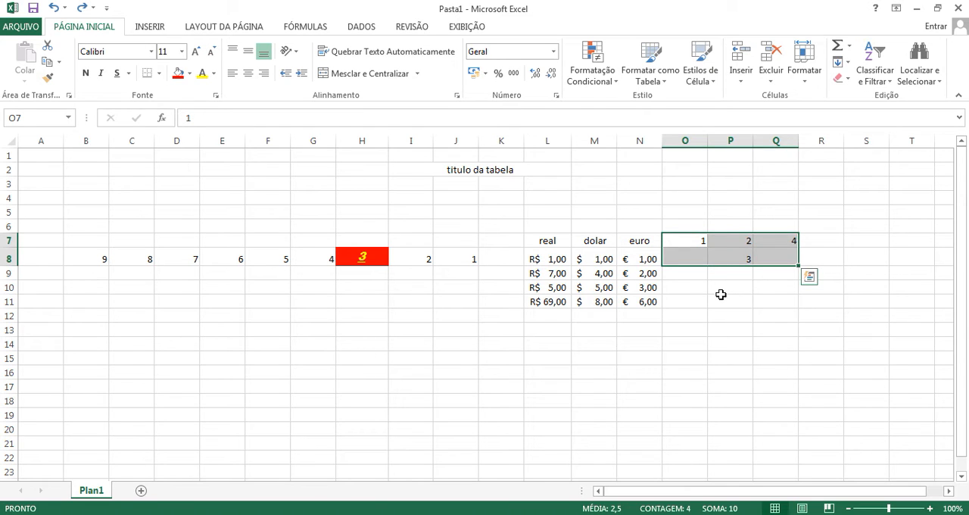
Step: Enter the value 12 in cell R8 and apply the Hora number format to it
{"action": "left_click", "coordinate": [721, 295]}
{"action": "left_click", "coordinate": [832, 258]}
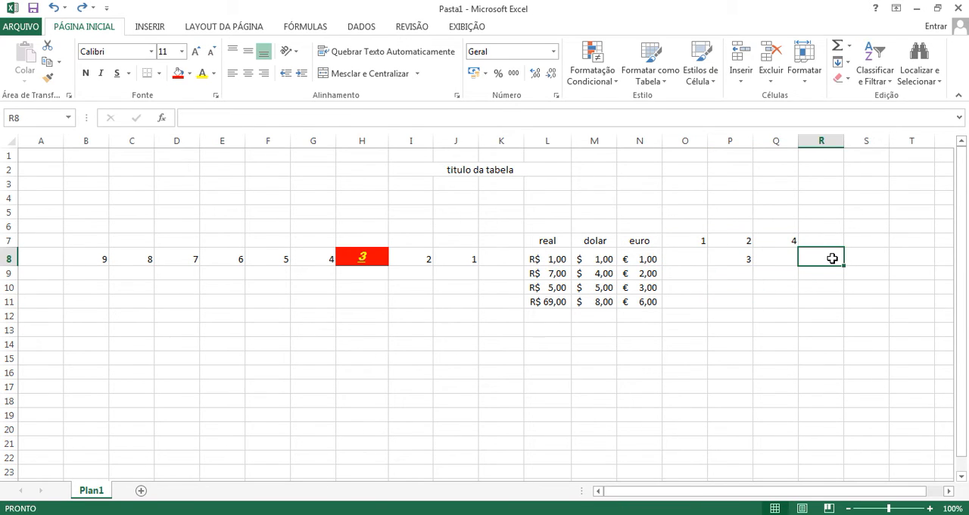
{"action": "type", "text": "2"}
{"action": "key", "text": "Return"}
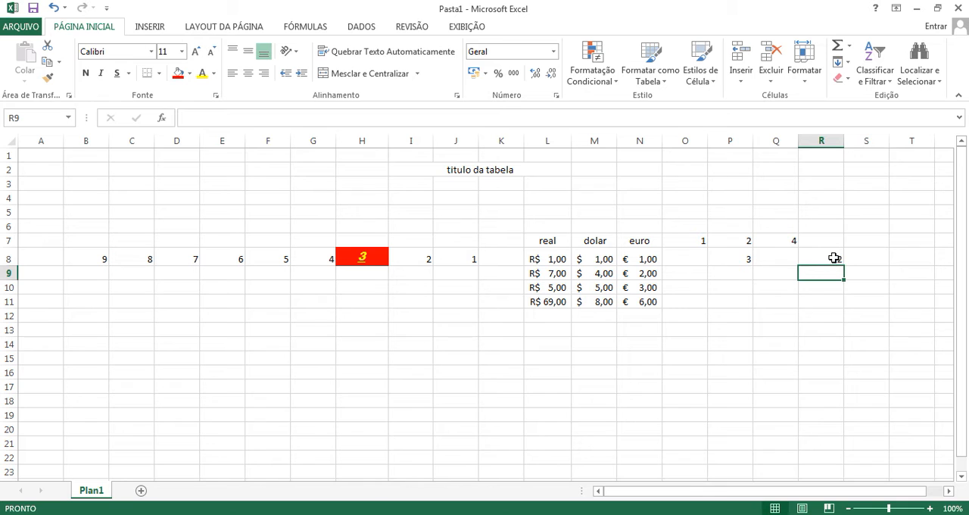
{"action": "left_click", "coordinate": [834, 258]}
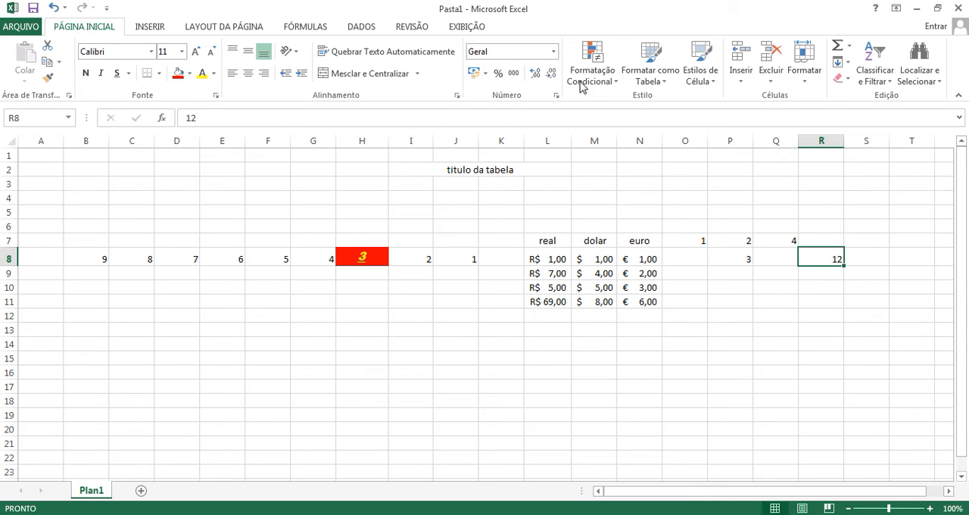
{"action": "left_click", "coordinate": [555, 52]}
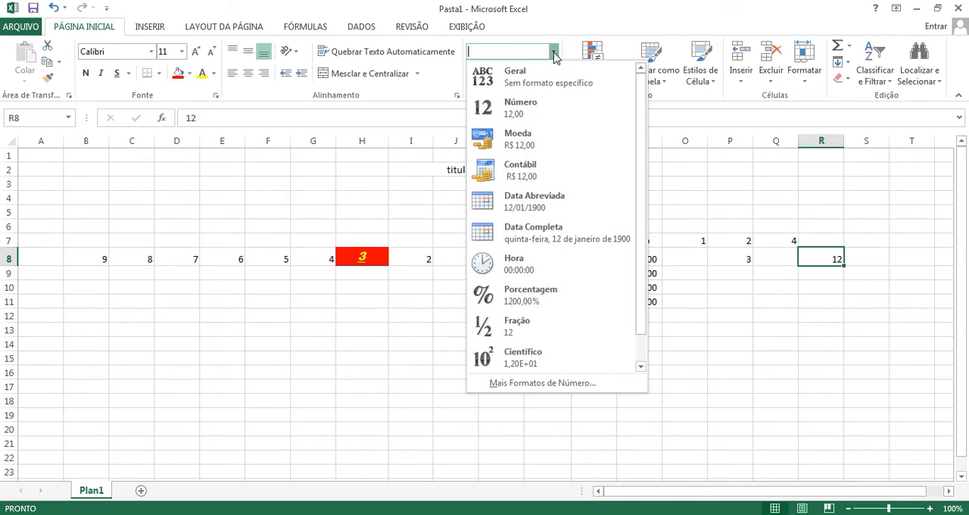
{"action": "left_click", "coordinate": [533, 263]}
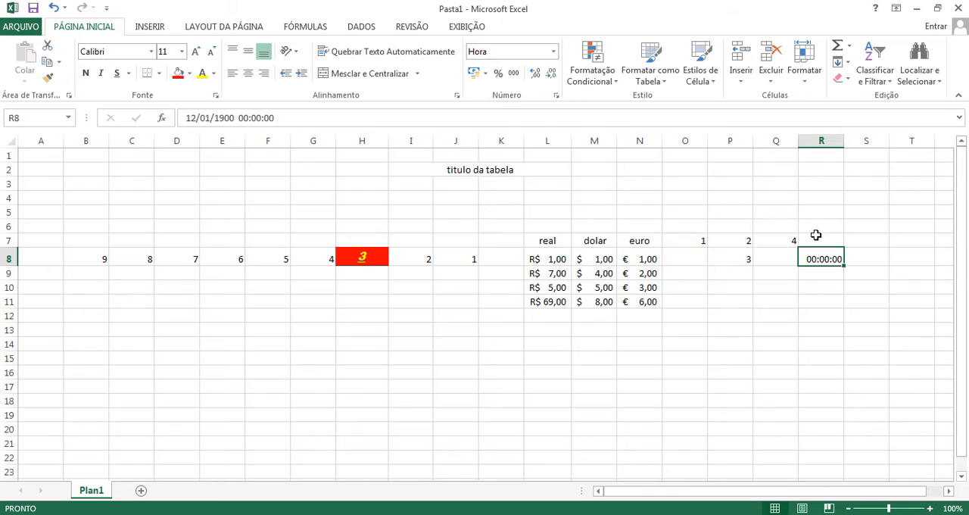
Step: Change the time in cell R8 to 00:20:00
{"action": "double_click", "coordinate": [822, 261]}
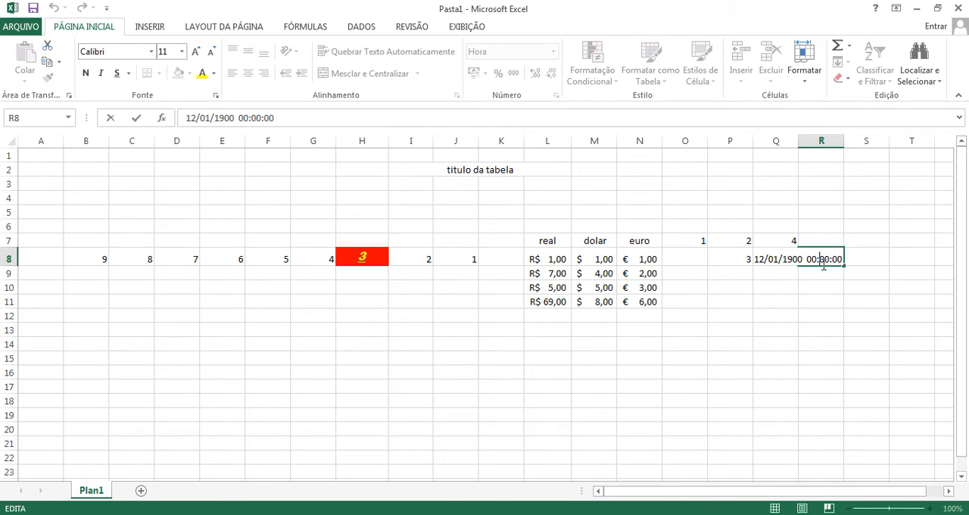
{"action": "key", "text": "BackSpace"}
{"action": "type", "text": "2"}
{"action": "key", "text": "Return"}
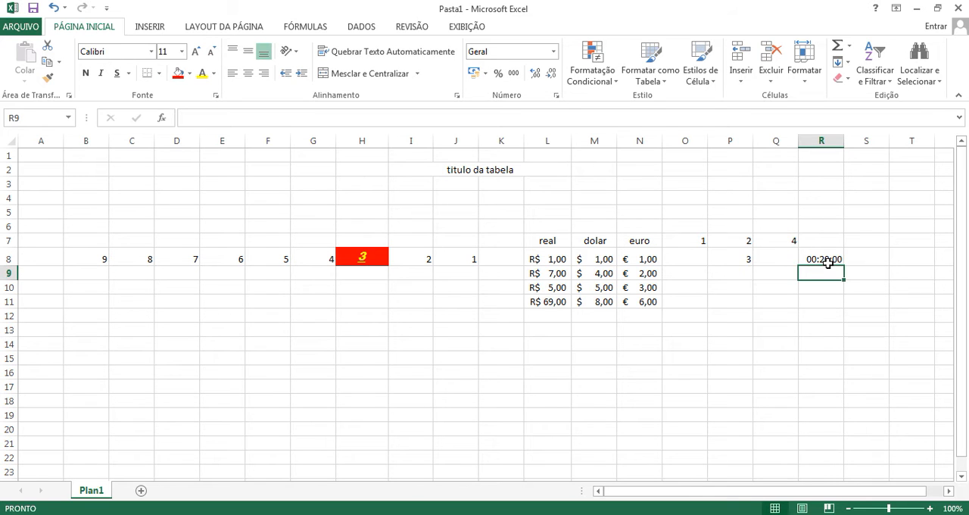
Step: Inspect the full date and time stored in cell R8, and delete the cell's contents
{"action": "left_click", "coordinate": [828, 261]}
{"action": "double_click", "coordinate": [821, 252]}
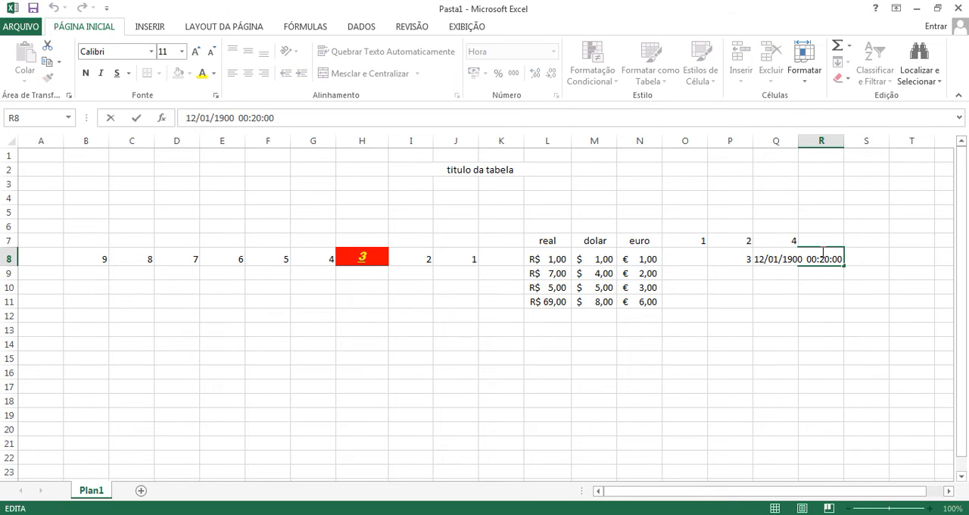
{"action": "left_click", "coordinate": [833, 285]}
{"action": "left_click", "coordinate": [826, 258]}
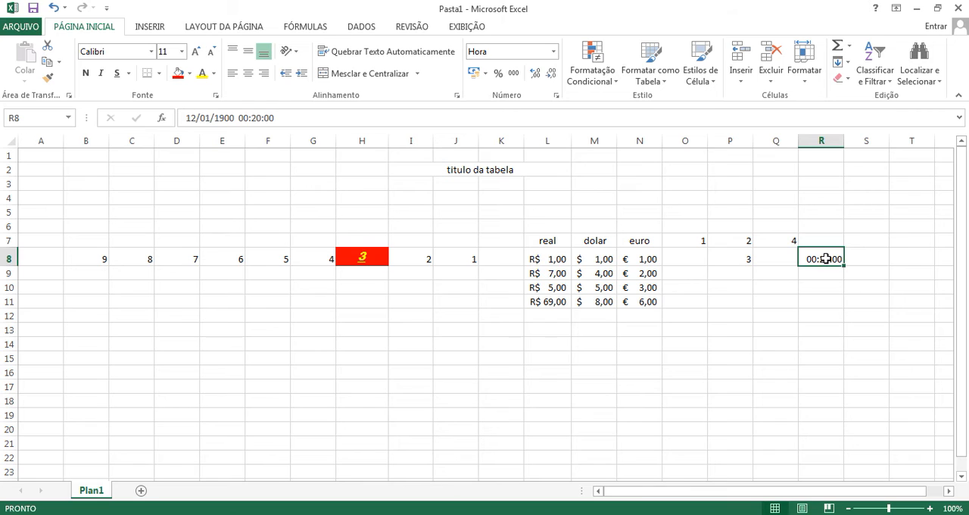
{"action": "double_click", "coordinate": [826, 261]}
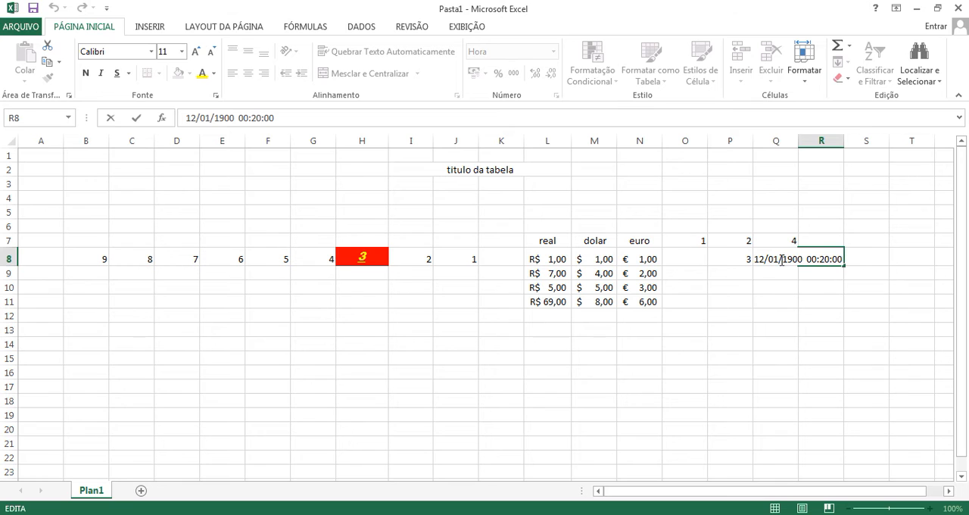
{"action": "key", "text": "Escape"}
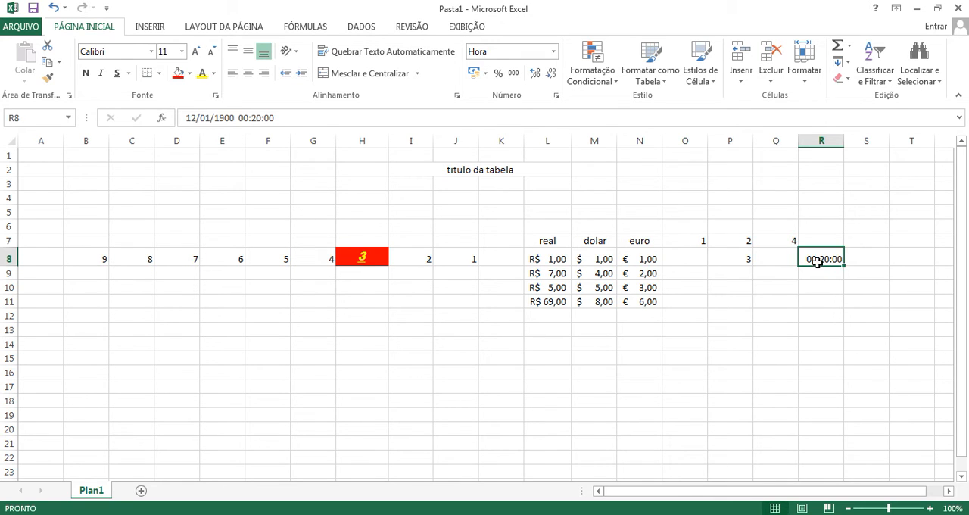
{"action": "key", "text": "Delete"}
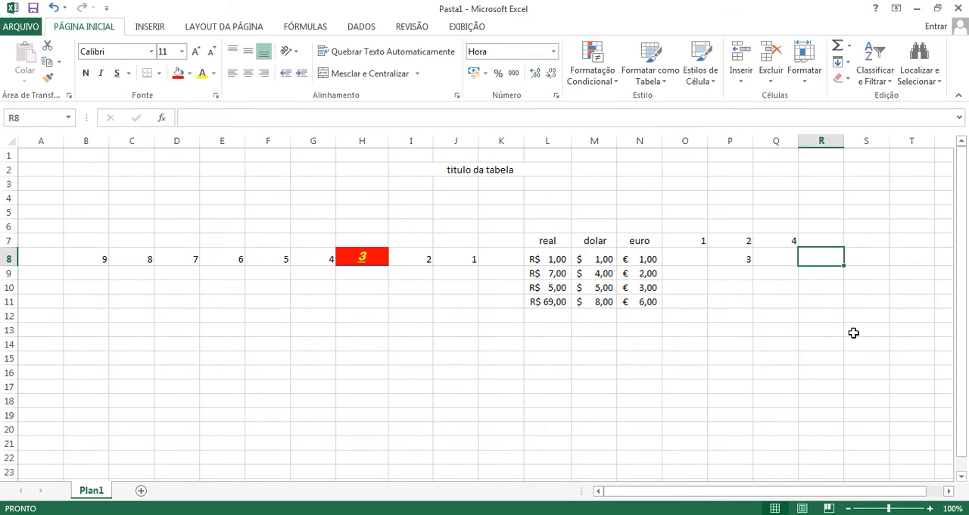
Step: Apply the Data Abreviada format to cell S8, enter the value 23 and inspect the cell
{"action": "left_click", "coordinate": [861, 244]}
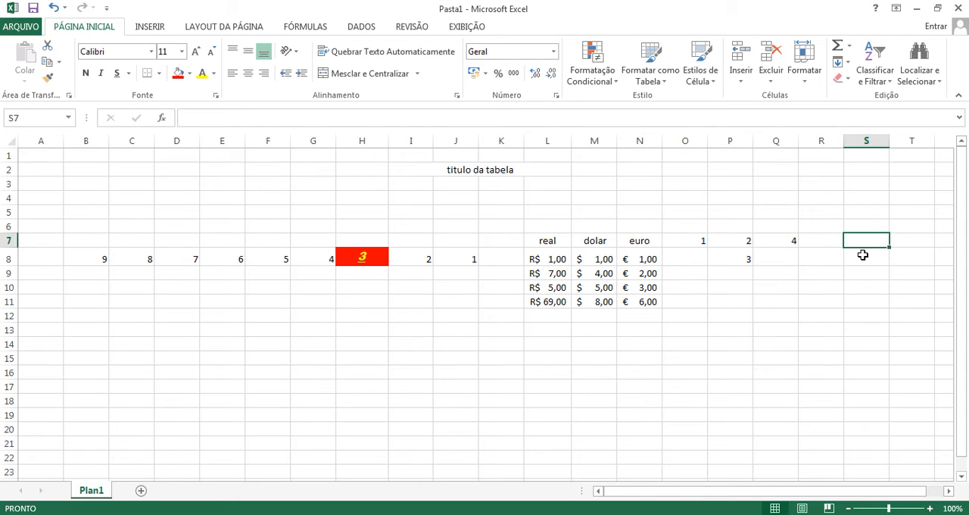
{"action": "left_click", "coordinate": [862, 255]}
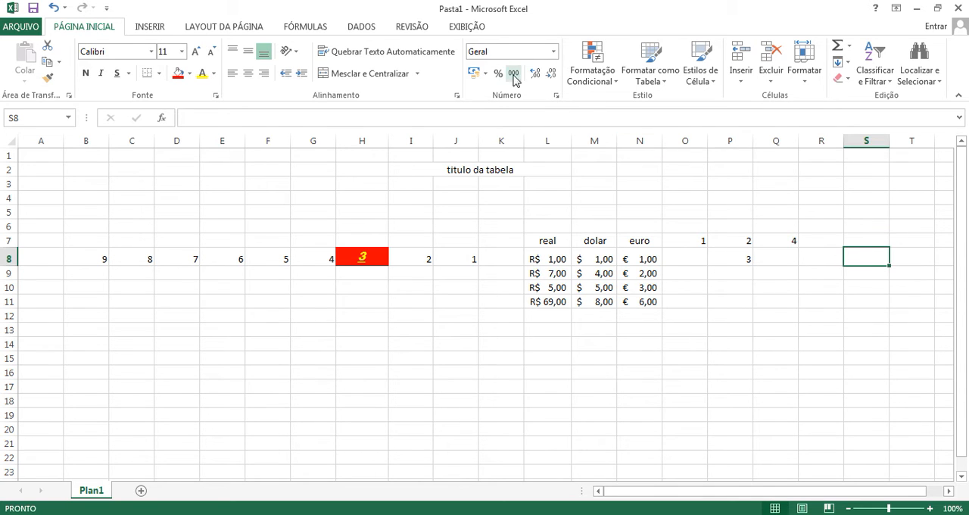
{"action": "left_click", "coordinate": [553, 50]}
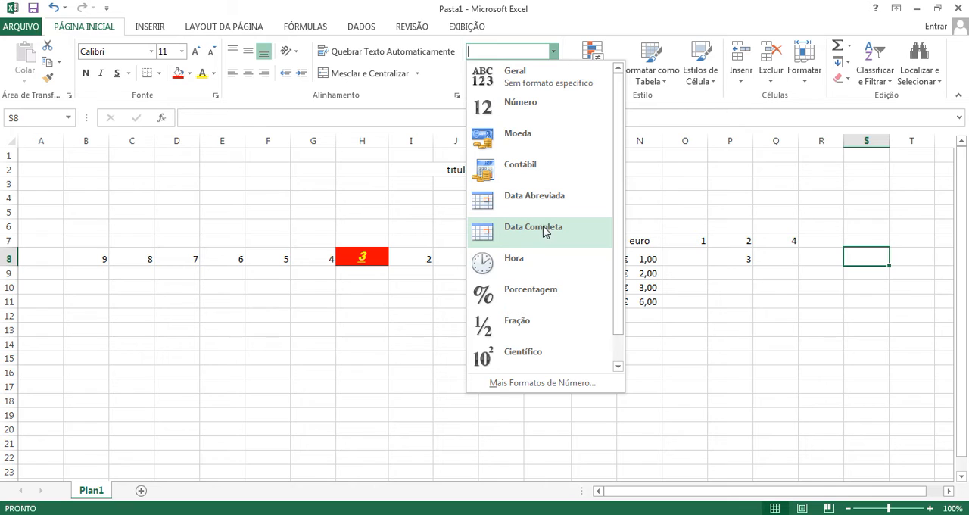
{"action": "left_click", "coordinate": [527, 197]}
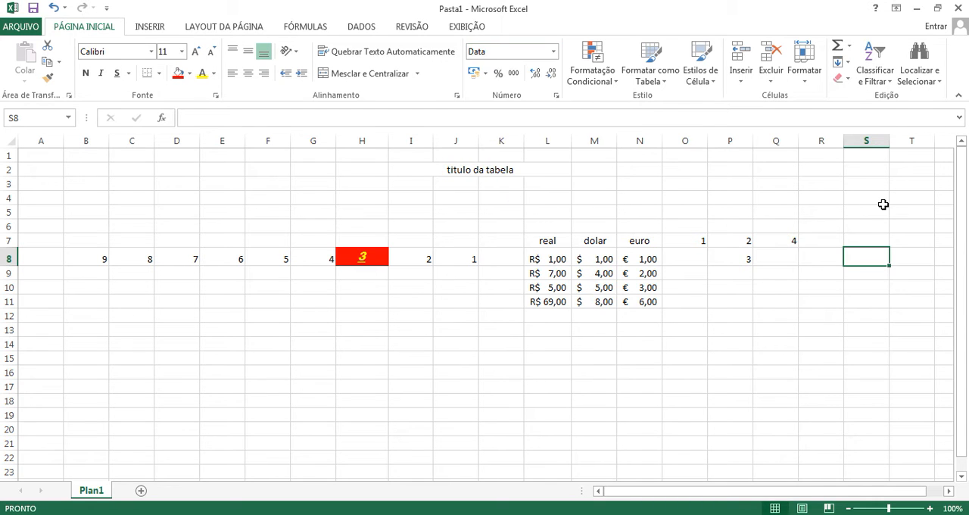
{"action": "type", "text": "23"}
{"action": "key", "text": "Return"}
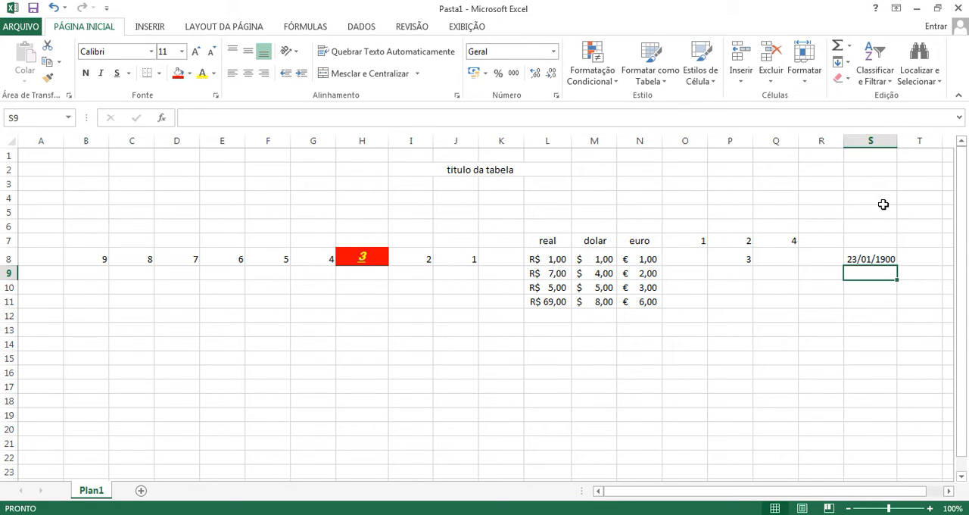
{"action": "double_click", "coordinate": [865, 259]}
{"action": "left_click", "coordinate": [867, 289]}
{"action": "left_click", "coordinate": [868, 258]}
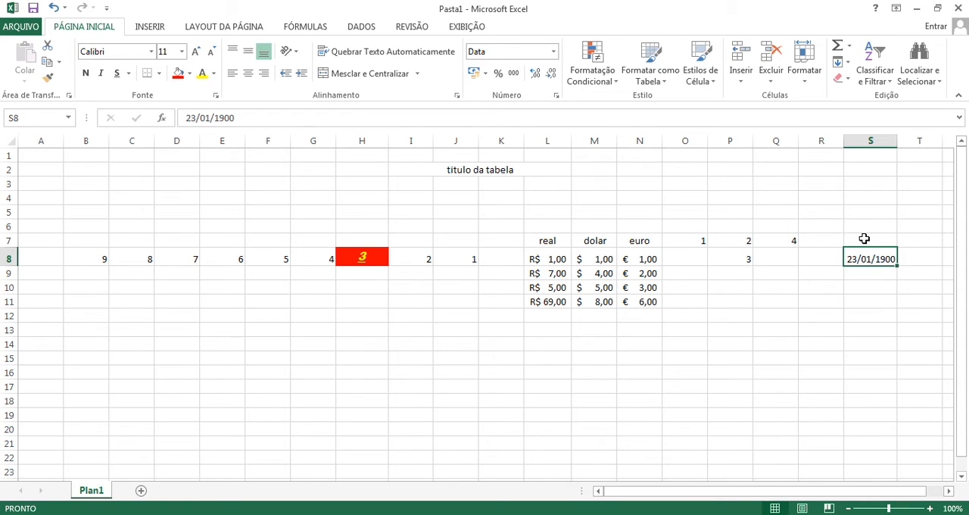
Step: Apply the Data Completa format to cell H11 and enter the value 2
{"action": "left_click", "coordinate": [374, 302]}
{"action": "left_click", "coordinate": [554, 51]}
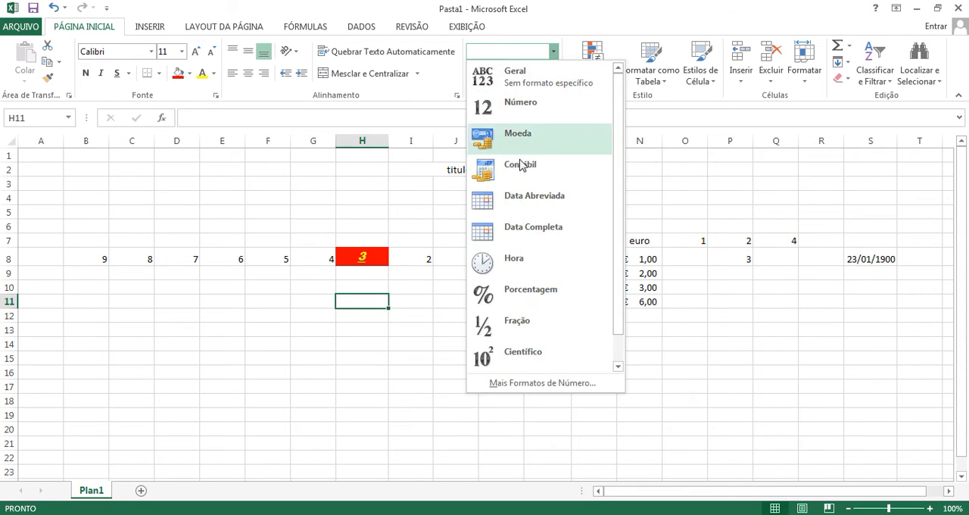
{"action": "left_click", "coordinate": [531, 227]}
{"action": "type", "text": "2"}
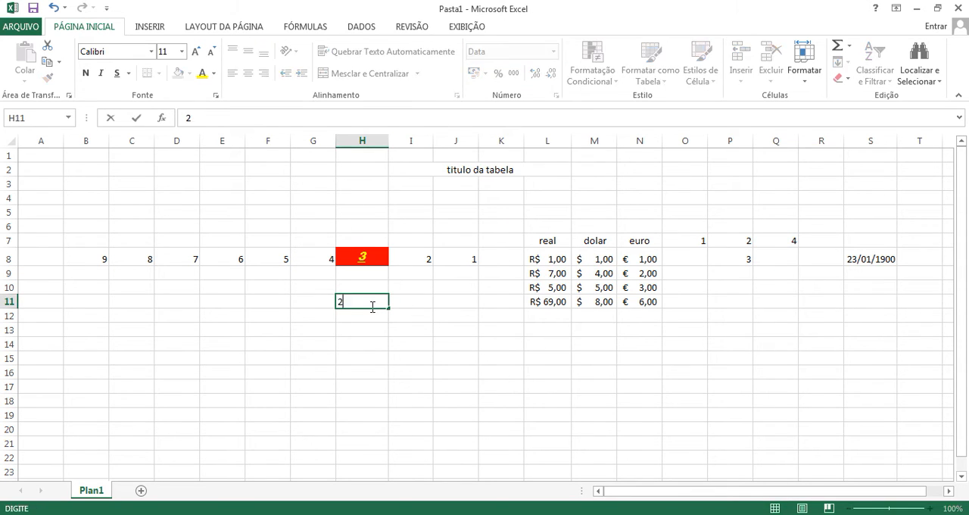
{"action": "key", "text": "Return"}
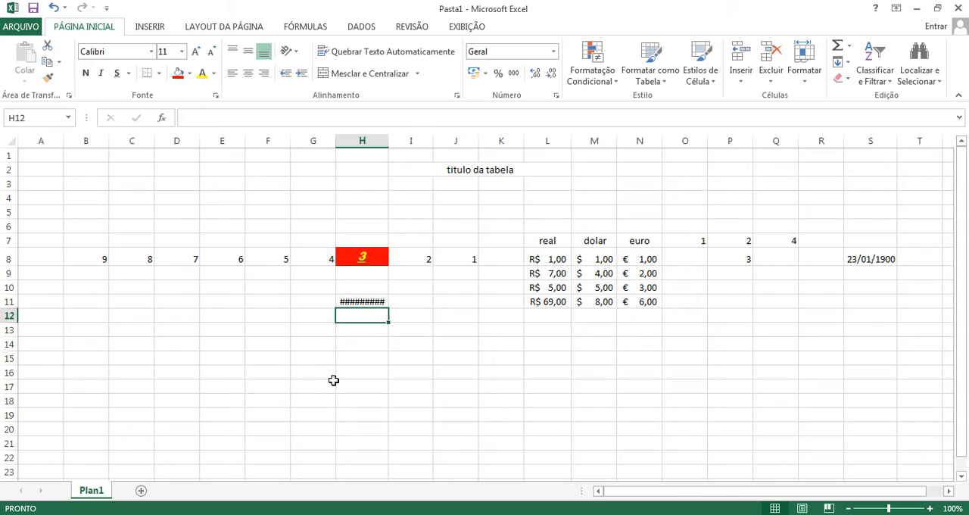
Step: Autofit column H to its contents and fill the date in H11 down to H22
{"action": "double_click", "coordinate": [389, 141]}
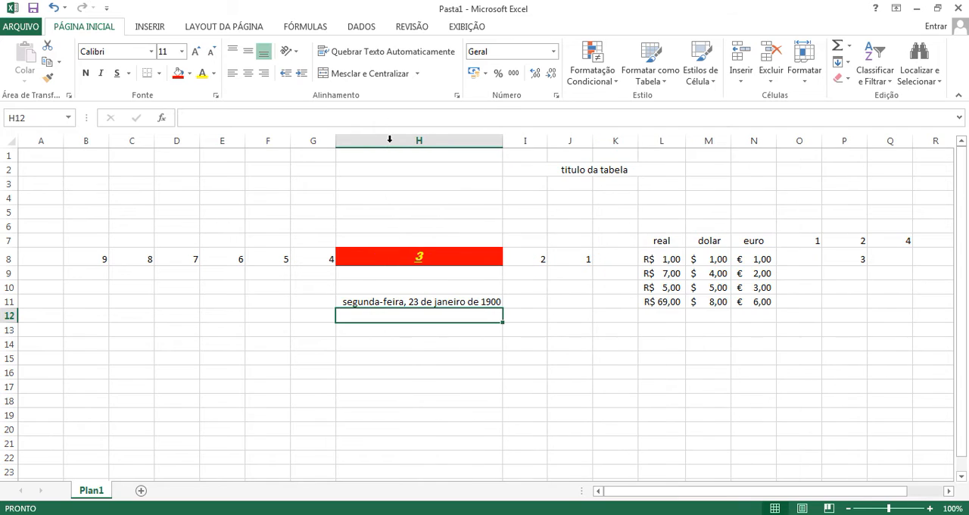
{"action": "left_click", "coordinate": [438, 302]}
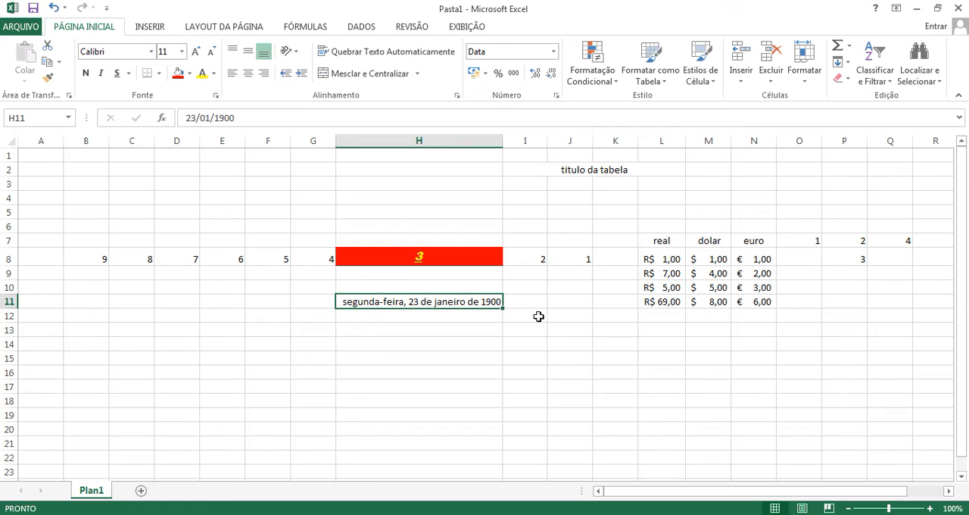
{"action": "left_click_drag", "start_coordinate": [504, 307], "coordinate": [504, 464]}
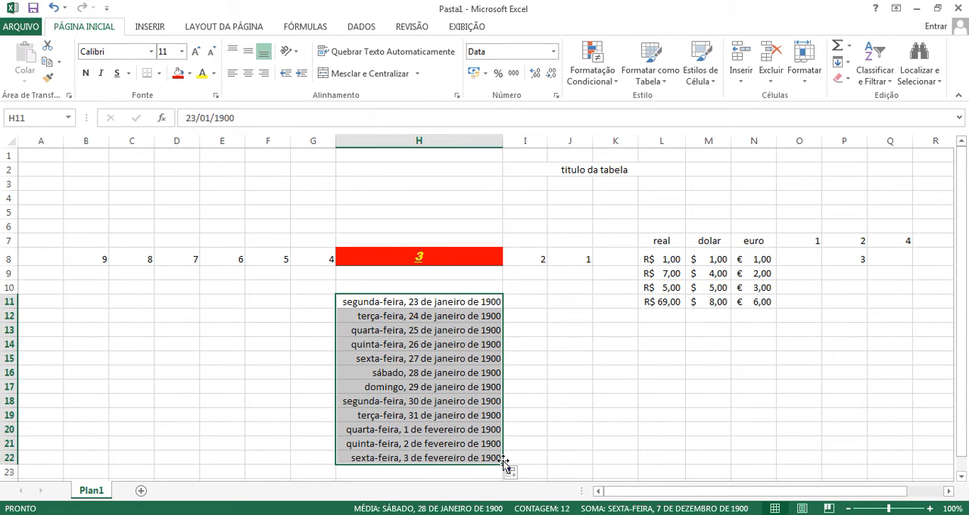
{"action": "left_click", "coordinate": [515, 303]}
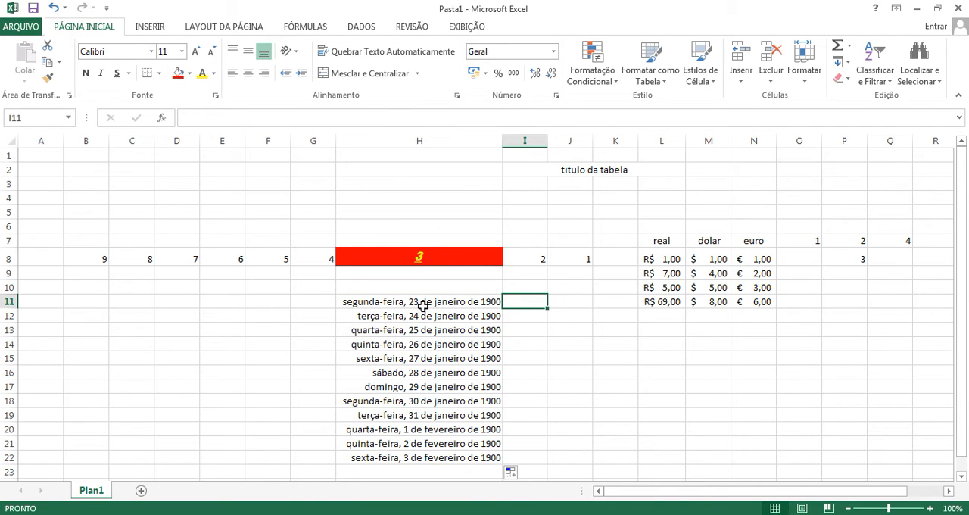
Step: Examine the filled dates one by one from H11 to H20 and their stored values
{"action": "left_click", "coordinate": [422, 307]}
{"action": "left_click", "coordinate": [423, 315]}
{"action": "left_click", "coordinate": [422, 330]}
{"action": "left_click", "coordinate": [424, 343]}
{"action": "left_click", "coordinate": [425, 358]}
{"action": "left_click", "coordinate": [426, 373]}
{"action": "left_click", "coordinate": [428, 387]}
{"action": "left_click", "coordinate": [429, 400]}
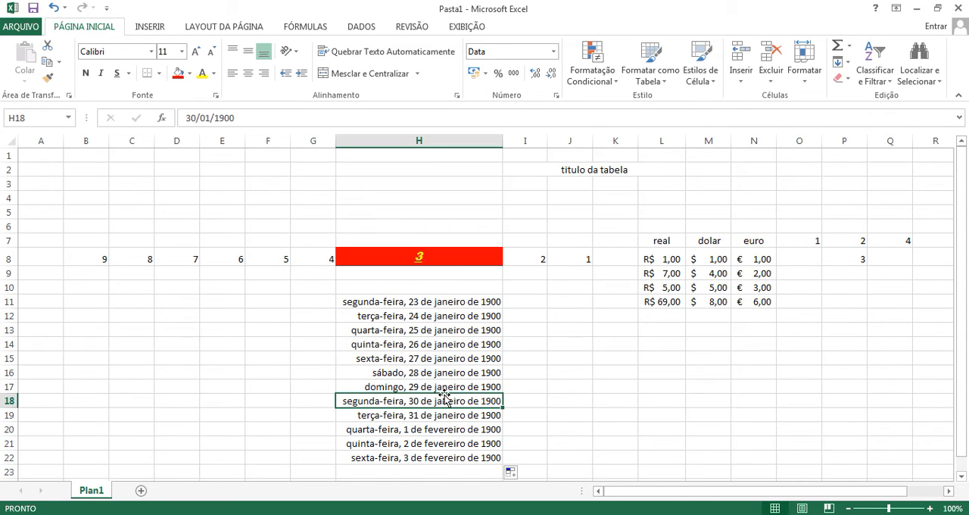
{"action": "left_click", "coordinate": [447, 415]}
{"action": "left_click", "coordinate": [459, 428]}
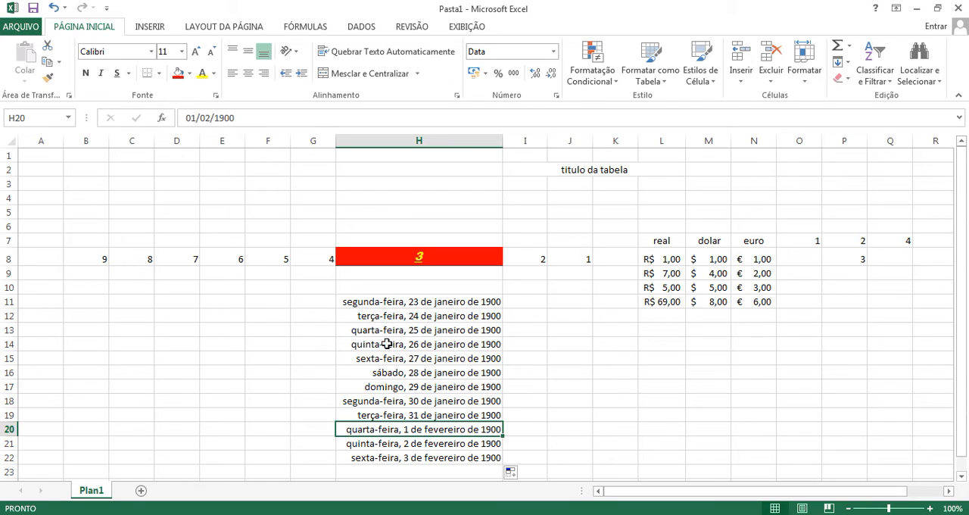
Step: Delete the series of dates from cells H11 to H22
{"action": "left_click", "coordinate": [535, 301]}
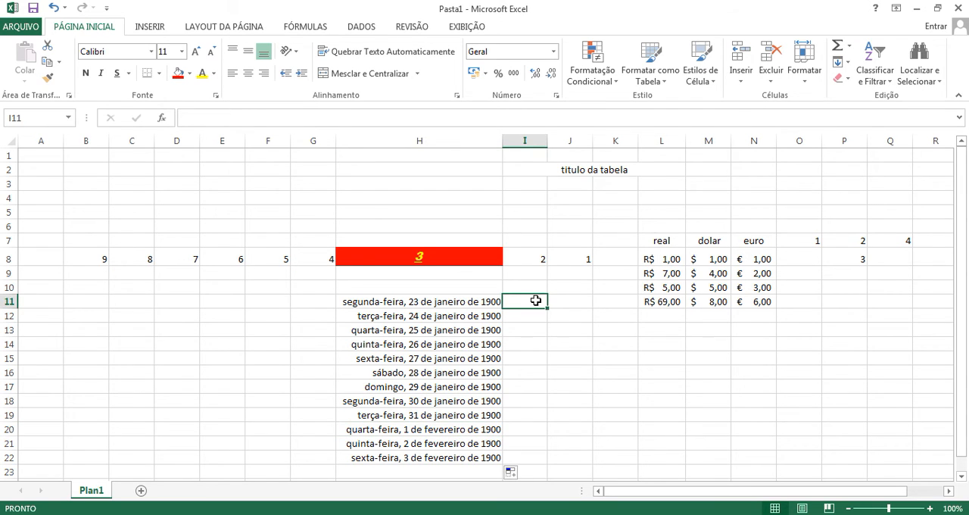
{"action": "left_click", "coordinate": [495, 301]}
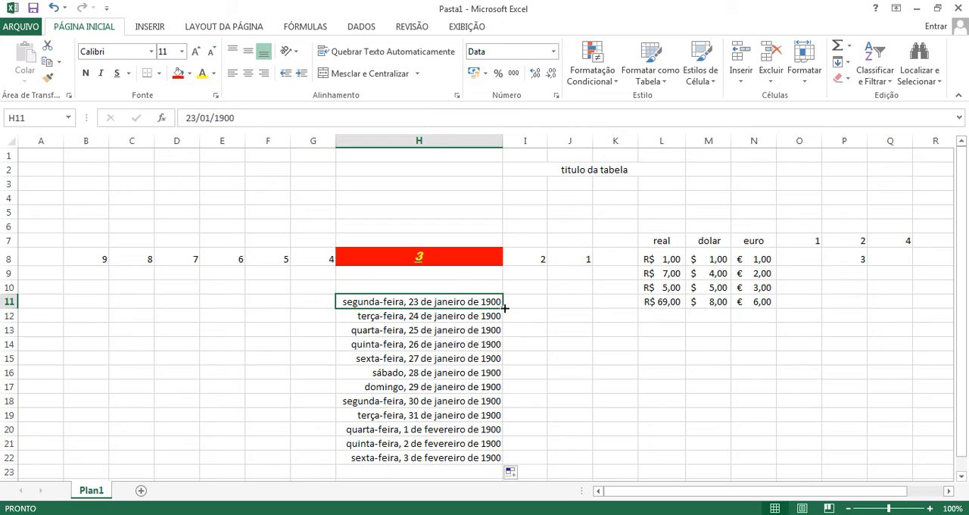
{"action": "left_click_drag", "start_coordinate": [489, 301], "coordinate": [497, 456]}
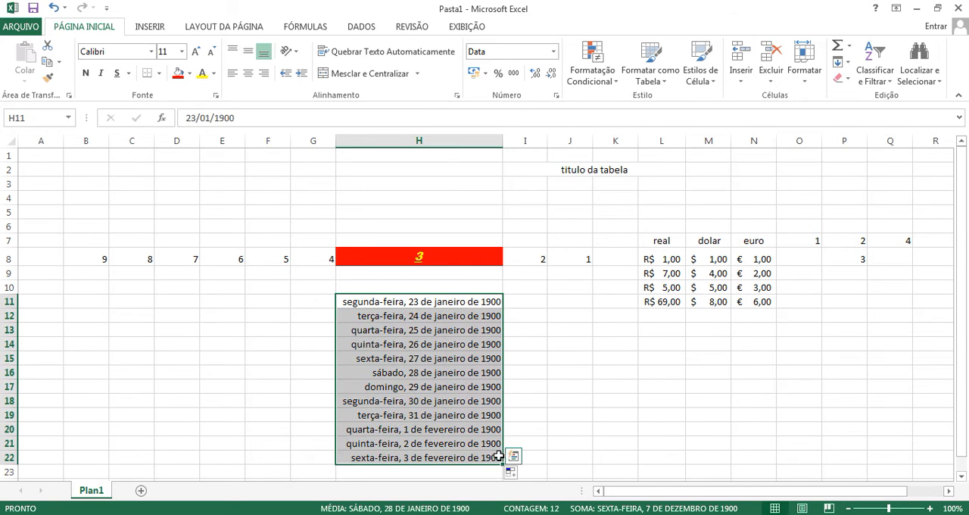
{"action": "key", "text": "Delete"}
{"action": "left_click", "coordinate": [525, 374]}
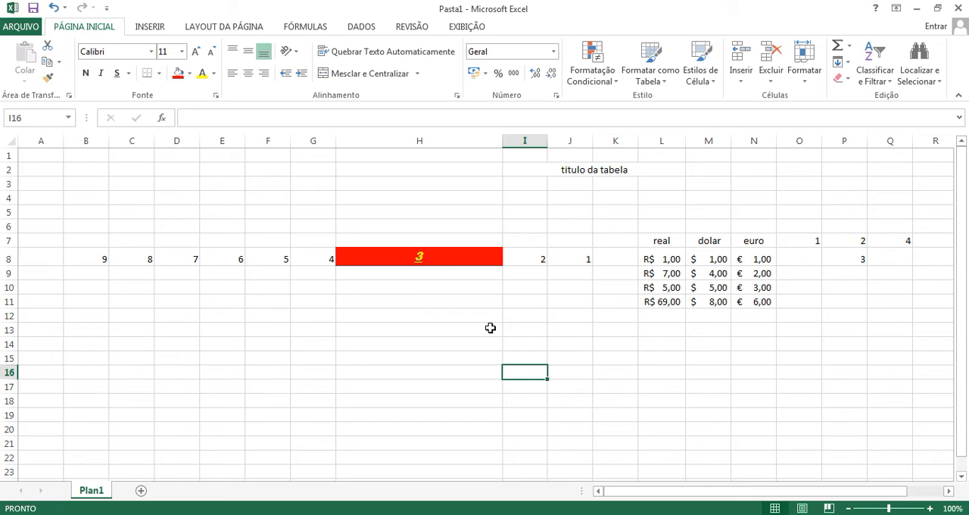
Step: Apply the percentage format (Porcentagem) to cell J8
{"action": "left_click", "coordinate": [554, 51]}
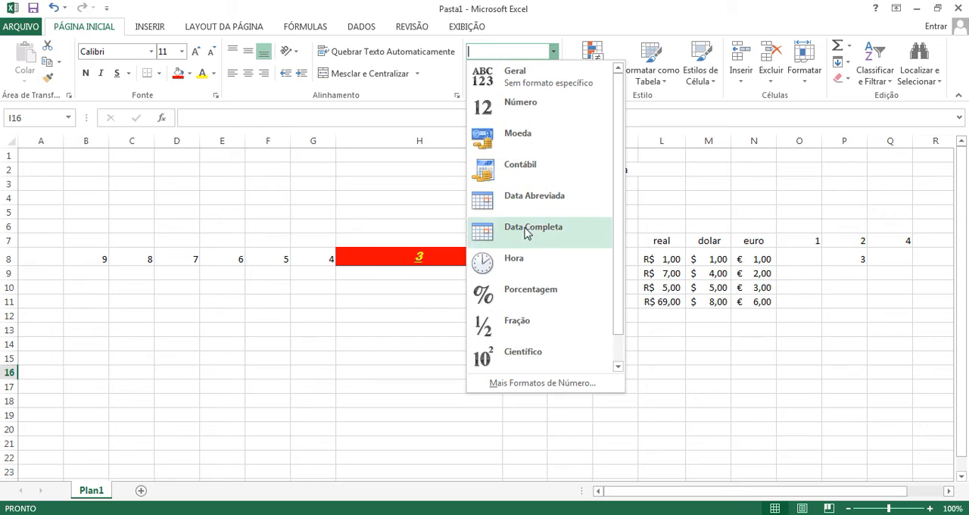
{"action": "left_click", "coordinate": [673, 263]}
{"action": "left_click", "coordinate": [671, 264]}
{"action": "left_click", "coordinate": [583, 259]}
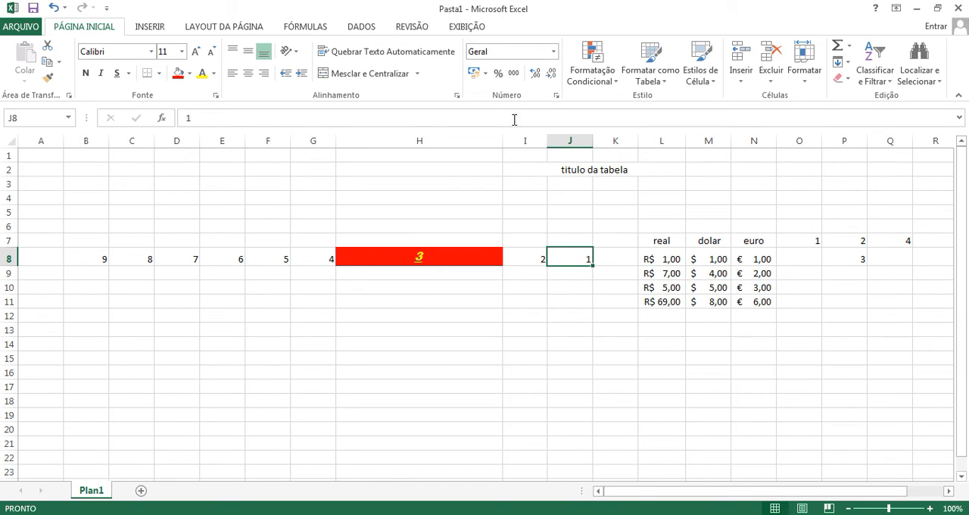
{"action": "left_click", "coordinate": [499, 78]}
{"action": "left_click", "coordinate": [584, 294]}
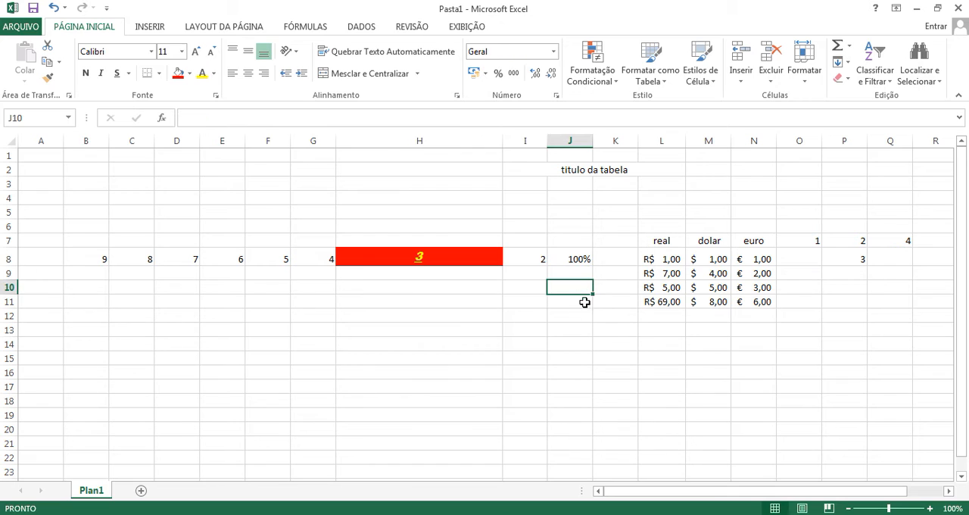
Step: Apply the thousands separator format to cell I8, add several decimal places and autofit column I
{"action": "left_click", "coordinate": [542, 261]}
{"action": "left_click", "coordinate": [514, 76]}
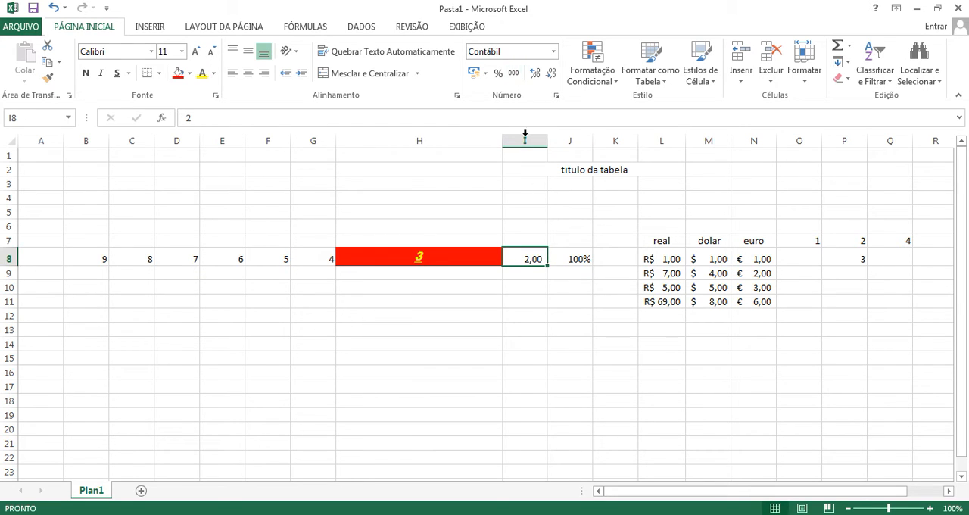
{"action": "left_click", "coordinate": [536, 76]}
{"action": "left_click", "coordinate": [535, 75]}
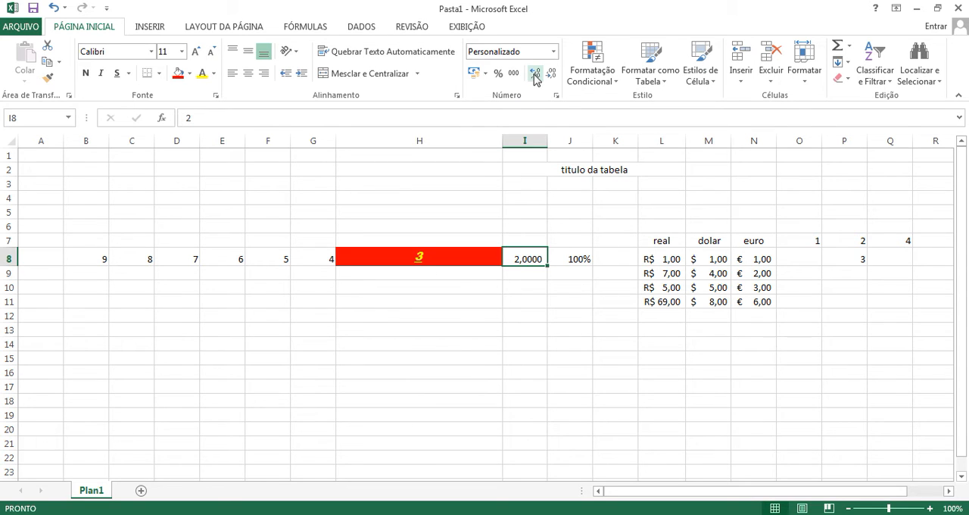
{"action": "left_click", "coordinate": [535, 76]}
{"action": "left_click", "coordinate": [535, 76]}
{"action": "double_click", "coordinate": [548, 141]}
Step: Remove all decimal places from the number in cell I8
{"action": "left_click", "coordinate": [551, 74]}
{"action": "left_click", "coordinate": [551, 74]}
{"action": "left_click", "coordinate": [551, 73]}
{"action": "left_click", "coordinate": [551, 74]}
{"action": "left_click", "coordinate": [551, 73]}
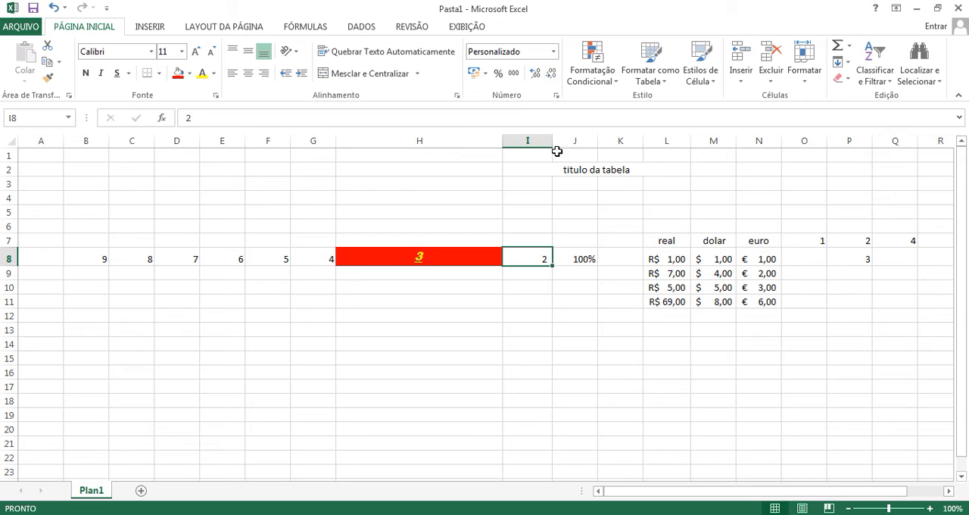
{"action": "left_click", "coordinate": [535, 289]}
Step: Examine the number formats of the cells in and around row 8, including the percentage and the real, dolar and euro columns
{"action": "left_click", "coordinate": [465, 261]}
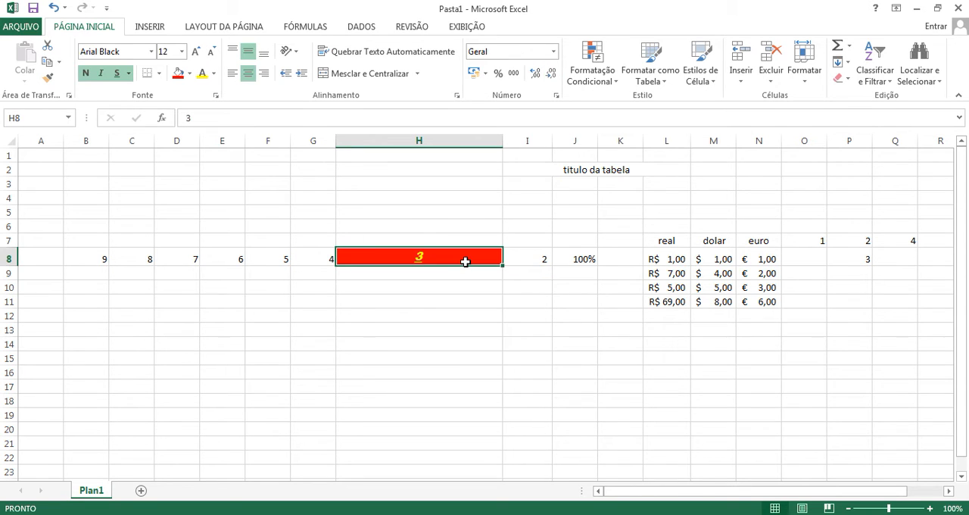
{"action": "left_click", "coordinate": [541, 262]}
{"action": "left_click", "coordinate": [575, 261]}
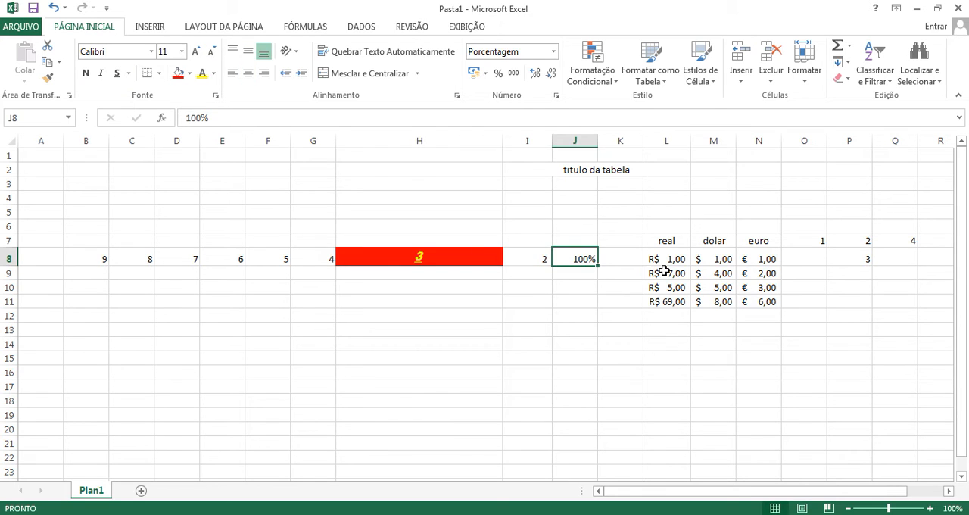
{"action": "left_click", "coordinate": [664, 271]}
{"action": "left_click", "coordinate": [696, 273]}
{"action": "left_click", "coordinate": [767, 259]}
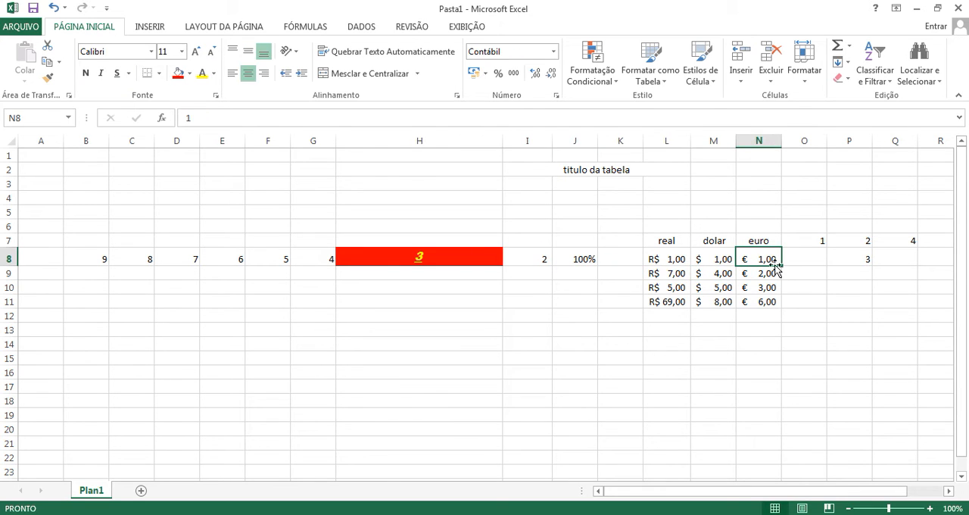
{"action": "left_click", "coordinate": [852, 259]}
{"action": "left_click", "coordinate": [813, 239]}
{"action": "left_click", "coordinate": [740, 256]}
{"action": "left_click", "coordinate": [716, 264]}
{"action": "left_click", "coordinate": [668, 285]}
{"action": "left_click", "coordinate": [577, 262]}
{"action": "left_click", "coordinate": [527, 261]}
{"action": "left_click", "coordinate": [477, 259]}
{"action": "left_click", "coordinate": [529, 260]}
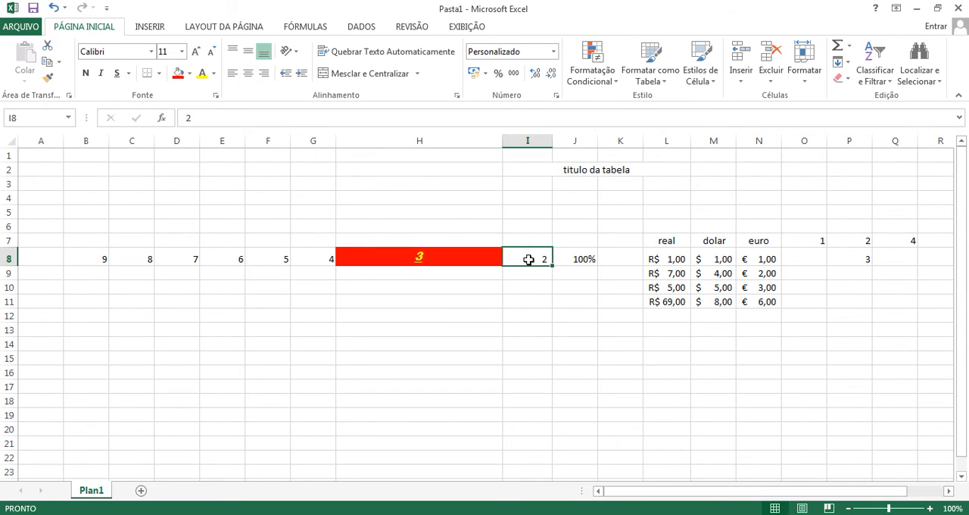
{"action": "left_click", "coordinate": [574, 261]}
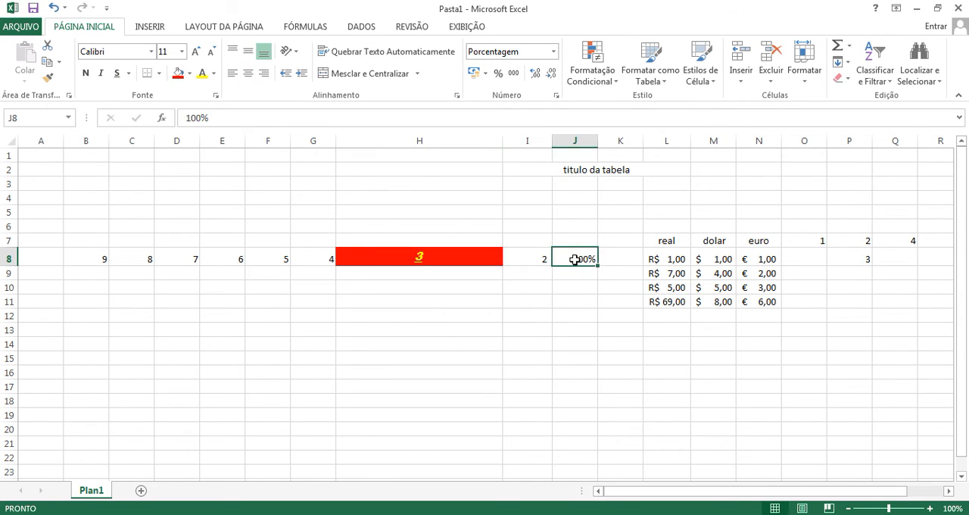
Step: Show three decimal places in cell I8 and replace its value with 5
{"action": "left_click", "coordinate": [527, 257]}
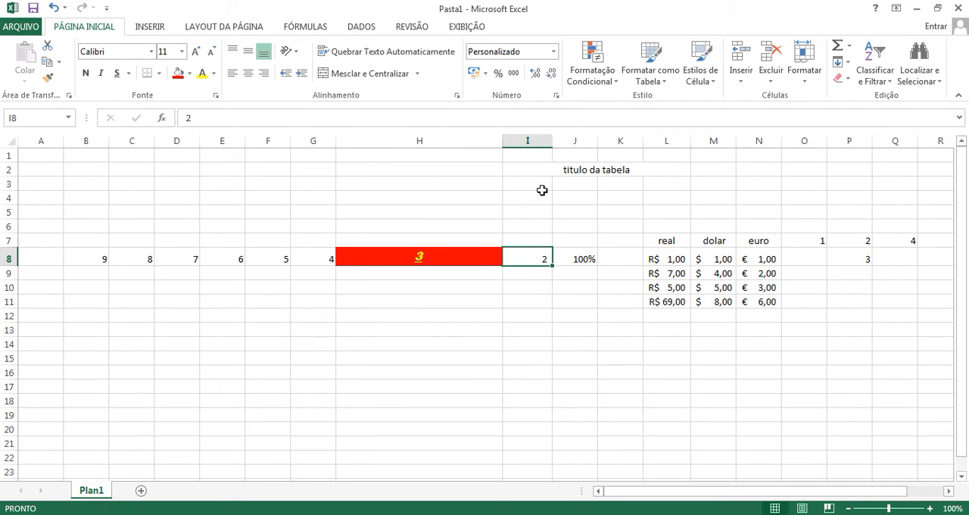
{"action": "left_click", "coordinate": [536, 73]}
{"action": "left_click", "coordinate": [535, 74]}
{"action": "left_click", "coordinate": [535, 73]}
{"action": "left_click", "coordinate": [540, 287]}
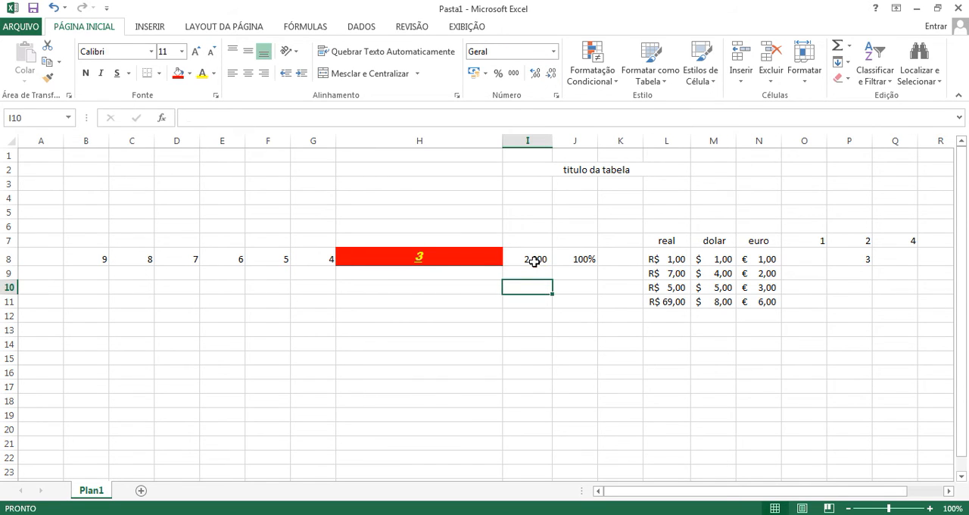
{"action": "left_click", "coordinate": [535, 262]}
{"action": "type", "text": "5"}
{"action": "key", "text": "Return"}
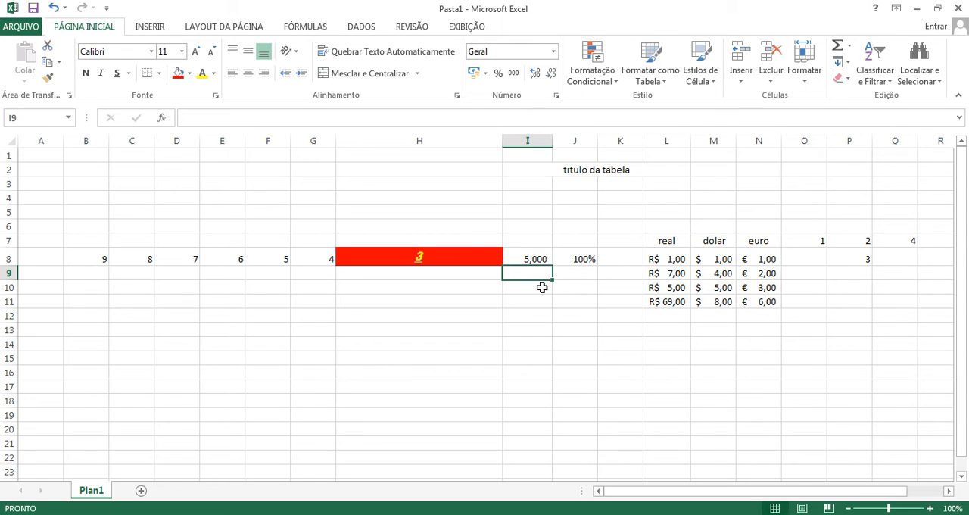
Step: Inspect the percentage format in J8 and the currency formats in cells L9, M8 and N9
{"action": "left_click", "coordinate": [589, 261]}
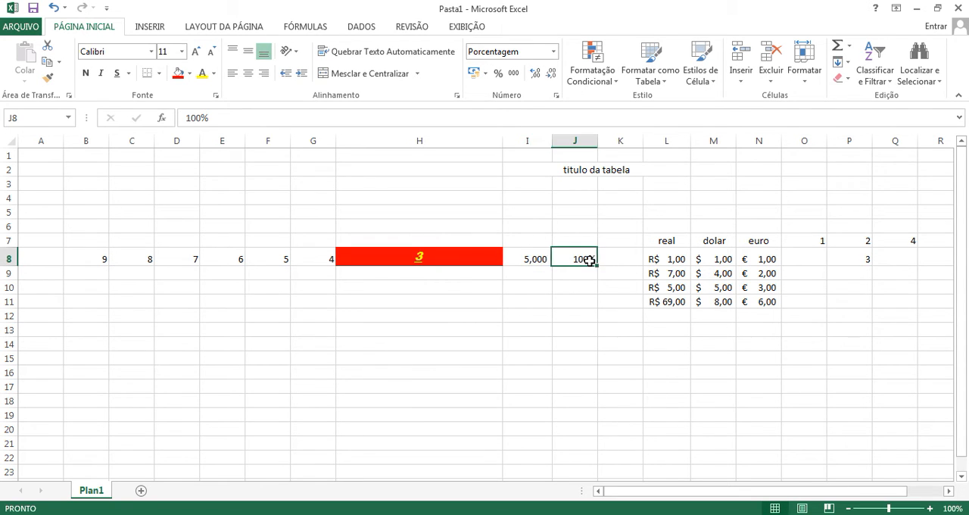
{"action": "left_click", "coordinate": [677, 268]}
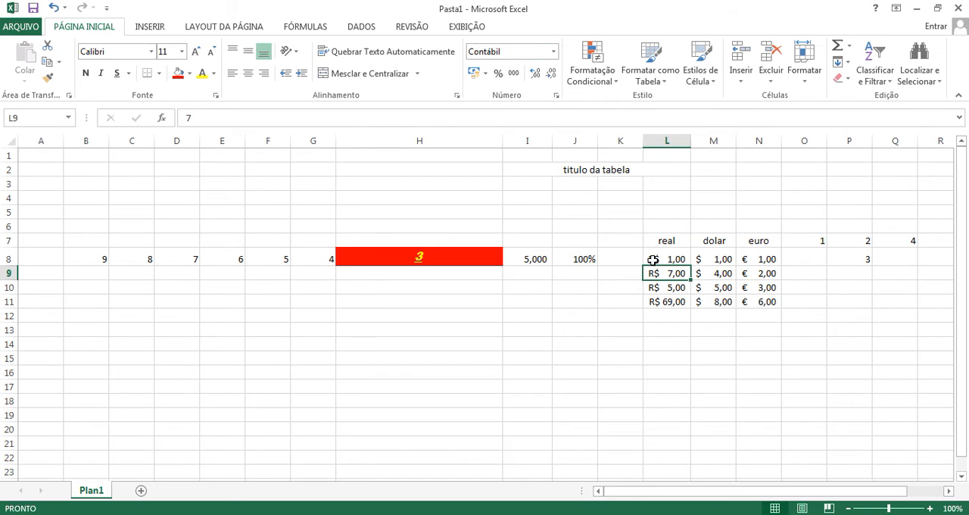
{"action": "left_click", "coordinate": [724, 257]}
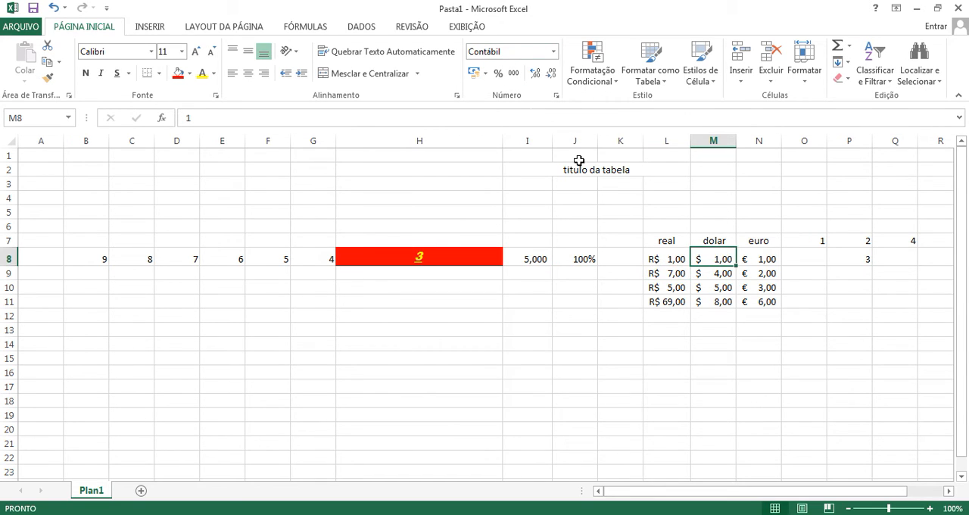
{"action": "left_click", "coordinate": [773, 277]}
{"action": "left_click", "coordinate": [601, 307]}
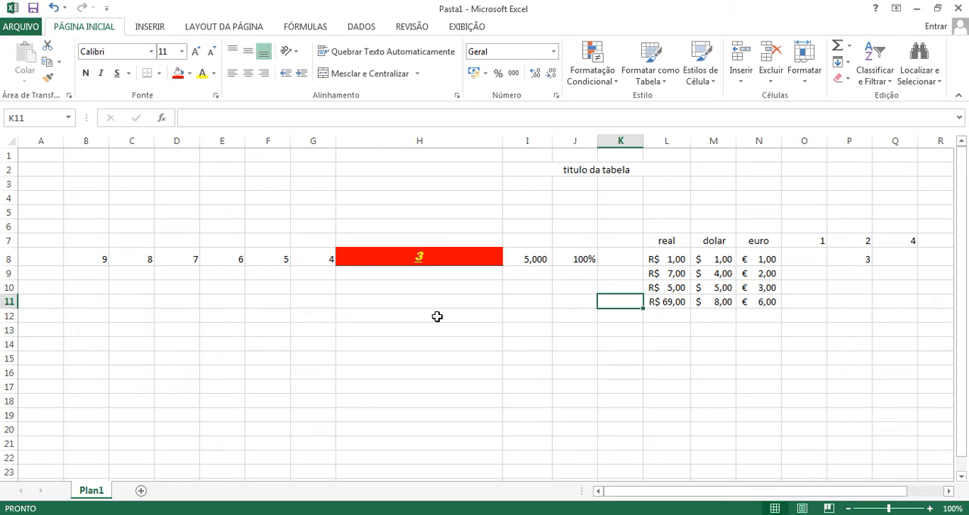
Step: Delete the contents of all the sample data, selecting from B1 down through row 15
{"action": "left_click_drag", "start_coordinate": [76, 155], "coordinate": [882, 363]}
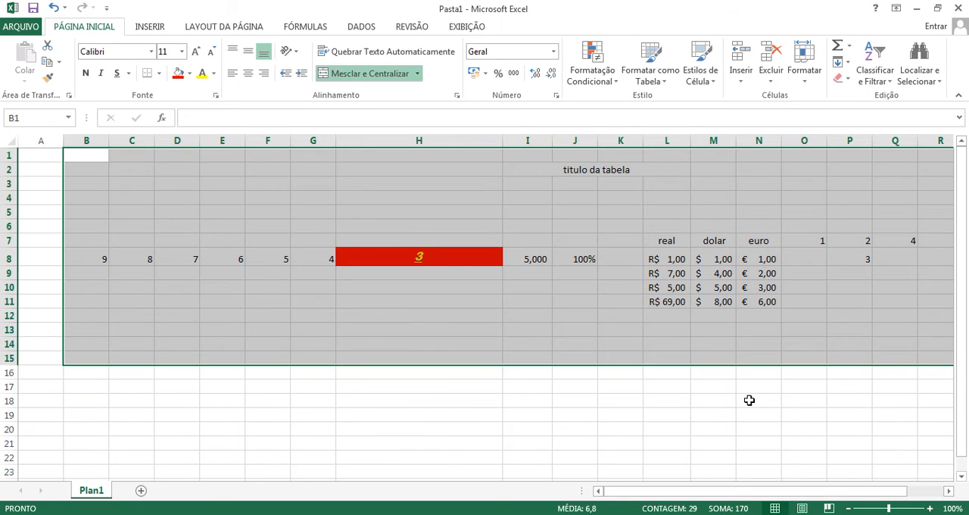
{"action": "key", "text": "Delete"}
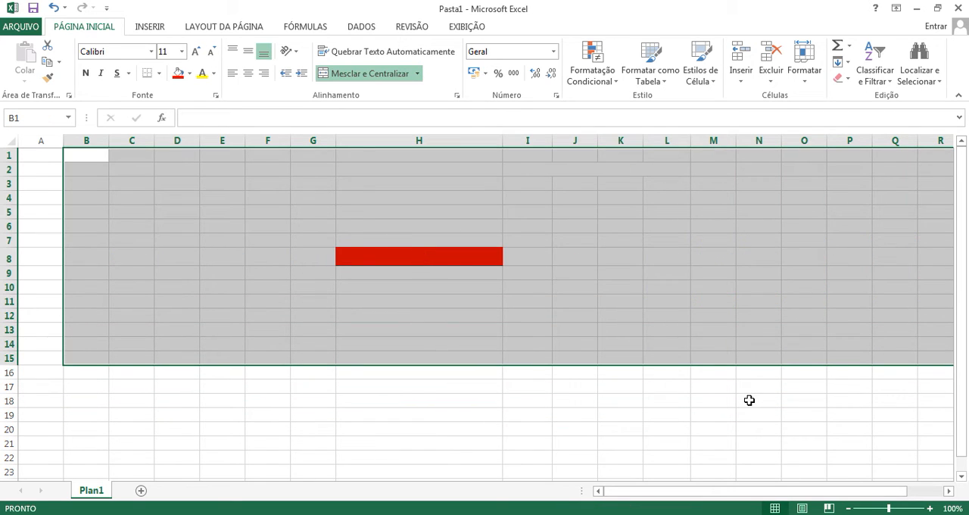
{"action": "left_click", "coordinate": [536, 288]}
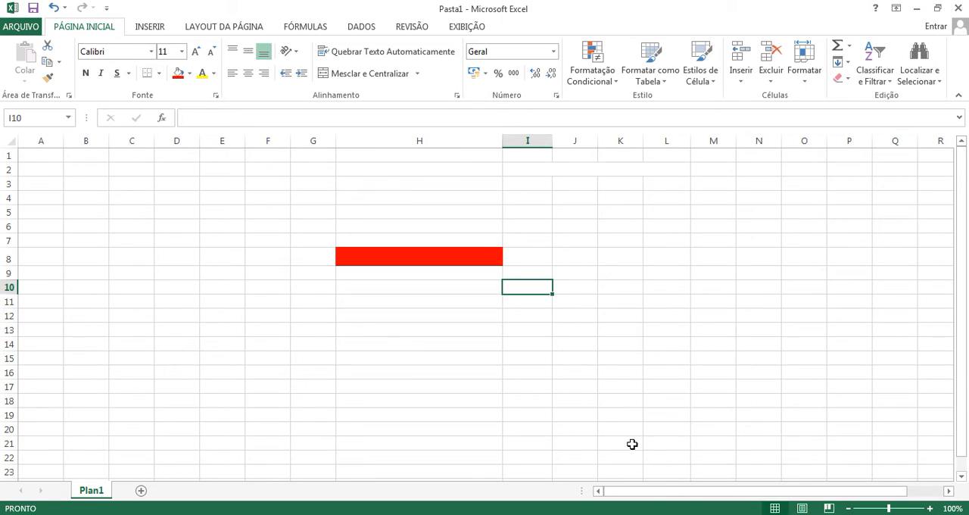
Step: Inspect the formatting kept by the emptied cells, including the red cell H8 and the former currency columns
{"action": "left_click", "coordinate": [475, 259]}
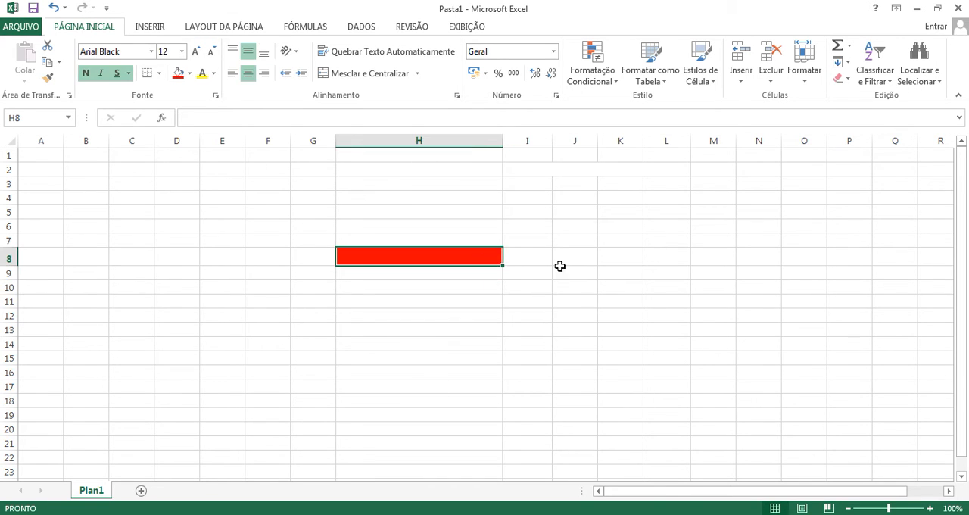
{"action": "left_click", "coordinate": [659, 272]}
{"action": "left_click", "coordinate": [700, 271]}
{"action": "left_click", "coordinate": [621, 274]}
{"action": "left_click", "coordinate": [704, 296]}
{"action": "left_click", "coordinate": [524, 274]}
{"action": "left_click", "coordinate": [581, 263]}
{"action": "left_click", "coordinate": [666, 273]}
{"action": "left_click", "coordinate": [711, 273]}
{"action": "left_click", "coordinate": [746, 274]}
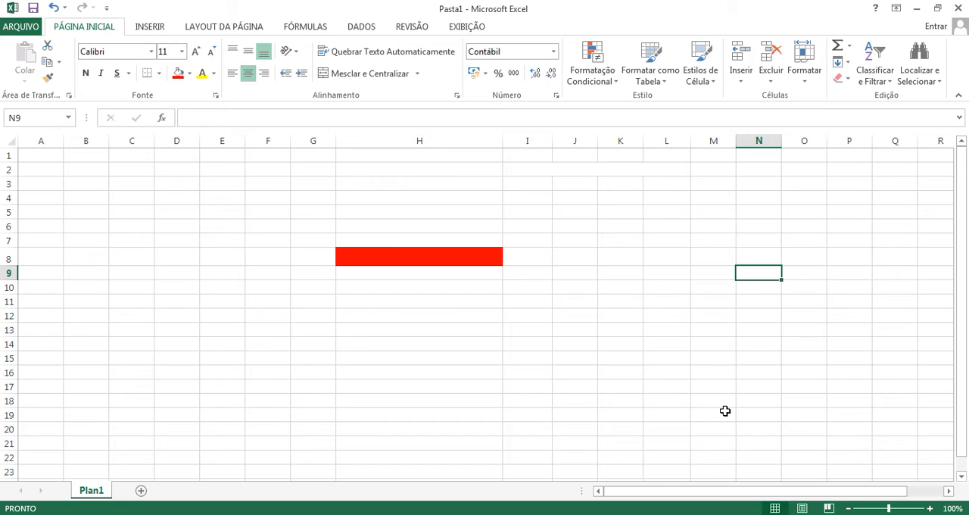
{"action": "left_click", "coordinate": [485, 252]}
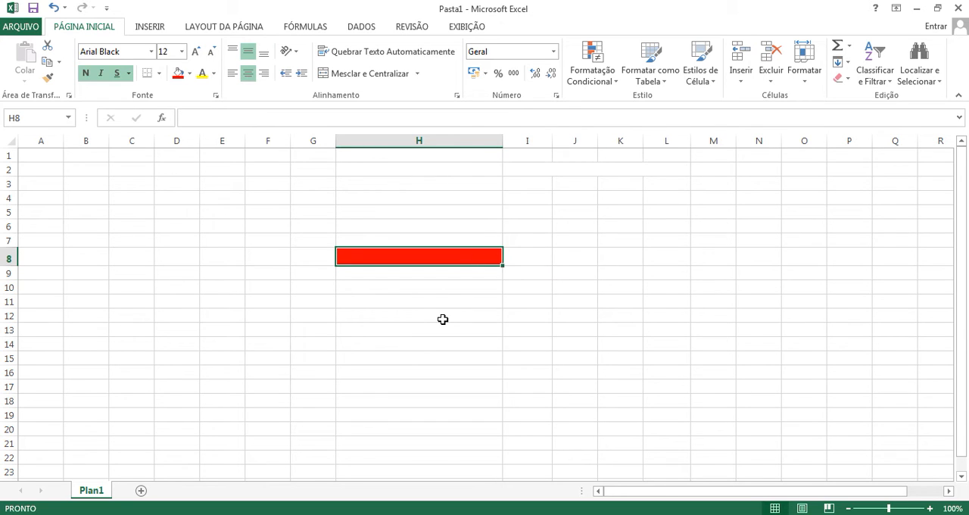
Step: Enter the sample text dsfthsrth in the red cell H8 and the value 6 in L8
{"action": "type", "text": "dsfthsrth"}
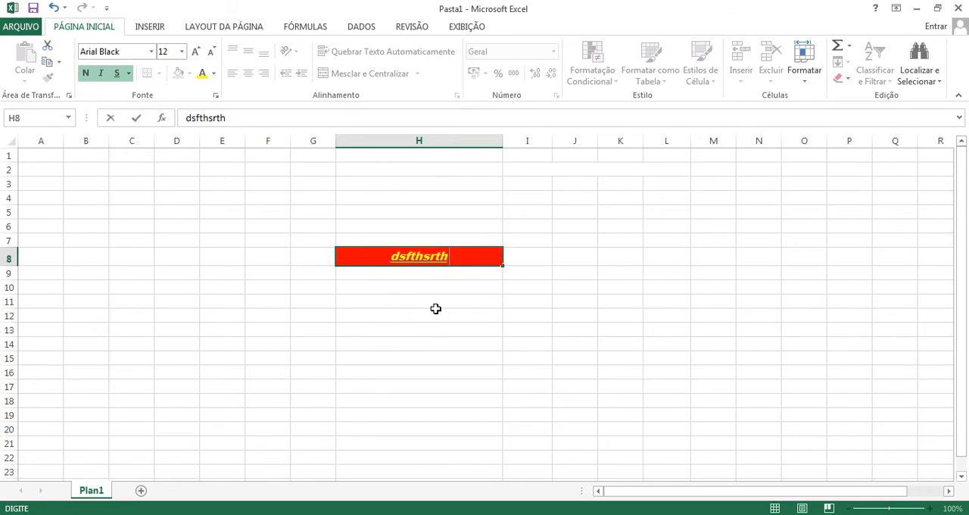
{"action": "left_click", "coordinate": [434, 312]}
{"action": "left_click", "coordinate": [673, 261]}
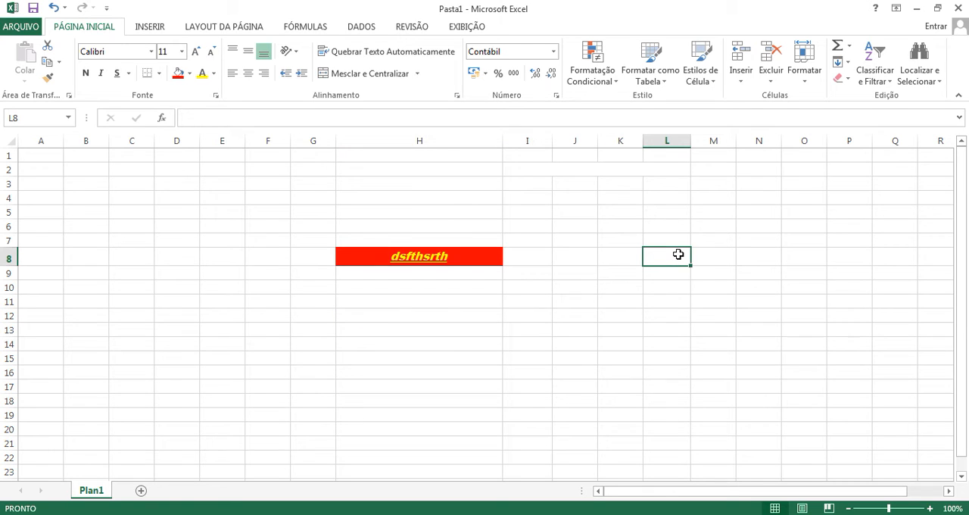
{"action": "type", "text": "6"}
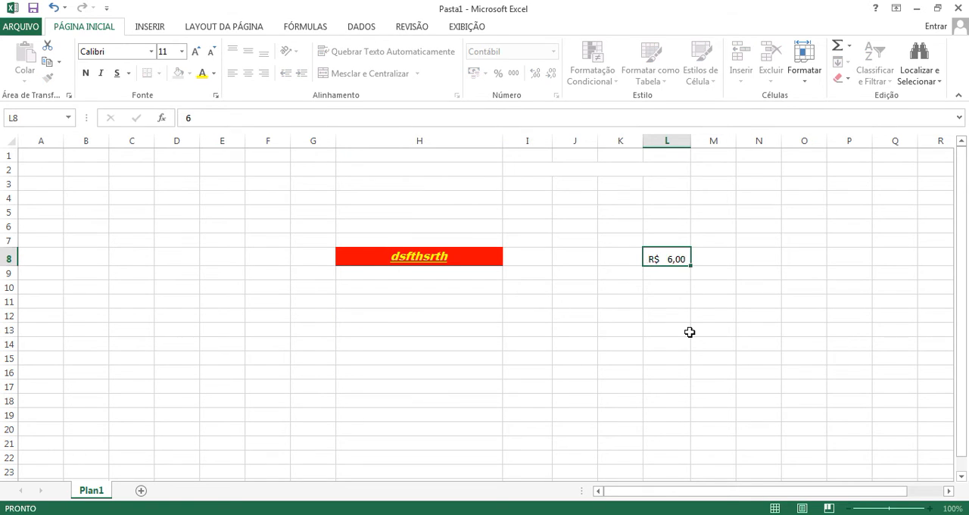
{"action": "key", "text": "Return"}
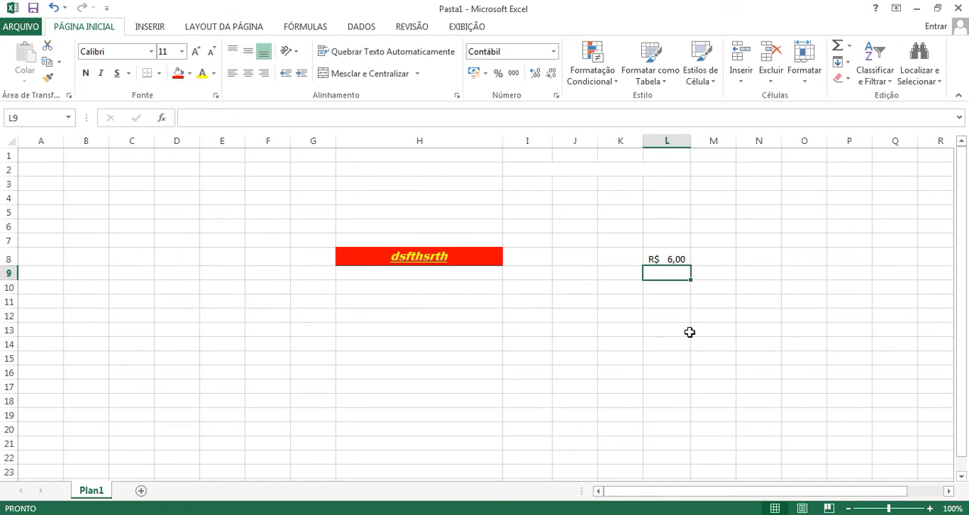
Step: Enter 5 in cell N8 and 1 in cell M8 to test their currency formats
{"action": "left_click", "coordinate": [771, 262]}
{"action": "type", "text": "5"}
{"action": "key", "text": "Return"}
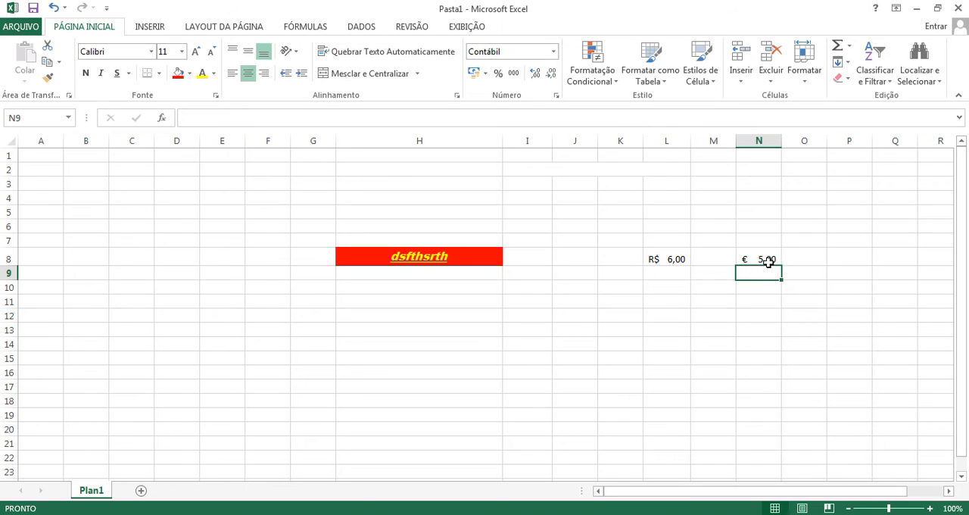
{"action": "left_click", "coordinate": [710, 257]}
{"action": "type", "text": "1"}
{"action": "key", "text": "Return"}
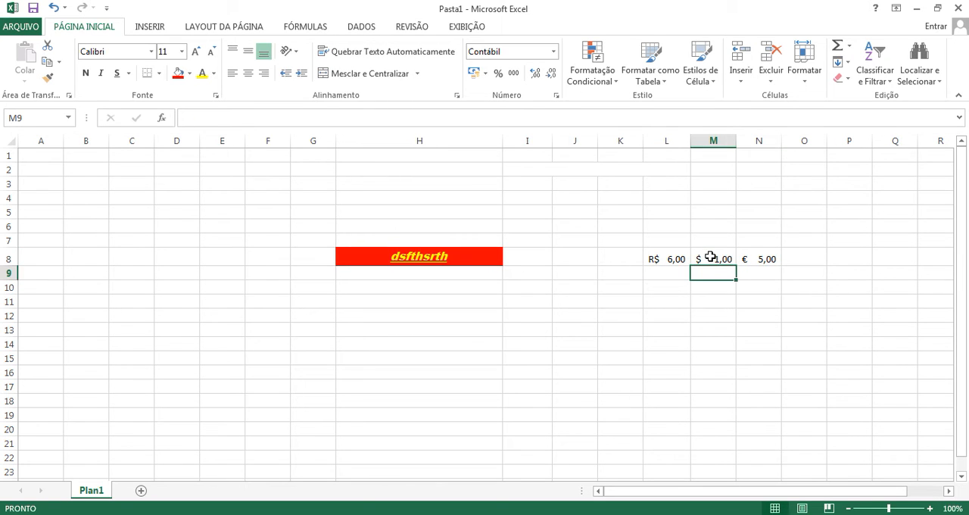
Step: Delete the contents of the range F4:P12, leaving the cell formatting in place
{"action": "scroll", "coordinate": [610, 238], "scroll_direction": "down", "scroll_amount": 1}
{"action": "scroll", "coordinate": [636, 289], "scroll_direction": "up", "scroll_amount": 3}
{"action": "left_click_drag", "start_coordinate": [280, 199], "coordinate": [837, 324]}
{"action": "key", "text": "Delete"}
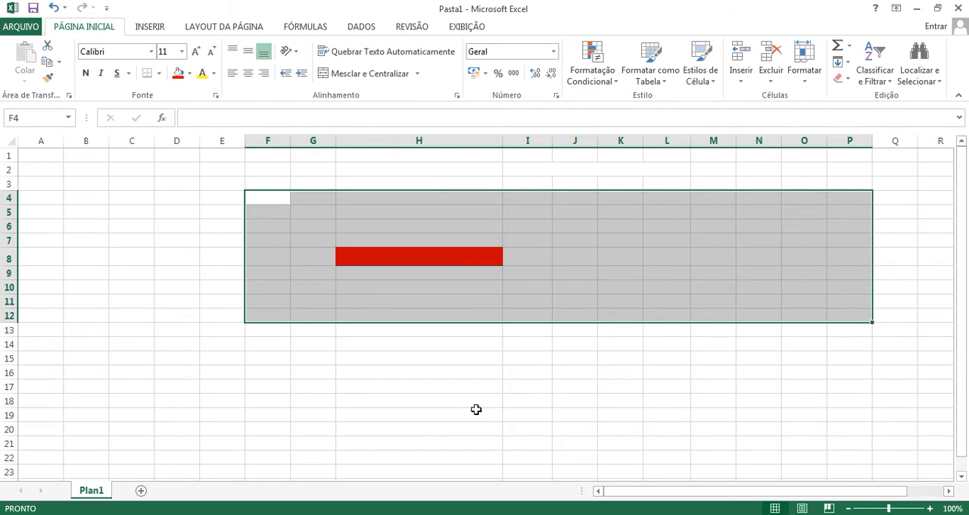
Step: Clear all contents and formatting from cell H19
{"action": "left_click", "coordinate": [469, 413]}
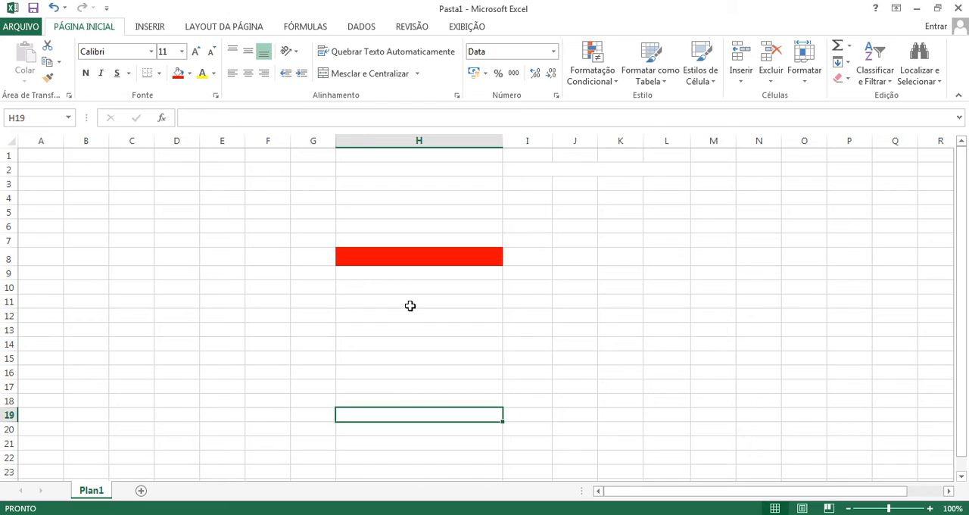
{"action": "left_click", "coordinate": [840, 81]}
{"action": "left_click", "coordinate": [852, 98]}
Step: Clear all contents and formatting from the range A1:Q23
{"action": "mouse_move", "coordinate": [46, 151]}
{"action": "left_mouse_down"}
{"action": "mouse_move", "coordinate": [519, 356]}
{"action": "mouse_move", "coordinate": [915, 471]}
{"action": "mouse_move", "coordinate": [896, 448]}
{"action": "left_mouse_up"}
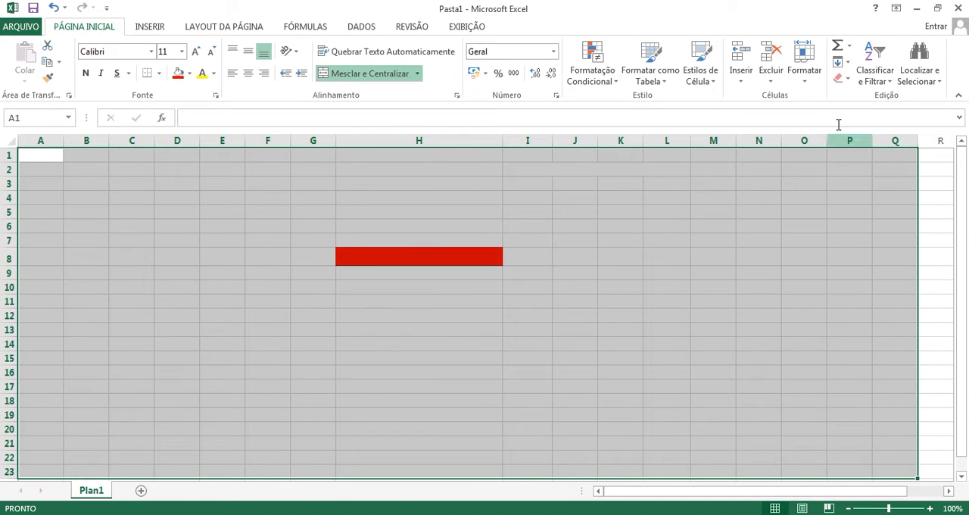
{"action": "left_click", "coordinate": [840, 80]}
{"action": "left_click", "coordinate": [854, 97]}
{"action": "left_click", "coordinate": [681, 244]}
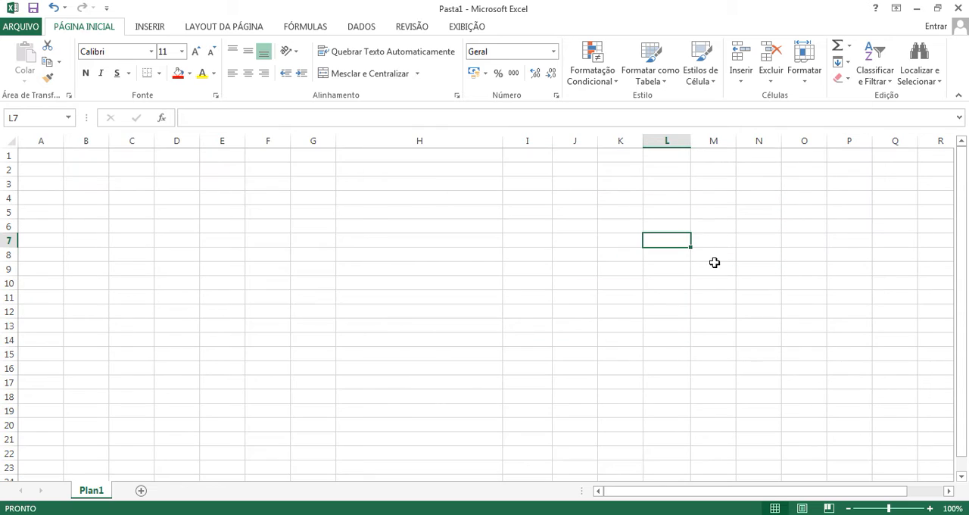
Step: Undo the clearing of the range and check the number formats of cells L14 and N10
{"action": "key", "text": "ctrl+z"}
{"action": "left_click", "coordinate": [537, 307]}
{"action": "left_click", "coordinate": [651, 342]}
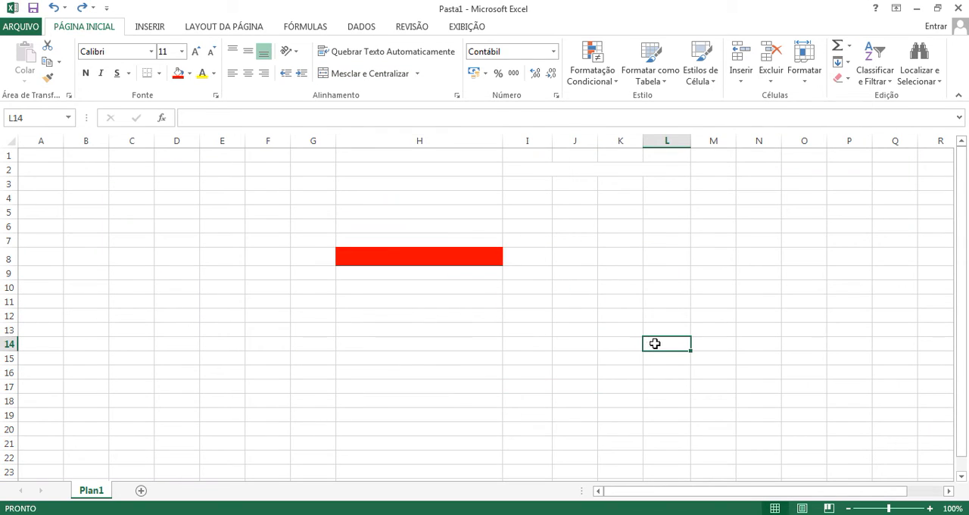
{"action": "left_click", "coordinate": [711, 287]}
{"action": "left_click", "coordinate": [741, 284]}
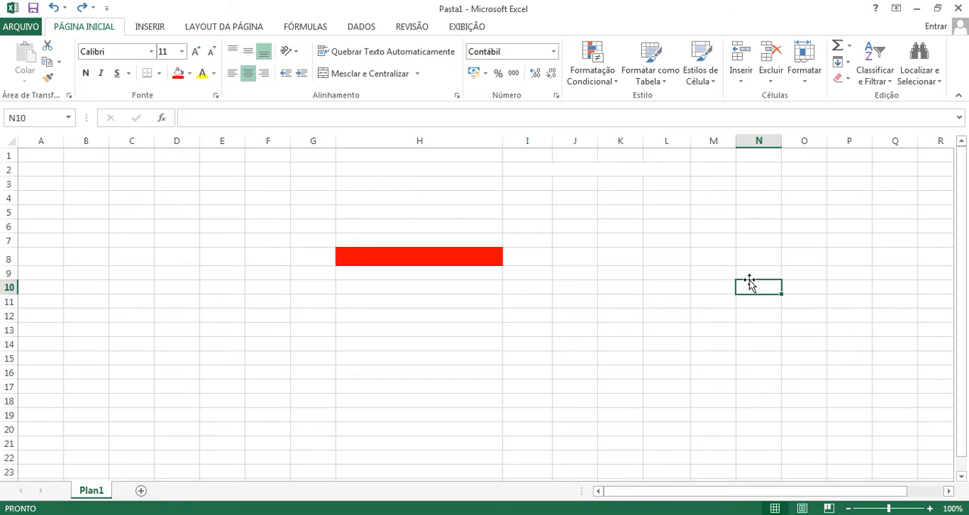
{"action": "left_click", "coordinate": [716, 281]}
Step: Clear all contents and formatting from the range A1:Q22
{"action": "left_click_drag", "start_coordinate": [50, 157], "coordinate": [891, 457]}
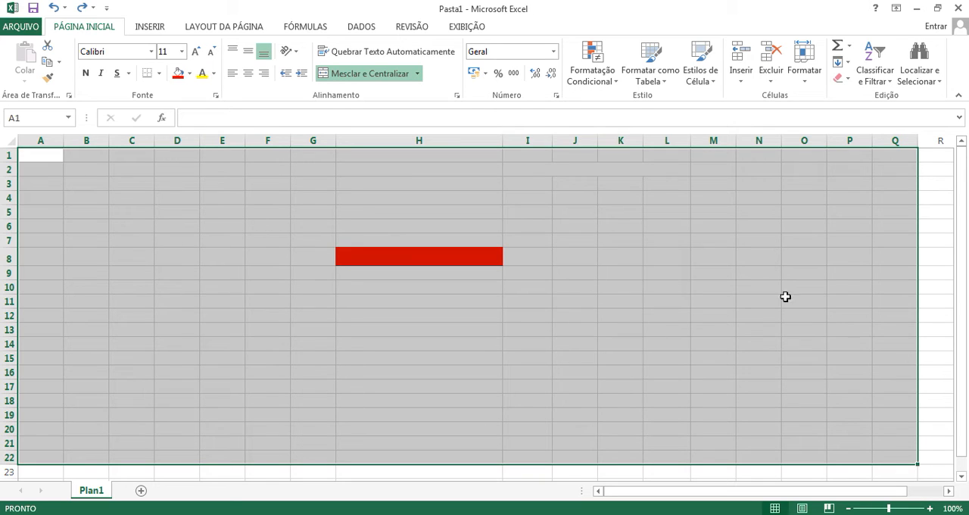
{"action": "left_click", "coordinate": [849, 79]}
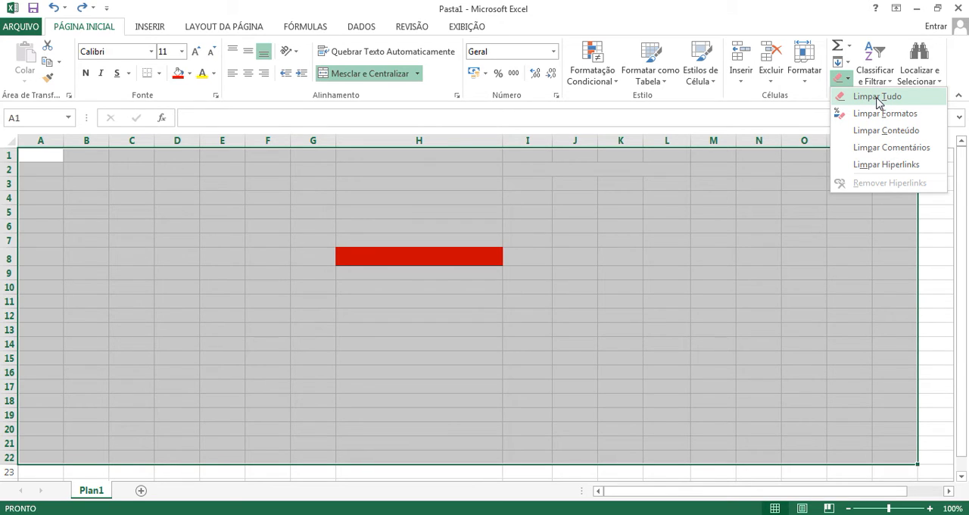
{"action": "left_click", "coordinate": [878, 97]}
Step: Examine the number format of various cells inside the cleared range, such as J6, K9 and I7
{"action": "left_click", "coordinate": [573, 228]}
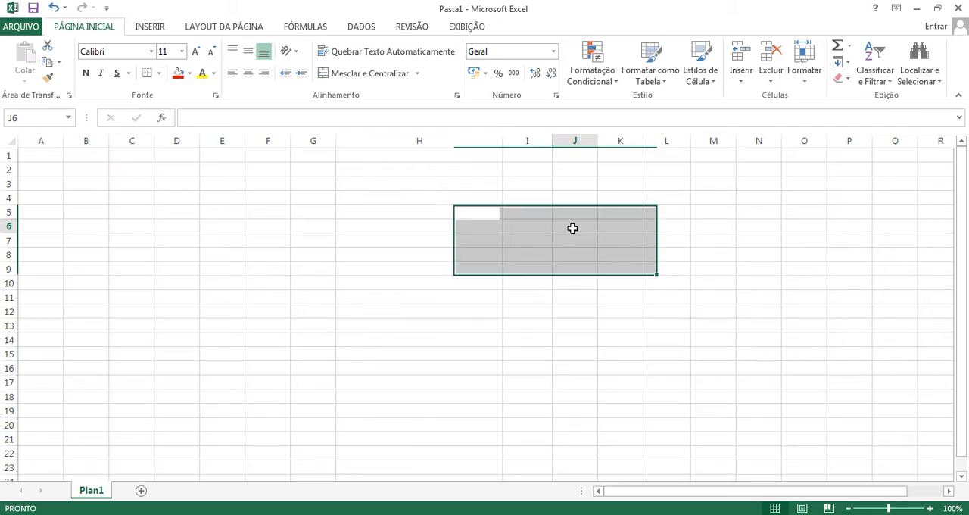
{"action": "left_click", "coordinate": [340, 266]}
{"action": "left_click", "coordinate": [419, 216]}
{"action": "left_click", "coordinate": [489, 270]}
{"action": "left_click", "coordinate": [571, 271]}
{"action": "left_click", "coordinate": [605, 270]}
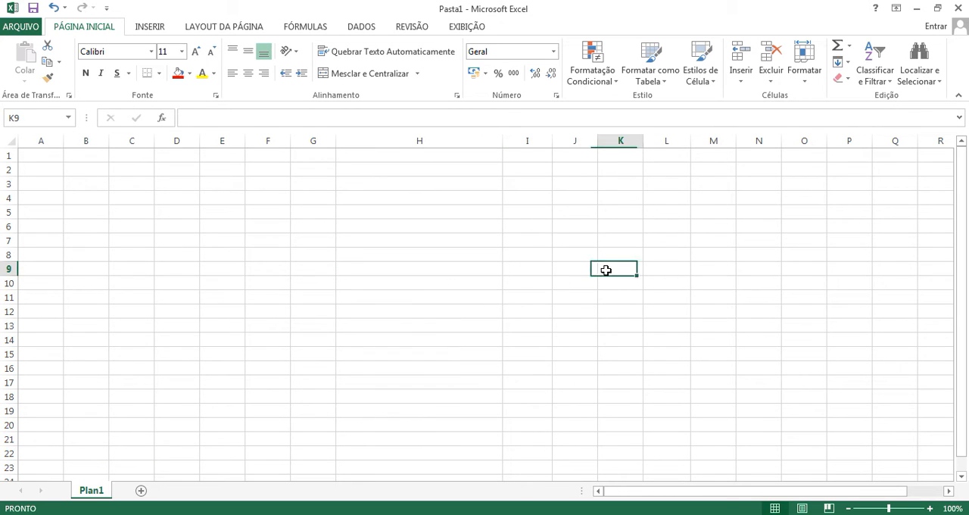
{"action": "left_click", "coordinate": [666, 255]}
{"action": "left_click", "coordinate": [698, 258]}
{"action": "left_click", "coordinate": [645, 199]}
{"action": "left_click", "coordinate": [523, 240]}
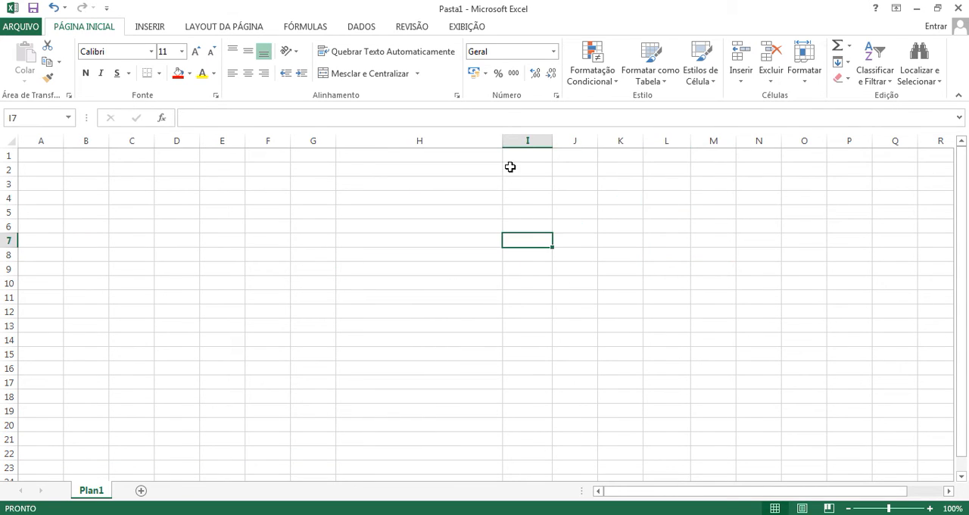
Step: Narrow column H to about the width of its neighbouring columns
{"action": "left_click", "coordinate": [553, 141]}
{"action": "left_click_drag", "start_coordinate": [501, 142], "coordinate": [383, 141]}
{"action": "left_click", "coordinate": [489, 295]}
Step: Clear all contents and formatting from the date cell S8
{"action": "left_click", "coordinate": [863, 256]}
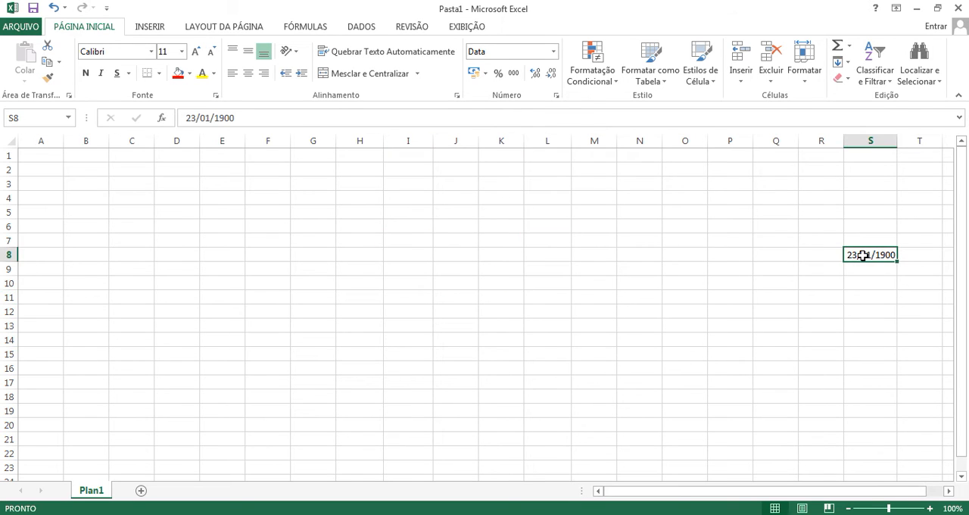
{"action": "left_click", "coordinate": [838, 77]}
{"action": "left_click", "coordinate": [855, 96]}
{"action": "left_click", "coordinate": [818, 257]}
{"action": "left_click", "coordinate": [877, 249]}
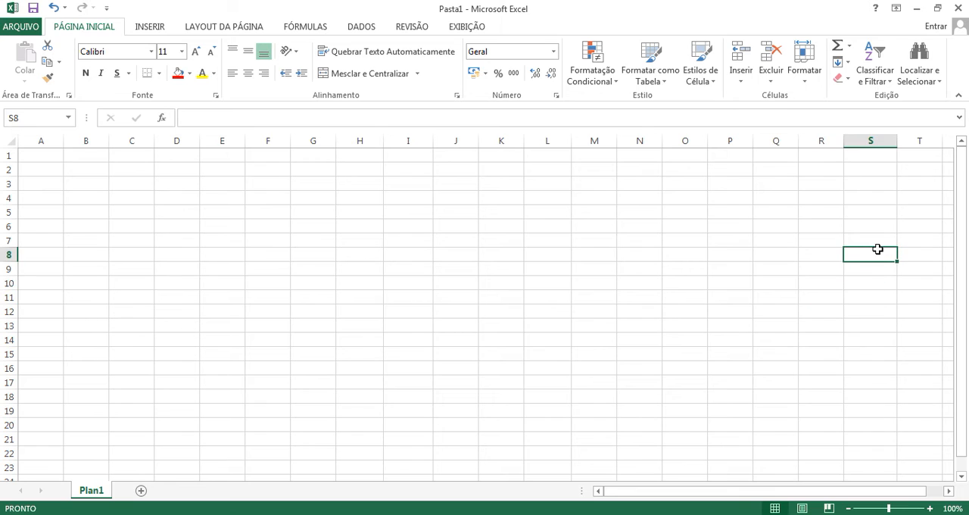
Step: Examine the number formats of column M, comparing M5 with cells further down such as M41, M43 and M60
{"action": "scroll", "coordinate": [658, 404], "scroll_direction": "down", "scroll_amount": 13}
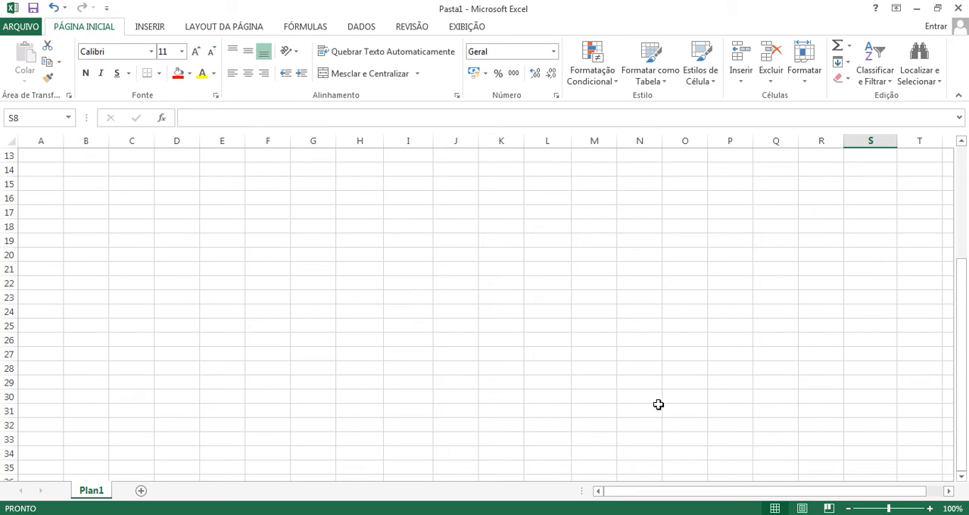
{"action": "left_click", "coordinate": [594, 440]}
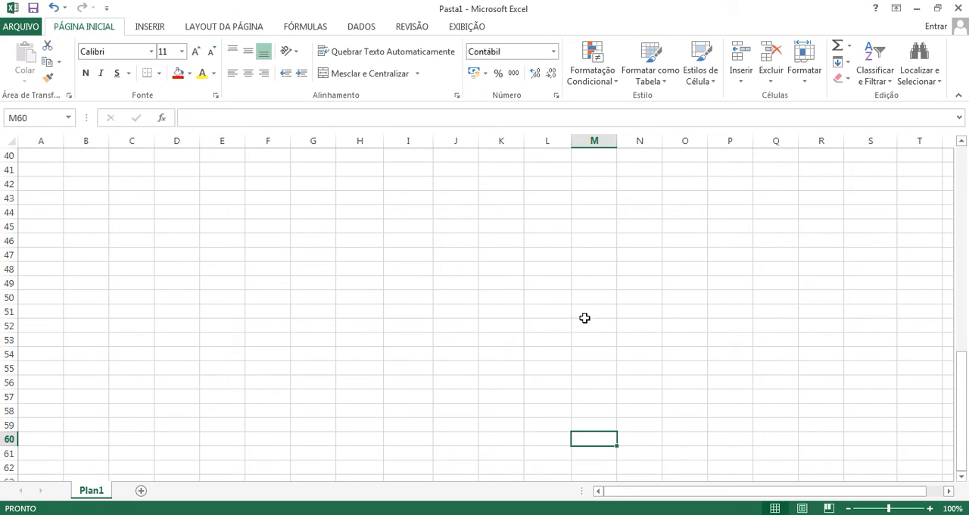
{"action": "left_click", "coordinate": [596, 195]}
{"action": "scroll", "coordinate": [635, 360], "scroll_direction": "up", "scroll_amount": 11}
{"action": "scroll", "coordinate": [634, 359], "scroll_direction": "up", "scroll_amount": 2}
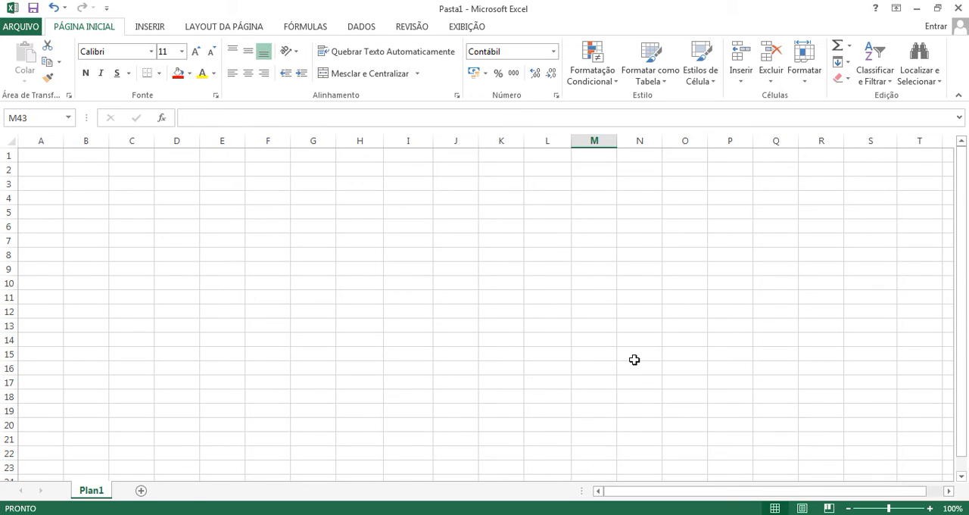
{"action": "left_click", "coordinate": [601, 215]}
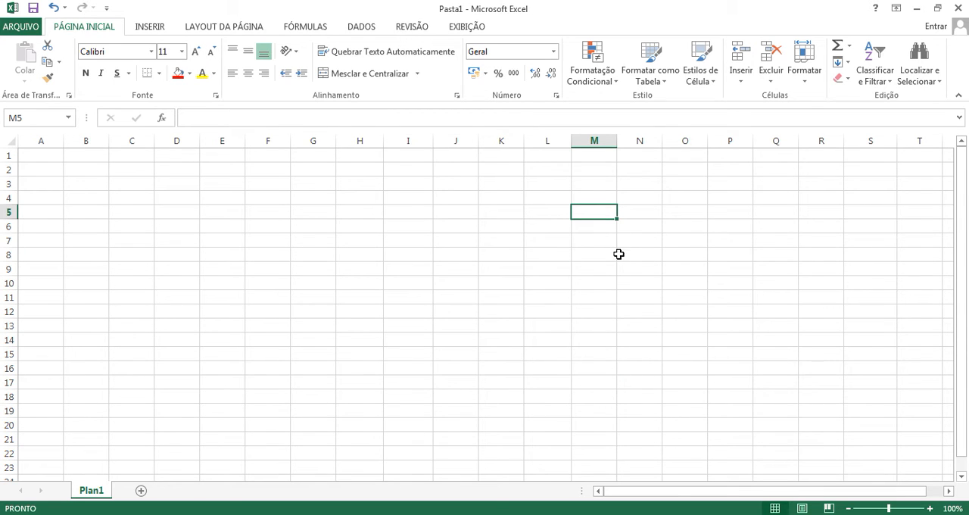
{"action": "scroll", "coordinate": [627, 348], "scroll_direction": "down", "scroll_amount": 3}
{"action": "scroll", "coordinate": [627, 348], "scroll_direction": "down", "scroll_amount": 3}
{"action": "left_click", "coordinate": [594, 467]}
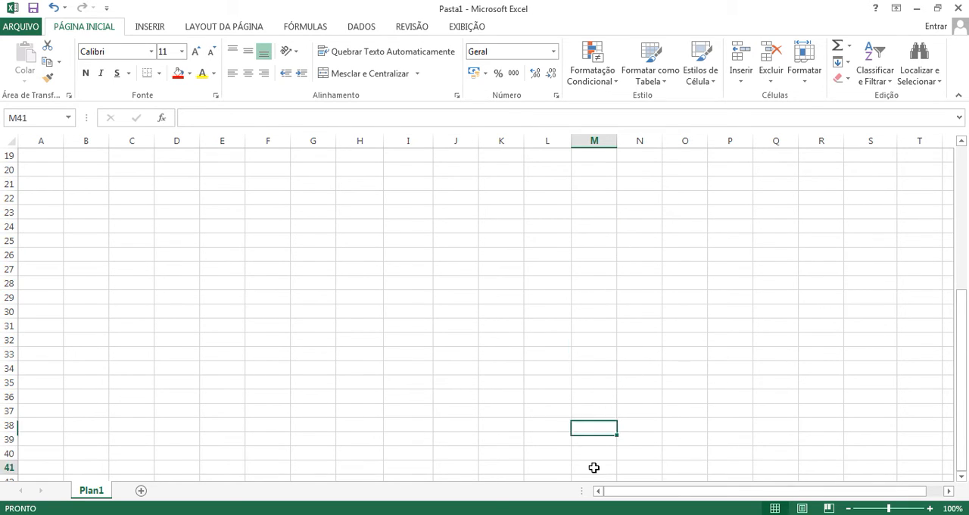
Step: Clear all contents and formatting from the whole of column M
{"action": "scroll", "coordinate": [602, 448], "scroll_direction": "up", "scroll_amount": 6}
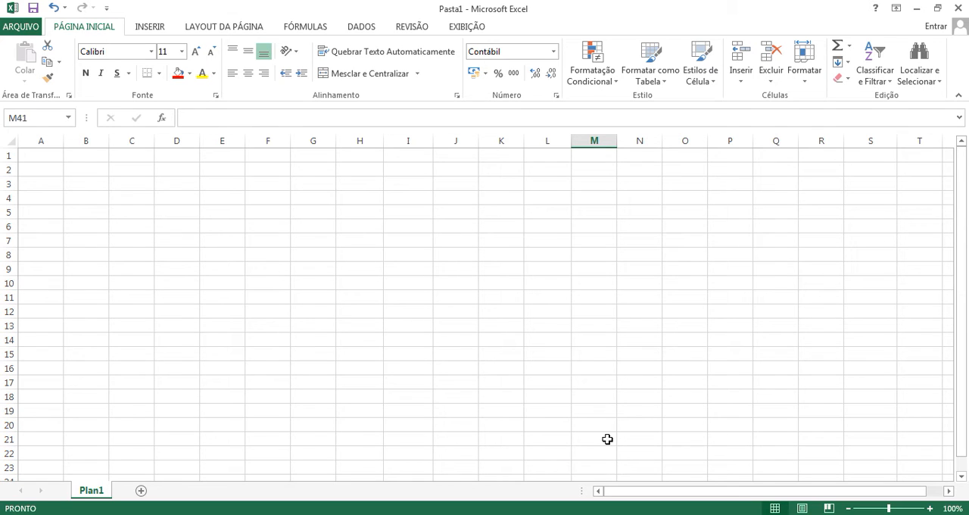
{"action": "left_click", "coordinate": [594, 140]}
{"action": "left_click", "coordinate": [849, 79]}
{"action": "left_click", "coordinate": [862, 96]}
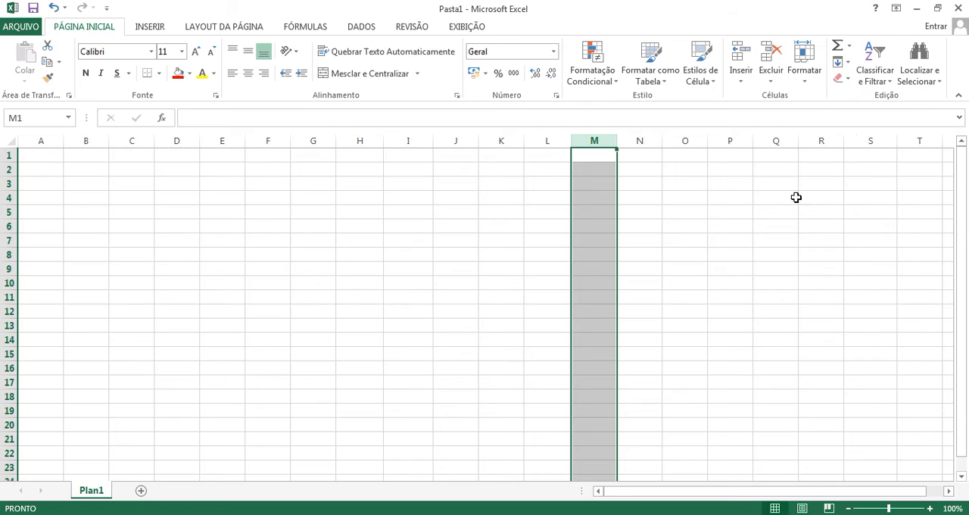
{"action": "left_click", "coordinate": [547, 370]}
Step: Examine the number formats of columns M and N far down the sheet, including N90, and compare with N4
{"action": "scroll", "coordinate": [550, 377], "scroll_direction": "down", "scroll_amount": 15}
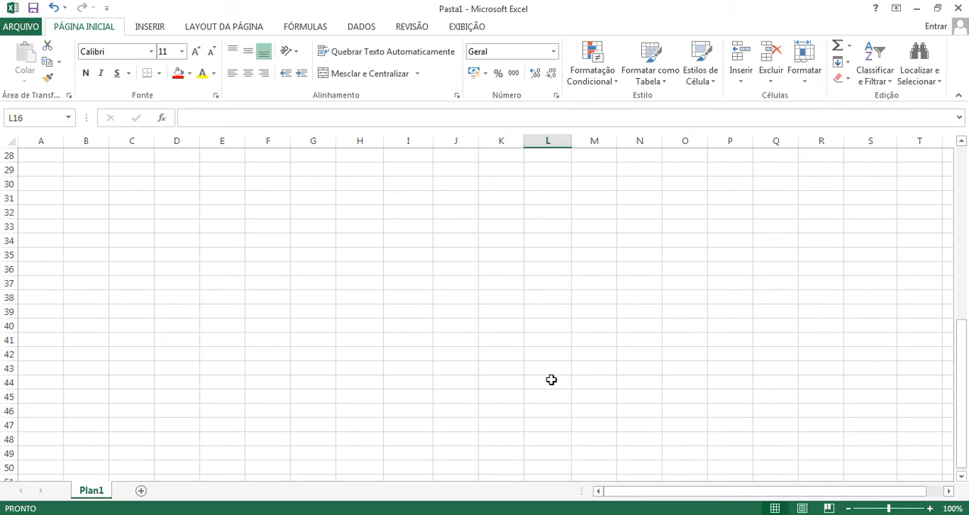
{"action": "left_click", "coordinate": [597, 437]}
{"action": "scroll", "coordinate": [659, 378], "scroll_direction": "up", "scroll_amount": 5}
{"action": "scroll", "coordinate": [659, 378], "scroll_direction": "up", "scroll_amount": 10}
{"action": "scroll", "coordinate": [655, 376], "scroll_direction": "down", "scroll_amount": 20}
{"action": "left_click", "coordinate": [634, 351]}
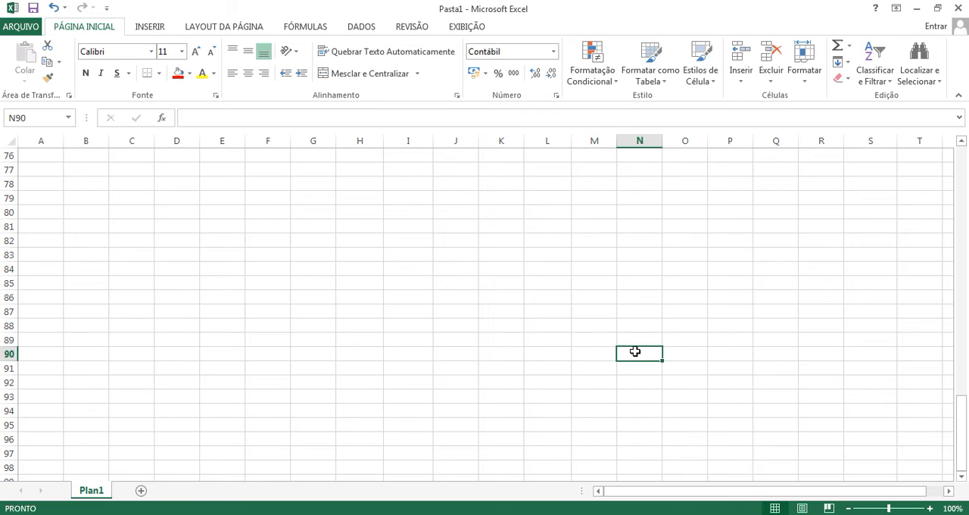
{"action": "scroll", "coordinate": [634, 351], "scroll_direction": "up", "scroll_amount": 20}
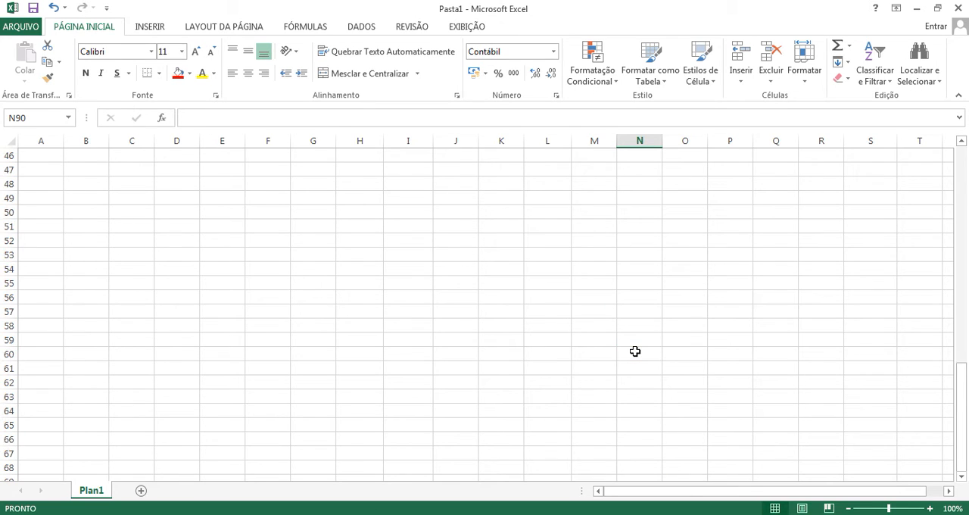
{"action": "left_click", "coordinate": [642, 197]}
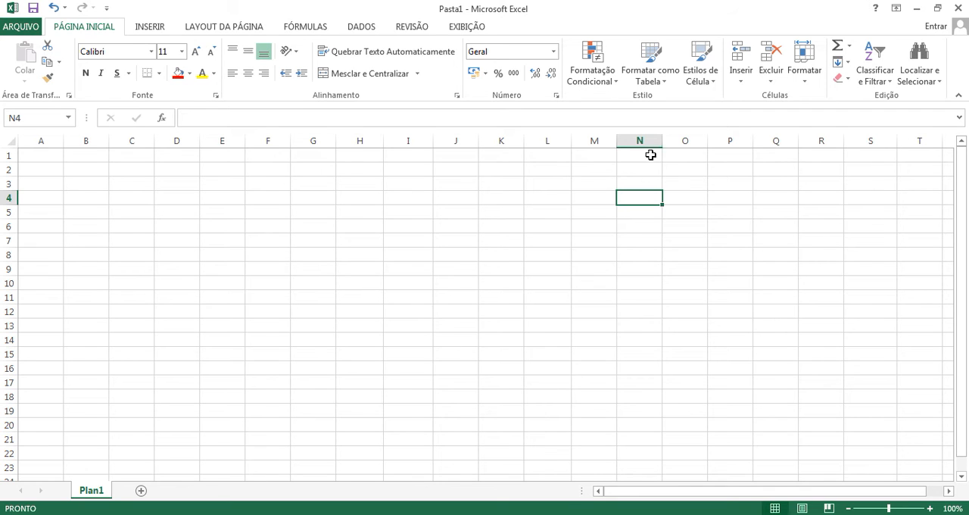
Step: Clear all contents and formatting from the whole of columns N and O
{"action": "left_click_drag", "start_coordinate": [641, 138], "coordinate": [673, 130]}
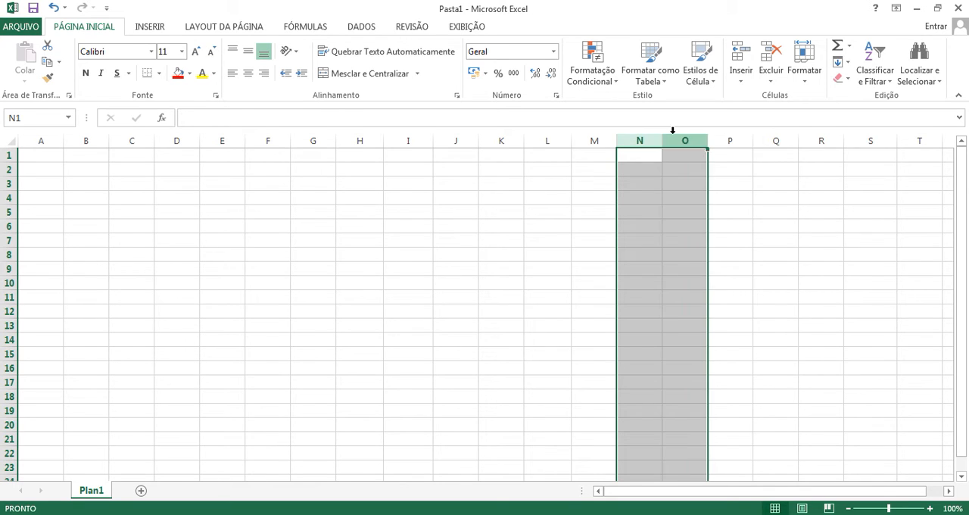
{"action": "left_click", "coordinate": [846, 77]}
{"action": "left_click", "coordinate": [854, 97]}
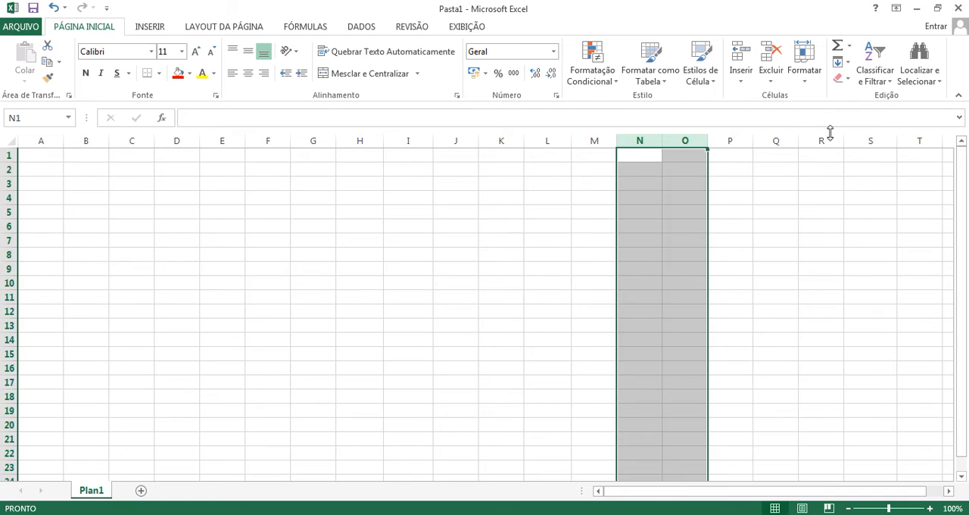
{"action": "left_click", "coordinate": [592, 265]}
Step: Select cell A1 of the emptied sheet
{"action": "left_click_drag", "start_coordinate": [261, 226], "coordinate": [646, 288]}
{"action": "left_click", "coordinate": [628, 423]}
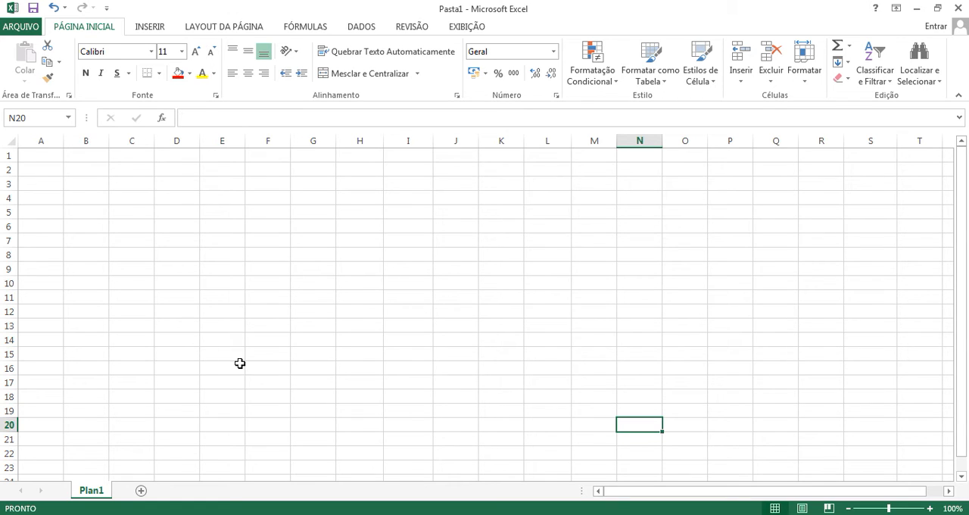
{"action": "left_click", "coordinate": [45, 152]}
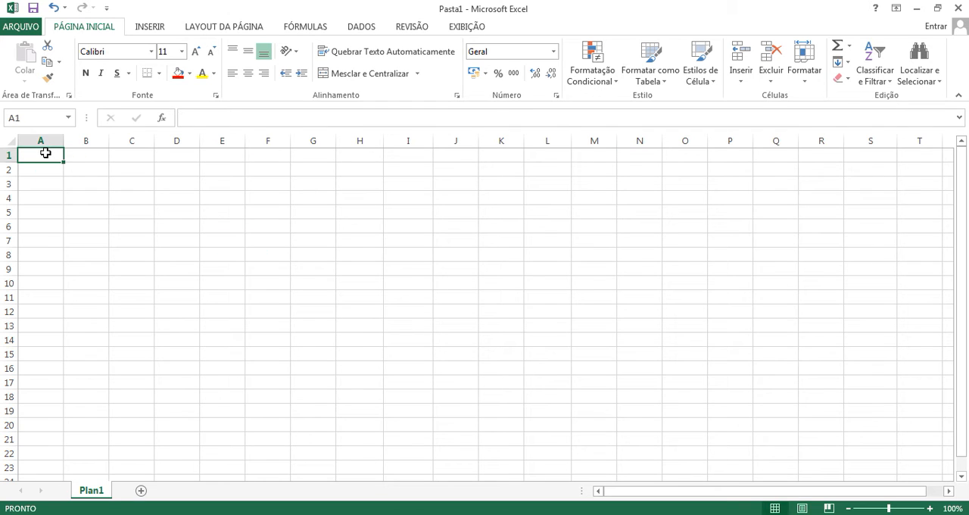
Step: Apply all borders to every cell of the range A1:H20
{"action": "left_click_drag", "start_coordinate": [47, 155], "coordinate": [361, 426]}
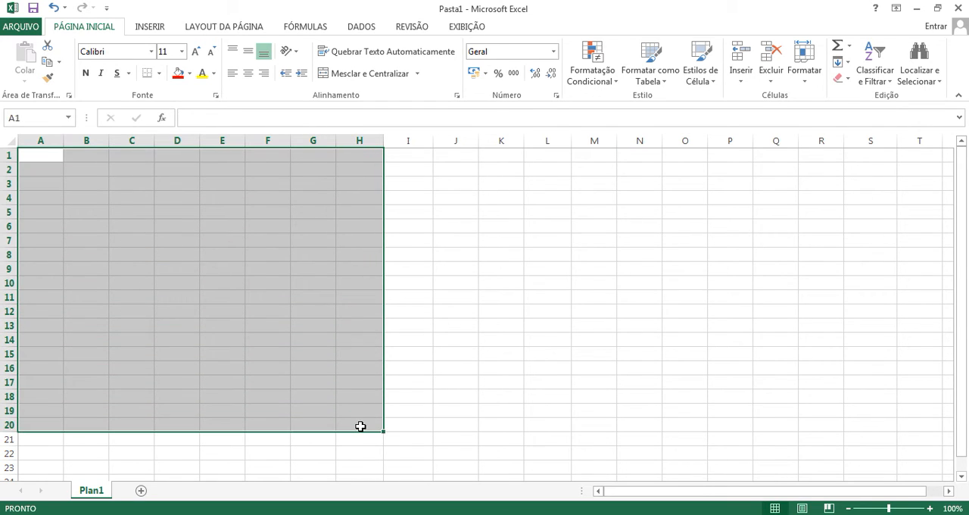
{"action": "left_click", "coordinate": [492, 371]}
{"action": "left_click_drag", "start_coordinate": [52, 155], "coordinate": [358, 422]}
{"action": "left_click", "coordinate": [45, 155]}
{"action": "left_click_drag", "start_coordinate": [44, 156], "coordinate": [376, 424]}
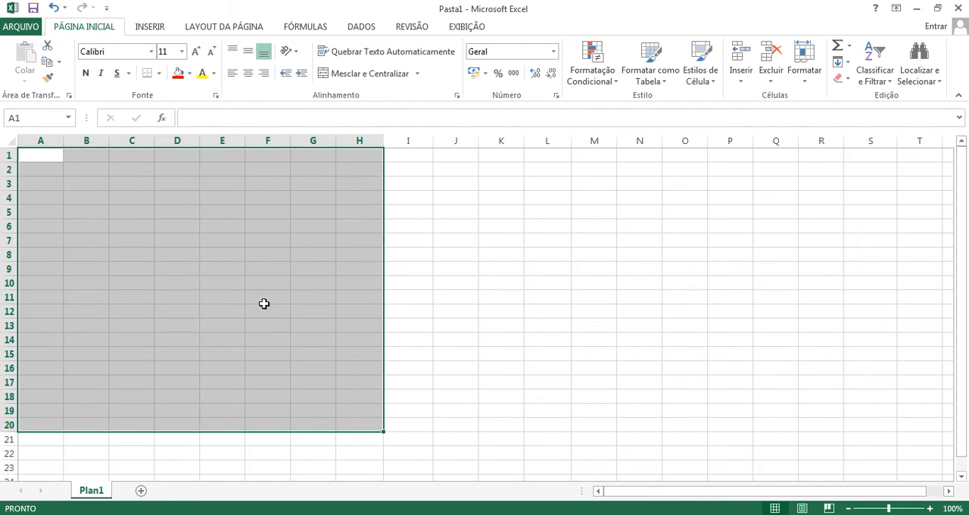
{"action": "left_click", "coordinate": [45, 154]}
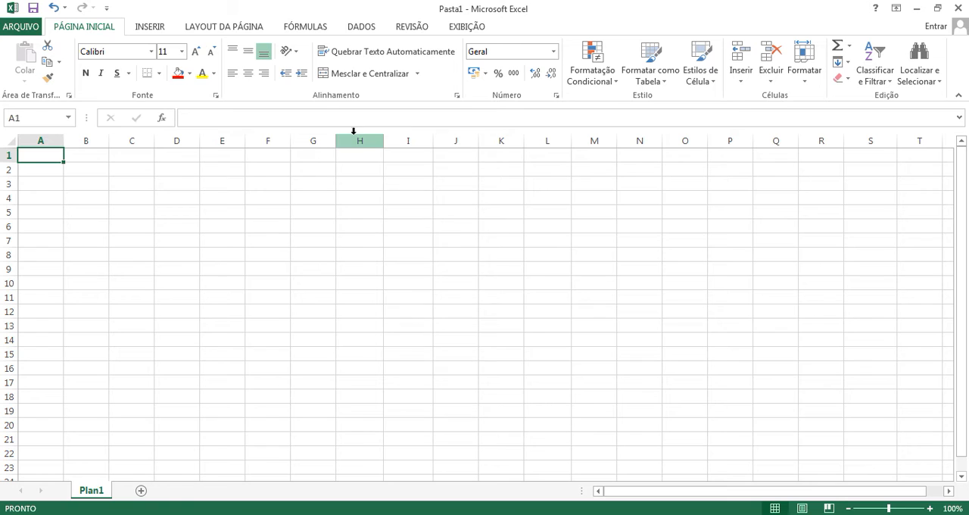
{"action": "left_click", "coordinate": [363, 422], "text": "shift"}
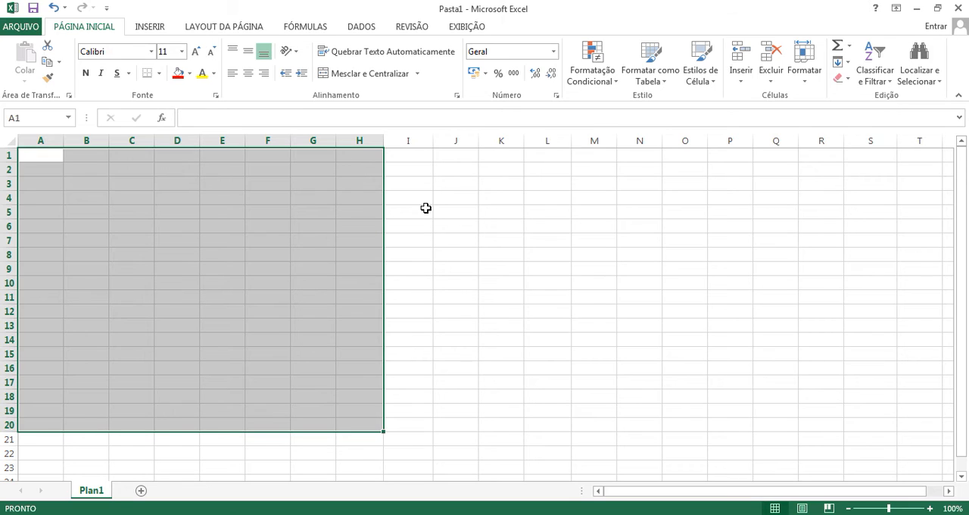
{"action": "left_click", "coordinate": [159, 73]}
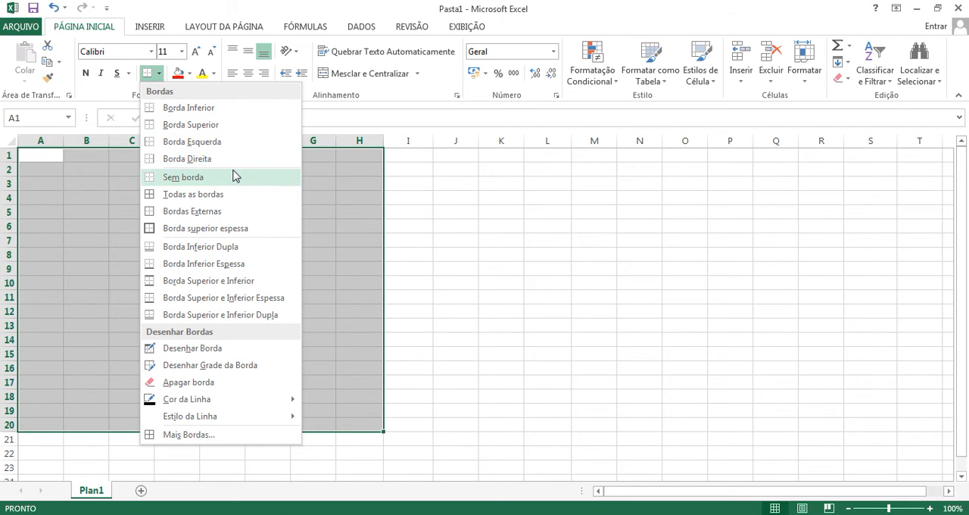
{"action": "left_click", "coordinate": [196, 200]}
{"action": "left_click", "coordinate": [424, 239]}
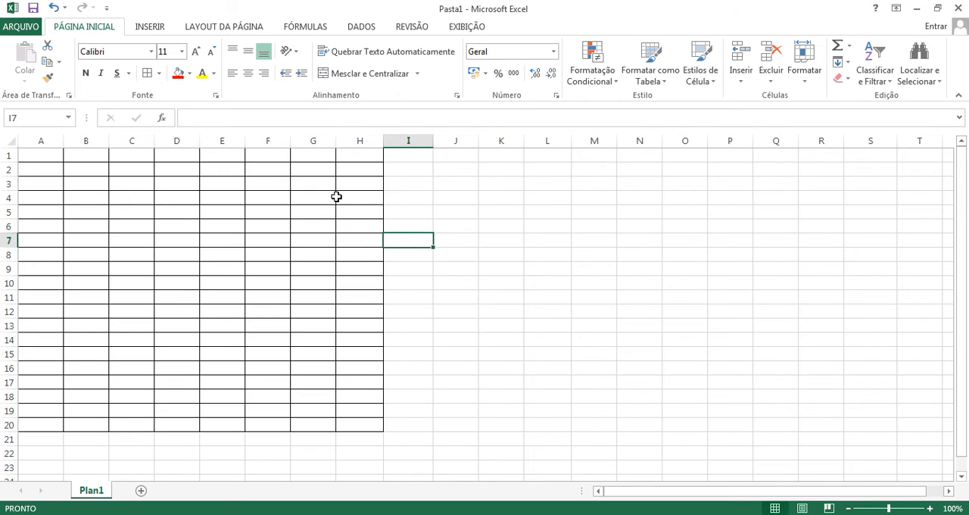
Step: Compare the bordered range A1:H20 with the unbordered cells beside it in columns I to Q
{"action": "left_click_drag", "start_coordinate": [56, 153], "coordinate": [346, 421]}
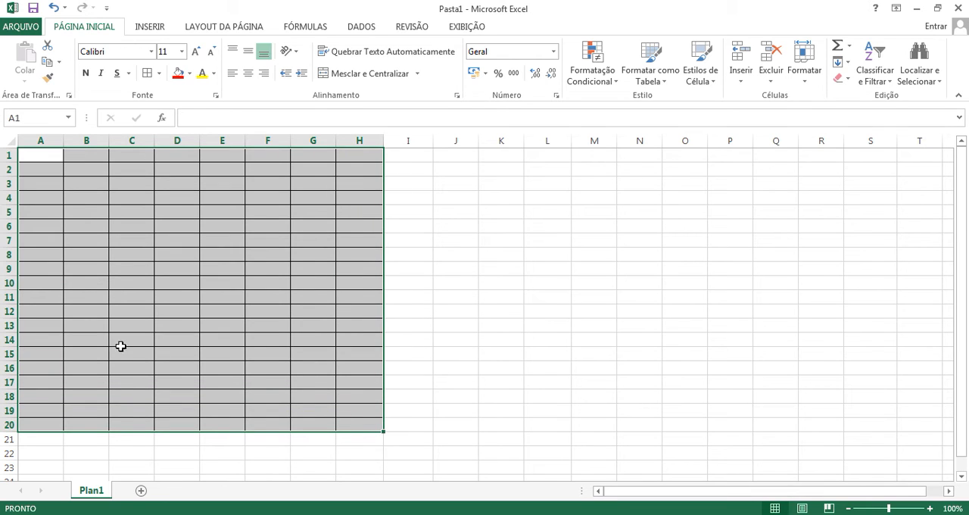
{"action": "left_click", "coordinate": [452, 327]}
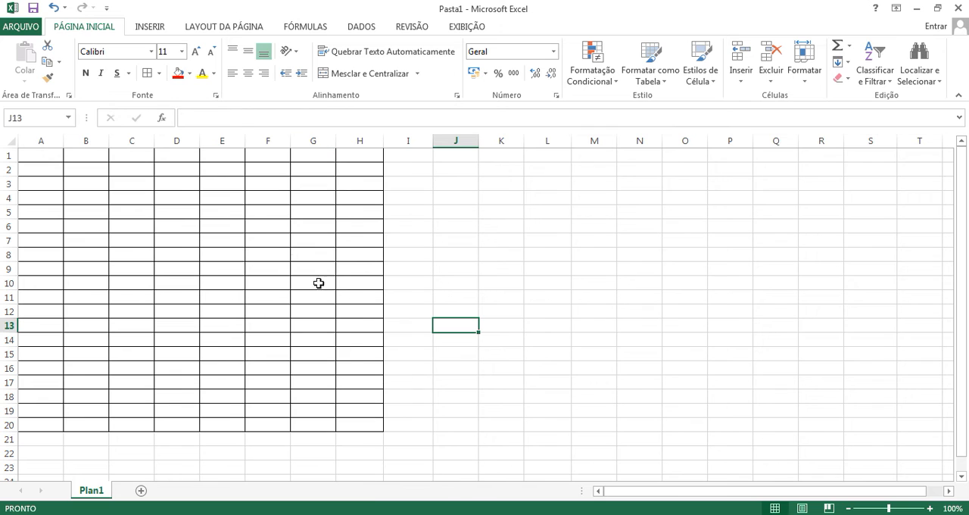
{"action": "left_click", "coordinate": [49, 156]}
{"action": "left_click_drag", "start_coordinate": [48, 156], "coordinate": [356, 418]}
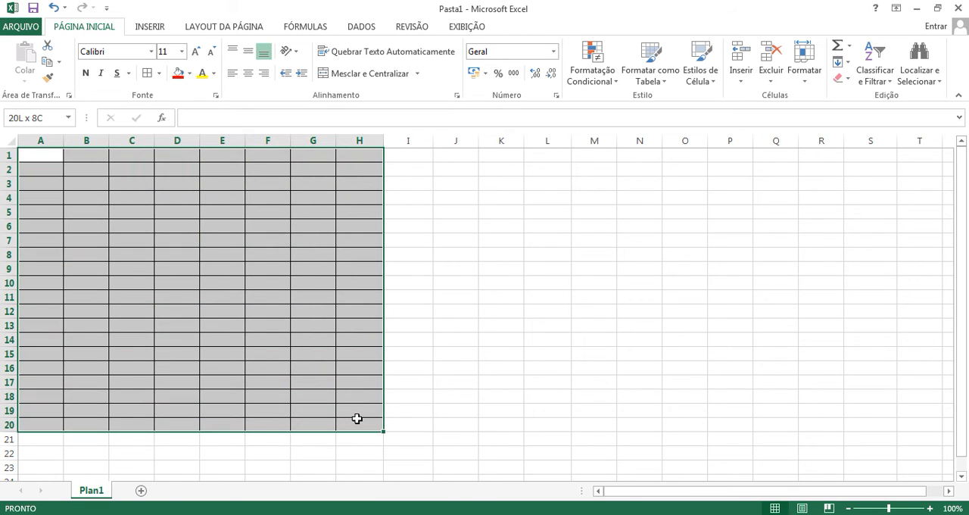
{"action": "left_click_drag", "start_coordinate": [429, 183], "coordinate": [792, 444]}
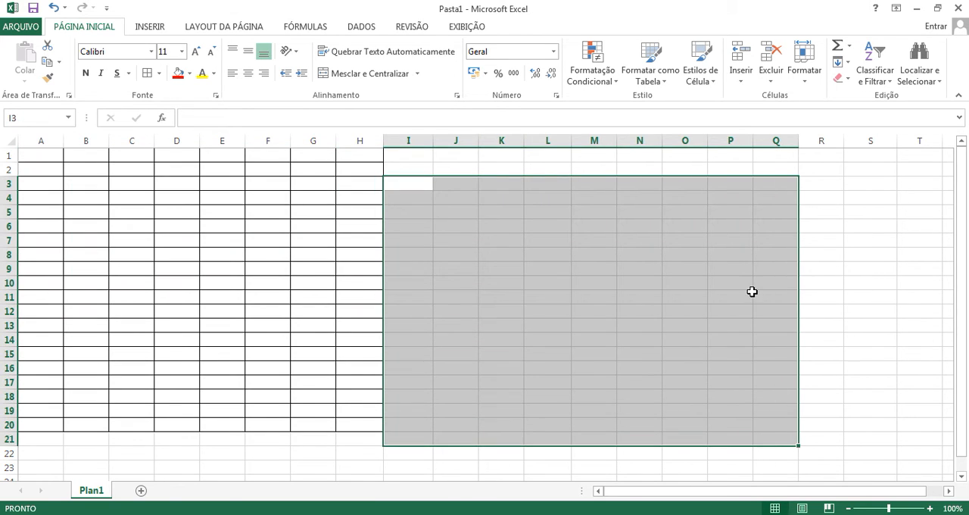
{"action": "left_click", "coordinate": [748, 296]}
{"action": "left_click_drag", "start_coordinate": [421, 157], "coordinate": [797, 425]}
{"action": "left_click", "coordinate": [582, 280]}
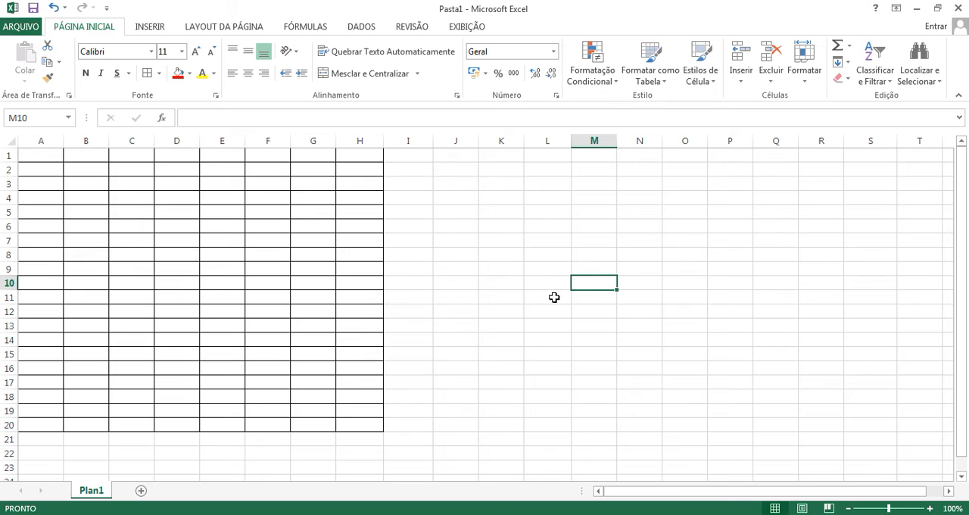
{"action": "left_click", "coordinate": [506, 240]}
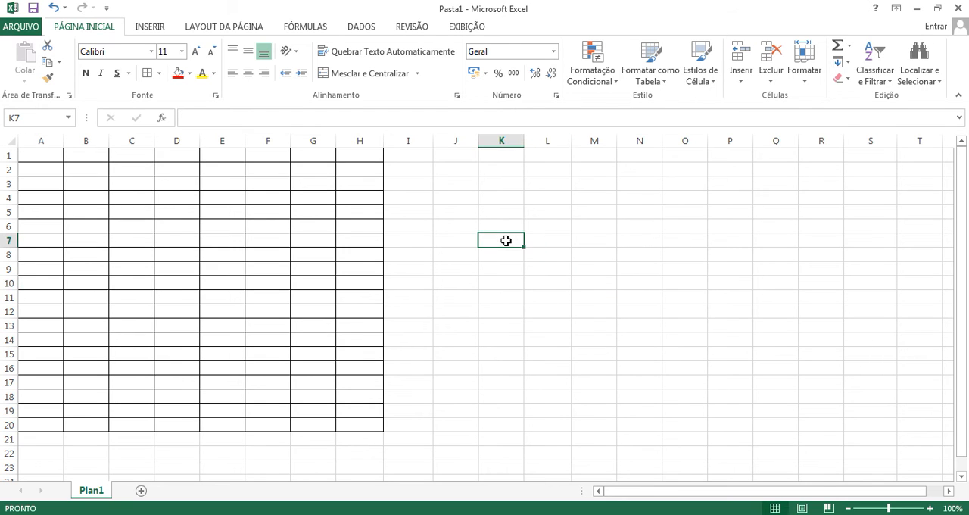
{"action": "left_click", "coordinate": [42, 159]}
{"action": "left_click", "coordinate": [98, 212]}
{"action": "left_click", "coordinate": [129, 282]}
{"action": "left_click", "coordinate": [176, 199]}
{"action": "left_click", "coordinate": [173, 285]}
{"action": "left_click", "coordinate": [269, 226]}
{"action": "left_click", "coordinate": [176, 225]}
{"action": "left_click_drag", "start_coordinate": [268, 326], "coordinate": [268, 312]}
{"action": "left_click", "coordinate": [134, 211]}
{"action": "left_click", "coordinate": [59, 197]}
{"action": "left_click", "coordinate": [50, 155]}
{"action": "left_click_drag", "start_coordinate": [50, 155], "coordinate": [231, 312]}
{"action": "left_click_drag", "start_coordinate": [222, 212], "coordinate": [310, 269]}
{"action": "left_click", "coordinate": [307, 238]}
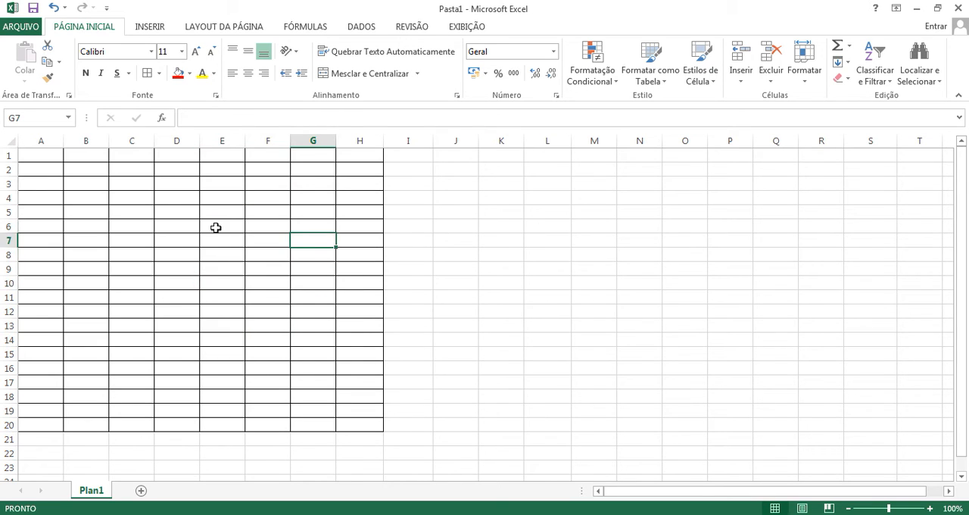
{"action": "left_click", "coordinate": [216, 227]}
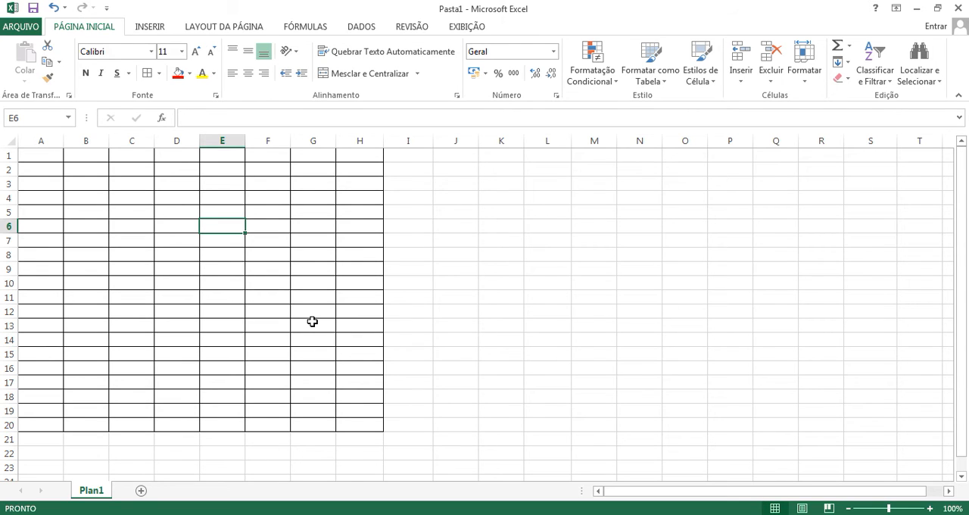
{"action": "left_click", "coordinate": [232, 242]}
{"action": "left_click", "coordinate": [224, 226]}
{"action": "left_click", "coordinate": [274, 226]}
{"action": "left_click", "coordinate": [317, 227]}
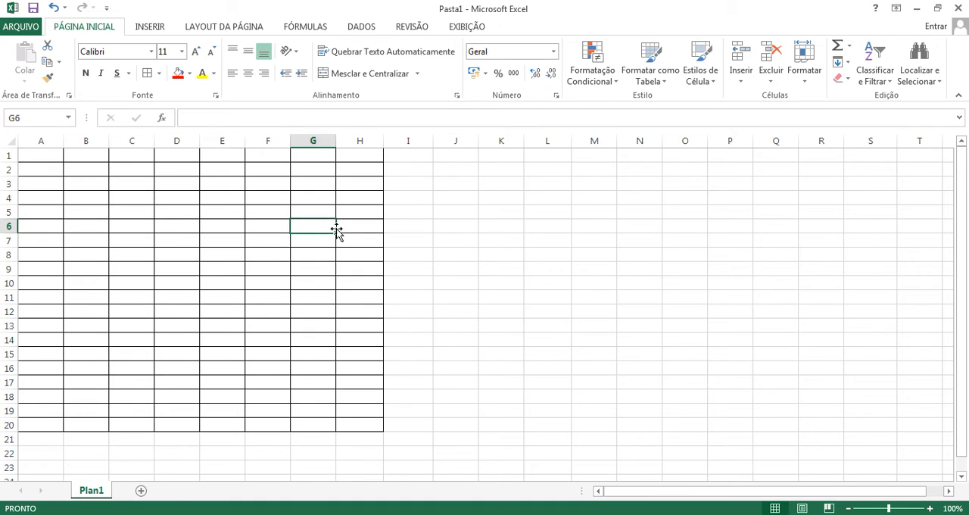
{"action": "left_click", "coordinate": [343, 229]}
{"action": "left_click", "coordinate": [230, 283]}
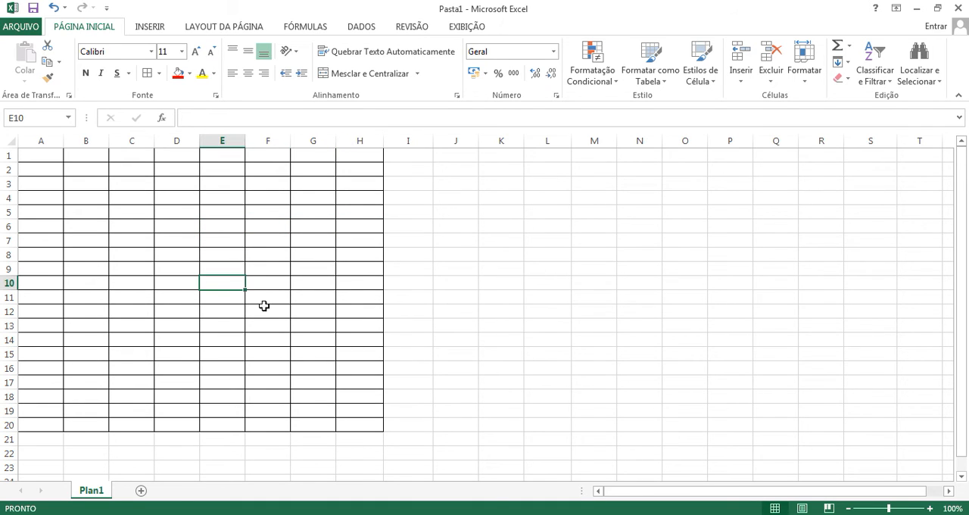
Step: Enter the column headers nome, valor 1 and valor 2 in cells A1, B1 and C1
{"action": "left_click", "coordinate": [47, 157]}
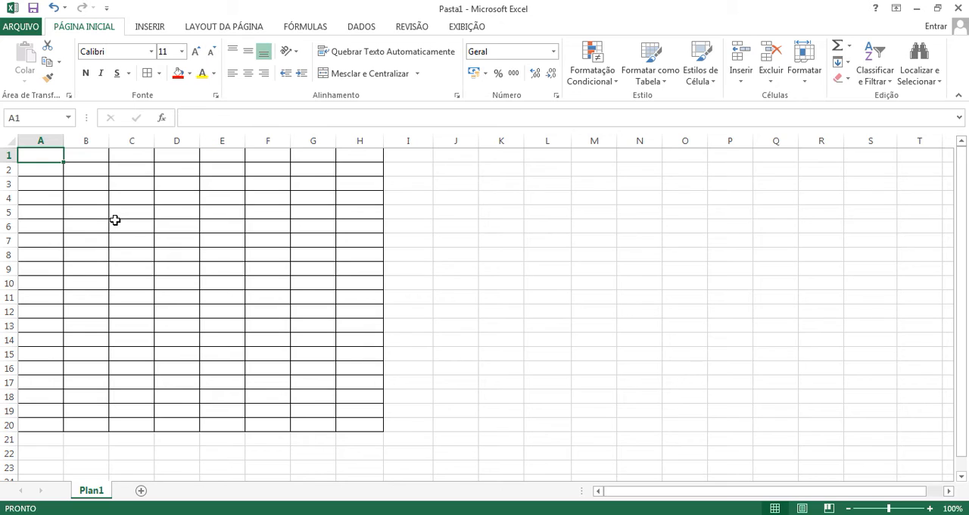
{"action": "type", "text": "nome"}
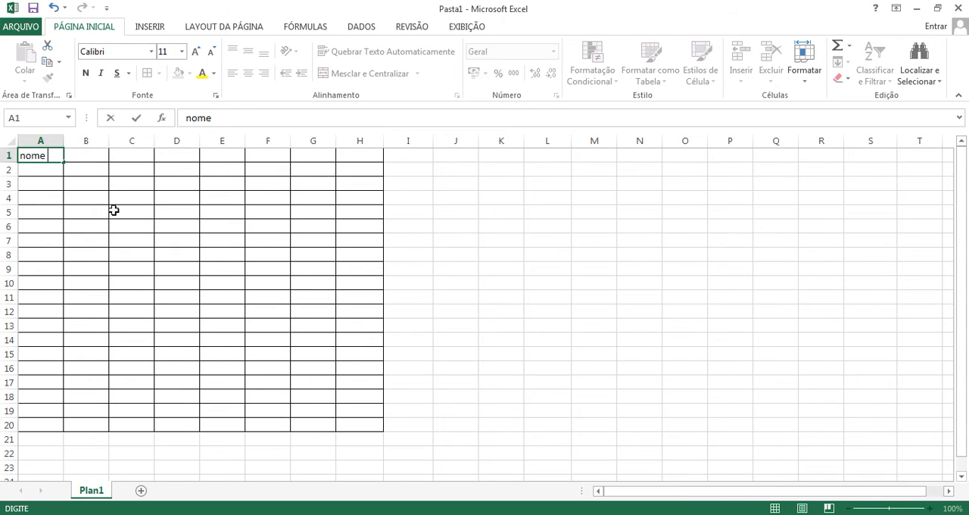
{"action": "left_click", "coordinate": [93, 154]}
{"action": "type", "text": "valor 1"}
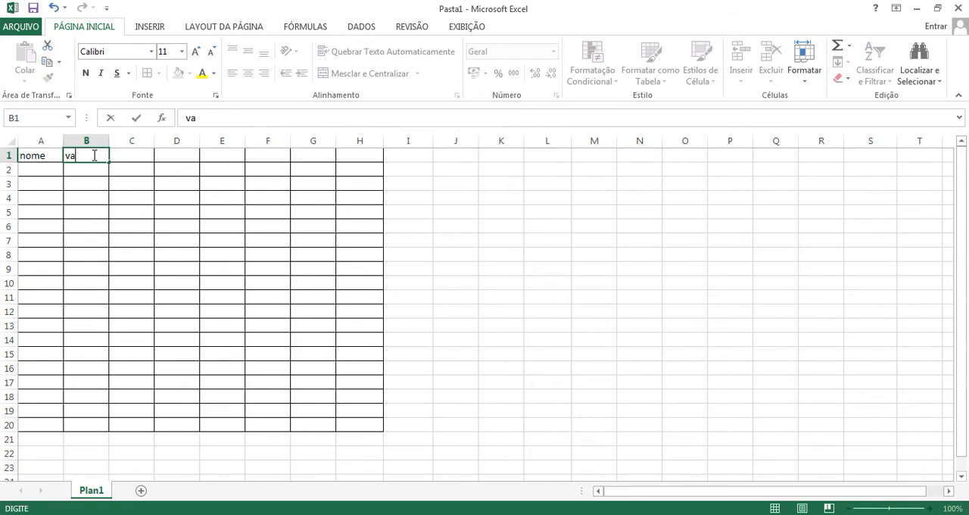
{"action": "left_click", "coordinate": [139, 153]}
{"action": "type", "text": "valor 2"}
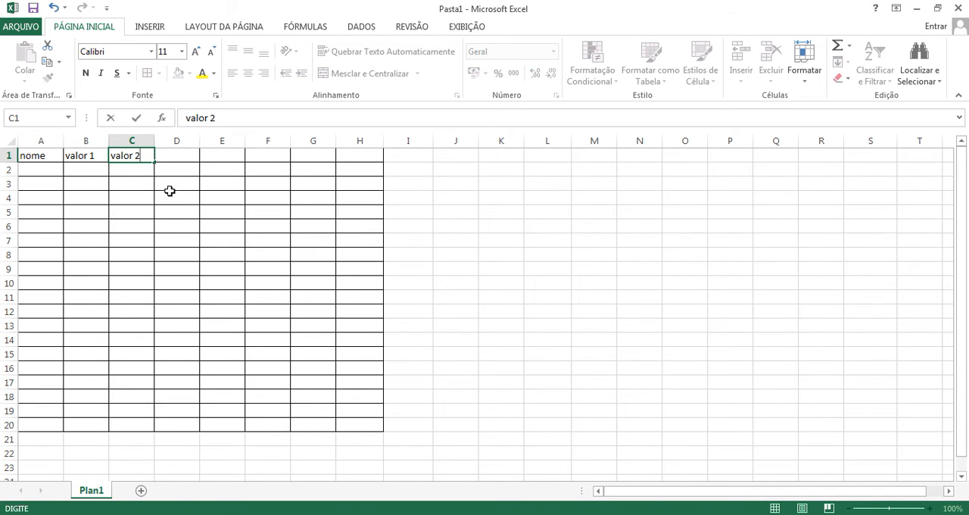
{"action": "left_click", "coordinate": [169, 191]}
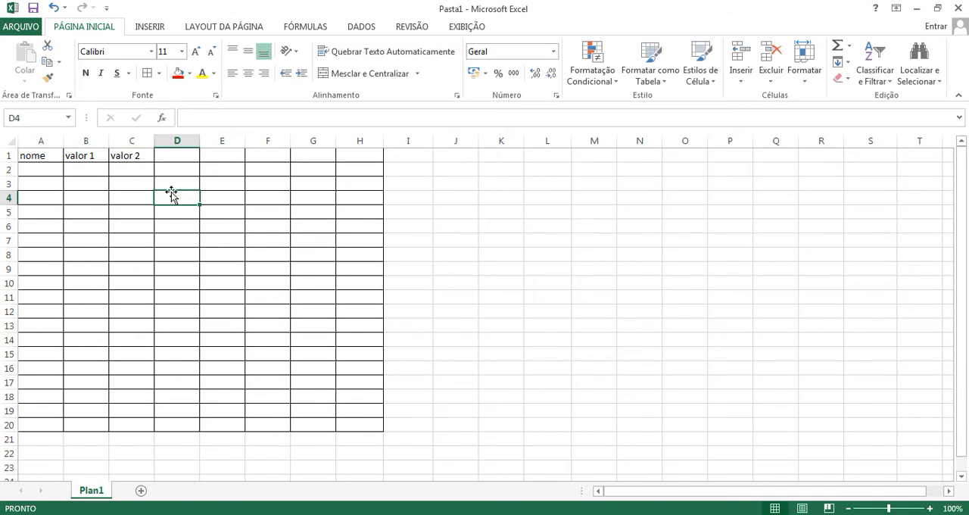
Step: Center the header row cells A1:H1 horizontally
{"action": "left_click_drag", "start_coordinate": [37, 155], "coordinate": [379, 160]}
{"action": "left_click", "coordinate": [248, 73]}
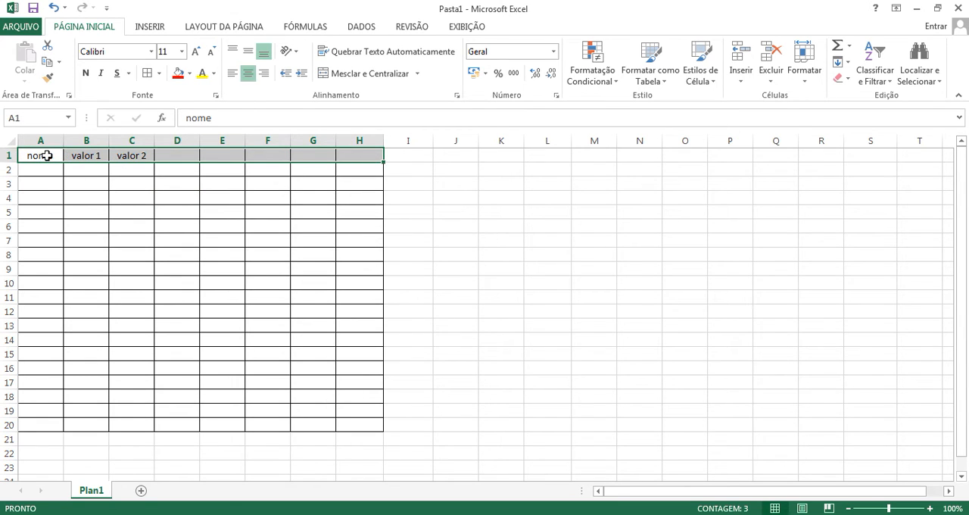
{"action": "left_click", "coordinate": [204, 191]}
Step: Enter the headers valor 3 in cell D1 and valor 4 in cell E1
{"action": "left_click", "coordinate": [181, 154]}
{"action": "type", "text": "va"}
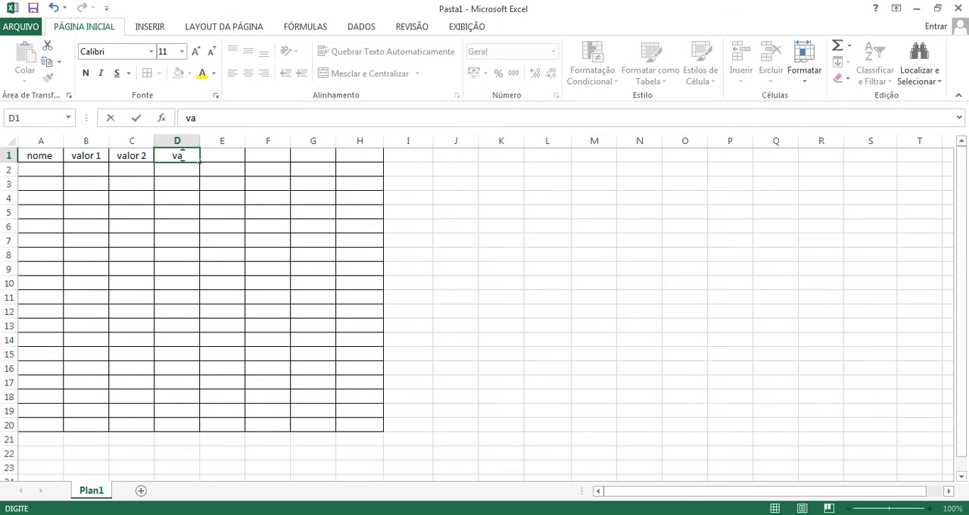
{"action": "type", "text": "lor 3"}
{"action": "key", "text": "Return"}
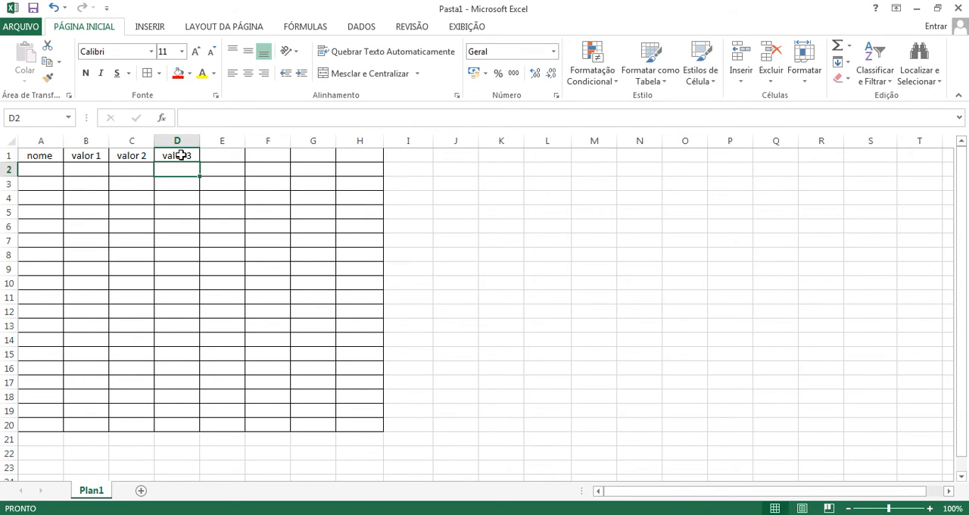
{"action": "left_click", "coordinate": [220, 164]}
{"action": "left_click", "coordinate": [221, 156]}
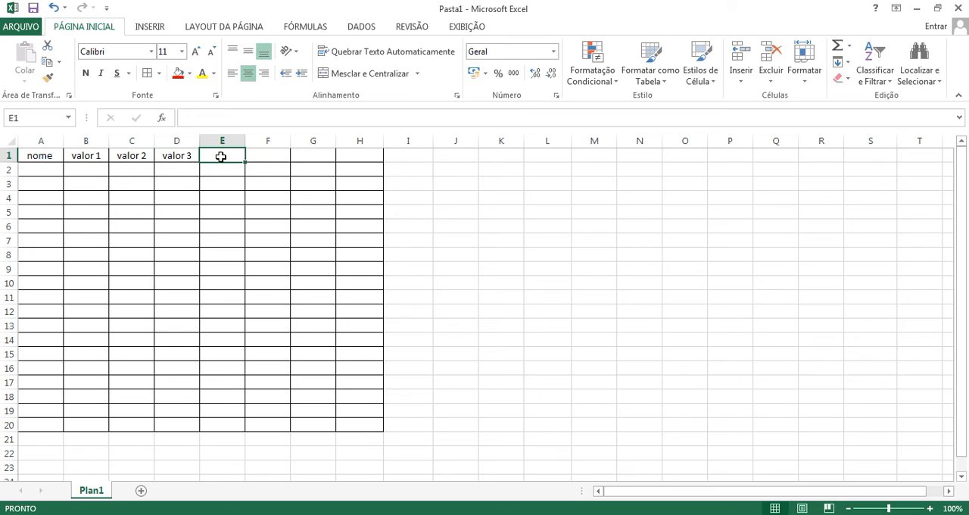
{"action": "type", "text": "valor 4"}
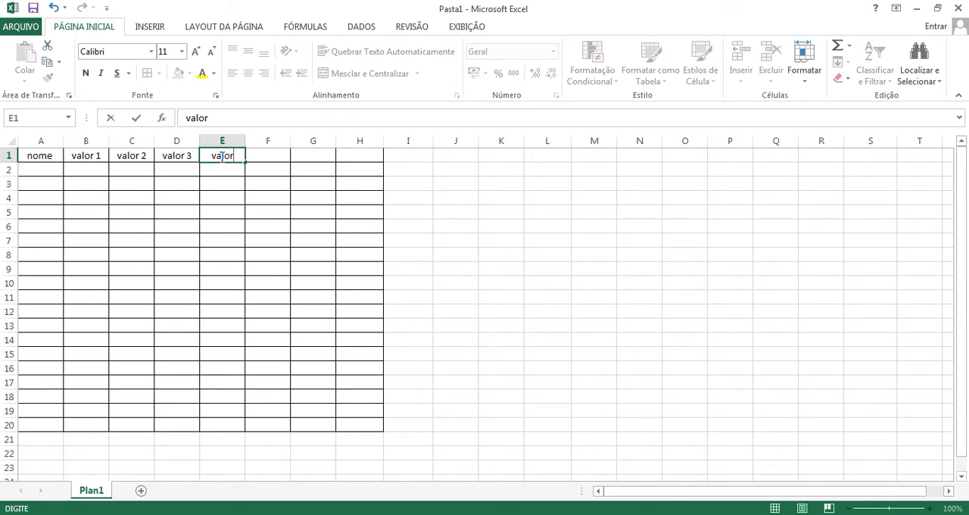
{"action": "key", "text": "Return"}
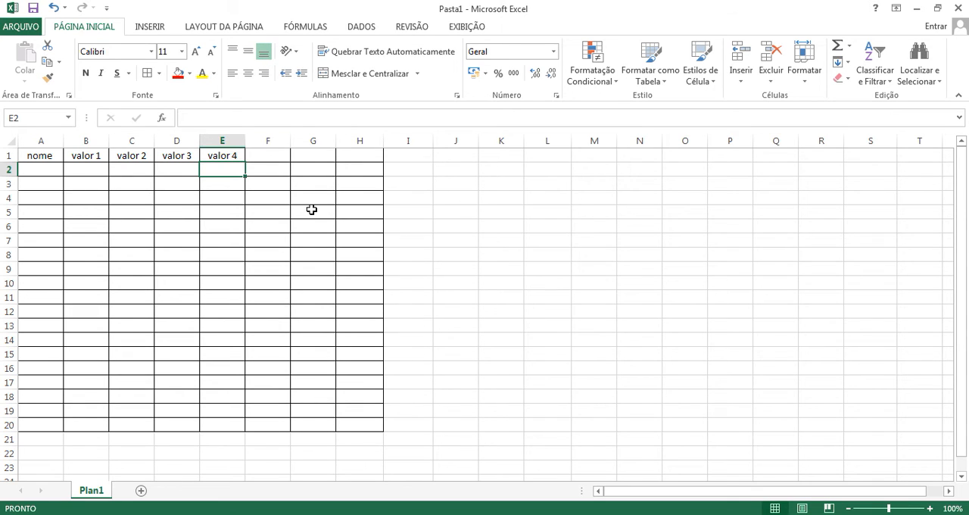
Step: Merge and center cells F1:H1 and enter the header total in the merged cell
{"action": "left_click_drag", "start_coordinate": [262, 156], "coordinate": [354, 154]}
{"action": "left_click", "coordinate": [297, 231]}
{"action": "left_click_drag", "start_coordinate": [269, 156], "coordinate": [357, 154]}
{"action": "left_click", "coordinate": [355, 77]}
{"action": "left_click", "coordinate": [336, 197]}
{"action": "left_click", "coordinate": [321, 155]}
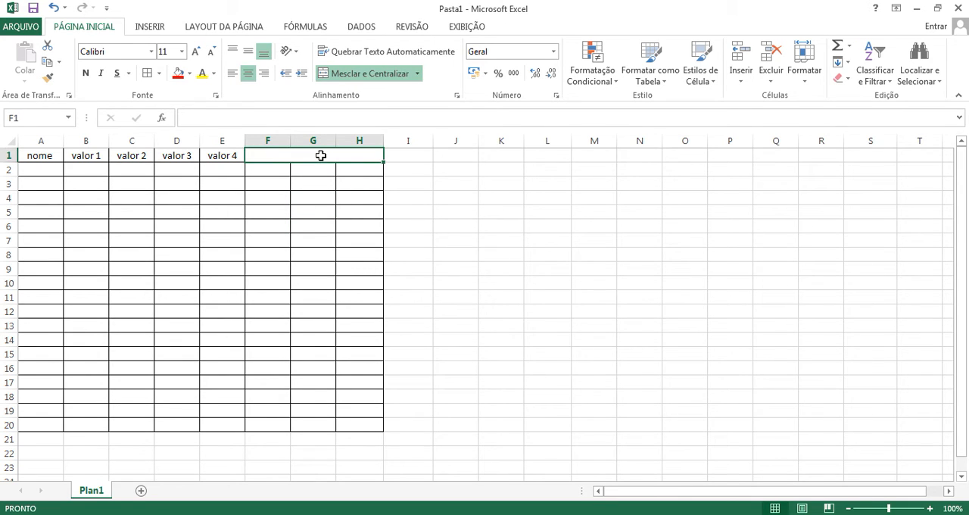
{"action": "type", "text": "total"}
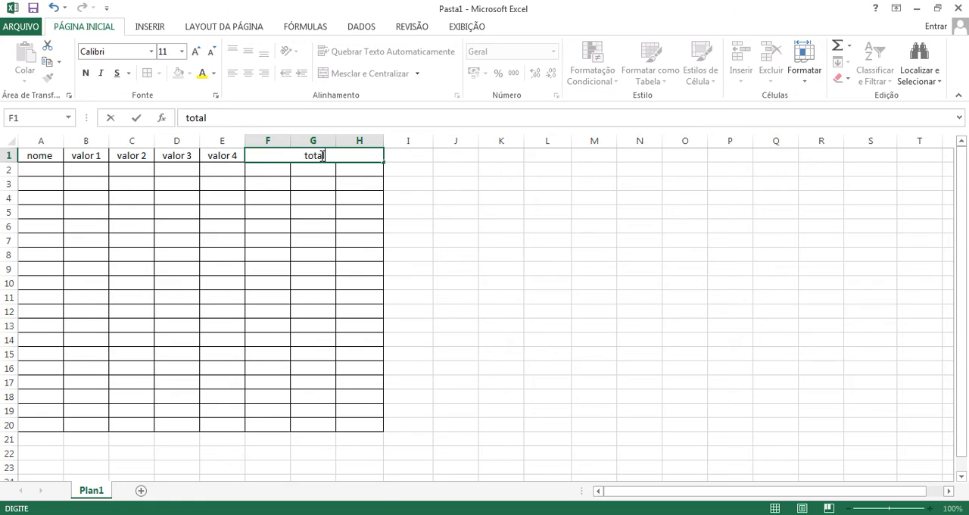
{"action": "key", "text": "Return"}
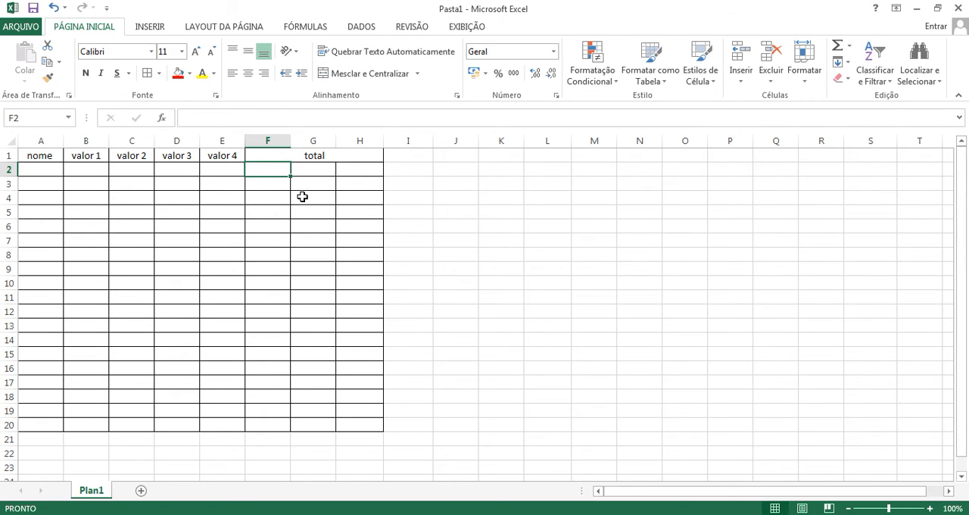
Step: Enter 1, 2 and 3 in cells F2, G2 and H2 beneath the total header
{"action": "type", "text": "1"}
{"action": "key", "text": "Tab"}
{"action": "type", "text": "2"}
{"action": "key", "text": "Tab"}
{"action": "type", "text": "3"}
{"action": "key", "text": "Return"}
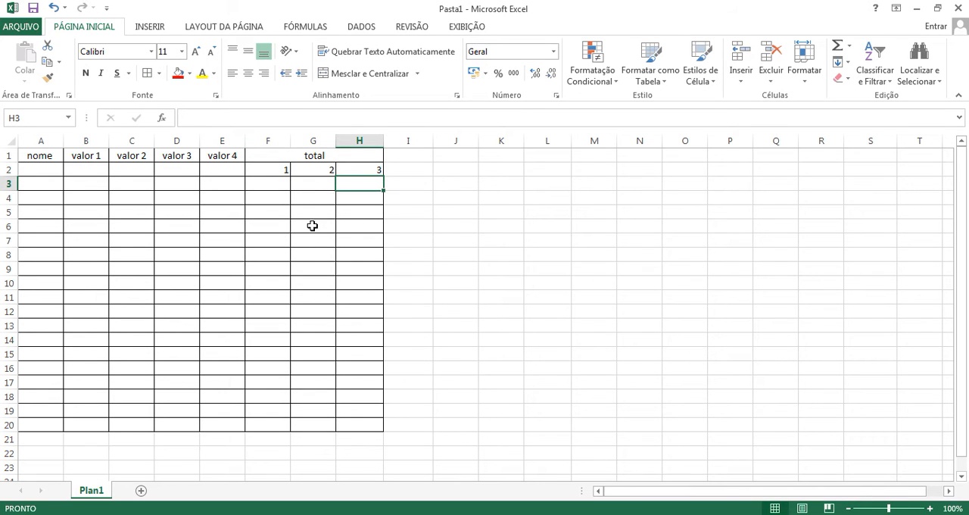
Step: Compare the single header cell E1 and the merged total header with the separate cells F2, G2 and H2
{"action": "left_click", "coordinate": [301, 254]}
{"action": "left_click", "coordinate": [220, 158]}
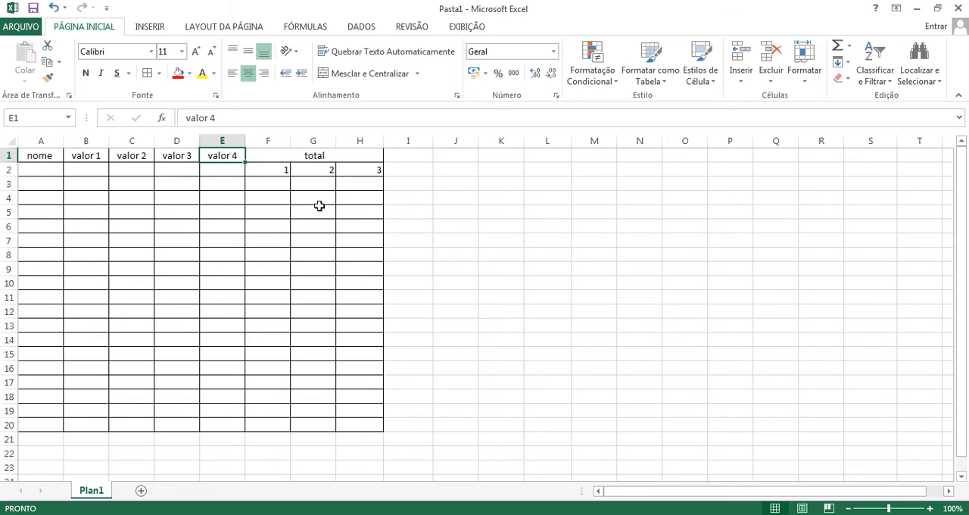
{"action": "left_click", "coordinate": [276, 174]}
{"action": "left_click", "coordinate": [317, 161]}
{"action": "left_click", "coordinate": [316, 170]}
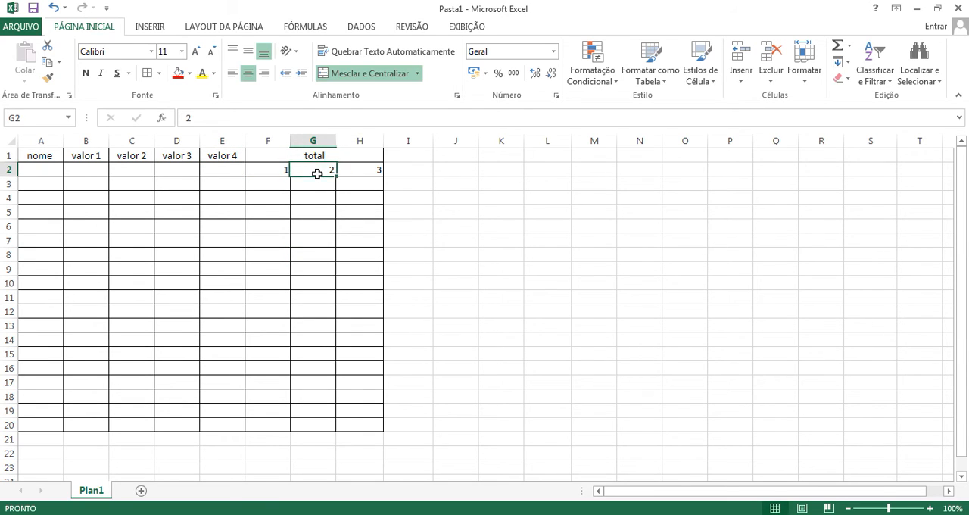
{"action": "left_click", "coordinate": [368, 169]}
Step: Enter the letter a in cell F3
{"action": "left_click", "coordinate": [281, 184]}
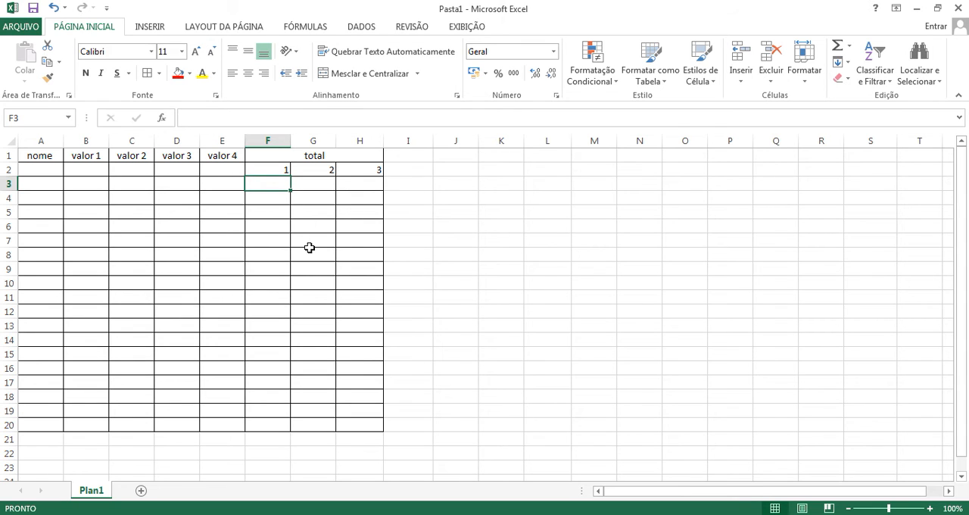
{"action": "type", "text": "a"}
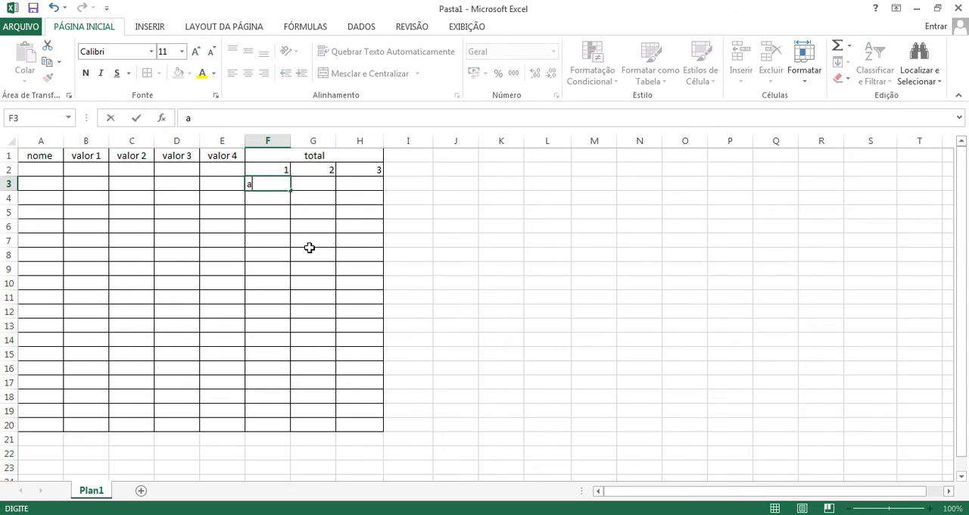
{"action": "key", "text": "Return"}
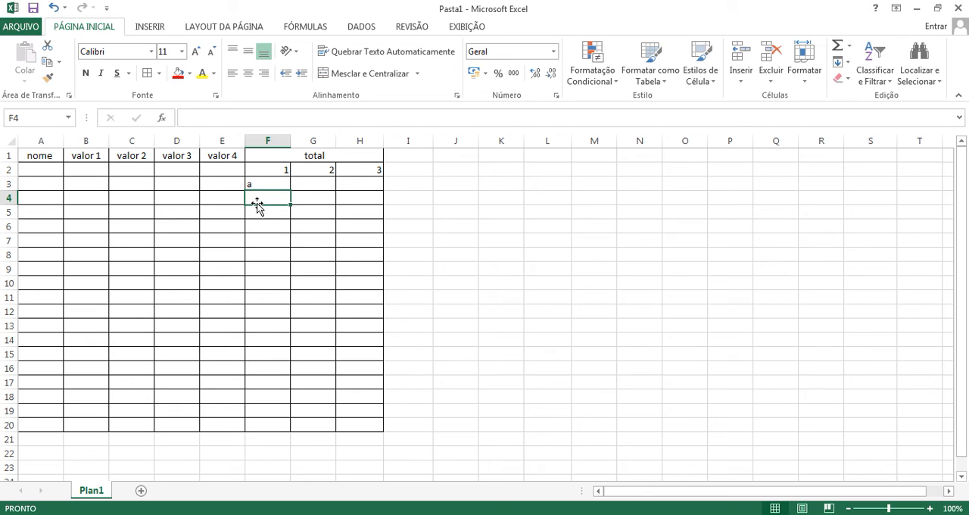
Step: Compare the alignment of the number in F2 with the letter in F3 and view F3's number format options
{"action": "left_click", "coordinate": [275, 172]}
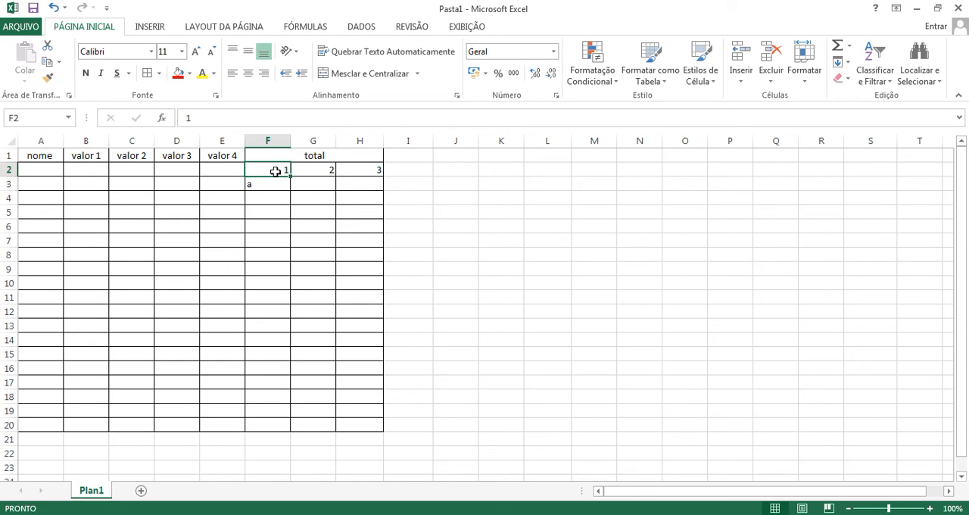
{"action": "left_click", "coordinate": [272, 186]}
{"action": "left_click", "coordinate": [271, 173]}
{"action": "left_click", "coordinate": [281, 182]}
{"action": "left_click", "coordinate": [275, 172]}
{"action": "left_click", "coordinate": [281, 188]}
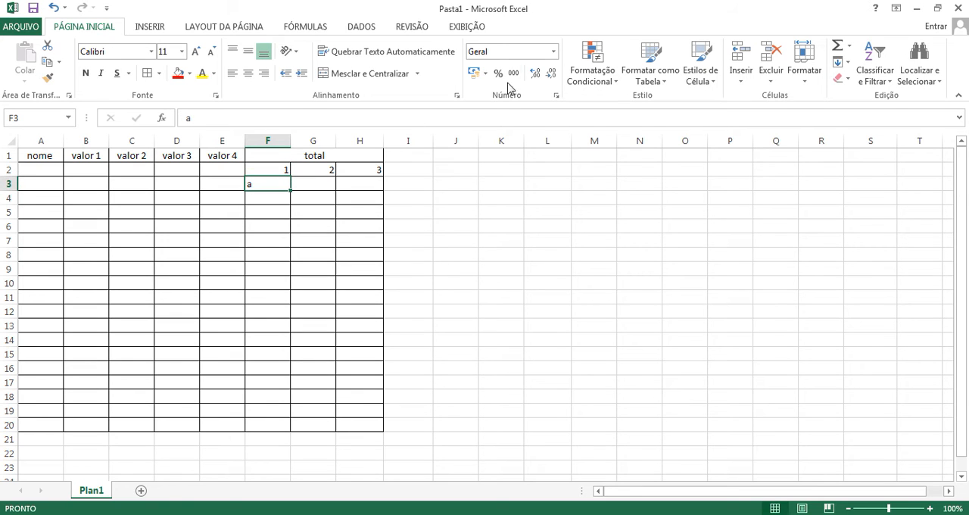
{"action": "left_click", "coordinate": [554, 51]}
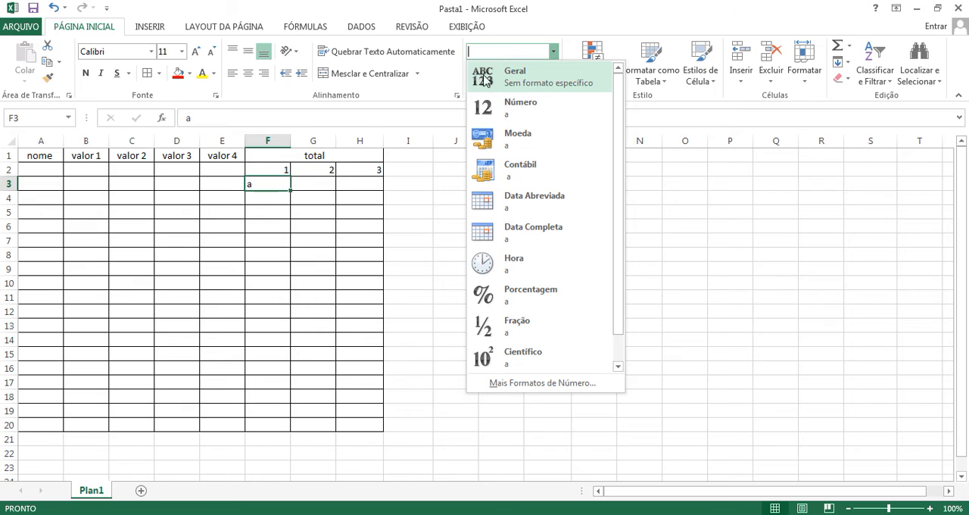
{"action": "left_click", "coordinate": [283, 186]}
{"action": "left_click", "coordinate": [295, 200]}
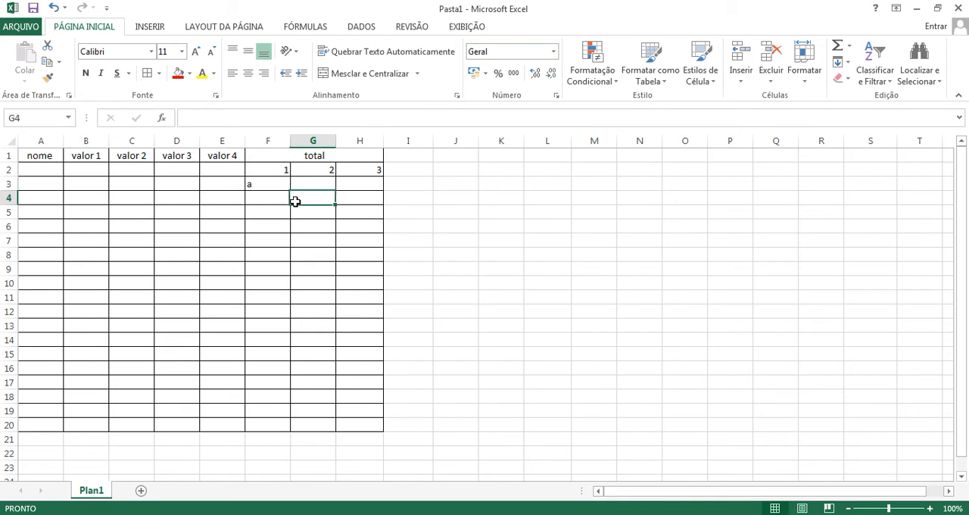
Step: Delete the letter a from cell F3
{"action": "left_click", "coordinate": [262, 185]}
{"action": "key", "text": "Delete"}
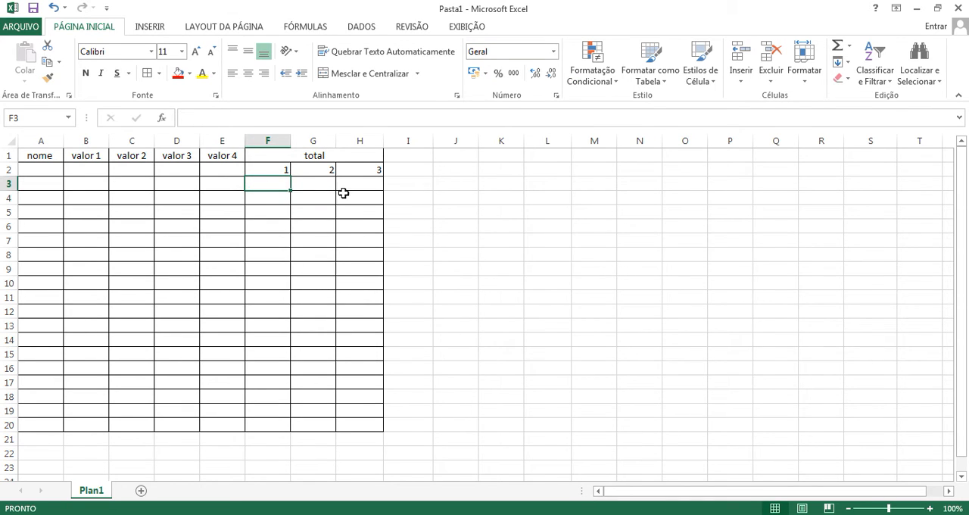
{"action": "left_click", "coordinate": [439, 195]}
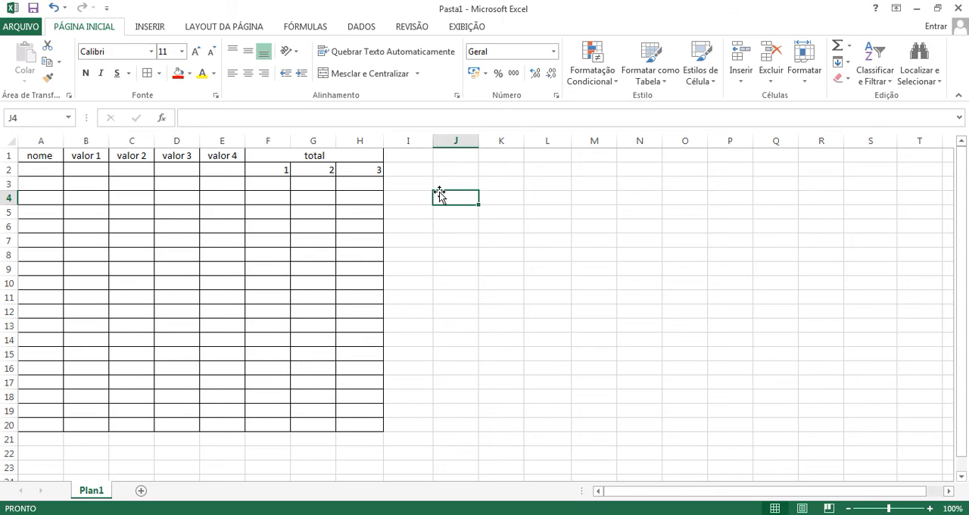
Step: Review the available number formats for the range F2:H20, from Geral to Texto, without applying one
{"action": "left_click_drag", "start_coordinate": [274, 169], "coordinate": [378, 425]}
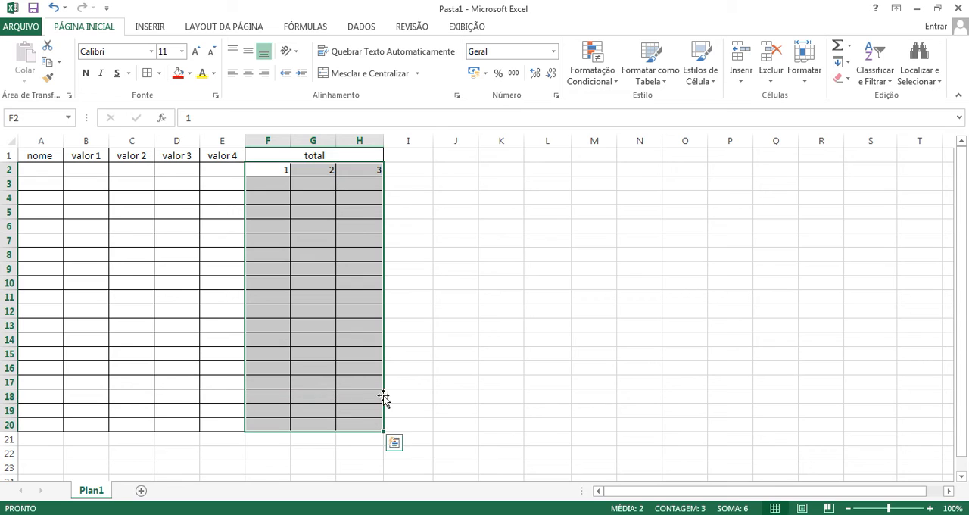
{"action": "left_click", "coordinate": [553, 52]}
{"action": "scroll", "coordinate": [552, 265], "scroll_direction": "down", "scroll_amount": 1}
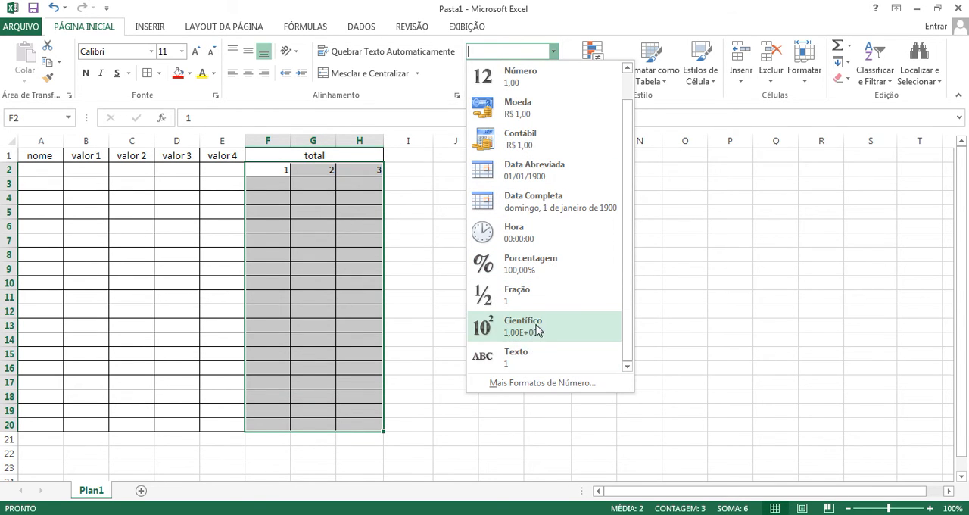
{"action": "scroll", "coordinate": [546, 302], "scroll_direction": "up", "scroll_amount": 1}
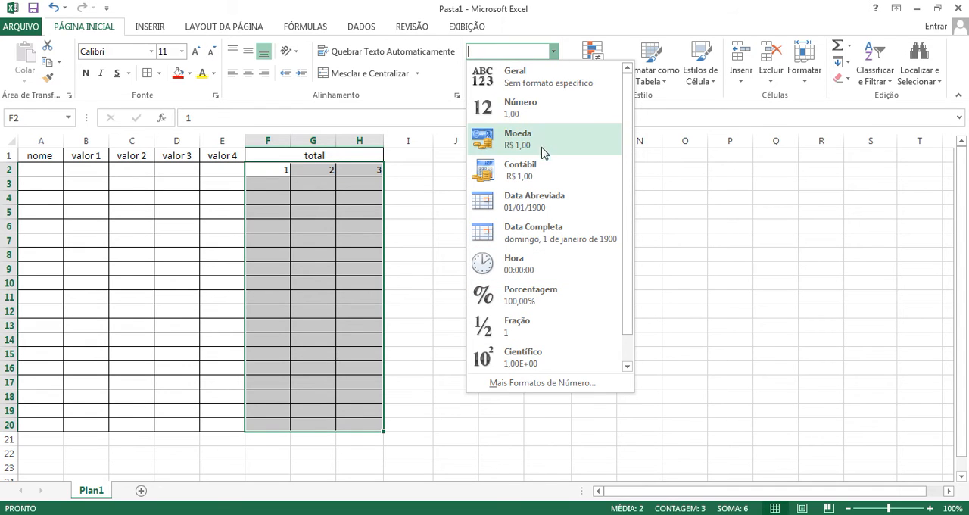
{"action": "left_click", "coordinate": [442, 199]}
{"action": "left_click", "coordinate": [322, 196]}
{"action": "left_click", "coordinate": [212, 214]}
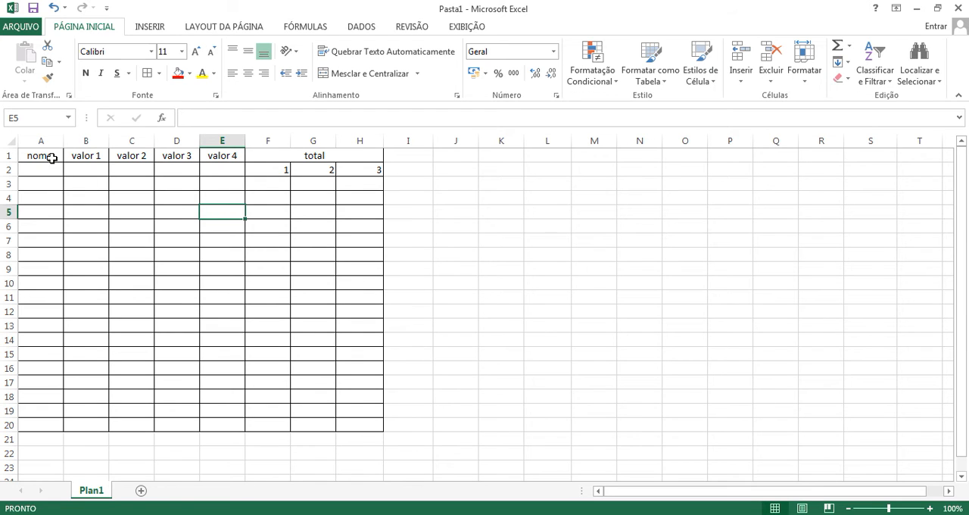
{"action": "left_click", "coordinate": [424, 225]}
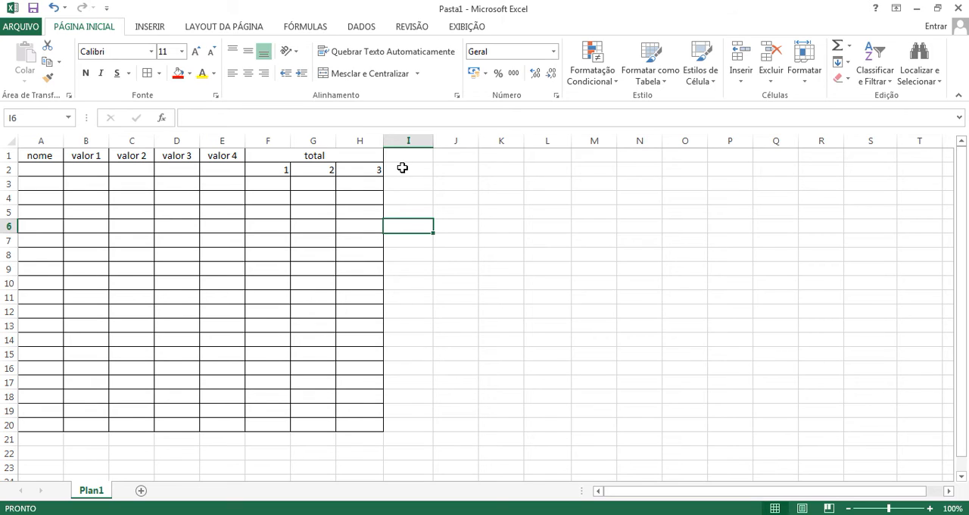
{"action": "left_click_drag", "start_coordinate": [449, 184], "coordinate": [695, 409]}
{"action": "left_click", "coordinate": [162, 227]}
Step: Try the Nenhuma, Contorno and Interna border presets on the table A1:H20, then discard the border changes
{"action": "left_click_drag", "start_coordinate": [51, 157], "coordinate": [325, 429]}
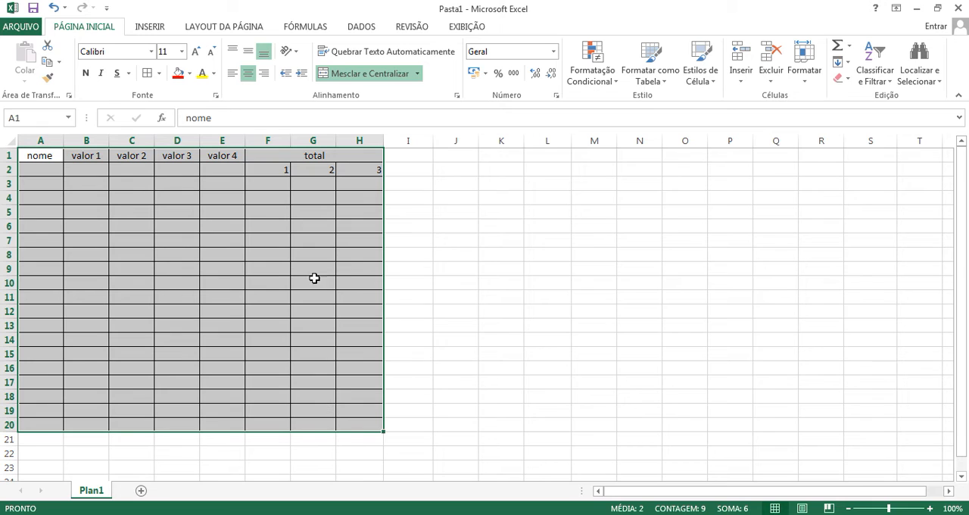
{"action": "left_click", "coordinate": [159, 74]}
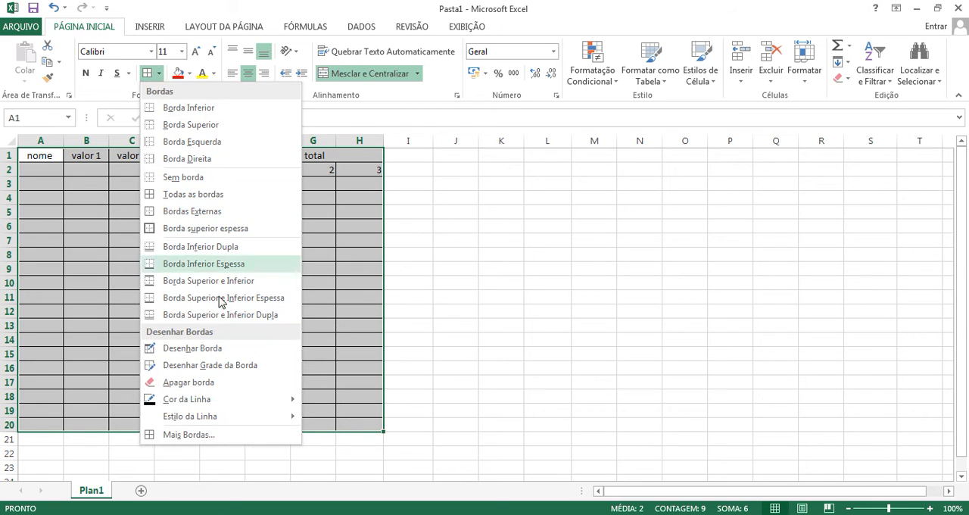
{"action": "mouse_move", "coordinate": [226, 422]}
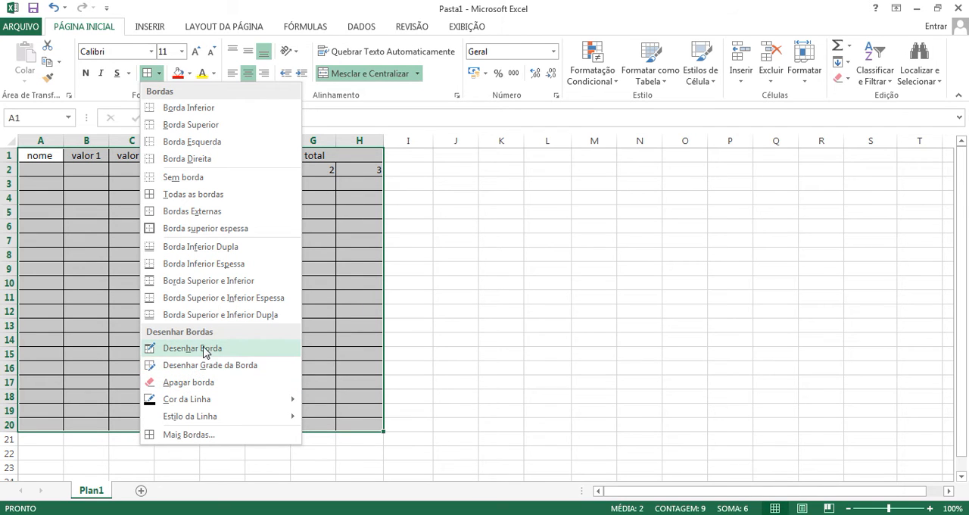
{"action": "left_click", "coordinate": [229, 436]}
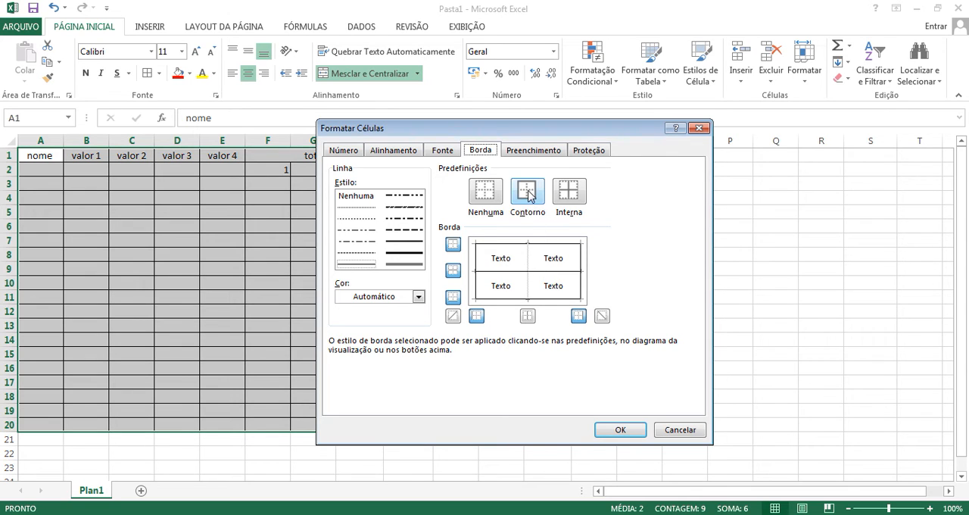
{"action": "left_click", "coordinate": [574, 193]}
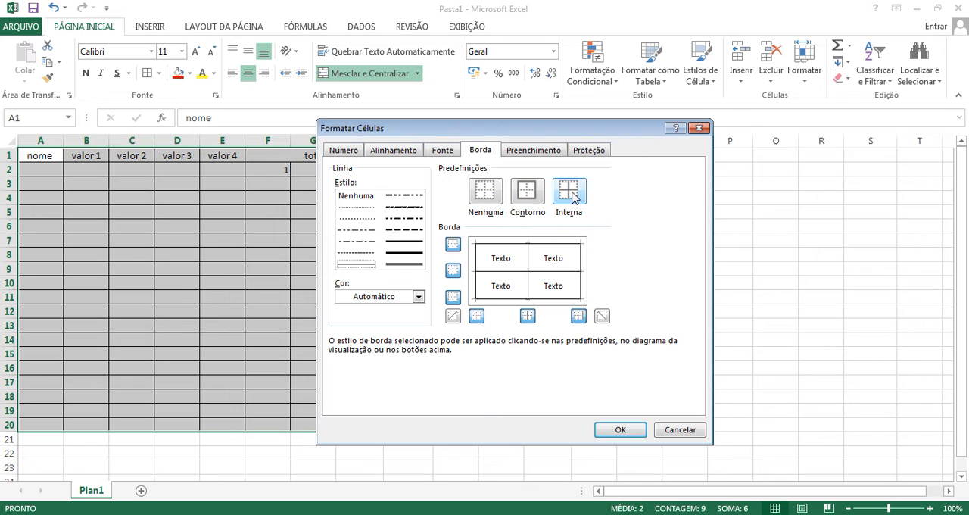
{"action": "left_click", "coordinate": [500, 194]}
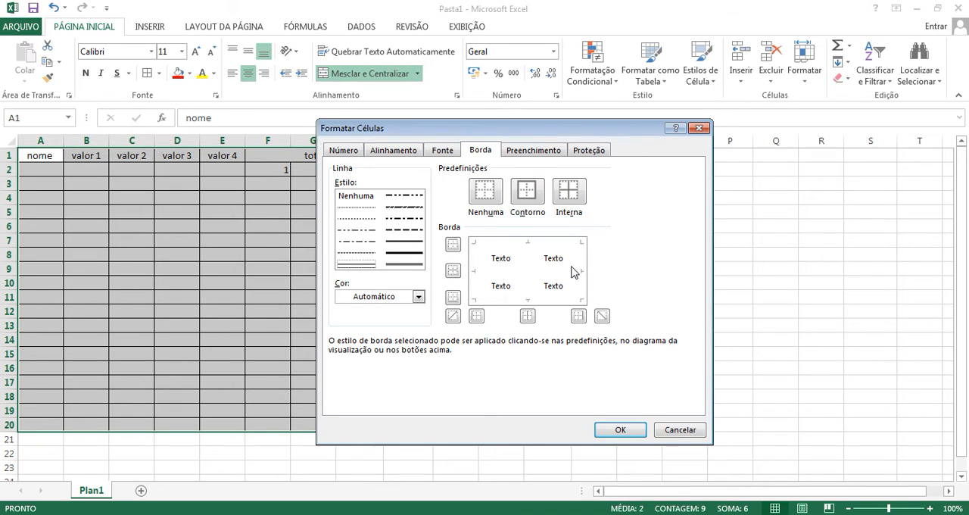
{"action": "left_click", "coordinate": [536, 198]}
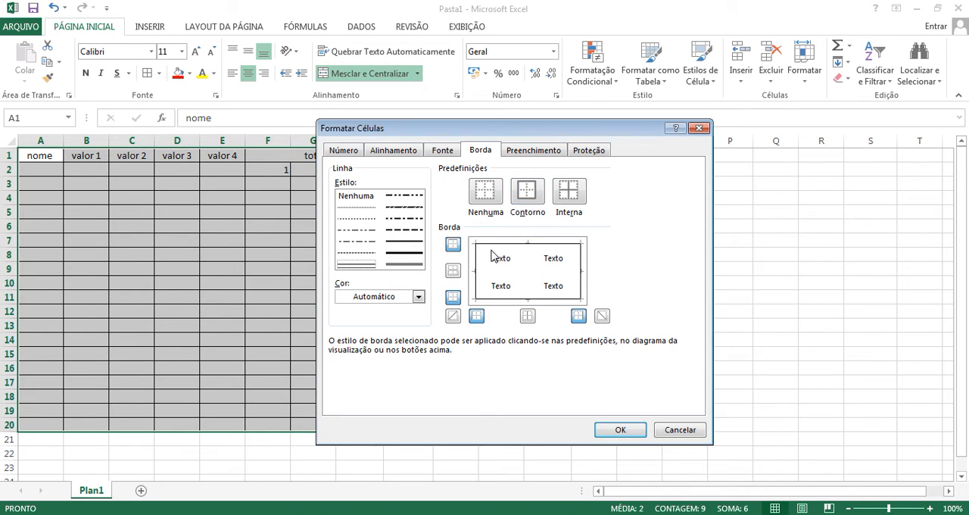
{"action": "left_click", "coordinate": [571, 209]}
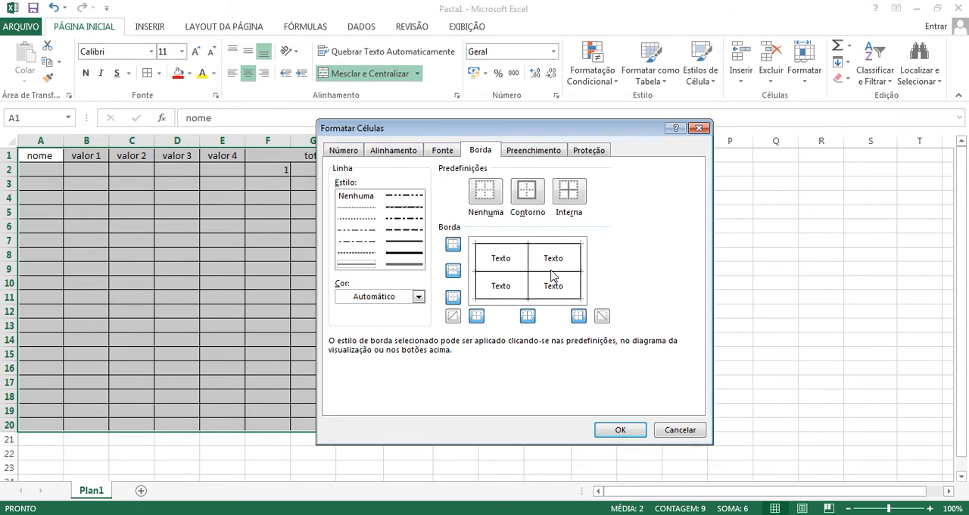
{"action": "left_click", "coordinate": [681, 430]}
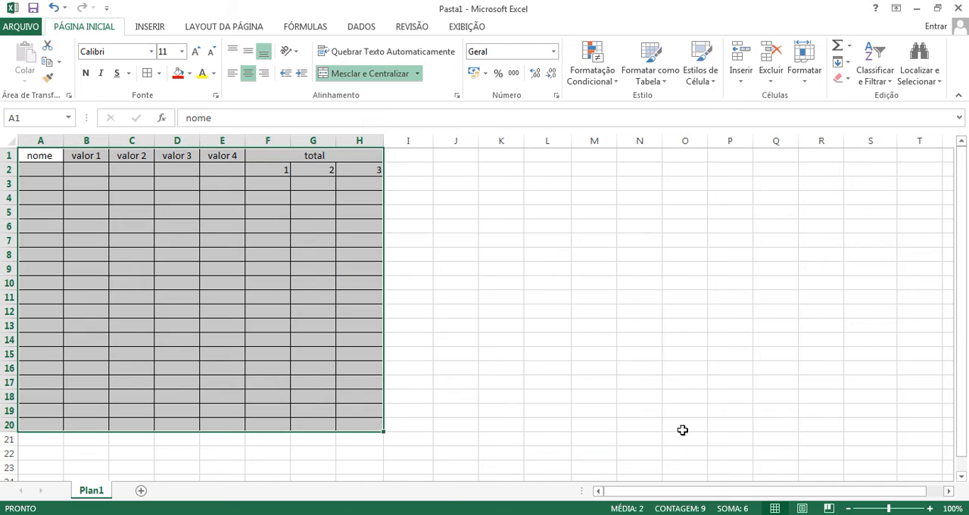
{"action": "left_click", "coordinate": [440, 227]}
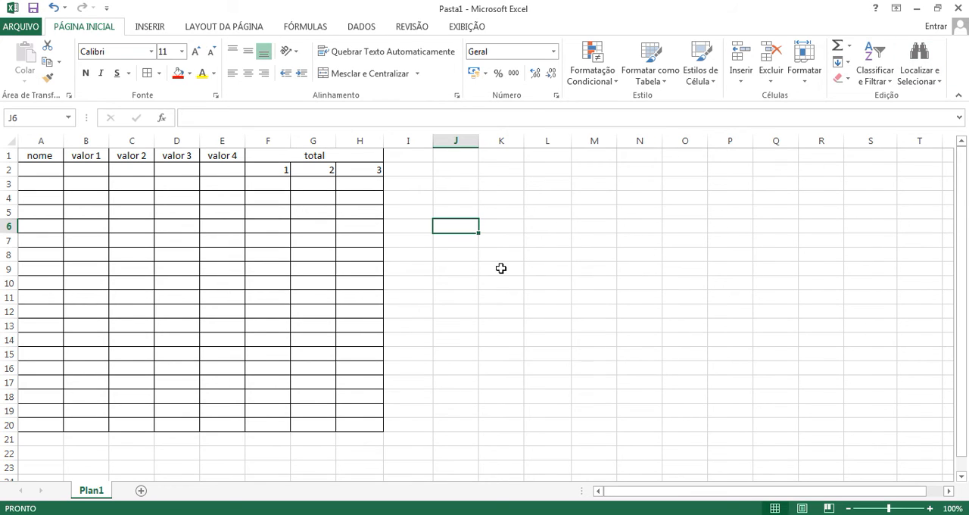
{"action": "left_click", "coordinate": [457, 312]}
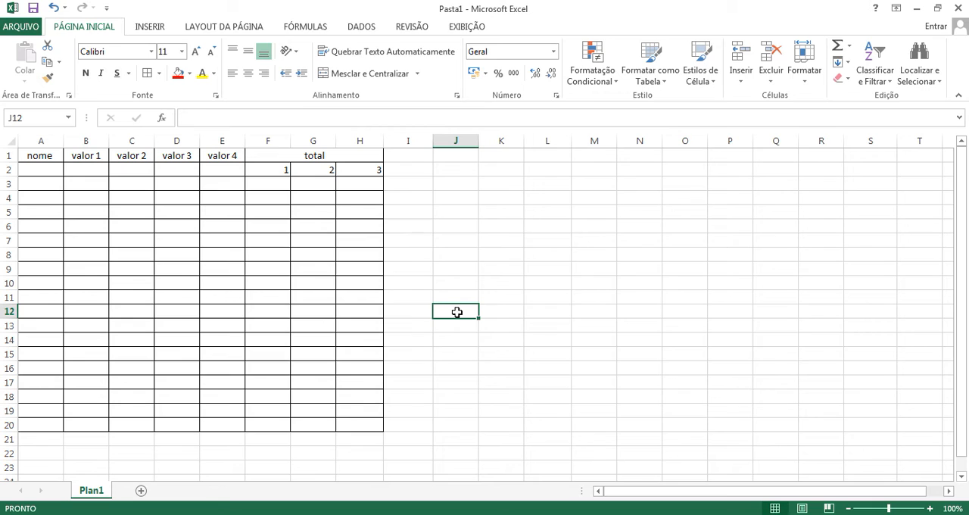
{"action": "left_click", "coordinate": [422, 227]}
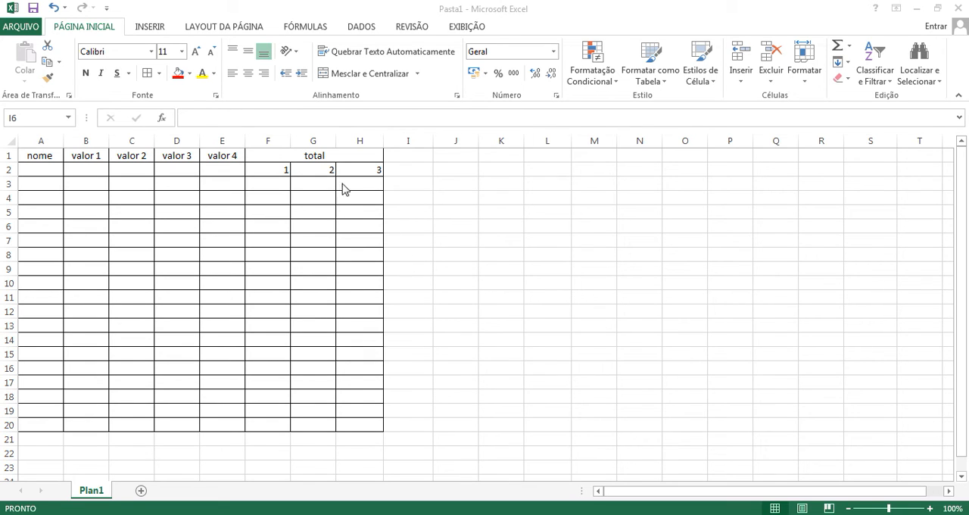
Step: Enter the numbers 1 through 9 down column F, in cells F4 to F12
{"action": "left_click", "coordinate": [304, 238]}
{"action": "left_click", "coordinate": [274, 187]}
{"action": "key", "text": "Return"}
{"action": "type", "text": "1"}
{"action": "key", "text": "Return"}
{"action": "type", "text": "2"}
{"action": "key", "text": "Return"}
{"action": "type", "text": "3"}
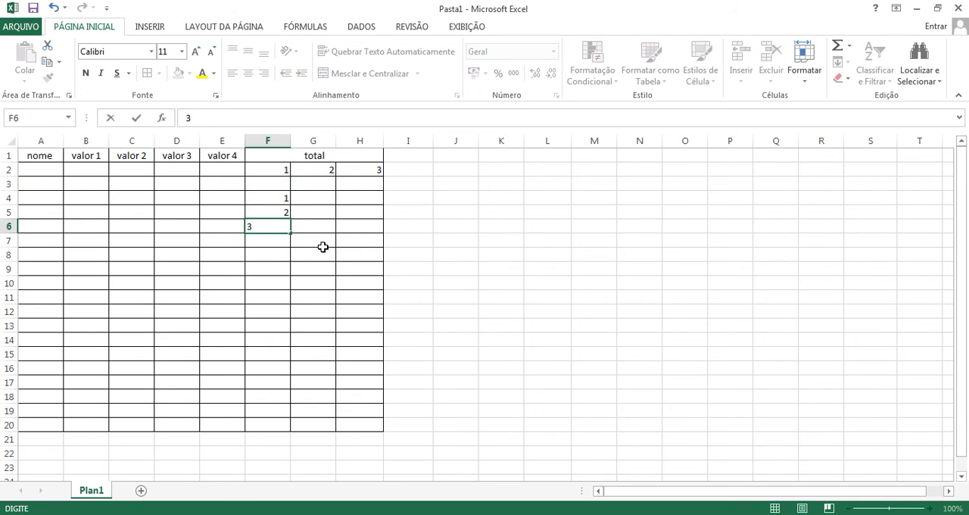
{"action": "key", "text": "Return"}
{"action": "type", "text": "4"}
{"action": "key", "text": "Return"}
{"action": "type", "text": "5 6"}
{"action": "key", "text": "Return"}
{"action": "type", "text": "7"}
{"action": "key", "text": "Return"}
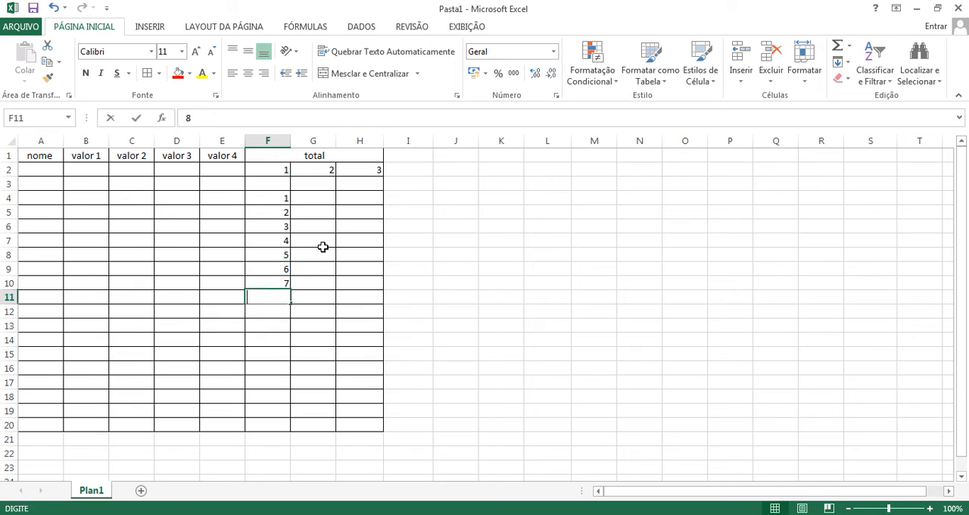
{"action": "type", "text": "8 9"}
{"action": "key", "text": "Right"}
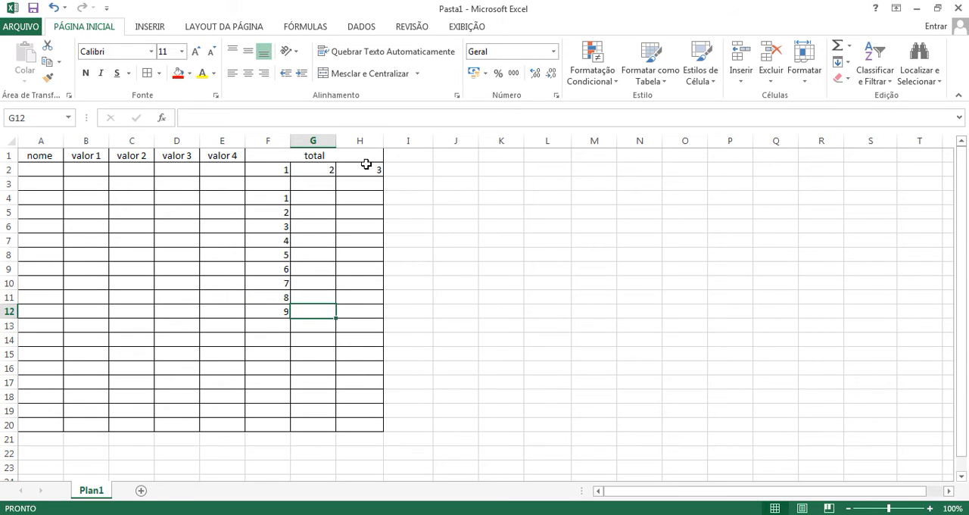
Step: Enter 9, 8, 7, 4, 5, 6, 3 and 2 down column G, in cells G4 to G11
{"action": "left_click", "coordinate": [325, 183]}
{"action": "key", "text": "Return"}
{"action": "type", "text": "9"}
{"action": "key", "text": "Return"}
{"action": "type", "text": "8"}
{"action": "key", "text": "Return"}
{"action": "type", "text": "7 4"}
{"action": "key", "text": "Return"}
{"action": "type", "text": "5 6 3 2"}
Step: Enter 5, 9, 8, 7, 4, 5, 6, 3 and 12 down column H, in cells H4 to H12
{"action": "key", "text": "Return"}
{"action": "left_click", "coordinate": [358, 185]}
{"action": "key", "text": "Return"}
{"action": "type", "text": "5 9 8 7 4 5 6 3 12"}
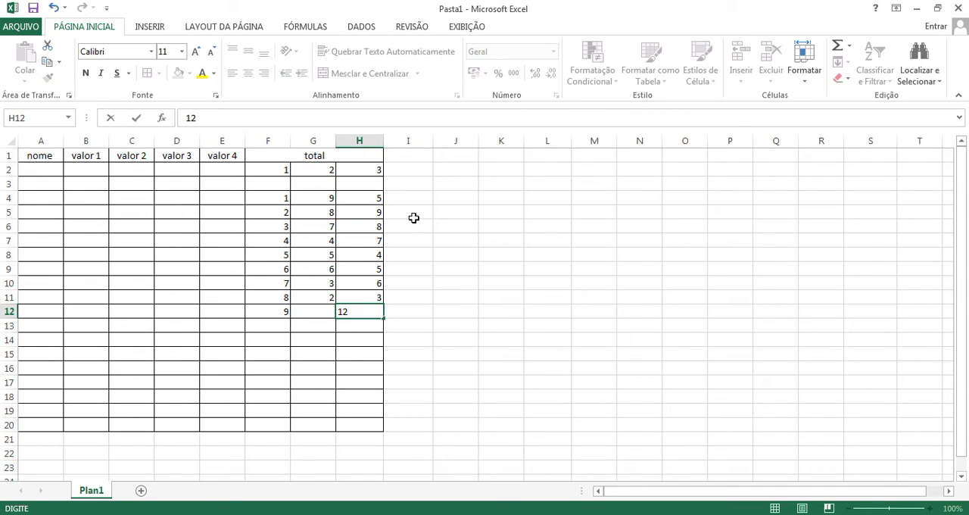
{"action": "left_click", "coordinate": [446, 252]}
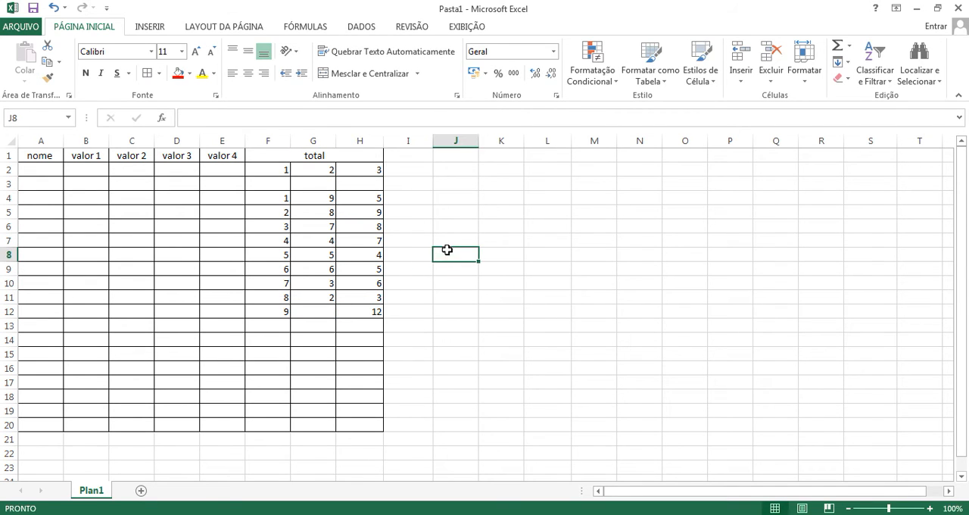
{"action": "left_click", "coordinate": [457, 219]}
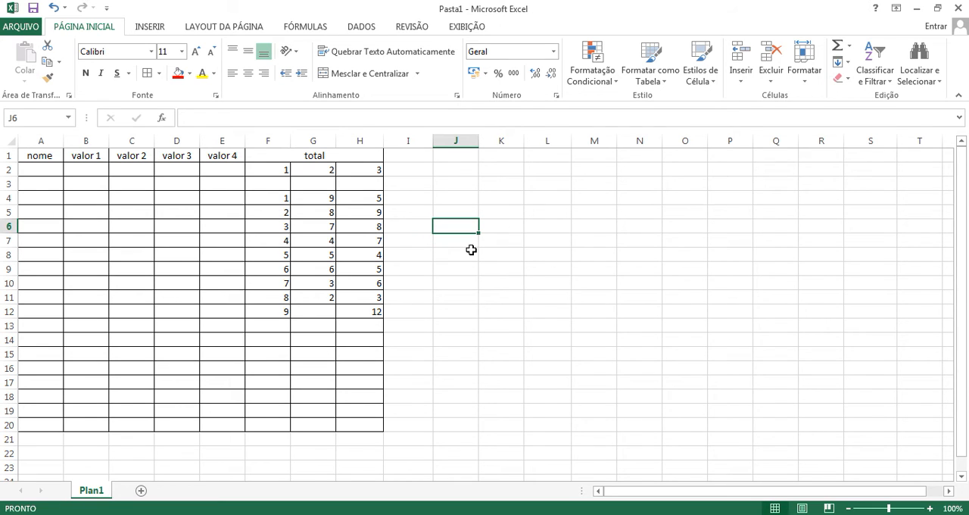
Step: Start a formula in cell J5 with =soma
{"action": "left_click", "coordinate": [463, 211]}
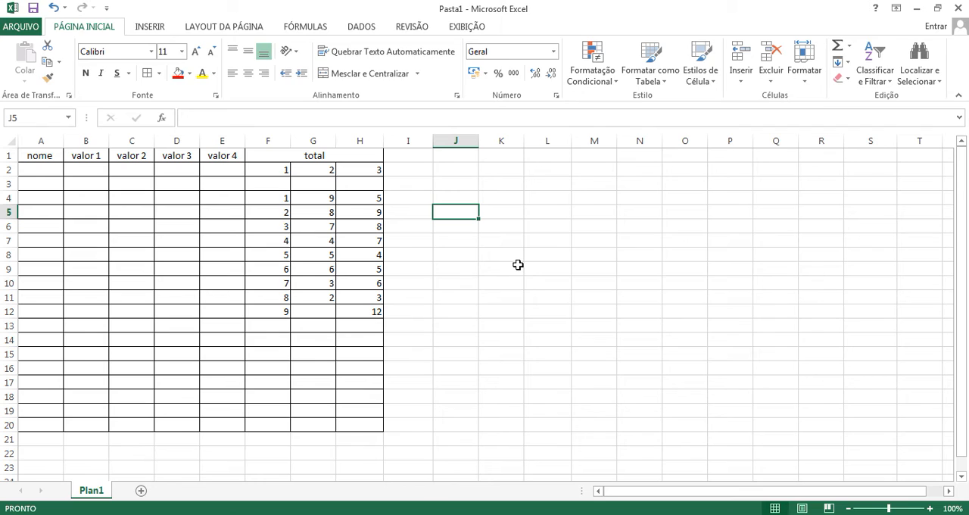
{"action": "type", "text": "="}
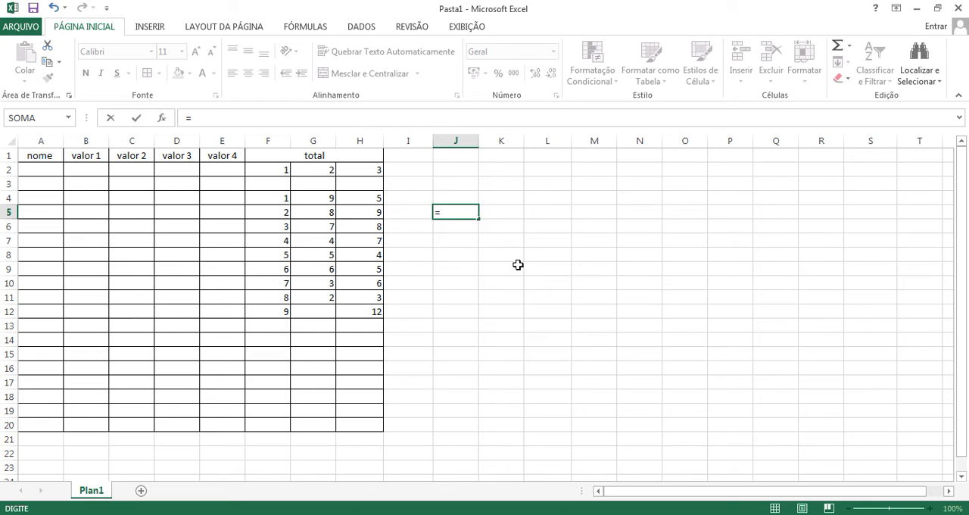
{"action": "type", "text": "soma"}
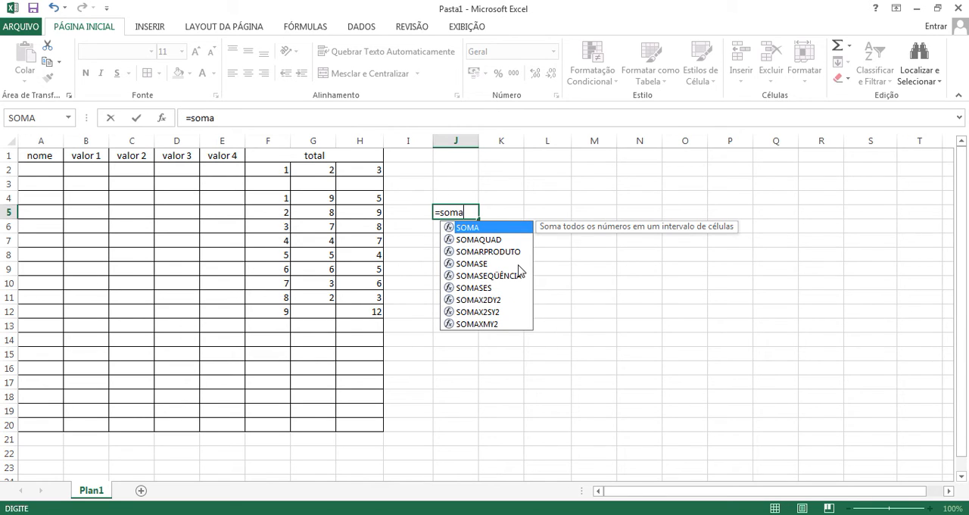
Step: Cut the formula in J5 back to =s and choose the SOMA function from the suggested functions
{"action": "key", "text": "BackSpace"}
{"action": "key", "text": "BackSpace"}
{"action": "key", "text": "BackSpace"}
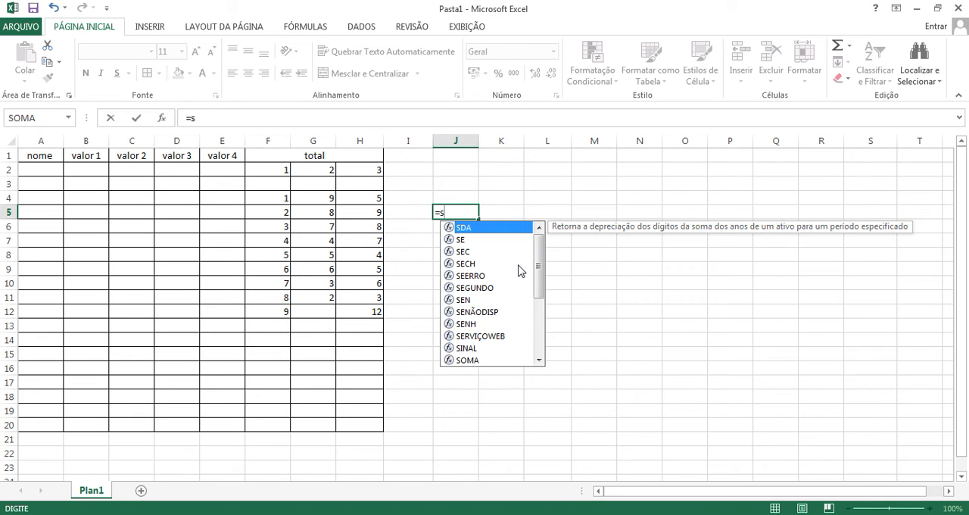
{"action": "left_click_drag", "start_coordinate": [543, 252], "coordinate": [520, 353]}
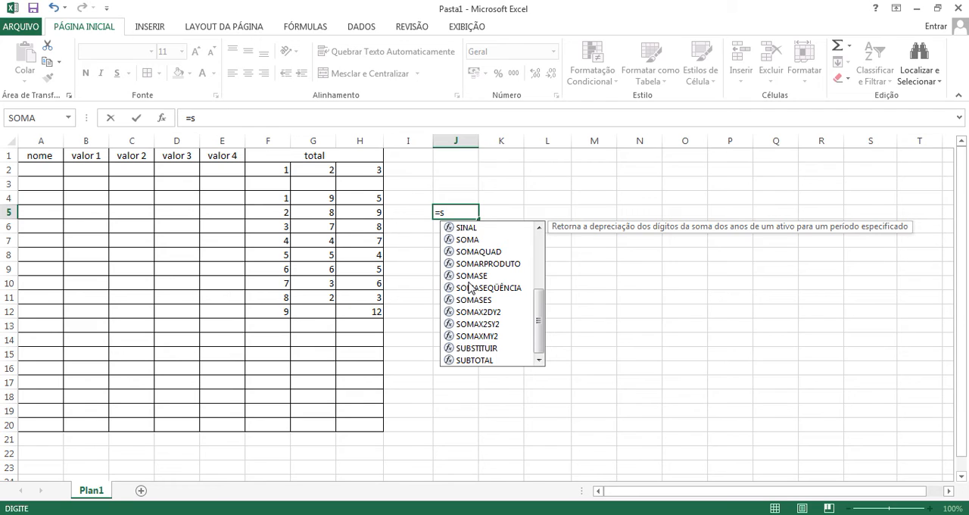
{"action": "left_click", "coordinate": [541, 311]}
{"action": "left_click", "coordinate": [463, 215]}
{"action": "double_click", "coordinate": [460, 214]}
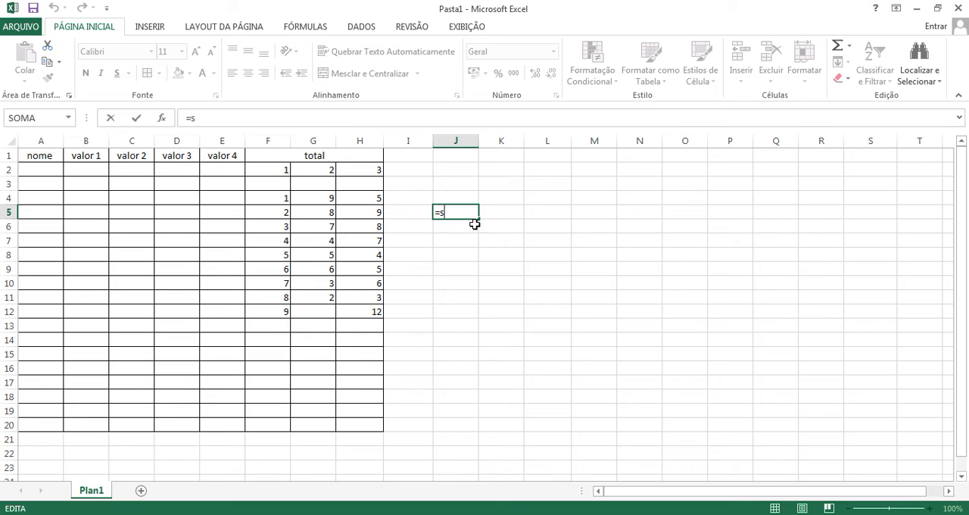
{"action": "key", "text": "BackSpace"}
{"action": "type", "text": "s"}
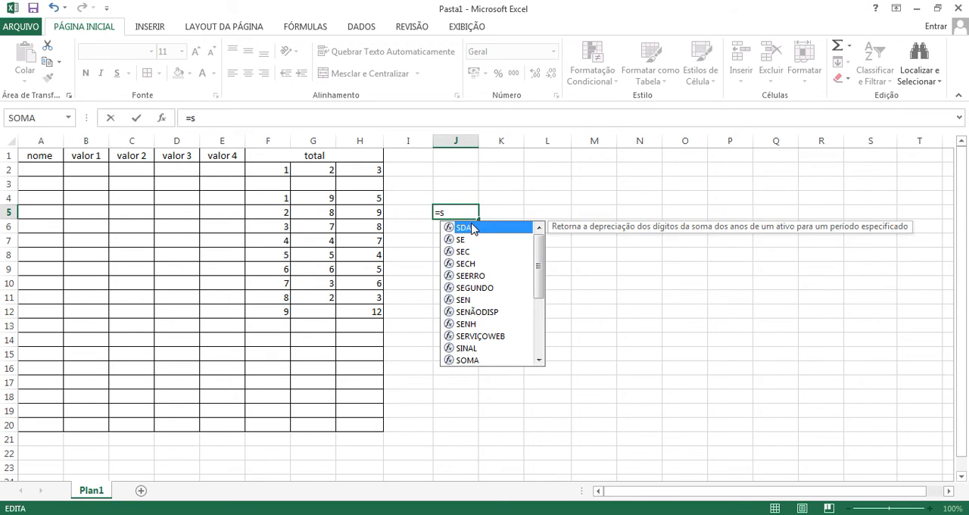
{"action": "mouse_move", "coordinate": [536, 281]}
{"action": "left_mouse_down"}
{"action": "mouse_move", "coordinate": [538, 270]}
{"action": "mouse_move", "coordinate": [542, 319]}
{"action": "mouse_move", "coordinate": [539, 253]}
{"action": "mouse_move", "coordinate": [538, 321]}
{"action": "mouse_move", "coordinate": [535, 293]}
{"action": "left_mouse_up"}
{"action": "double_click", "coordinate": [467, 264]}
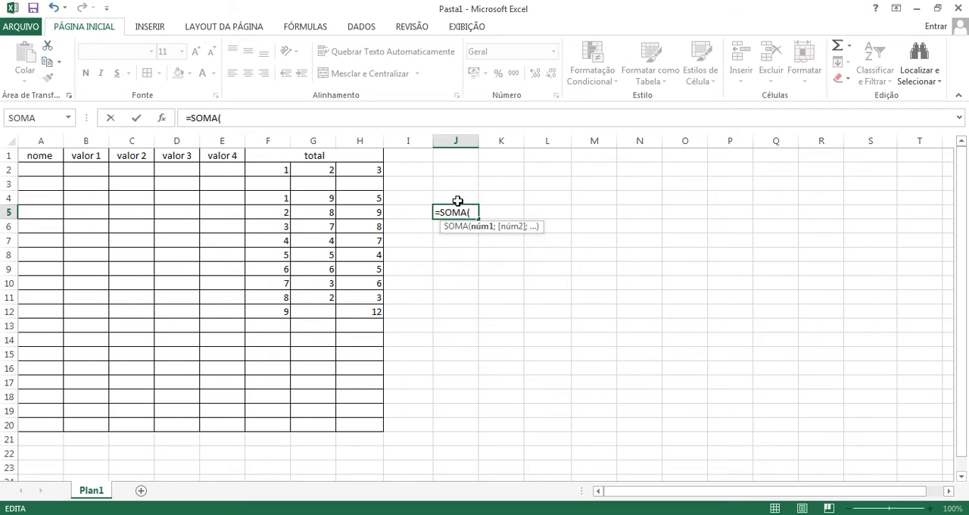
Step: Complete the SOMA formula in J5 with F4, G4 and H4 as semicolon-separated arguments: =SOMA(F4;G4;H4)
{"action": "left_click", "coordinate": [277, 199]}
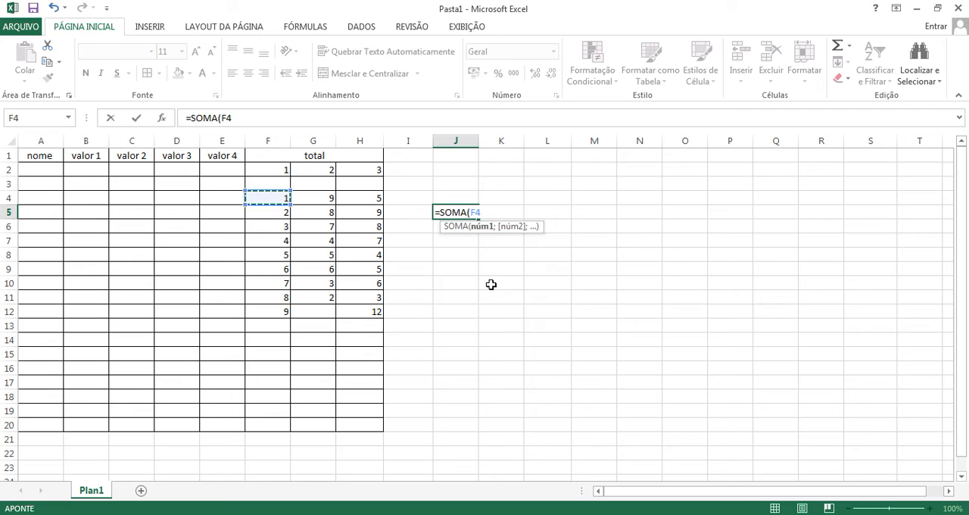
{"action": "type", "text": ";"}
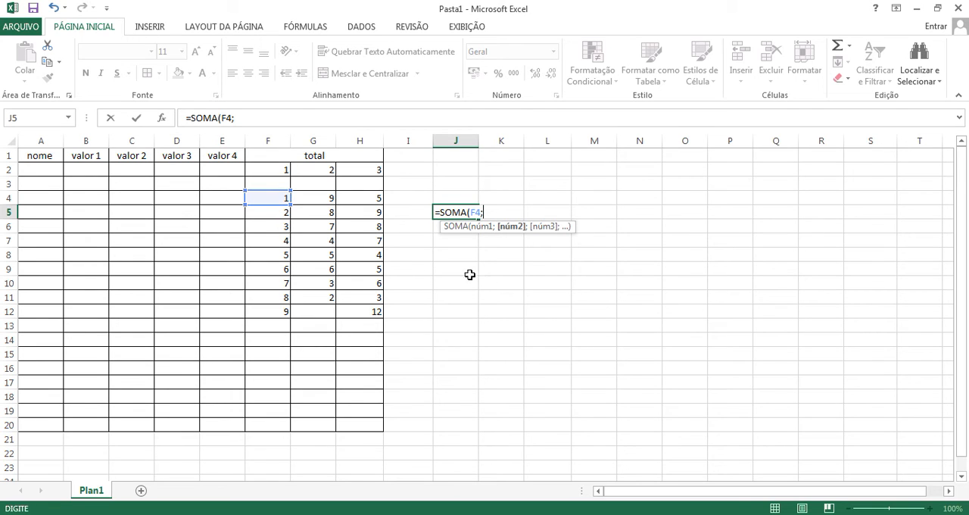
{"action": "left_click", "coordinate": [320, 199]}
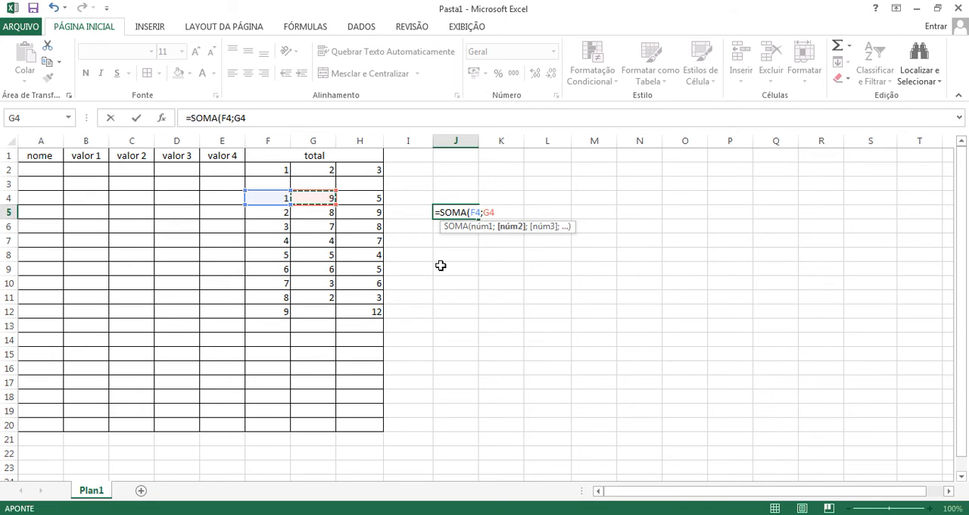
{"action": "type", "text": ";"}
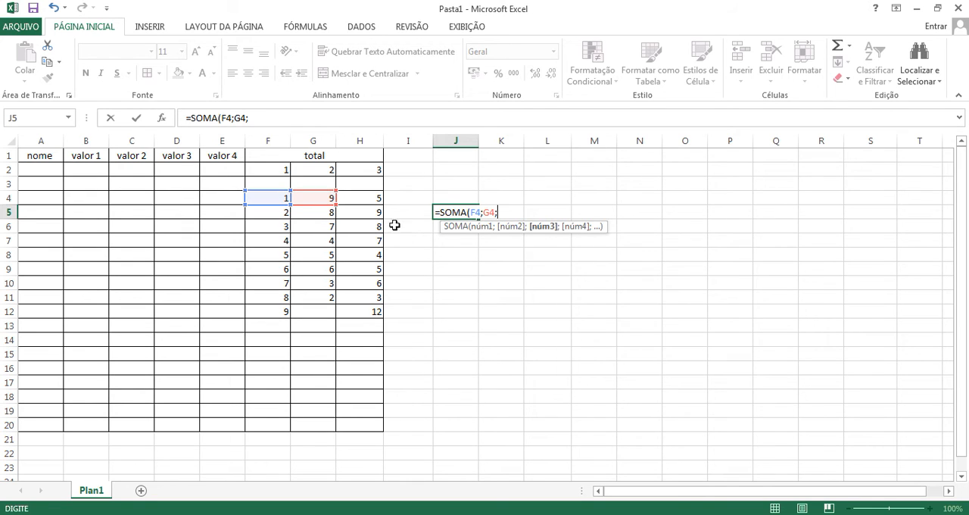
{"action": "left_click", "coordinate": [371, 200]}
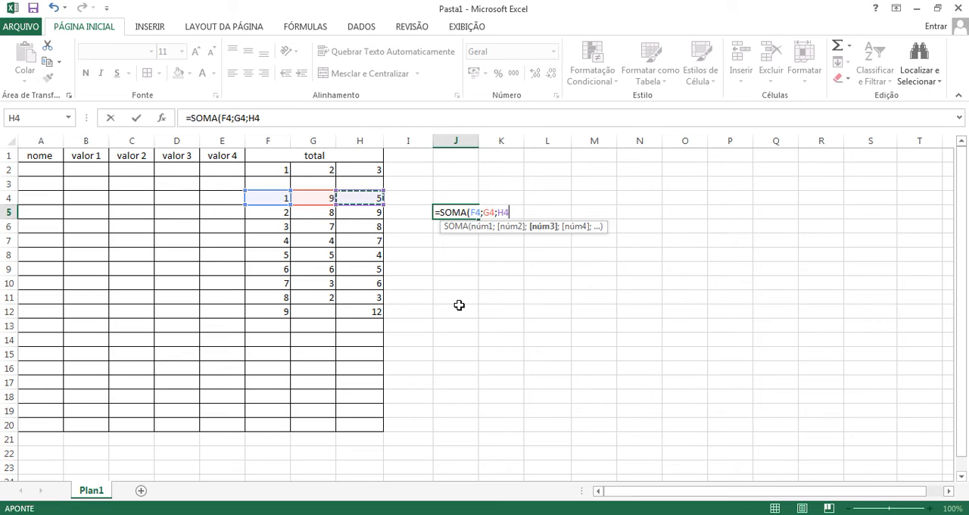
{"action": "type", "text": ")"}
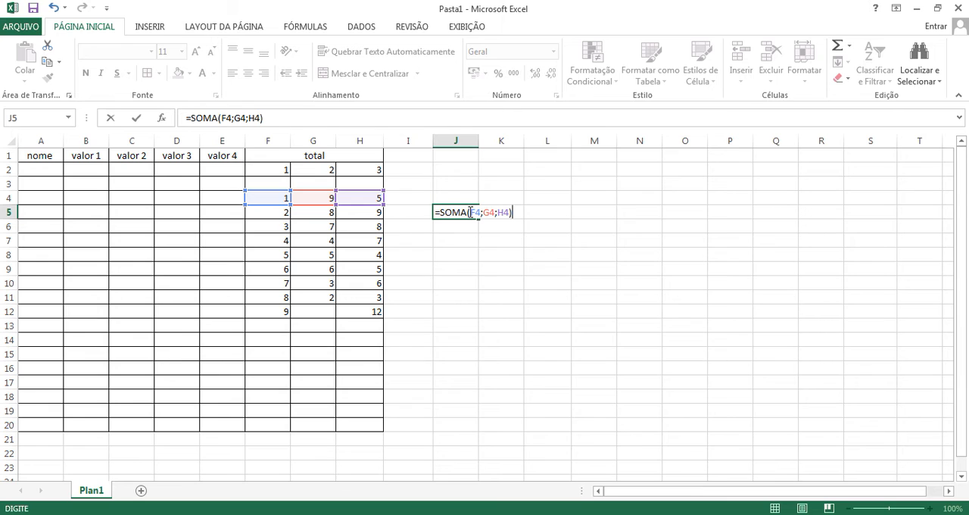
{"action": "key", "text": "Return"}
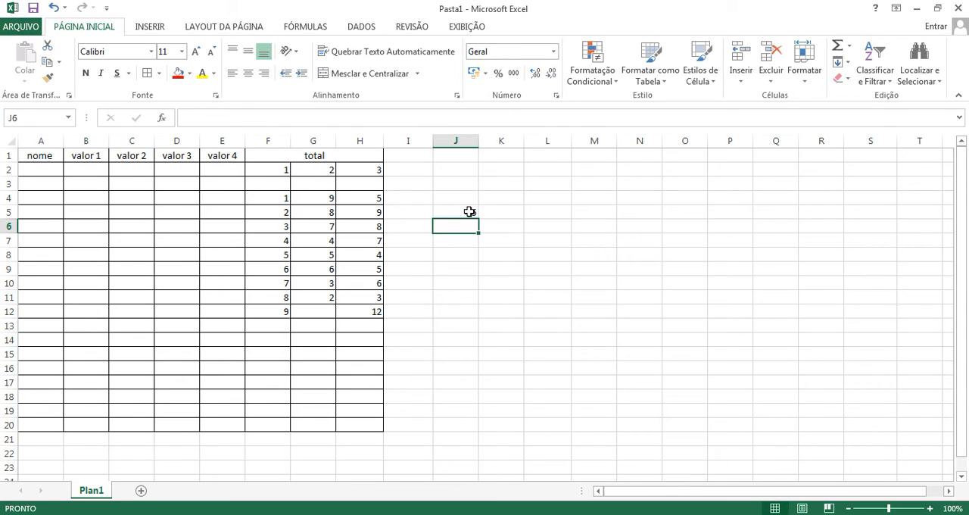
Step: Format the sum in J5 as accounting currency with R$ Português (Brasil)
{"action": "left_click", "coordinate": [459, 214]}
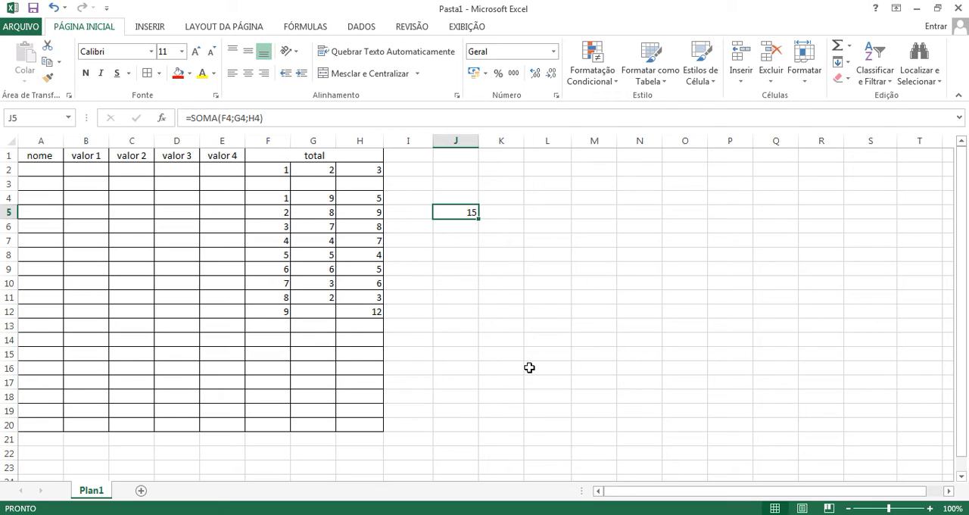
{"action": "left_click", "coordinate": [486, 74]}
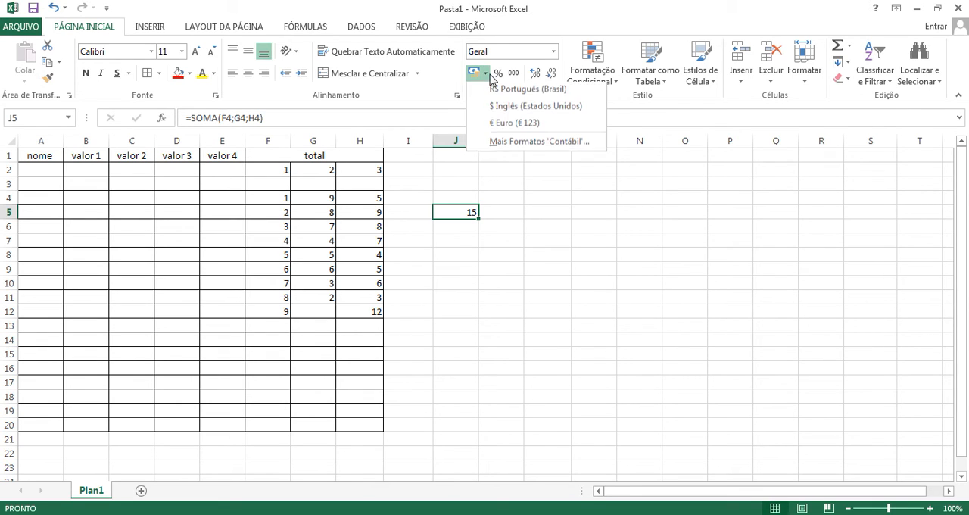
{"action": "left_click", "coordinate": [521, 265]}
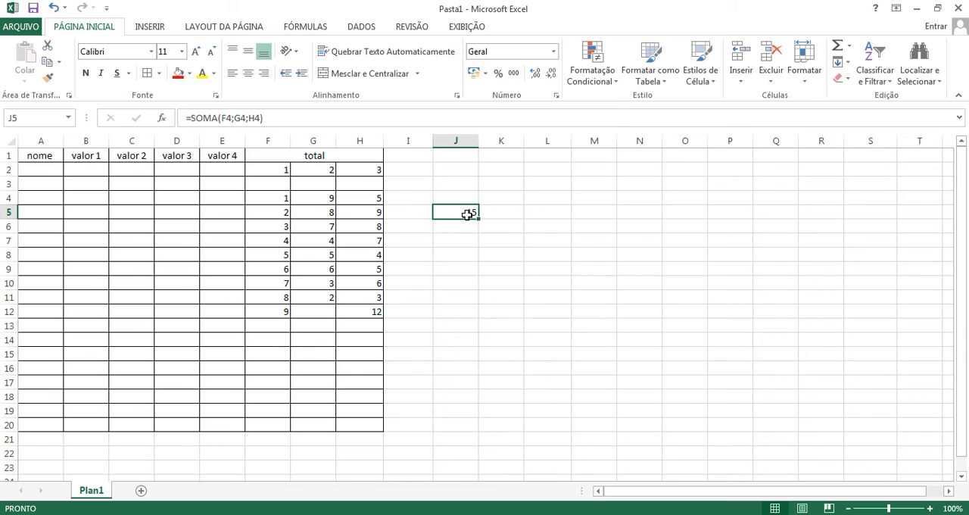
{"action": "left_click", "coordinate": [486, 74]}
{"action": "left_click", "coordinate": [501, 90]}
{"action": "left_click", "coordinate": [503, 239]}
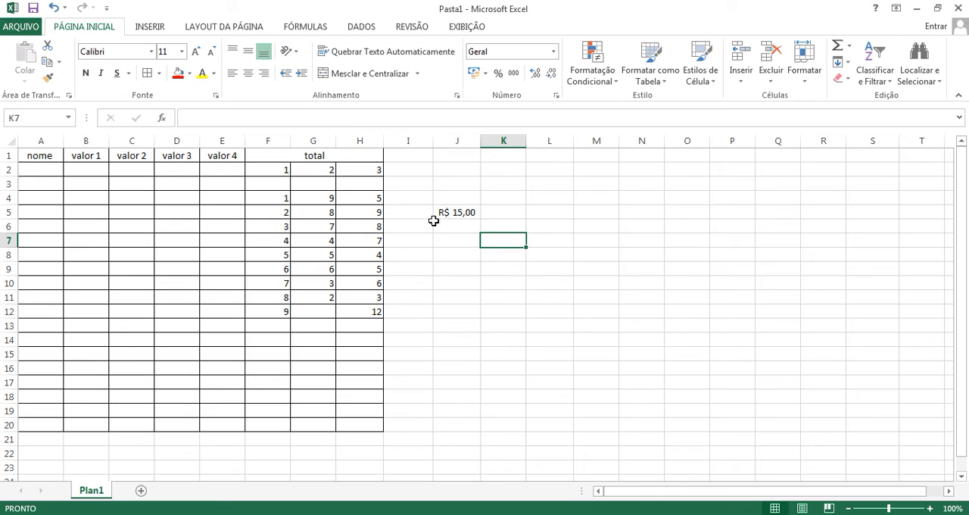
Step: Change F4 to 20, G4 to 5 and H4 to 489, and autofit column J to its contents
{"action": "double_click", "coordinate": [282, 200]}
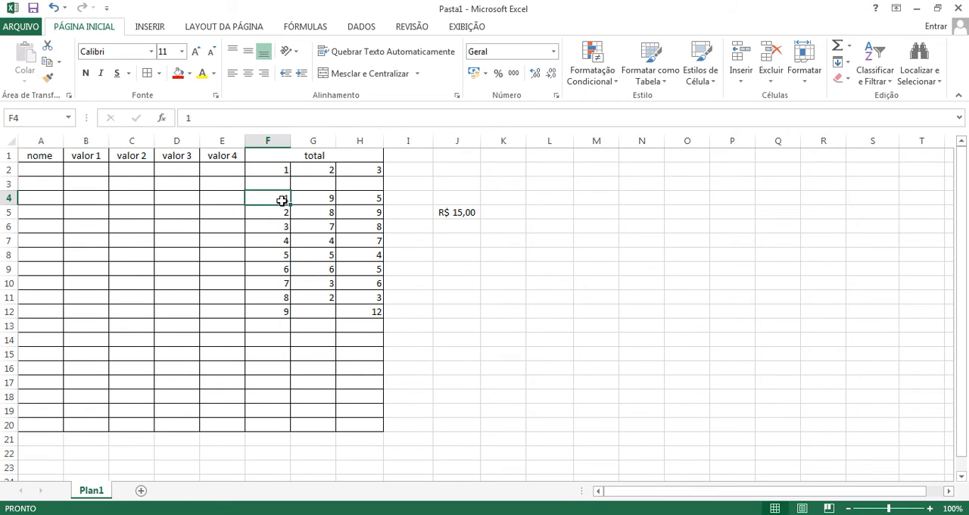
{"action": "left_click", "coordinate": [278, 238]}
{"action": "left_click", "coordinate": [282, 196]}
{"action": "type", "text": "20"}
{"action": "key", "text": "Return"}
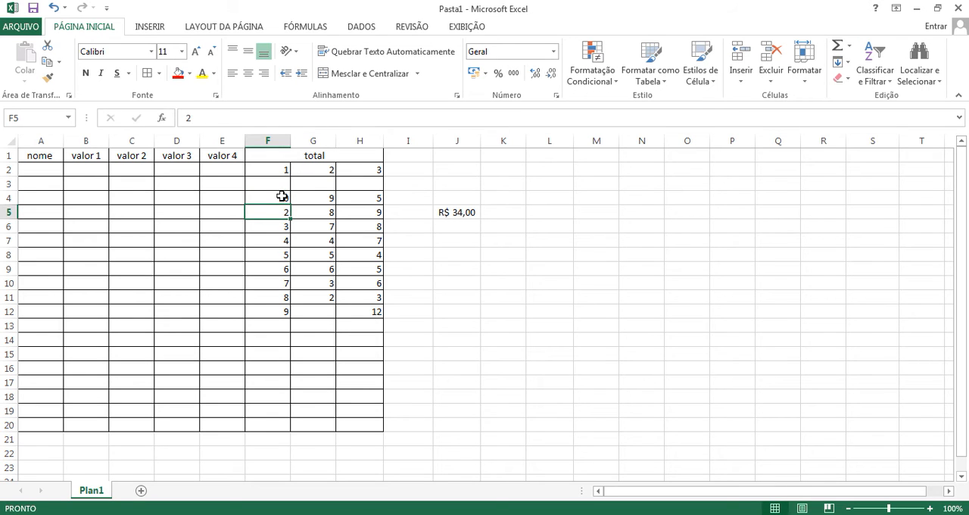
{"action": "left_click", "coordinate": [310, 198]}
{"action": "type", "text": "5"}
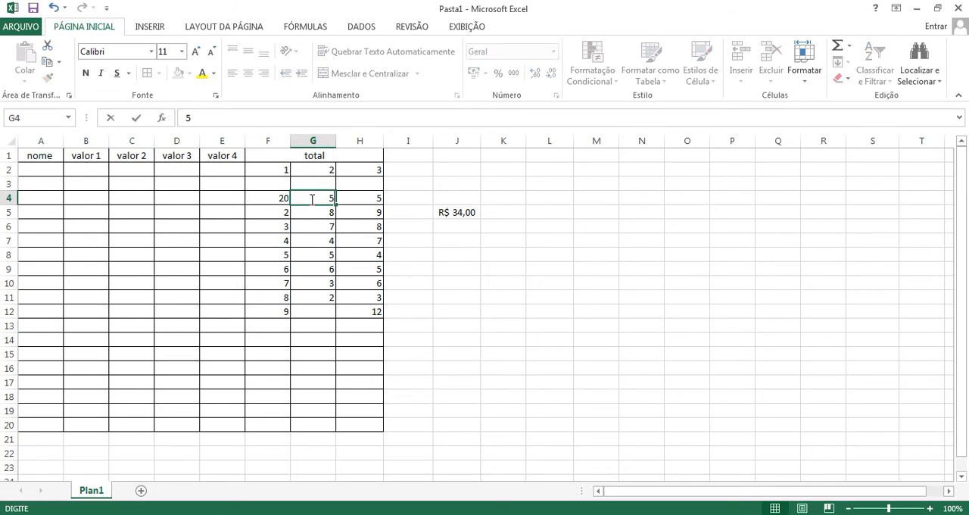
{"action": "key", "text": "Return"}
{"action": "left_click", "coordinate": [371, 199]}
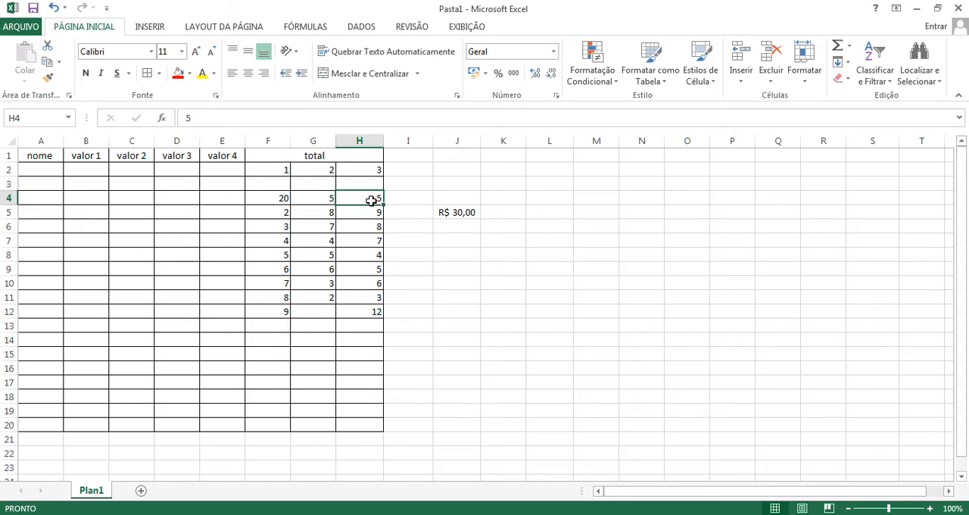
{"action": "type", "text": "489"}
{"action": "key", "text": "Return"}
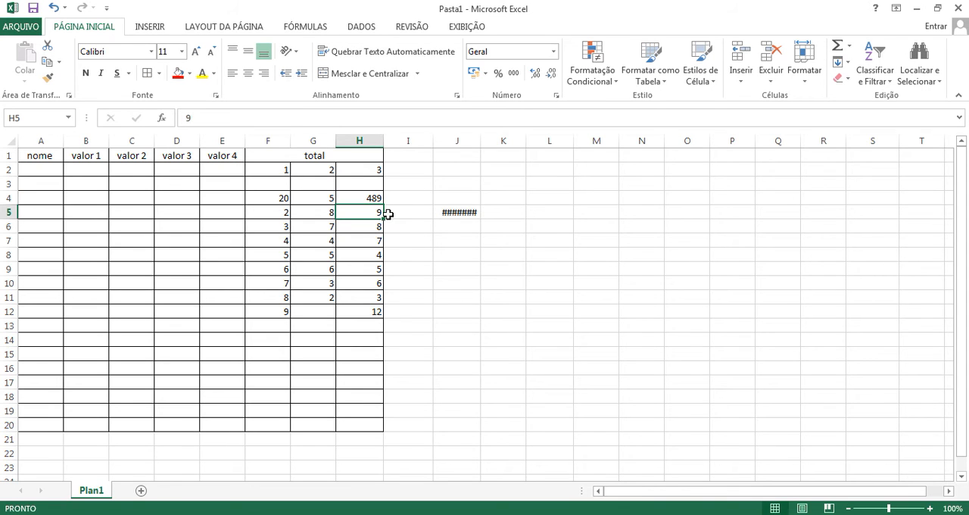
{"action": "mouse_move", "coordinate": [461, 214]}
{"action": "double_click", "coordinate": [480, 137]}
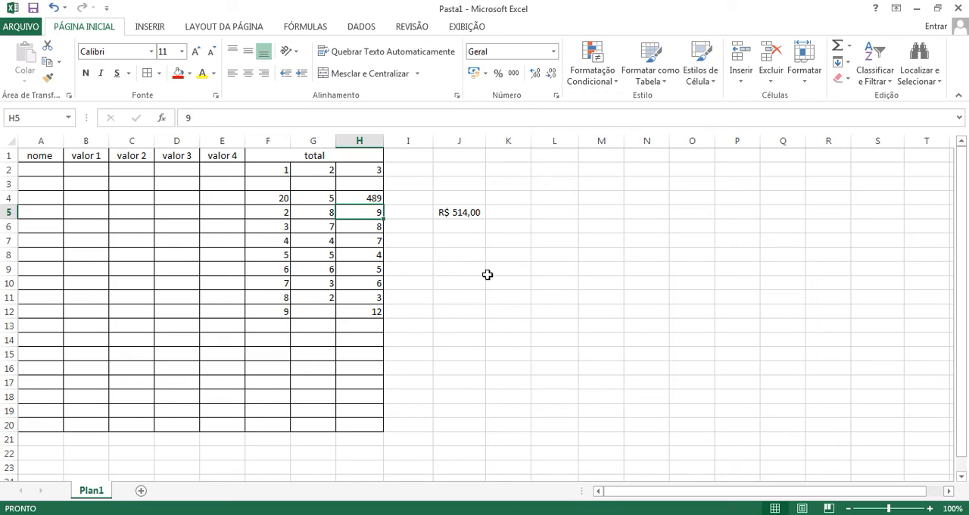
Step: Try the $ Inglês (Estados Unidos) accounting format on J5 and switch it back to R$ Português (Brasil)
{"action": "left_click", "coordinate": [463, 216]}
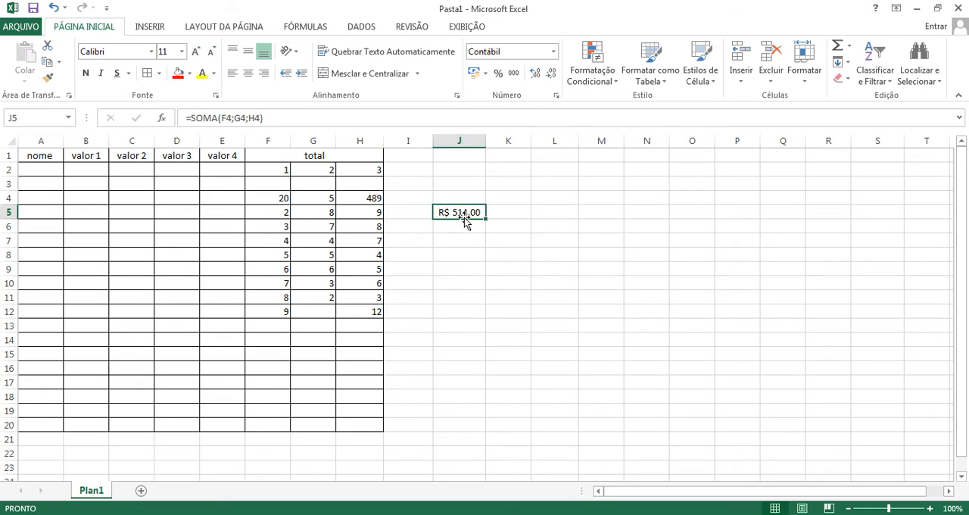
{"action": "left_click", "coordinate": [485, 73]}
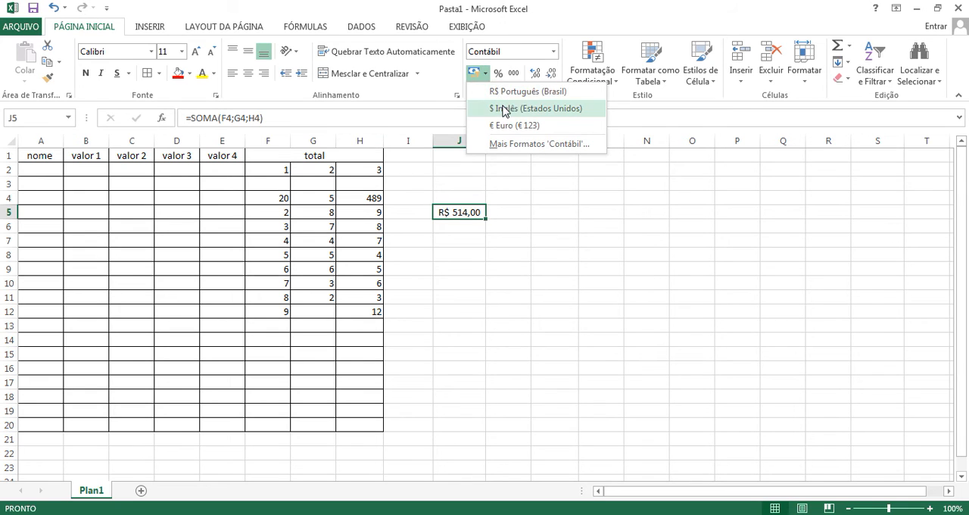
{"action": "left_click", "coordinate": [503, 108]}
{"action": "left_click", "coordinate": [459, 236]}
{"action": "left_click", "coordinate": [456, 215]}
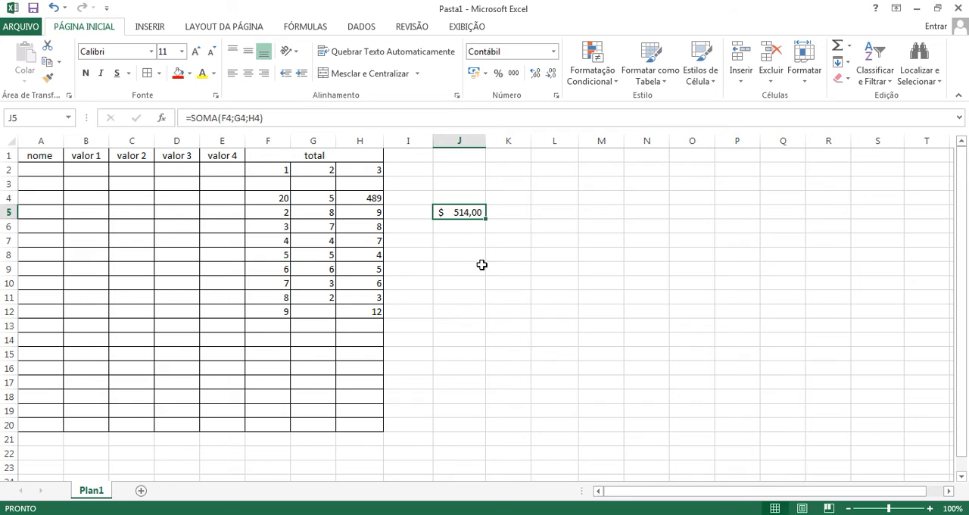
{"action": "left_click", "coordinate": [485, 73]}
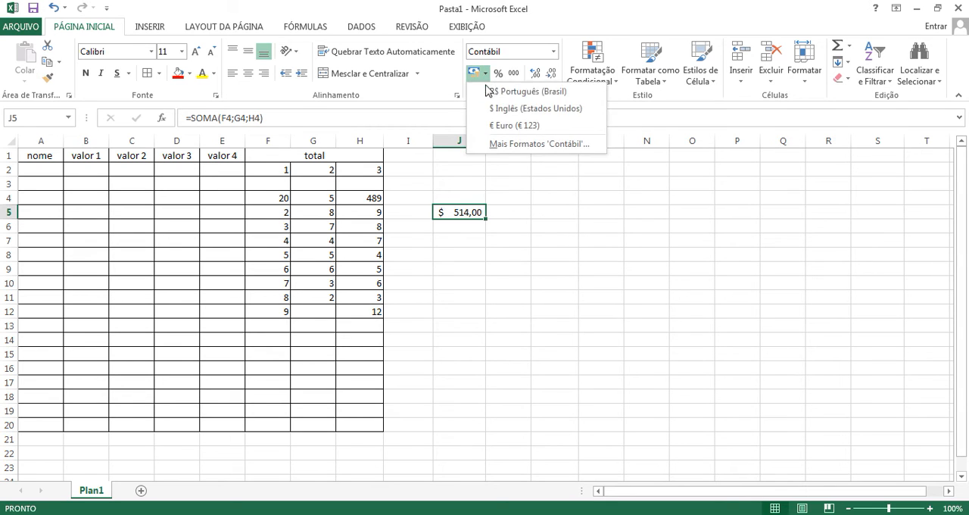
{"action": "left_click", "coordinate": [501, 92]}
Step: Enter a formula in K5 that adds 20 to the total in J5: =soma(J5+20)
{"action": "left_click", "coordinate": [521, 212]}
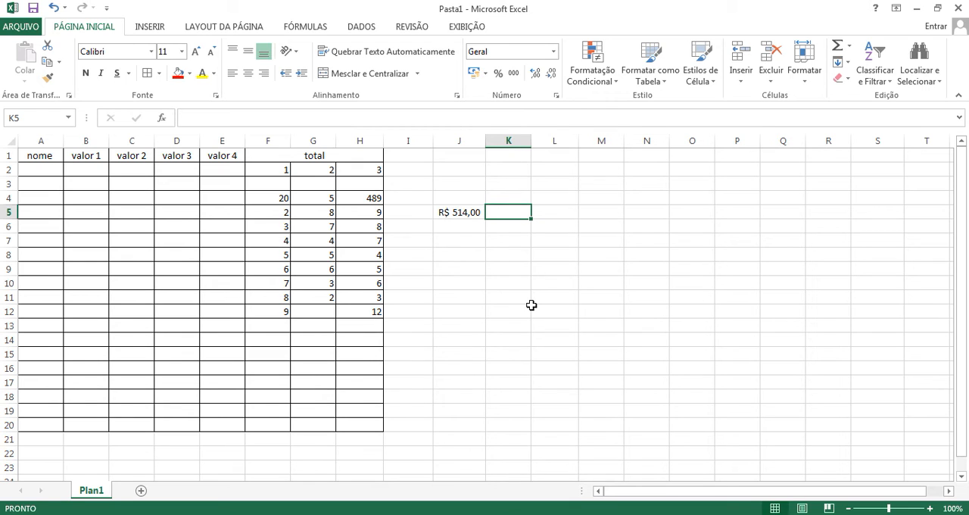
{"action": "type", "text": "=soma("}
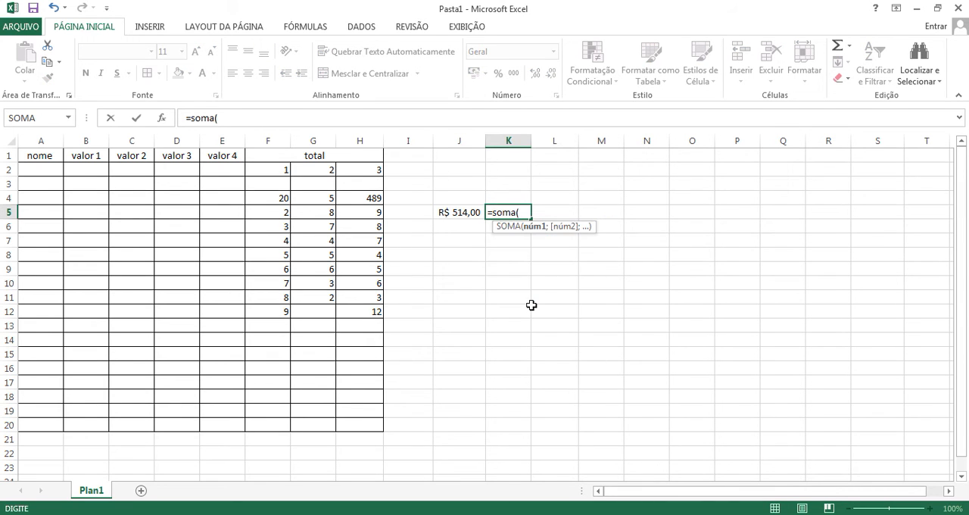
{"action": "left_click", "coordinate": [461, 214]}
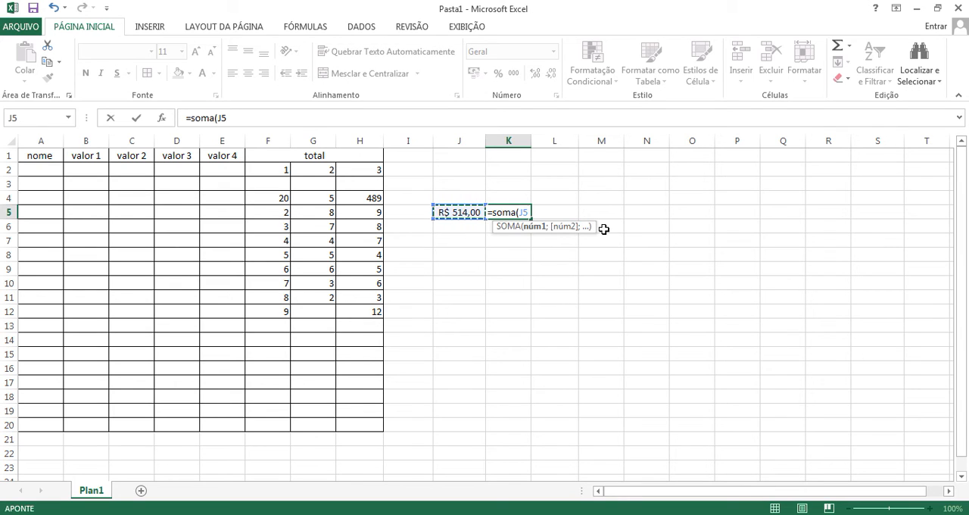
{"action": "type", "text": "+"}
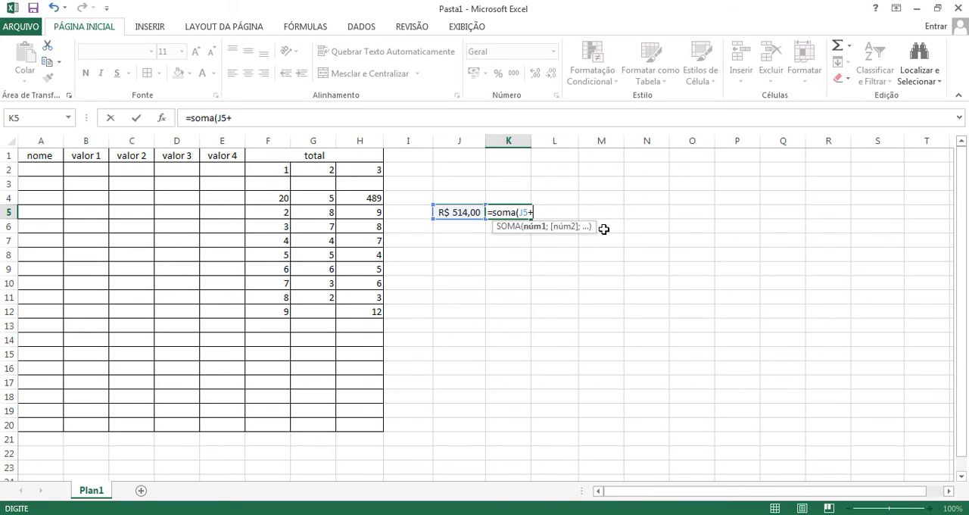
{"action": "type", "text": "20)"}
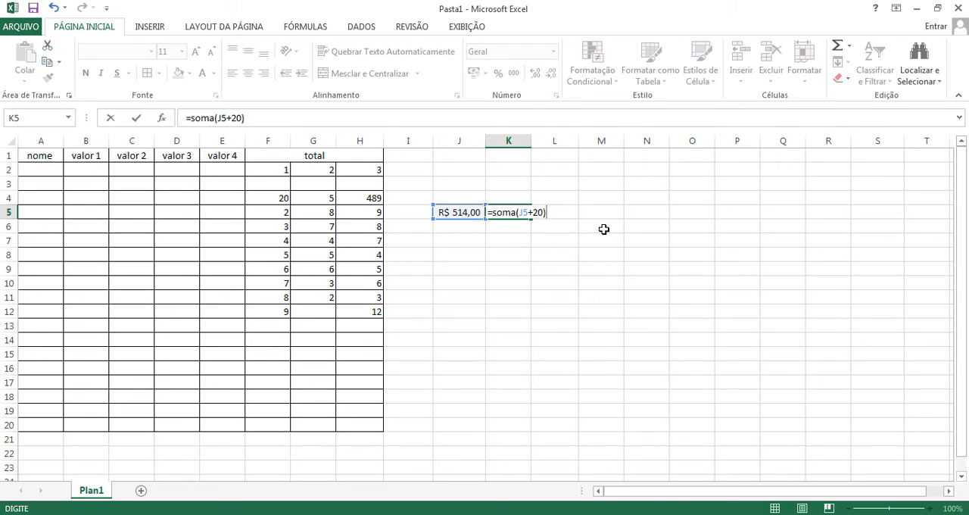
{"action": "key", "text": "Return"}
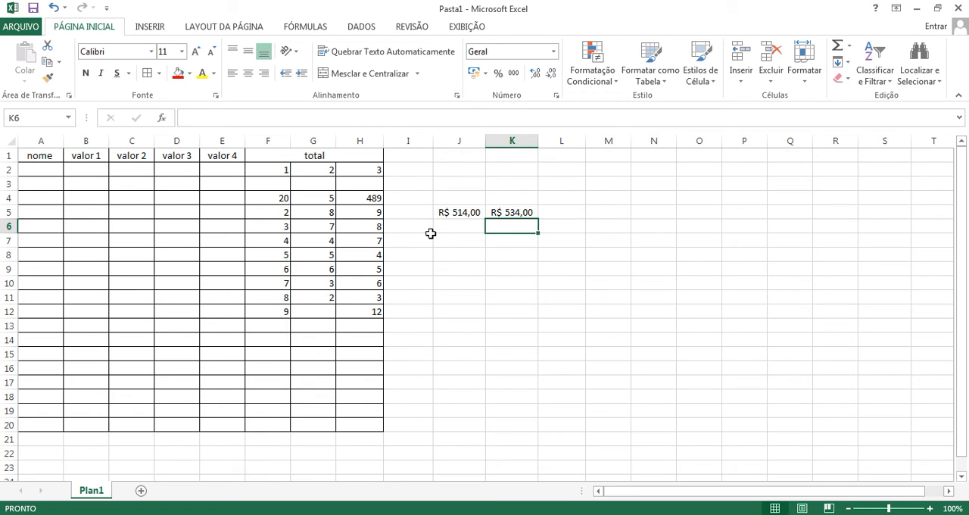
Step: Inspect the formulas in J5 and K5, highlighting the J5 reference inside the K5 formula, and leave them unedited
{"action": "left_click", "coordinate": [463, 218]}
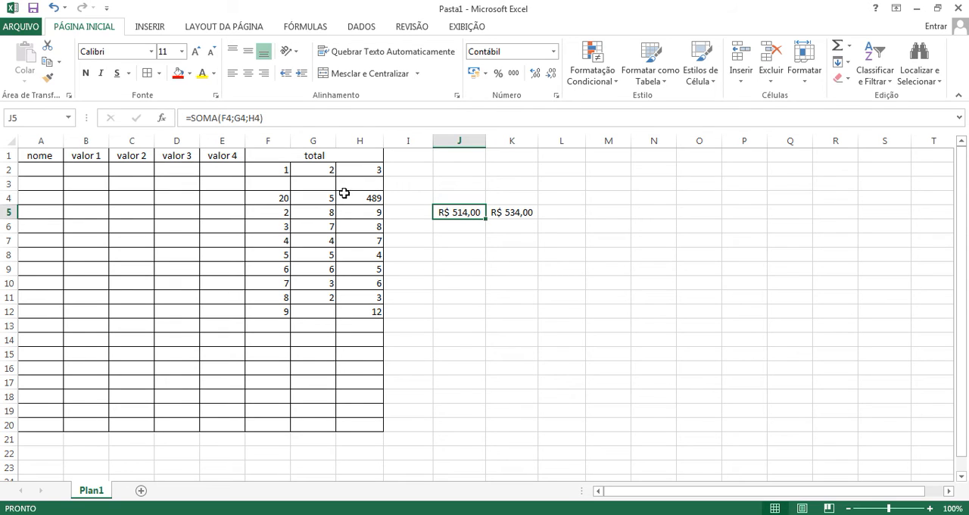
{"action": "left_click", "coordinate": [509, 217]}
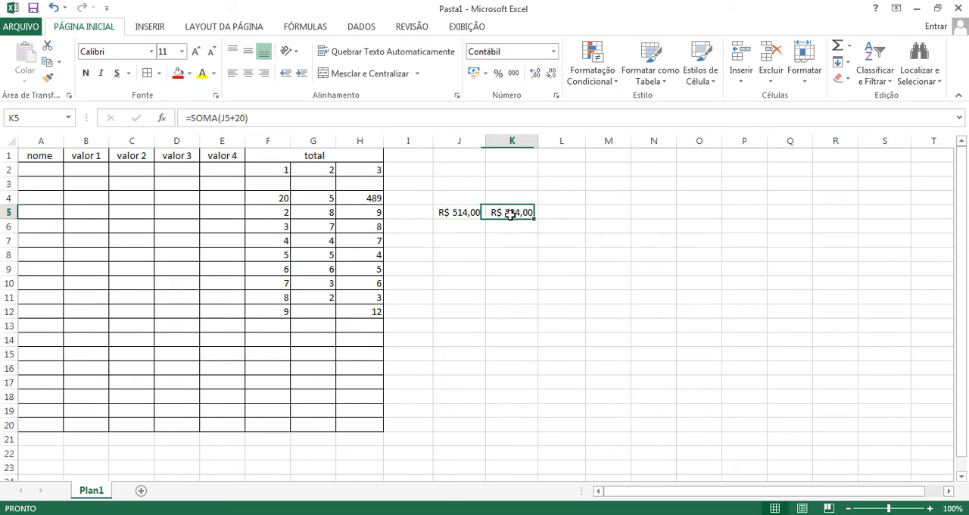
{"action": "left_click", "coordinate": [225, 118]}
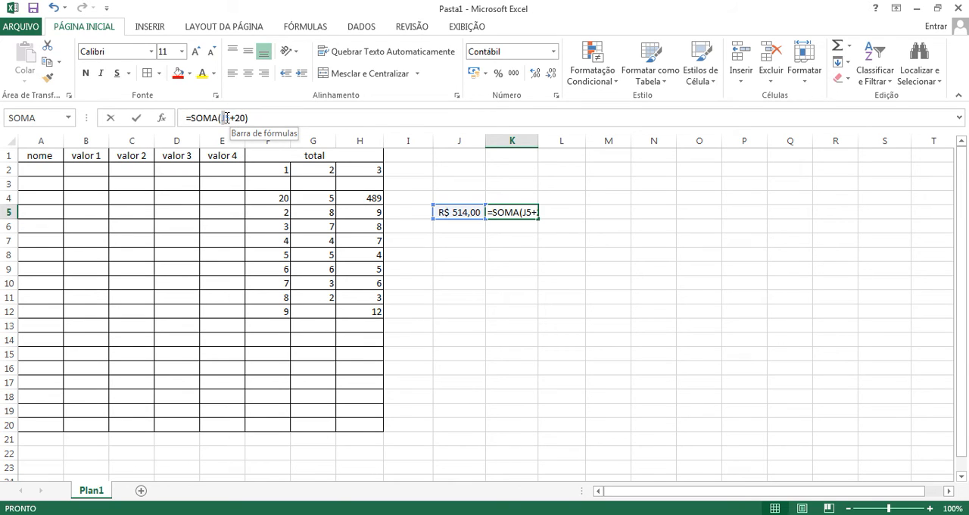
{"action": "left_click_drag", "start_coordinate": [222, 118], "coordinate": [232, 117]}
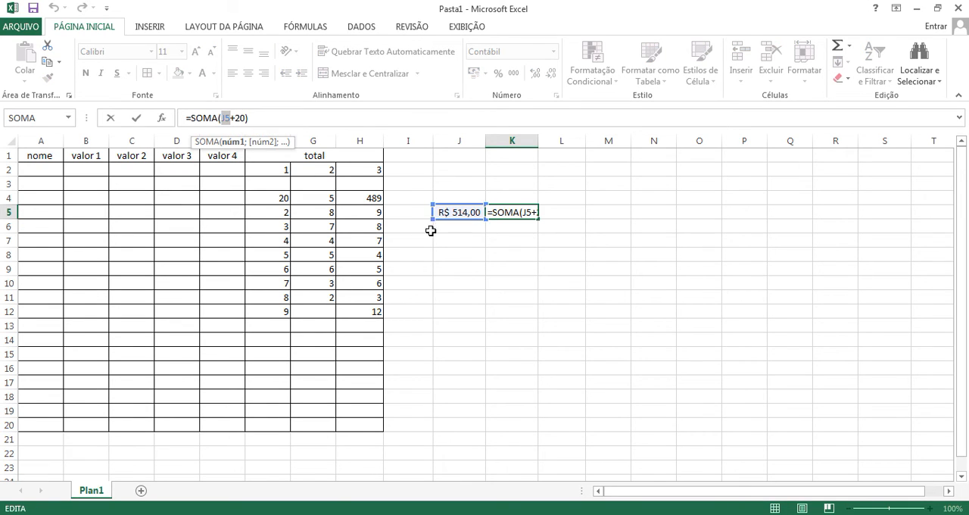
{"action": "left_click", "coordinate": [494, 239]}
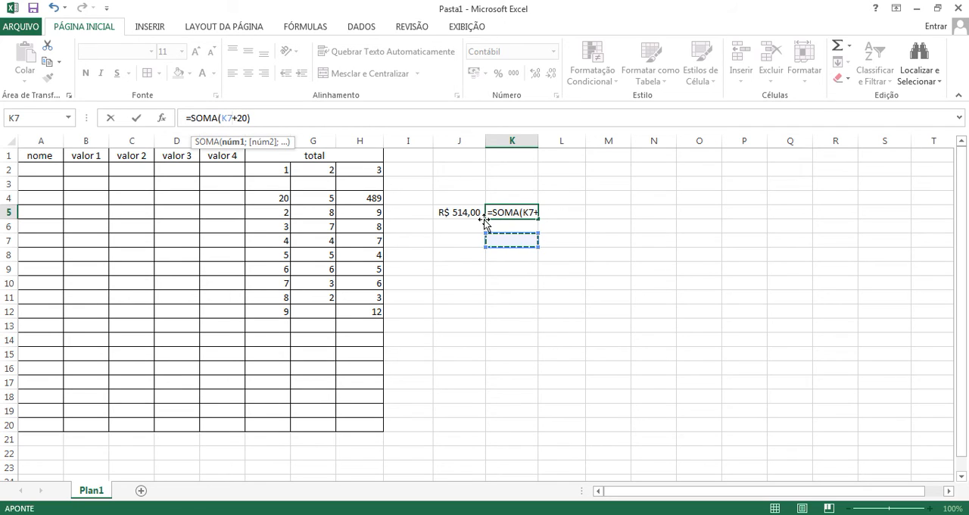
{"action": "key", "text": "ctrl+Return"}
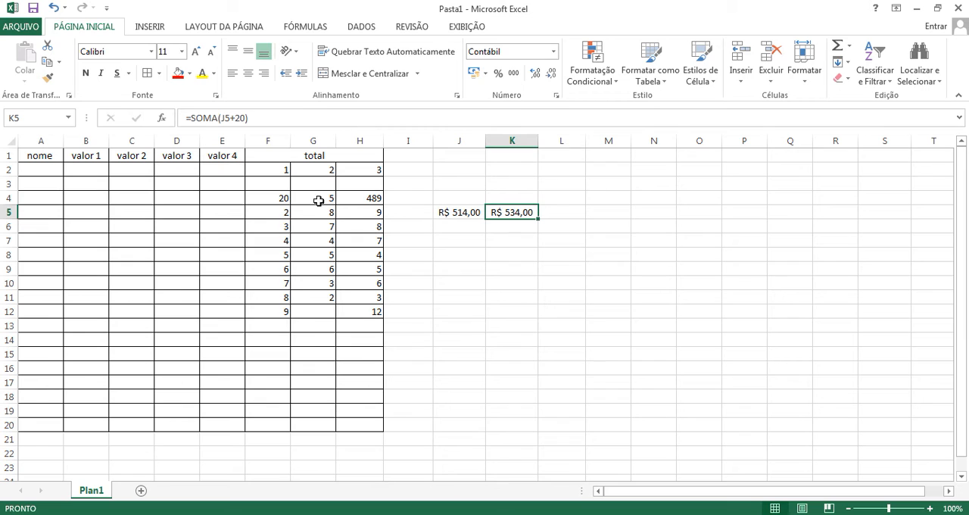
Step: Change F4 to 58 and G4 to 5874, and autofit columns J and K to their contents
{"action": "left_click", "coordinate": [287, 197]}
{"action": "type", "text": "50"}
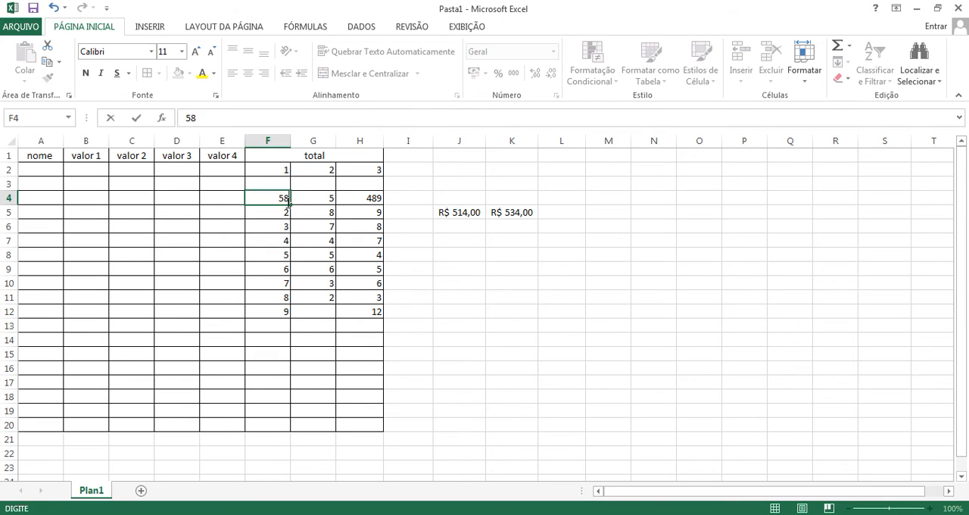
{"action": "key", "text": "Return"}
{"action": "left_click", "coordinate": [331, 197]}
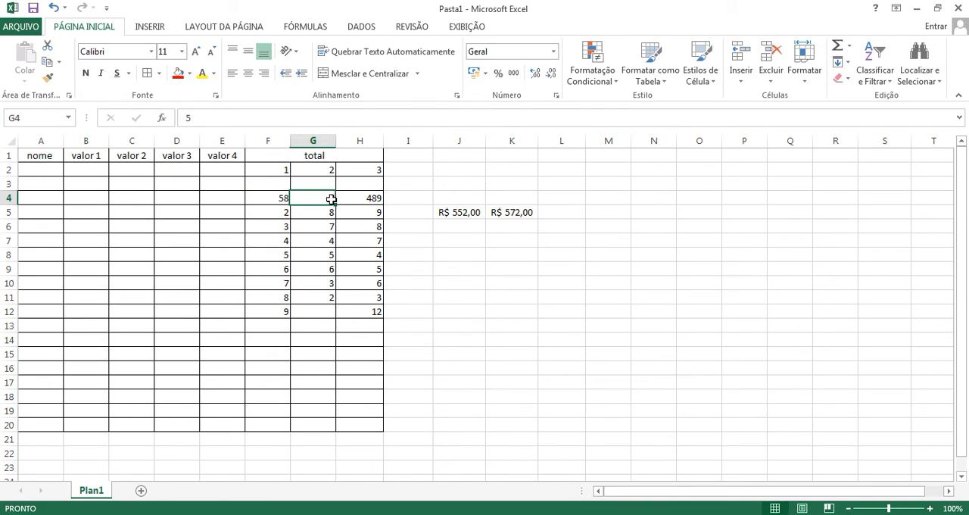
{"action": "type", "text": "5874"}
{"action": "key", "text": "Return"}
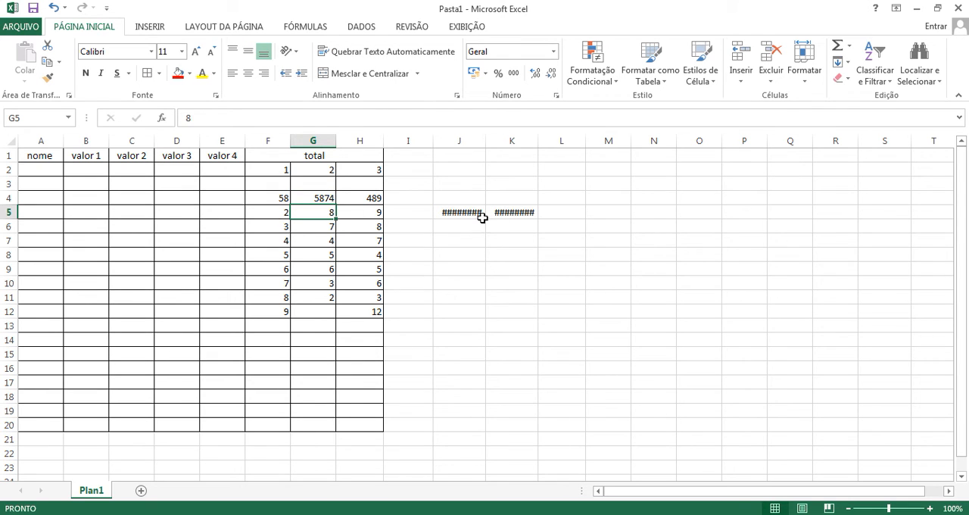
{"action": "double_click", "coordinate": [487, 140]}
{"action": "double_click", "coordinate": [546, 141]}
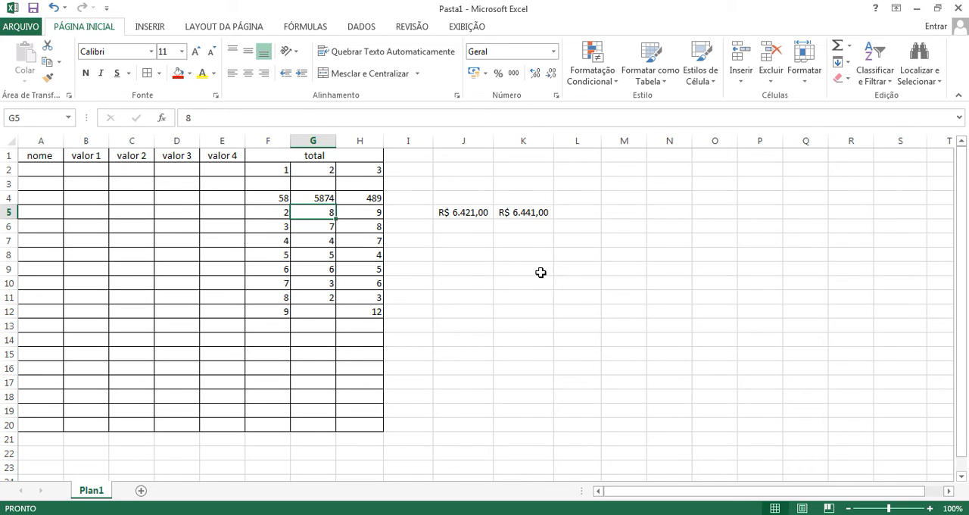
Step: Enter 5+8 in L5 as plain text and turn it into the formula =5+8 by adding the equals sign
{"action": "left_click", "coordinate": [579, 212]}
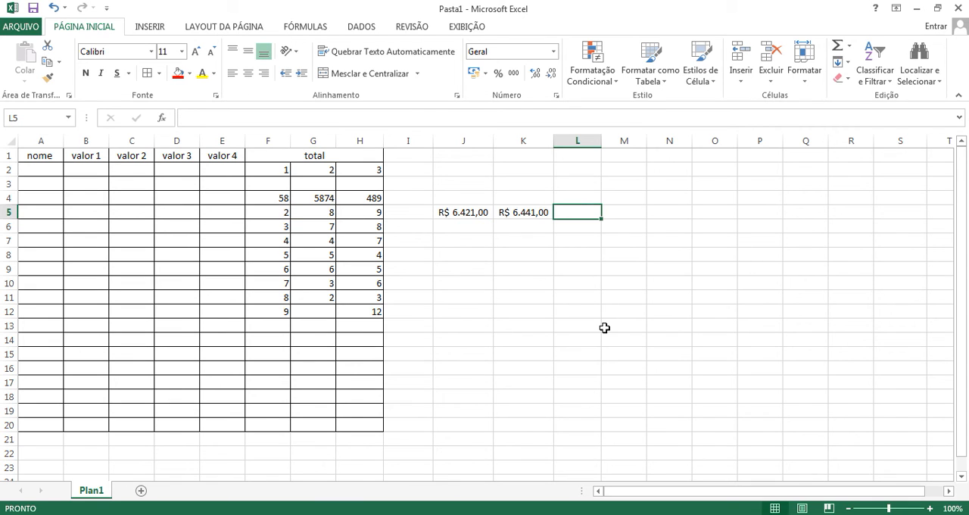
{"action": "type", "text": "5+8"}
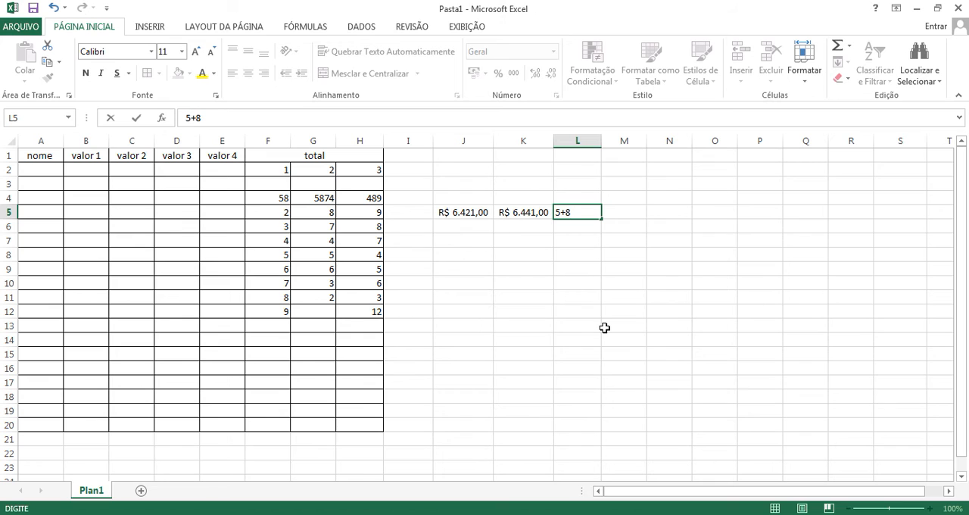
{"action": "key", "text": "Return"}
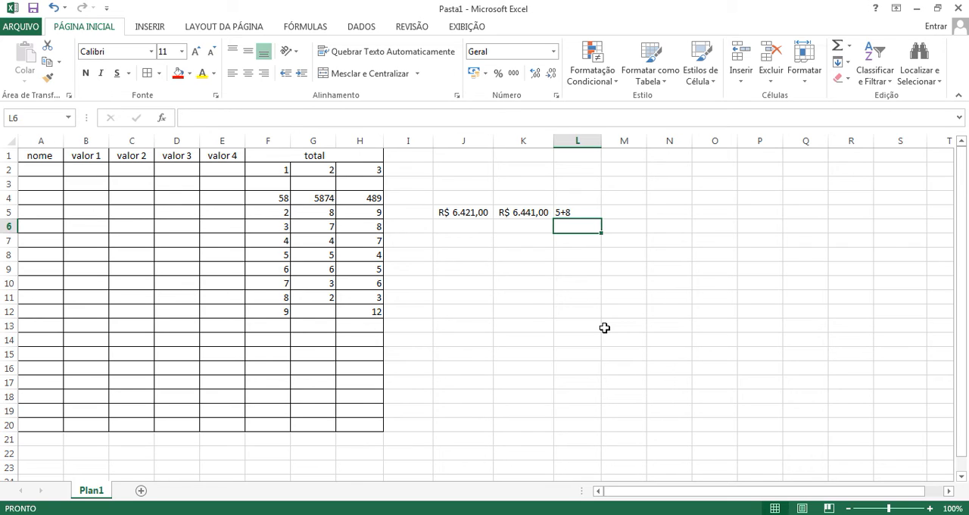
{"action": "double_click", "coordinate": [564, 211]}
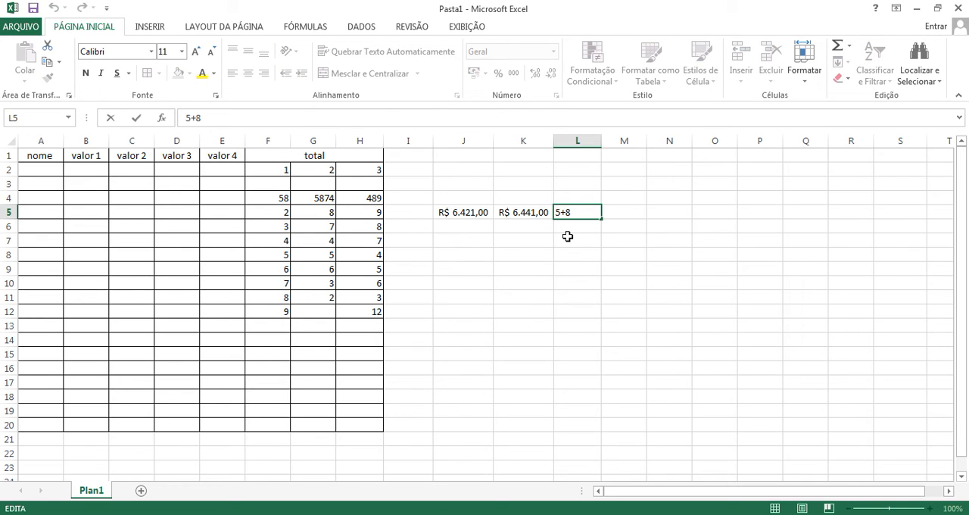
{"action": "key", "text": "Home"}
{"action": "type", "text": "="}
{"action": "key", "text": "Return"}
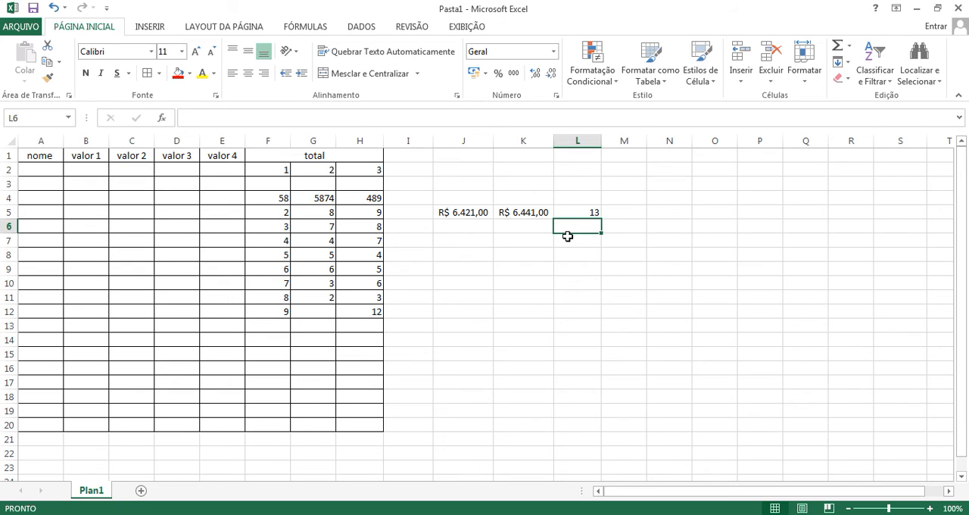
Step: Review the formula in L5 and compare it with the formulas in J5 and K5
{"action": "left_click", "coordinate": [593, 215]}
{"action": "double_click", "coordinate": [590, 216]}
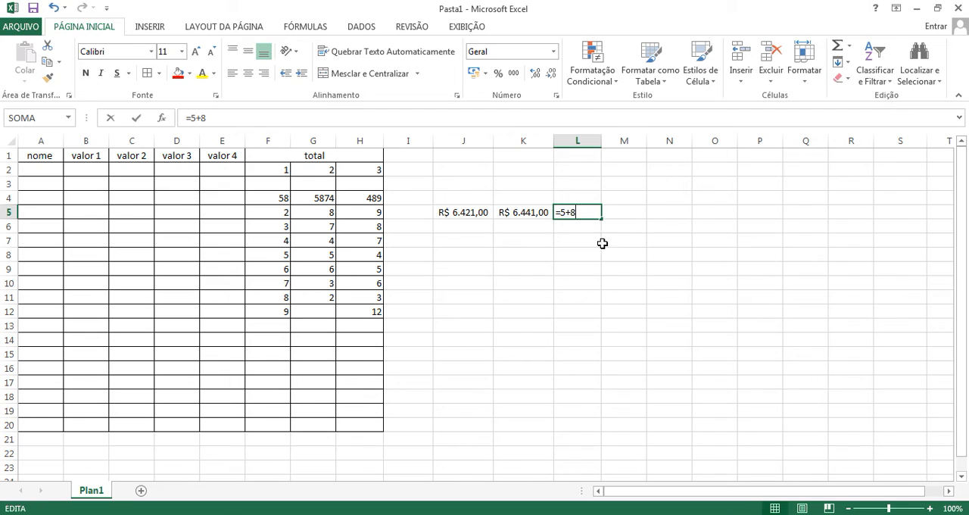
{"action": "key", "text": "Left"}
{"action": "key", "text": "Left"}
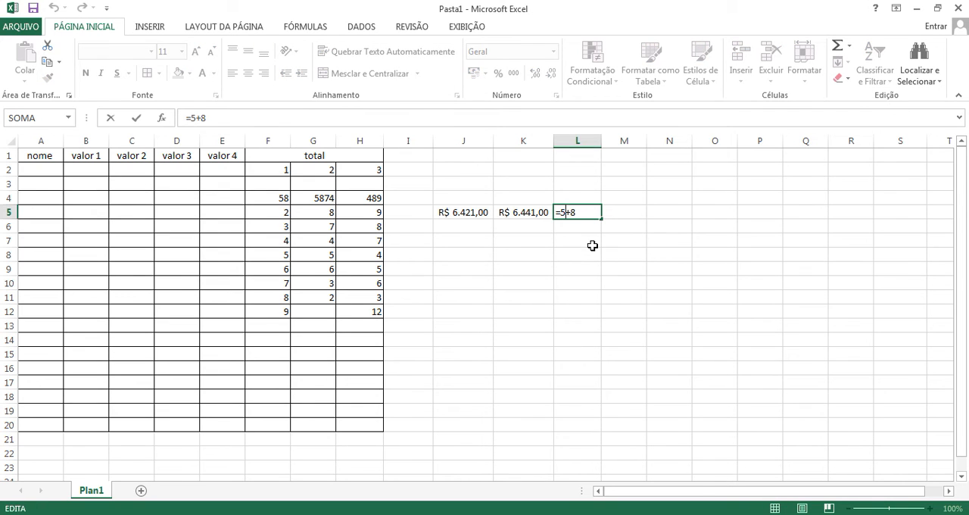
{"action": "key", "text": "Right"}
{"action": "key", "text": "Right"}
{"action": "key", "text": "Return"}
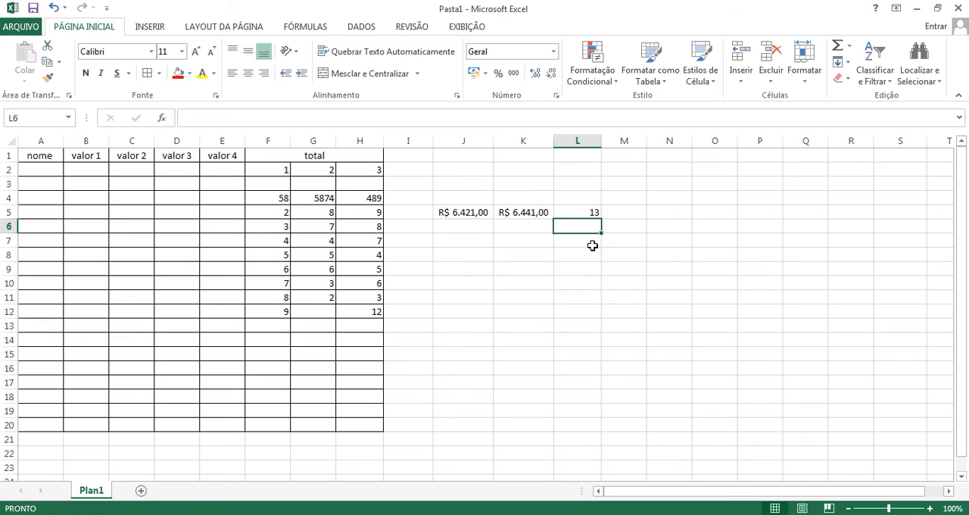
{"action": "left_click", "coordinate": [466, 212]}
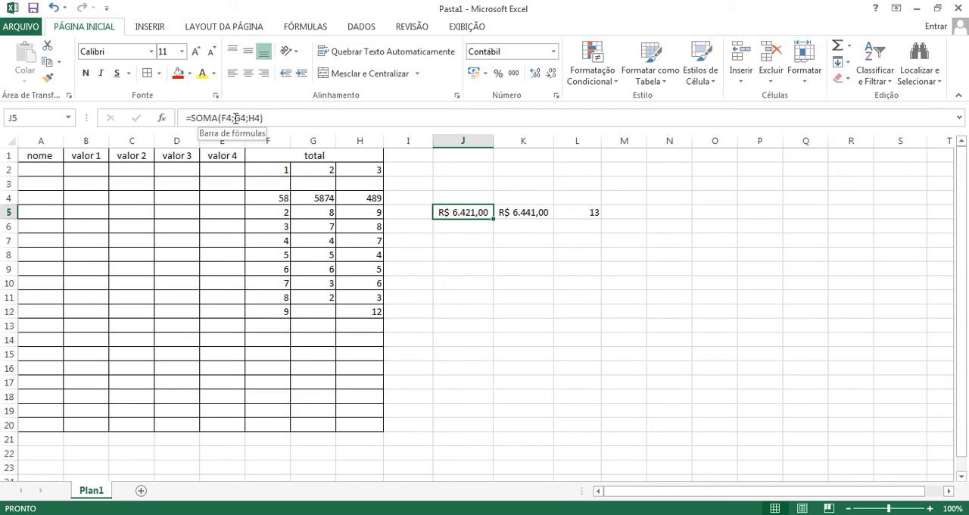
{"action": "left_click", "coordinate": [524, 213]}
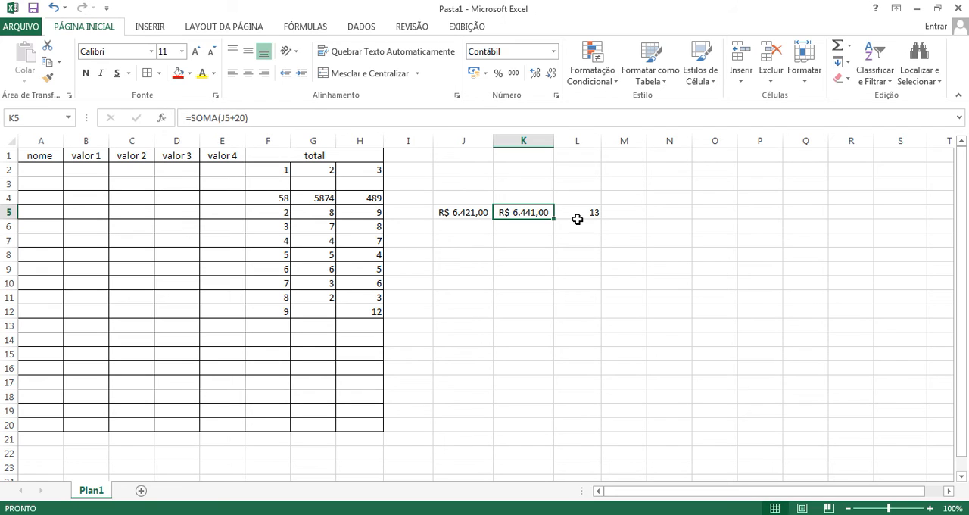
{"action": "left_click", "coordinate": [577, 215]}
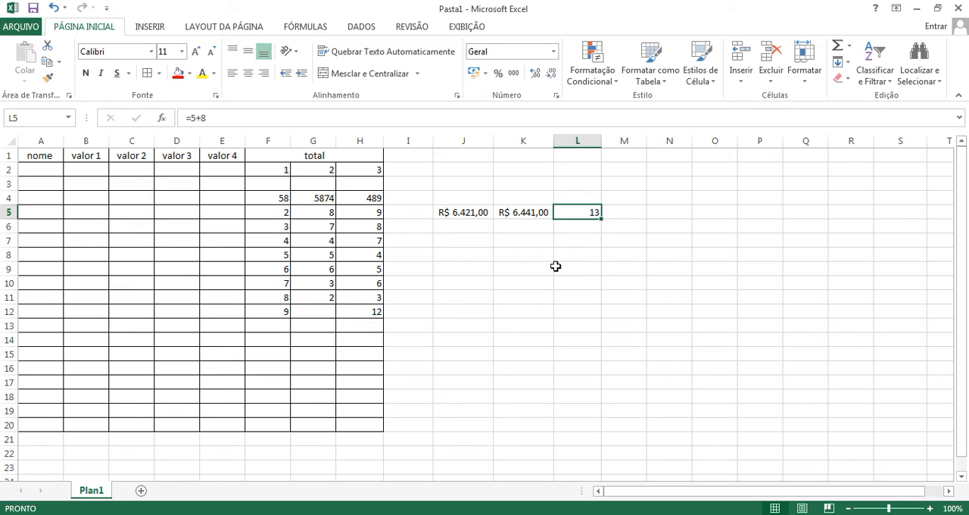
{"action": "left_click", "coordinate": [521, 288]}
{"action": "left_click", "coordinate": [470, 215]}
{"action": "left_click", "coordinate": [519, 213]}
{"action": "left_click", "coordinate": [582, 214]}
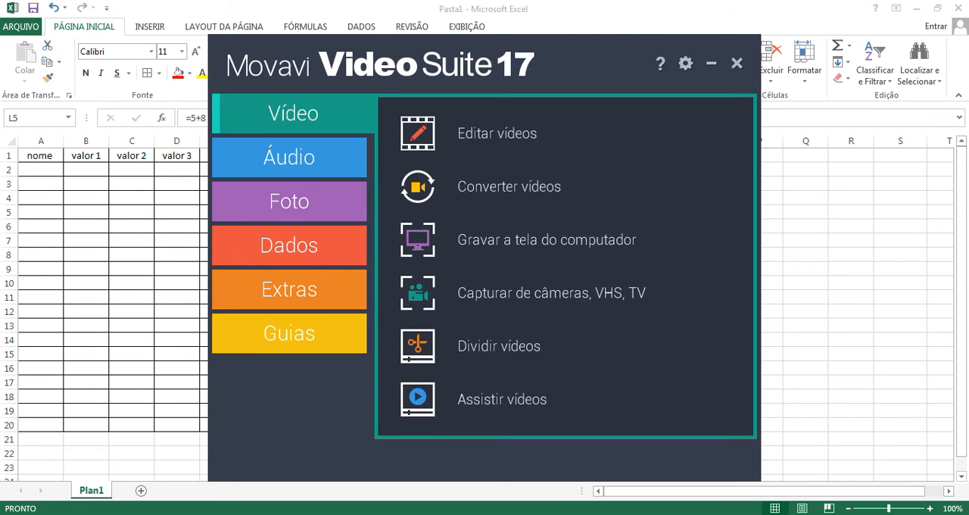
{"action": "key", "text": "alt+Tab"}
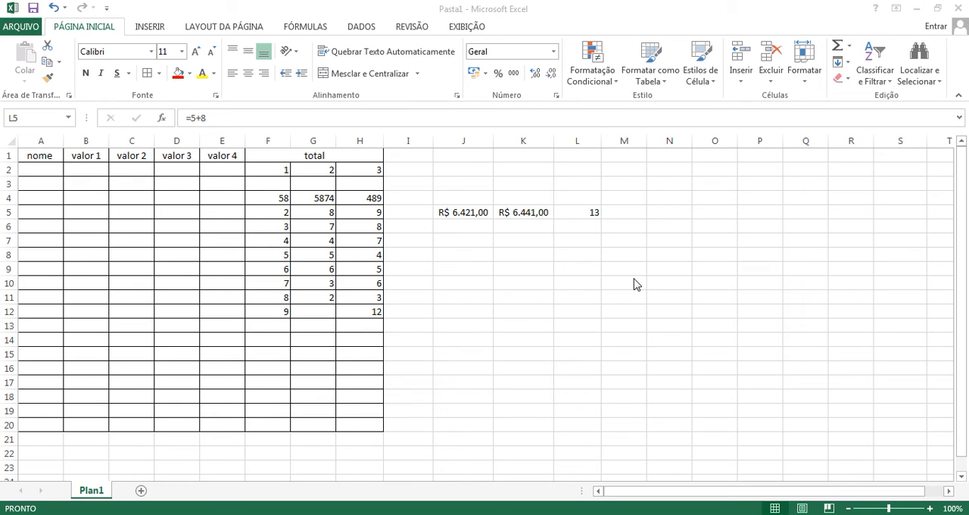
Step: Start a formula in J6, check the function suggestions for sub, and clear that text back to the equals sign
{"action": "left_click", "coordinate": [471, 228]}
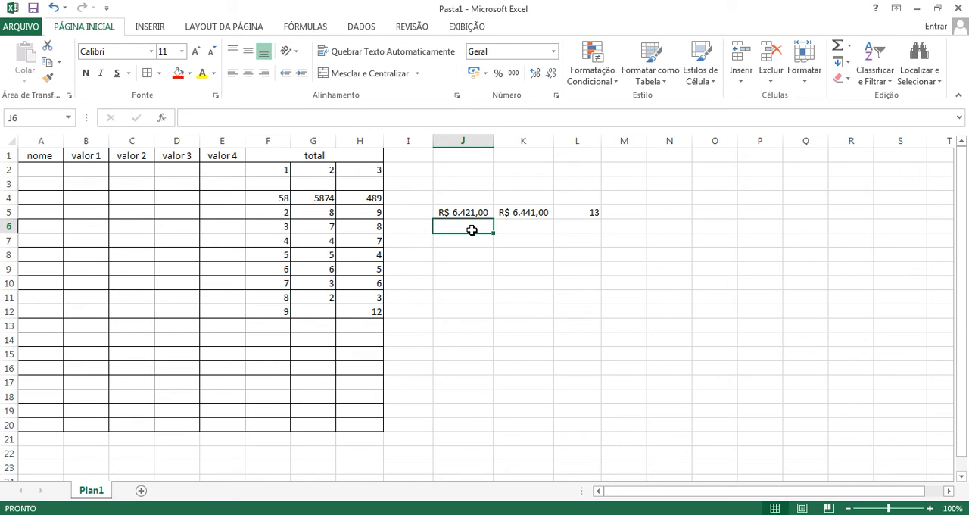
{"action": "type", "text": "-"}
{"action": "key", "text": "BackSpace"}
{"action": "type", "text": "="}
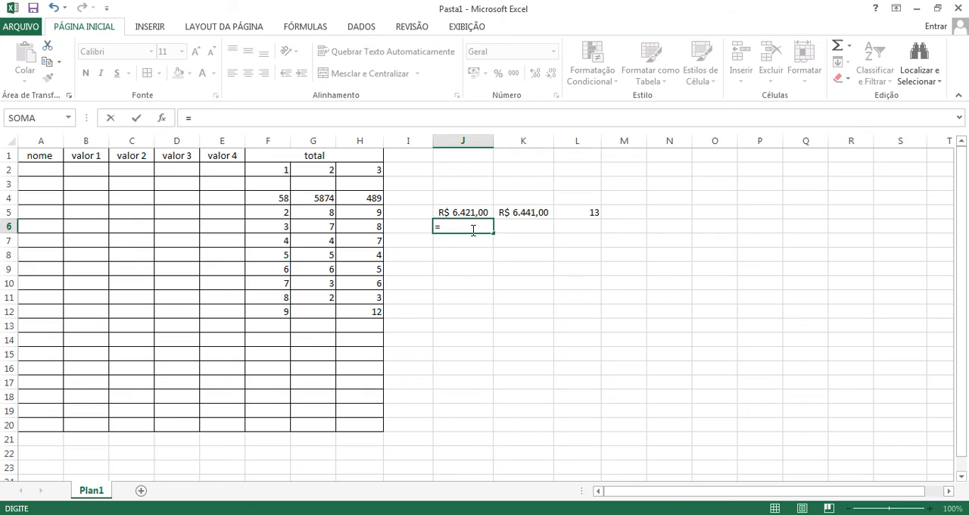
{"action": "type", "text": "sub"}
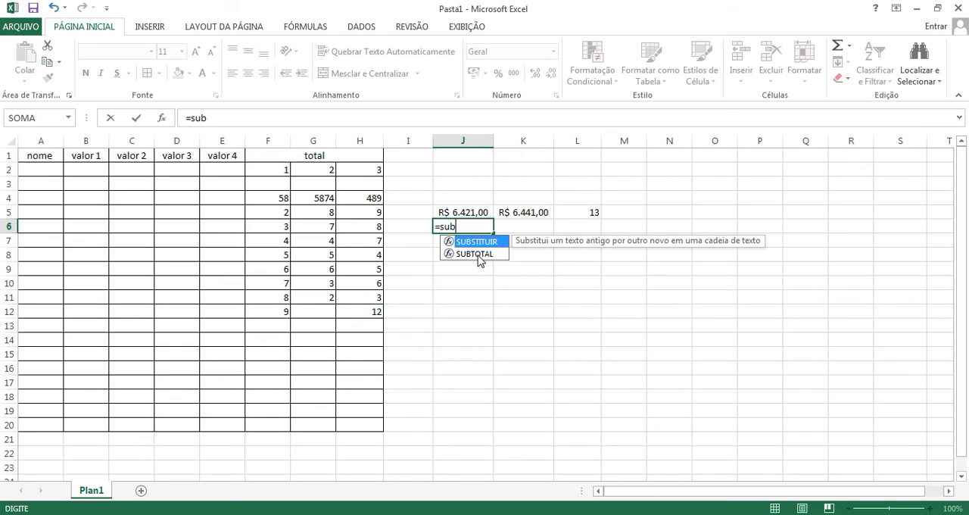
{"action": "left_click", "coordinate": [477, 256]}
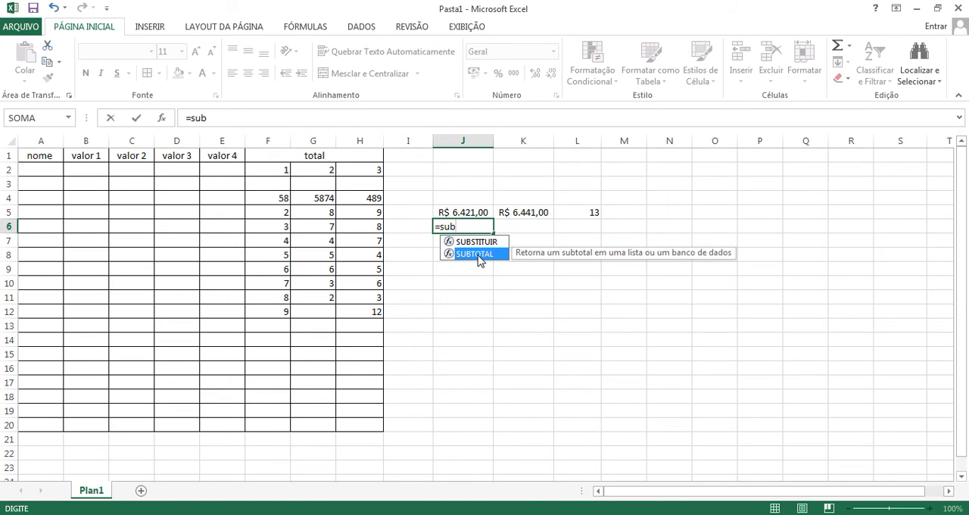
{"action": "key", "text": "Up"}
{"action": "key", "text": "Down"}
{"action": "key", "text": "BackSpace"}
{"action": "key", "text": "BackSpace"}
{"action": "key", "text": "BackSpace"}
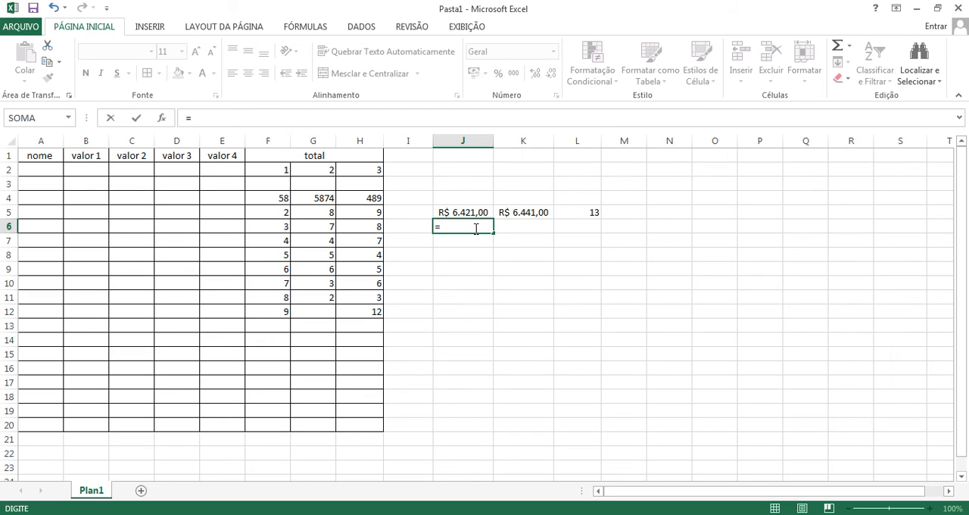
Step: Complete the J6 formula so it subtracts G5 and H5 from F5: =(F5-G5-H5)
{"action": "type", "text": "("}
{"action": "left_click", "coordinate": [275, 214]}
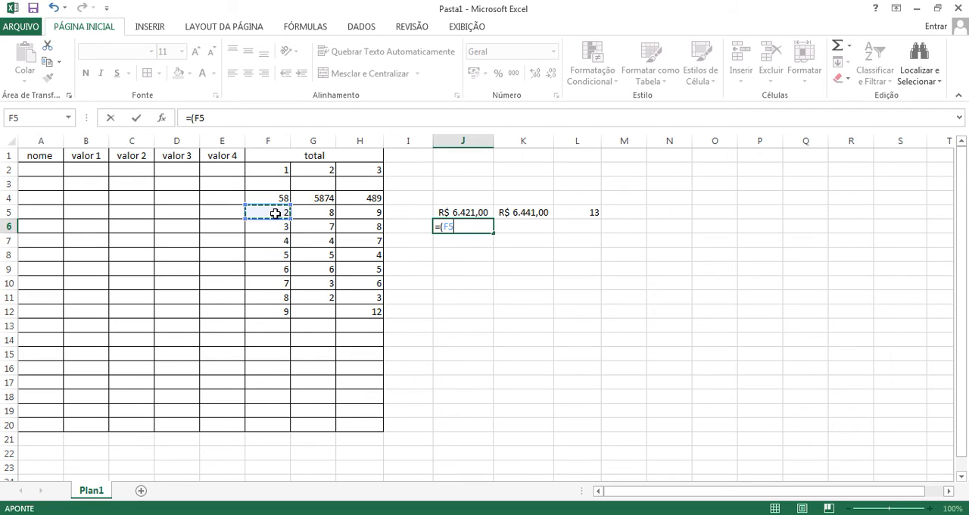
{"action": "type", "text": "-"}
{"action": "left_click", "coordinate": [312, 215]}
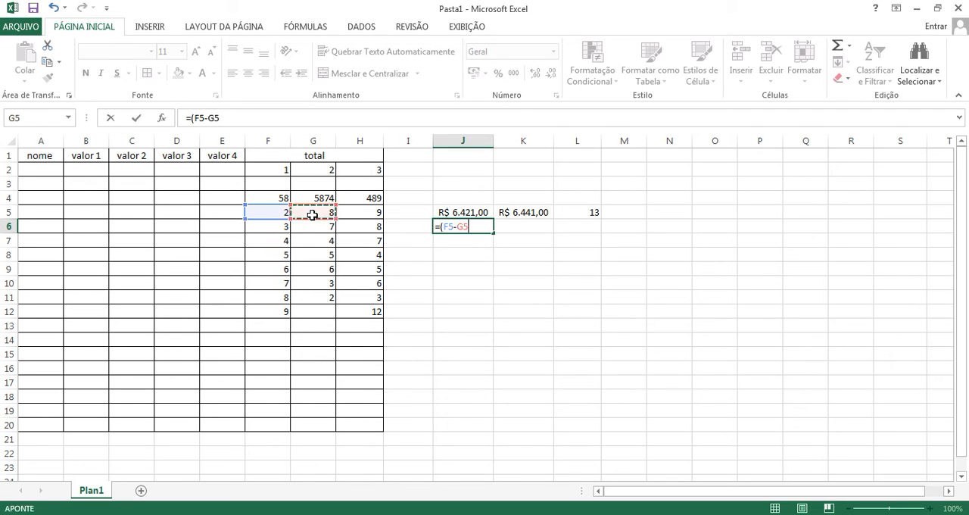
{"action": "type", "text": "-"}
{"action": "left_click", "coordinate": [369, 213]}
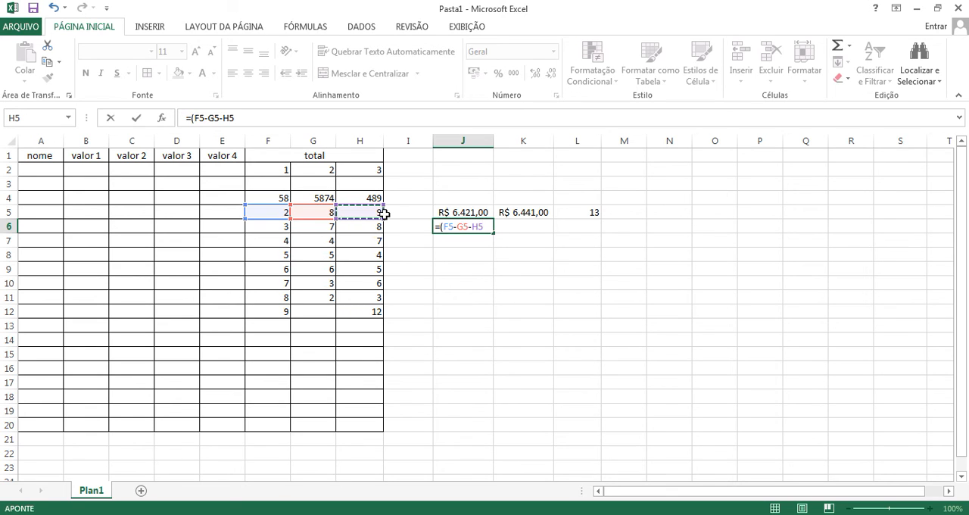
{"action": "type", "text": "_"}
{"action": "key", "text": "BackSpace"}
{"action": "key", "text": "Return"}
{"action": "left_click", "coordinate": [485, 225]}
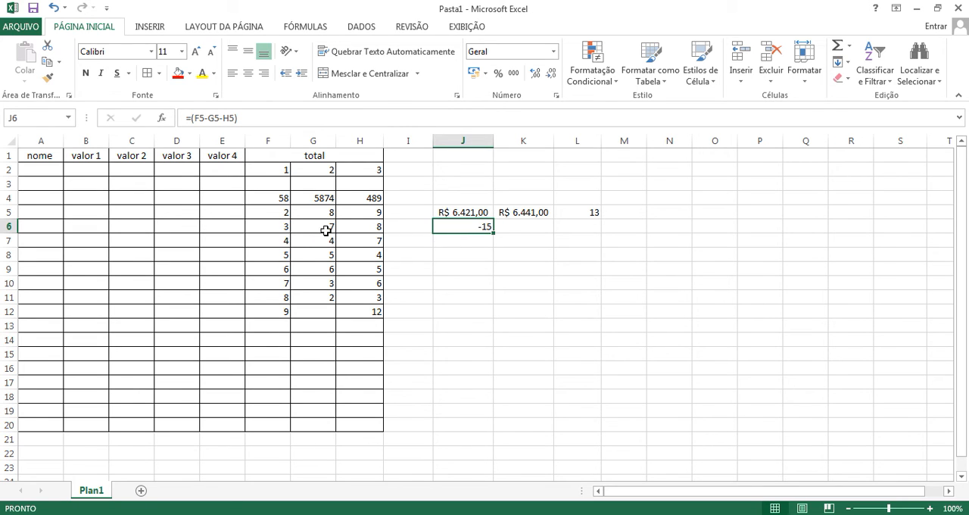
Step: Change F6 to 20 and F5 to 256
{"action": "double_click", "coordinate": [279, 227]}
{"action": "left_click", "coordinate": [281, 225]}
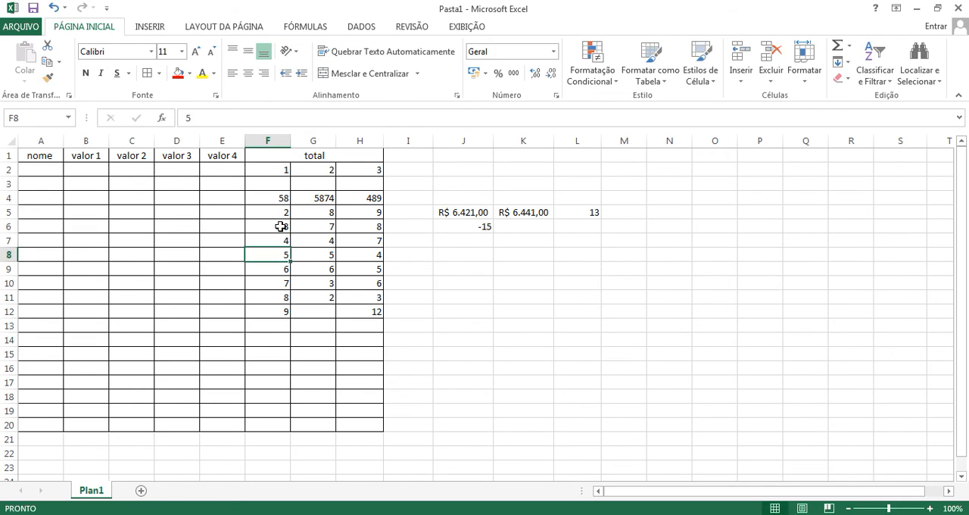
{"action": "type", "text": "20"}
{"action": "key", "text": "Return"}
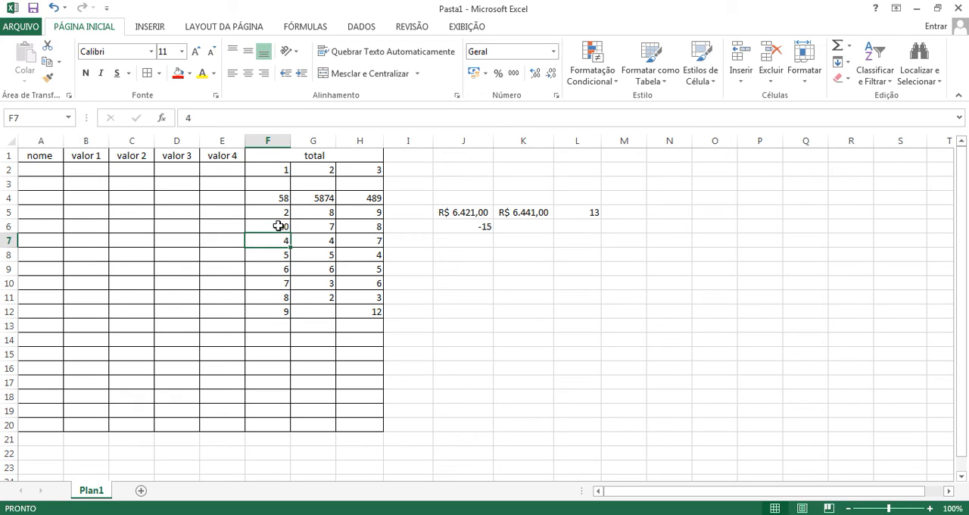
{"action": "left_click", "coordinate": [281, 212]}
{"action": "type", "text": "20"}
{"action": "key", "text": "Return"}
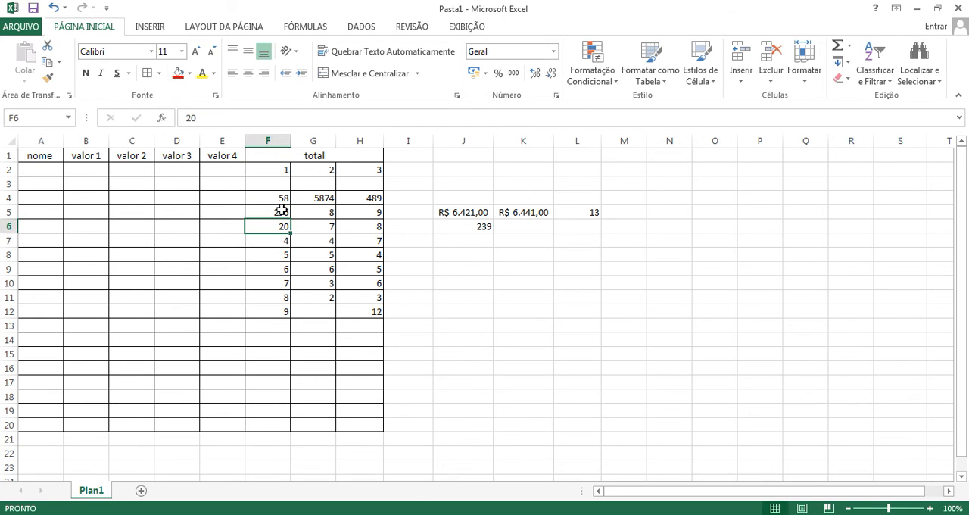
Step: Try the function names div and mult in a J7 formula and clear the cell again
{"action": "left_click", "coordinate": [478, 227]}
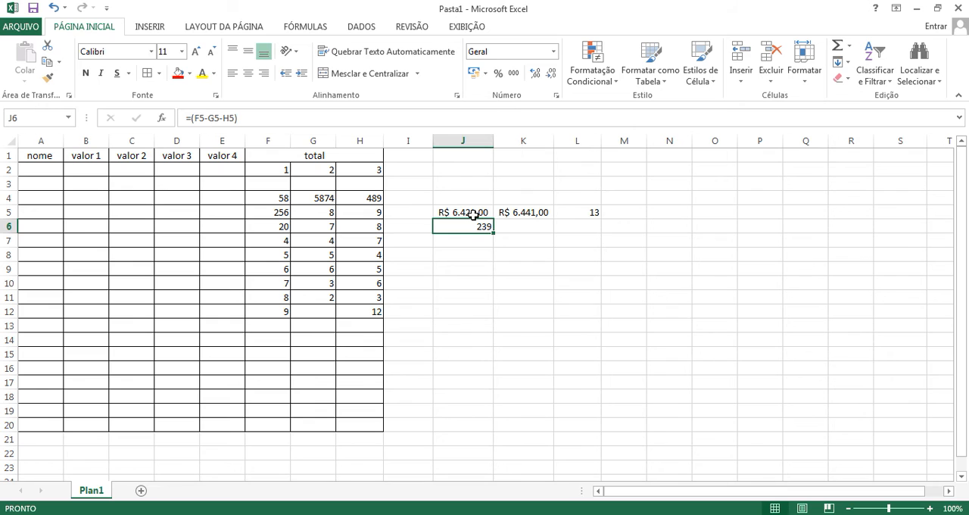
{"action": "left_click", "coordinate": [481, 240]}
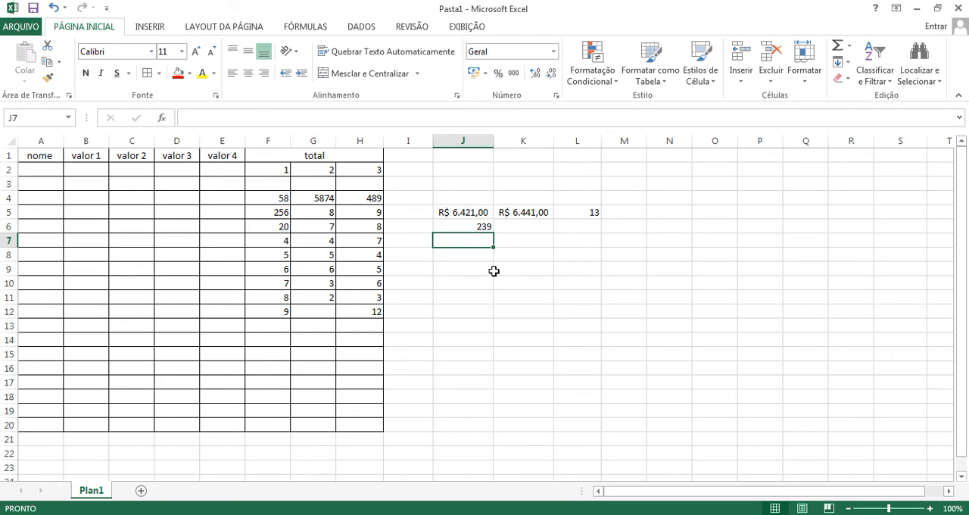
{"action": "type", "text": "=mult"}
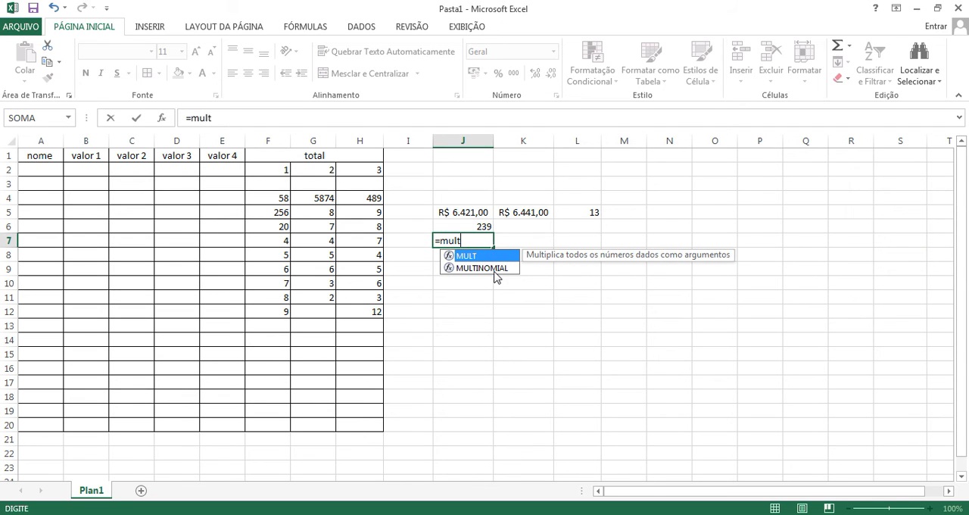
{"action": "key", "text": "BackSpace"}
{"action": "key", "text": "BackSpace"}
{"action": "key", "text": "BackSpace"}
{"action": "key", "text": "BackSpace"}
{"action": "key", "text": "BackSpace"}
{"action": "left_click", "coordinate": [519, 240]}
{"action": "left_click", "coordinate": [470, 241]}
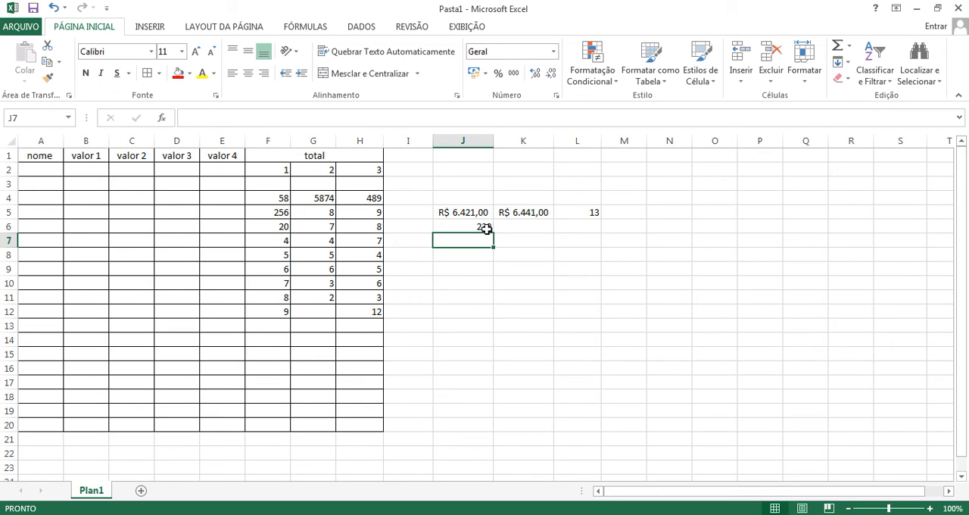
Step: Enter a formula in K6 that subtracts 50 from the J6 result: =(J6-50)
{"action": "left_click", "coordinate": [485, 228]}
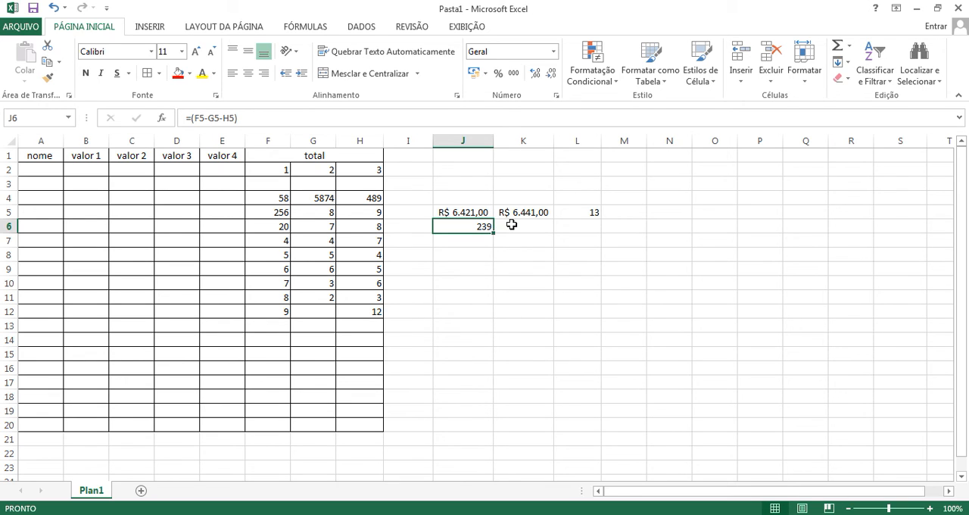
{"action": "left_click", "coordinate": [512, 224]}
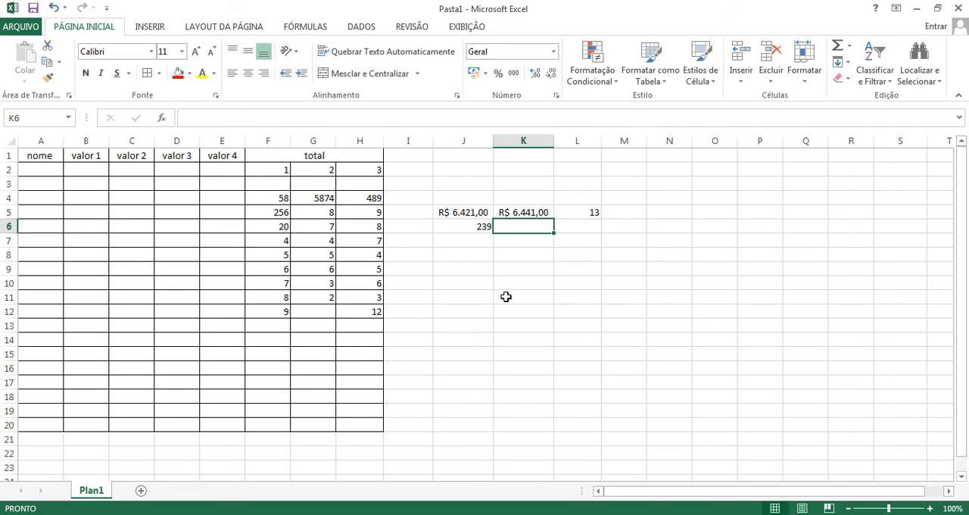
{"action": "type", "text": "="}
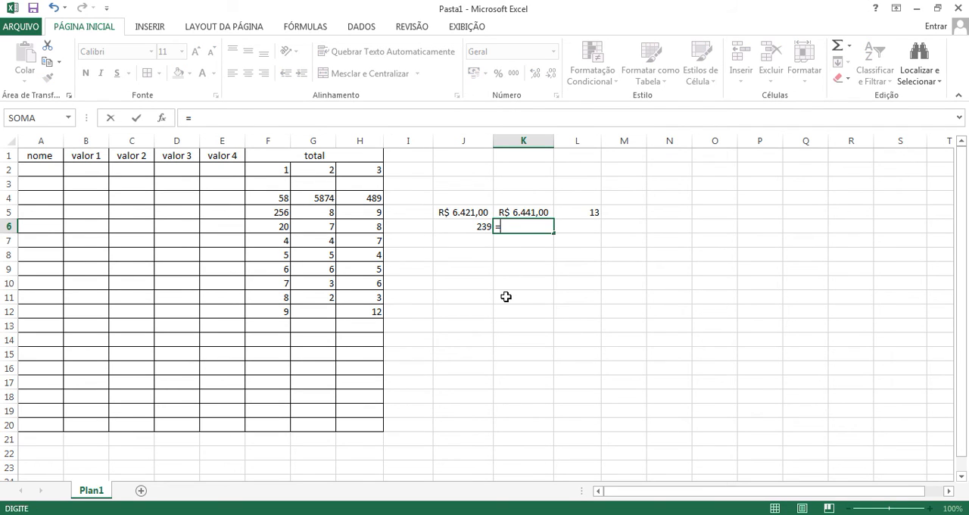
{"action": "type", "text": "("}
{"action": "left_click", "coordinate": [487, 228]}
{"action": "type", "text": "-50"}
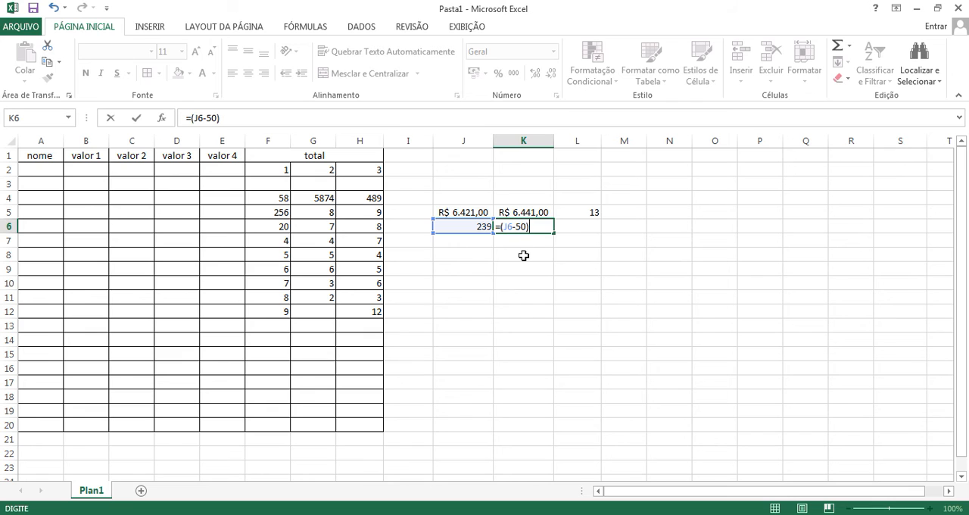
{"action": "key", "text": "Return"}
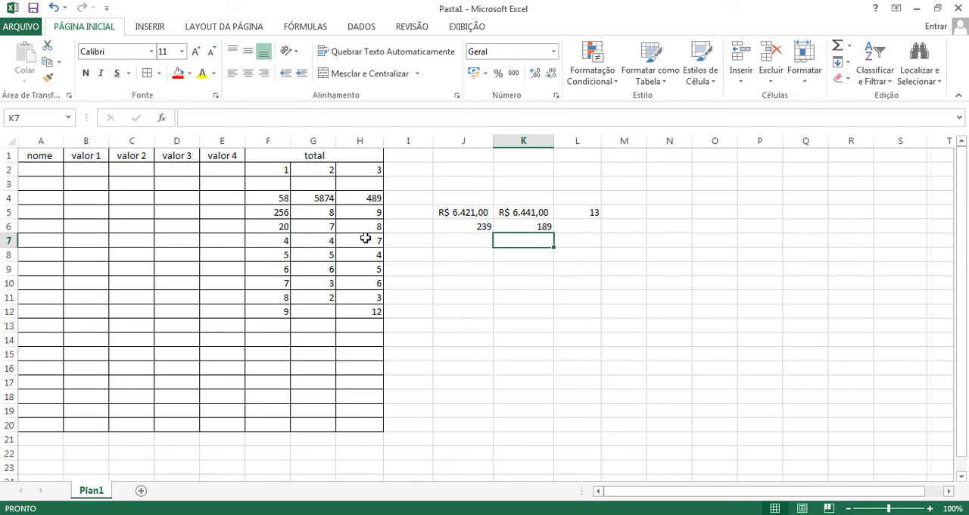
Step: Change the value in G6 to 52
{"action": "left_click", "coordinate": [327, 228]}
{"action": "type", "text": "83"}
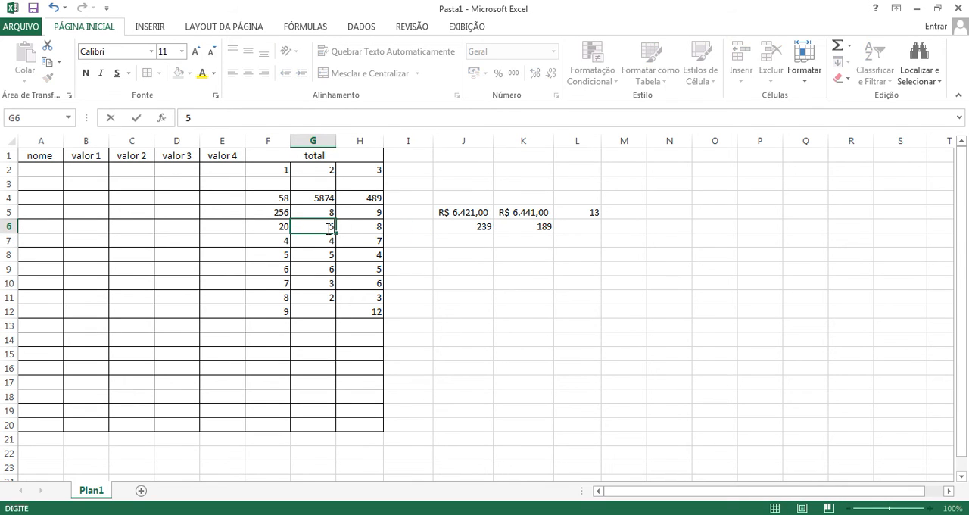
{"action": "key", "text": "Return"}
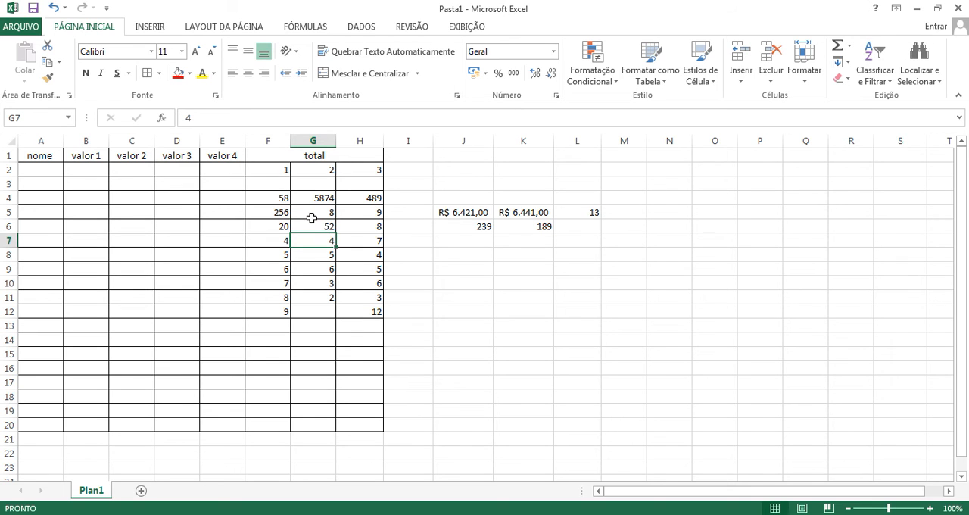
Step: Change G5 to 568 and H5 to 1000 to test the subtraction formulas in J6 and K6
{"action": "left_click", "coordinate": [317, 213]}
{"action": "type", "text": "568"}
{"action": "key", "text": "Return"}
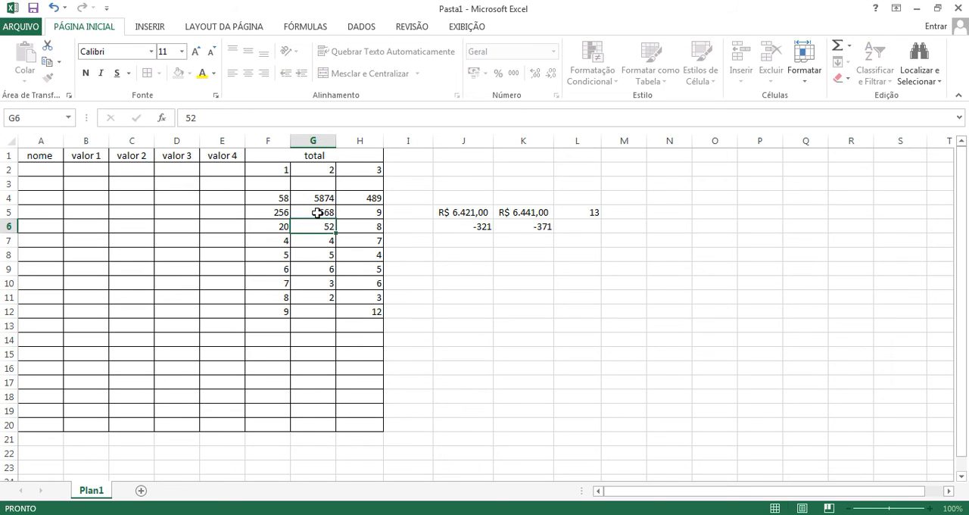
{"action": "left_click", "coordinate": [367, 213]}
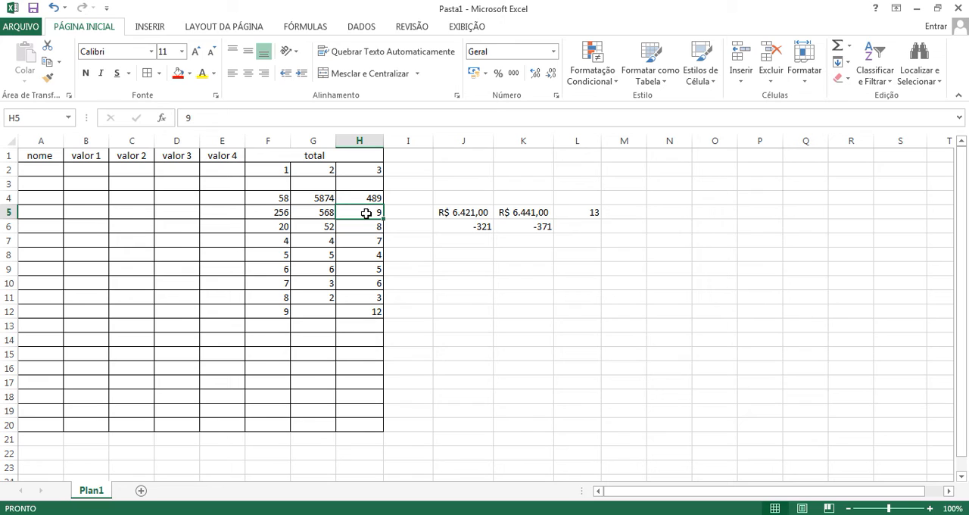
{"action": "type", "text": "1000"}
{"action": "key", "text": "Return"}
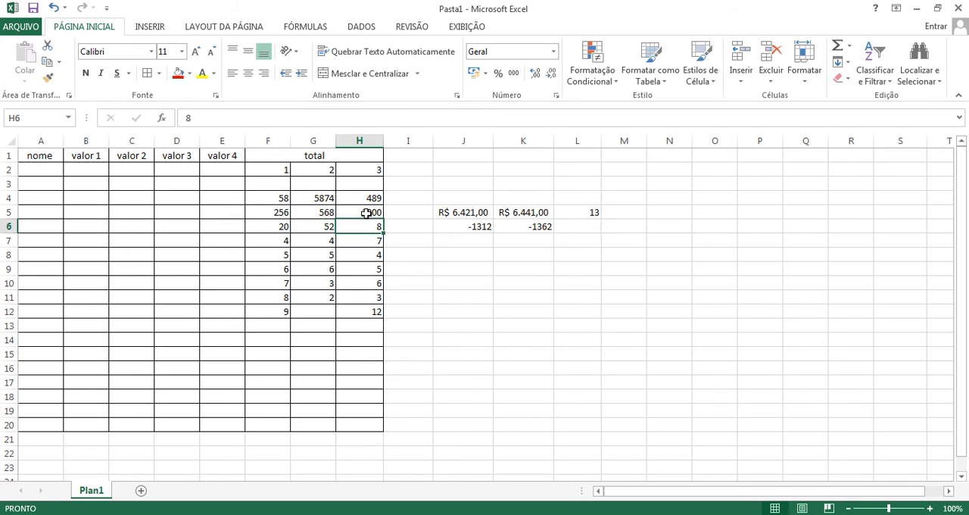
Step: Set both H5 and G5 to 10 and check the subtraction formula in J6
{"action": "double_click", "coordinate": [330, 213]}
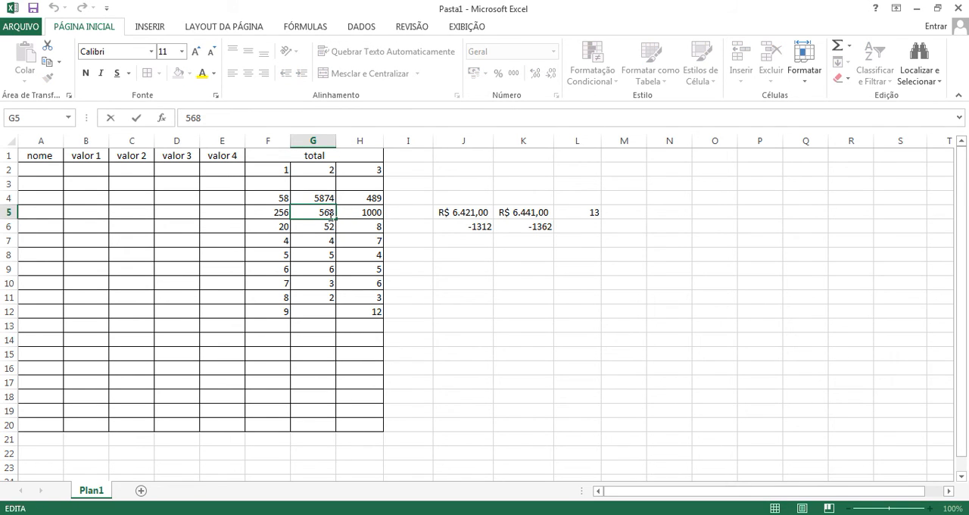
{"action": "left_click", "coordinate": [366, 219]}
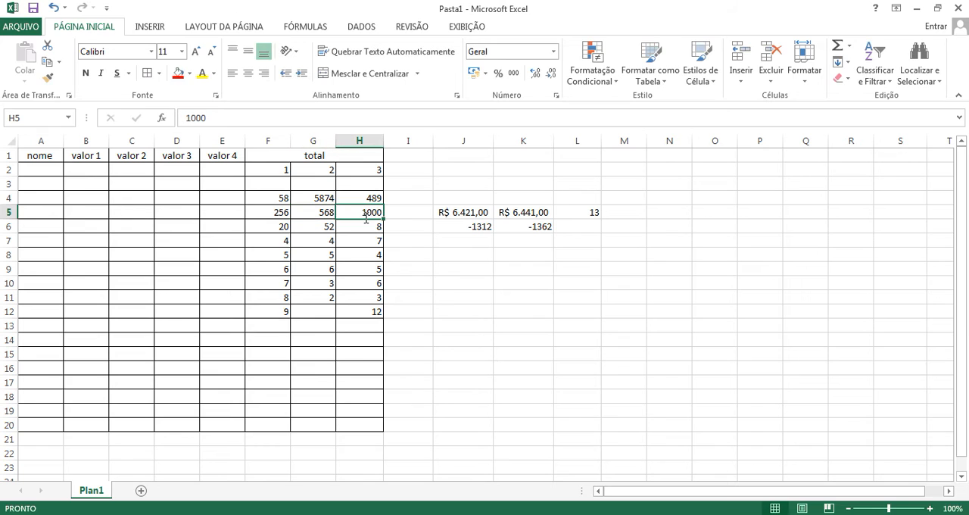
{"action": "type", "text": "10"}
{"action": "key", "text": "Return"}
{"action": "left_click", "coordinate": [318, 213]}
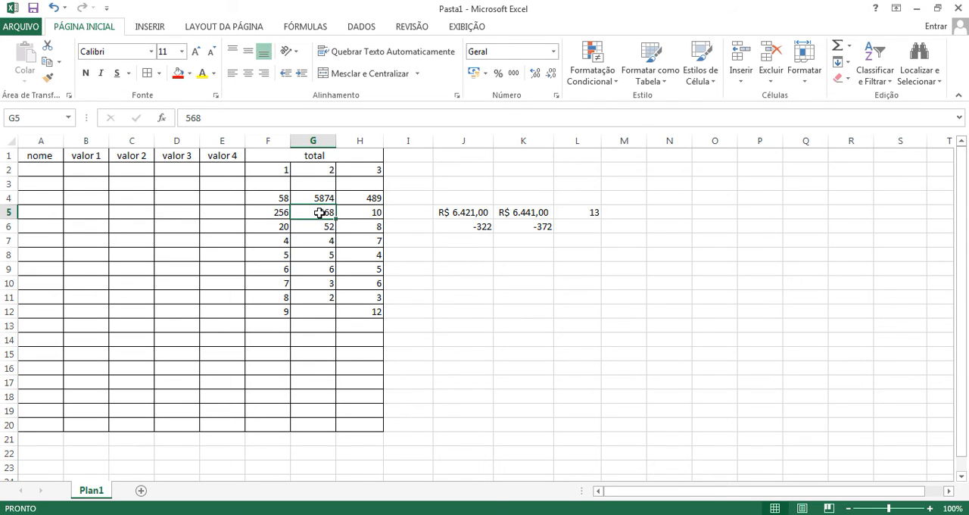
{"action": "type", "text": "10"}
{"action": "key", "text": "Return"}
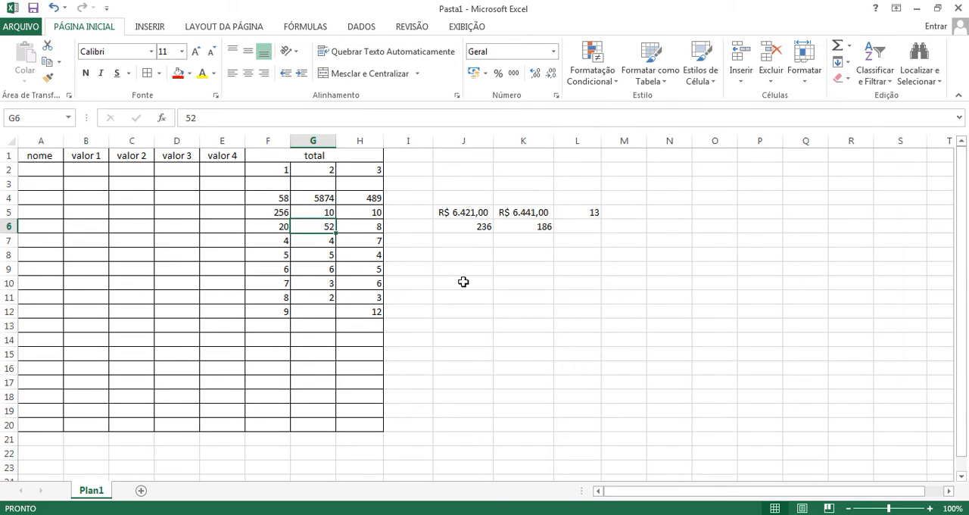
{"action": "left_click", "coordinate": [482, 227]}
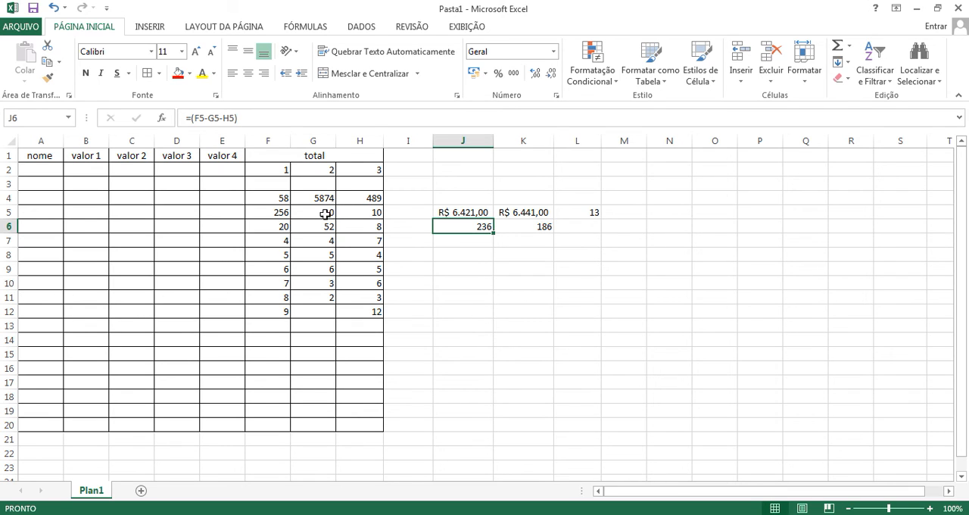
Step: Test the subtraction formulas in J6 and K6 by changing G5 to 300 and then to 25
{"action": "left_click", "coordinate": [330, 212]}
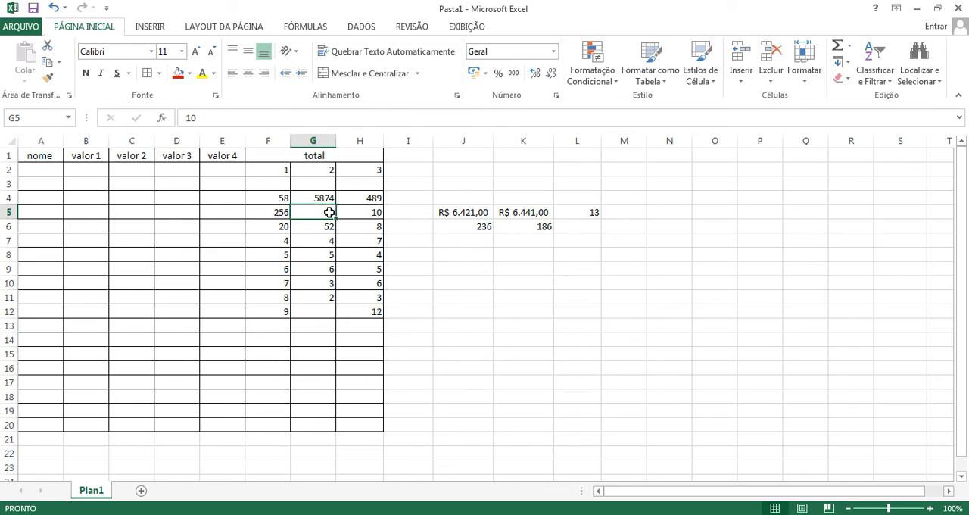
{"action": "type", "text": "300"}
{"action": "key", "text": "Return"}
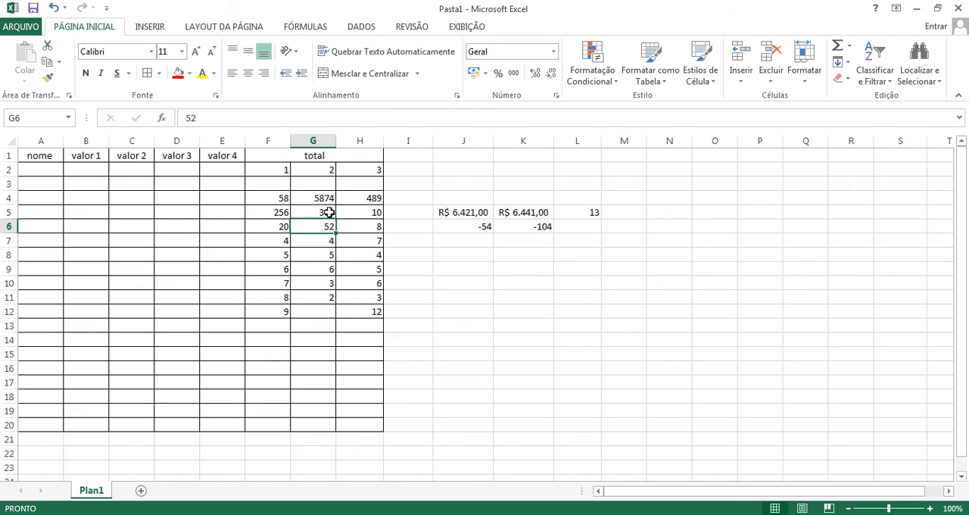
{"action": "left_click", "coordinate": [329, 212]}
{"action": "type", "text": "25"}
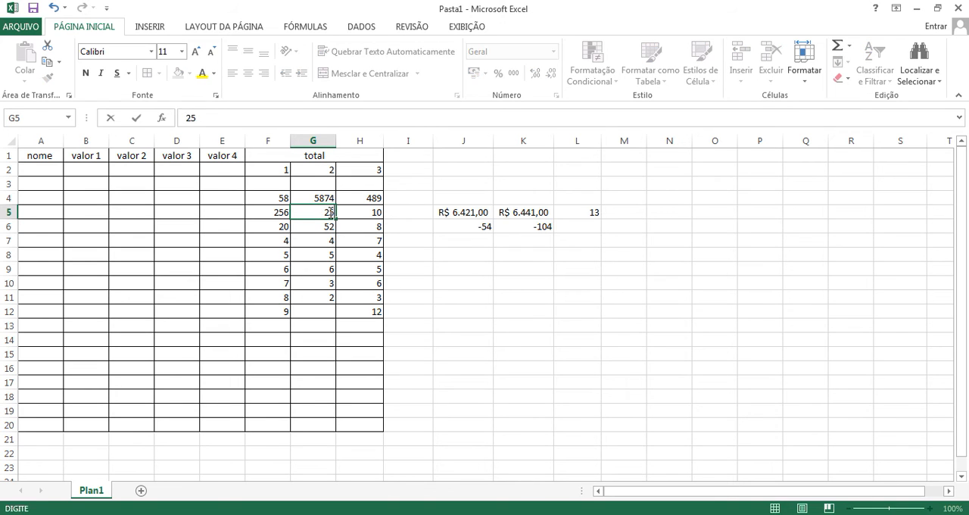
{"action": "key", "text": "Return"}
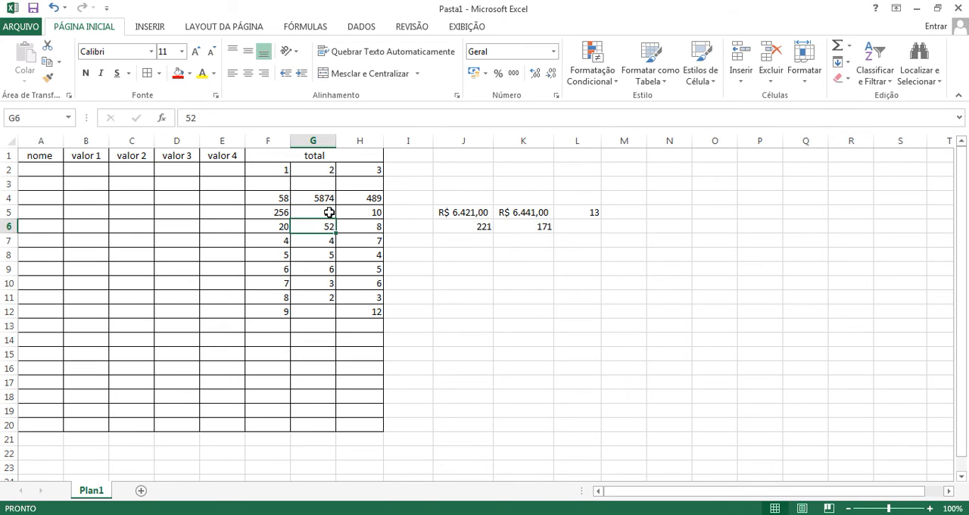
Step: Enter the direct subtraction =8-4 in L6 and check its formula
{"action": "left_click", "coordinate": [586, 226]}
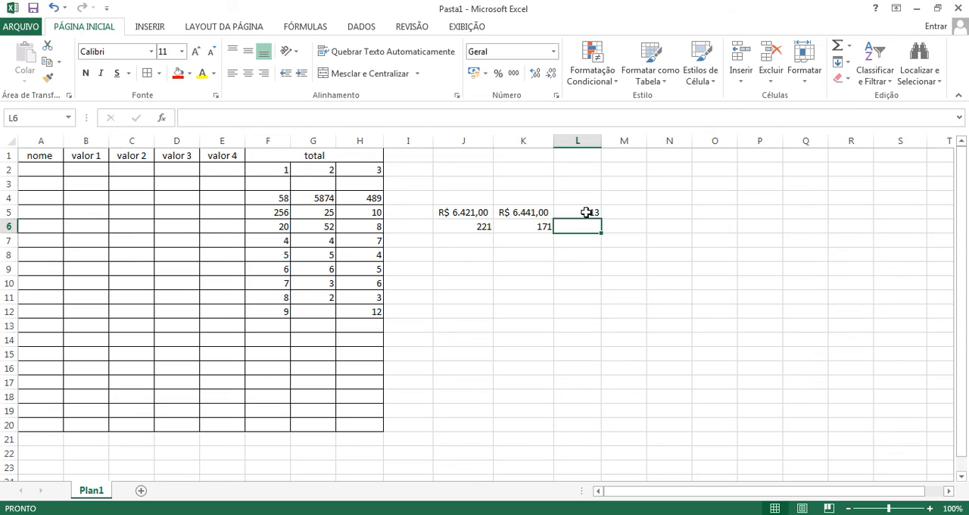
{"action": "left_click", "coordinate": [586, 212]}
{"action": "left_click", "coordinate": [587, 229]}
{"action": "type", "text": "="}
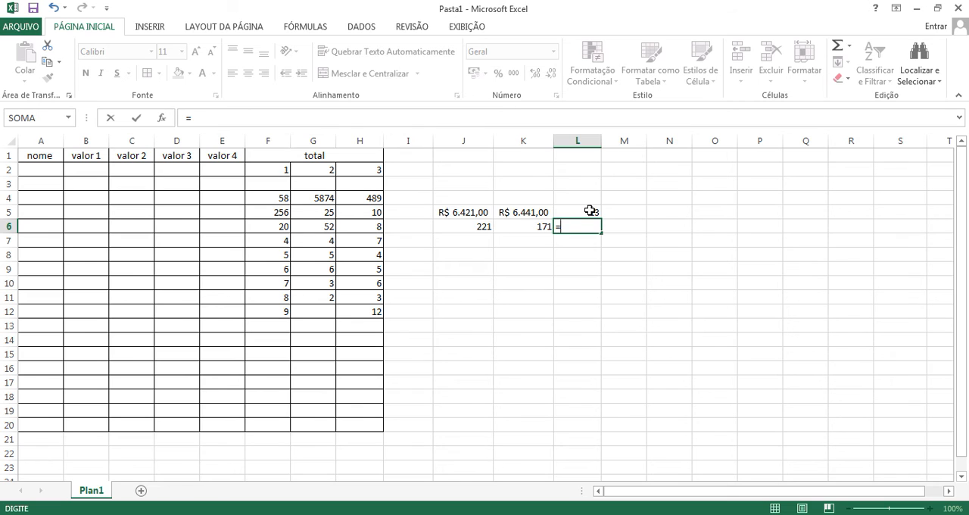
{"action": "type", "text": "8-4"}
{"action": "key", "text": "Return"}
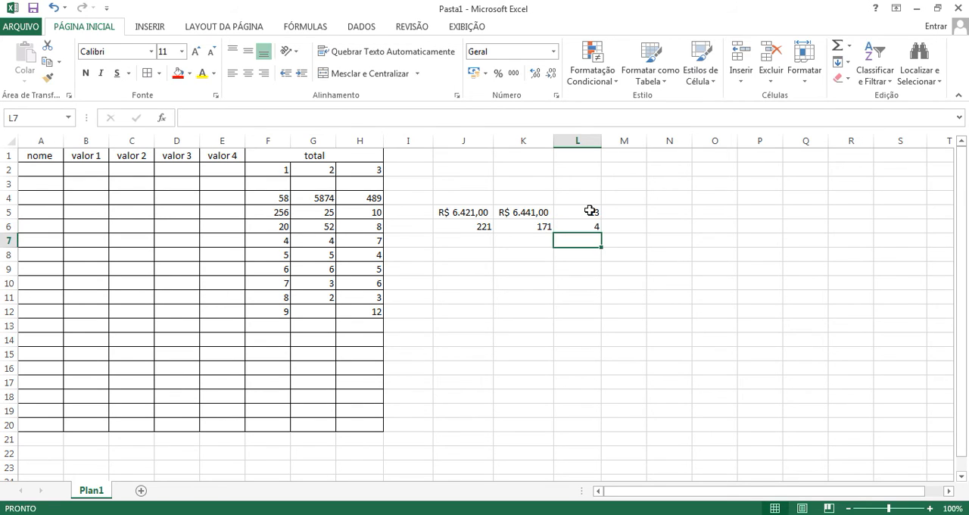
{"action": "left_click", "coordinate": [590, 211]}
{"action": "left_click", "coordinate": [590, 227]}
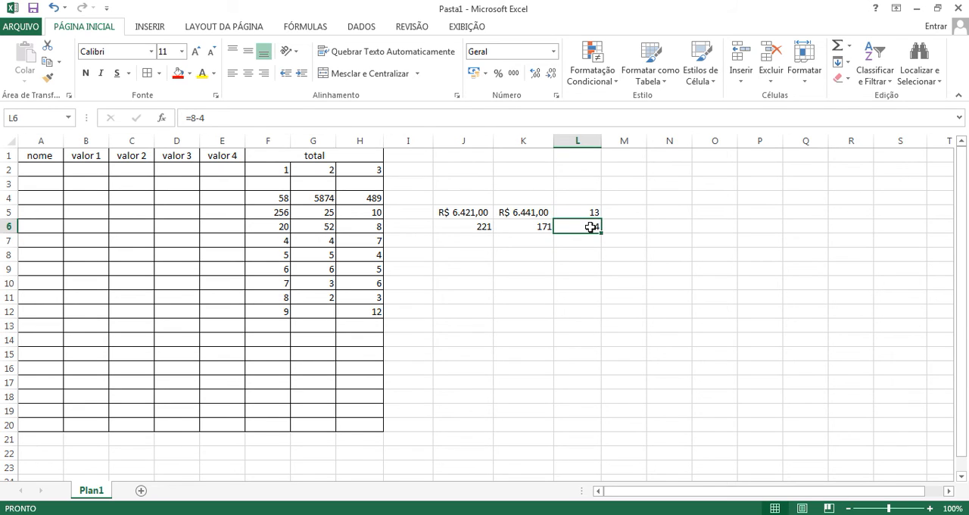
{"action": "left_click", "coordinate": [593, 241]}
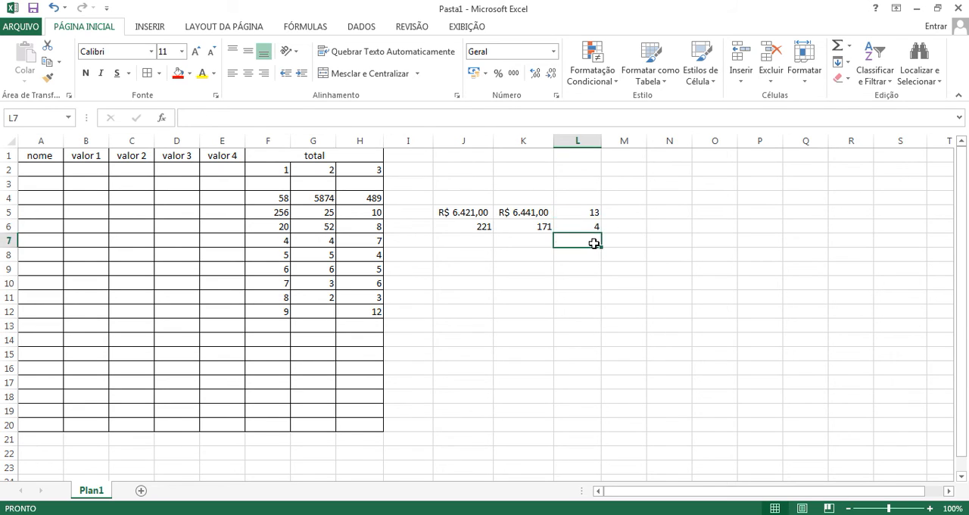
Step: Enter a multiplication formula in J7 using the MULT function on F7, G7 and H7: =MULT(F7;G7;H7)
{"action": "left_click", "coordinate": [477, 237]}
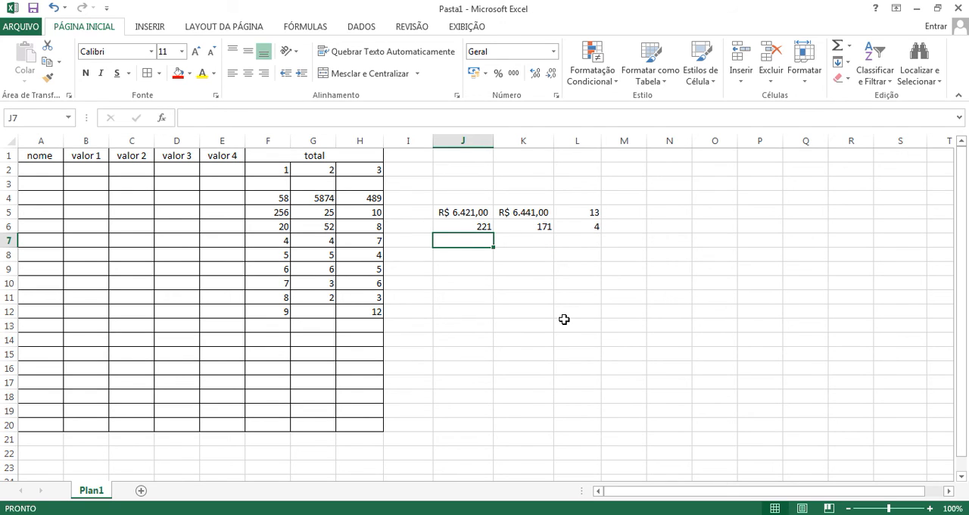
{"action": "type", "text": "=mult"}
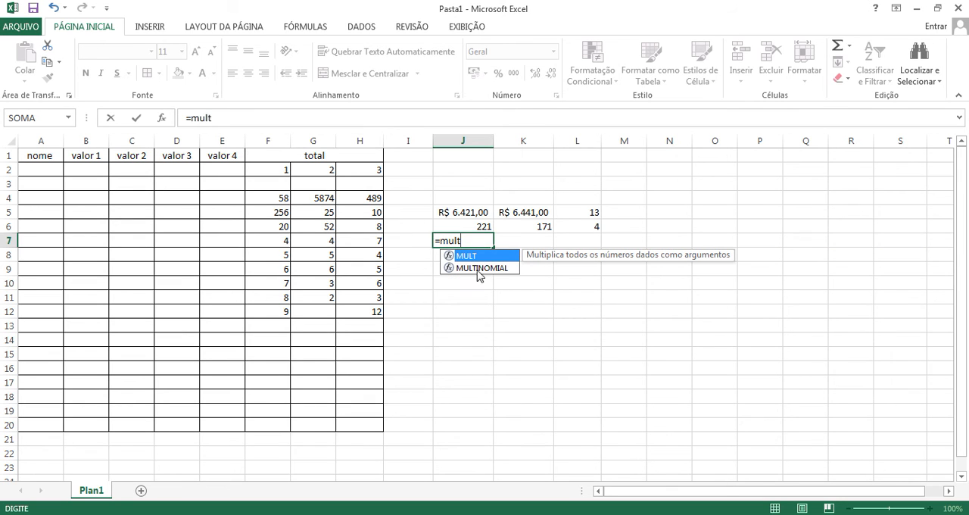
{"action": "double_click", "coordinate": [466, 256]}
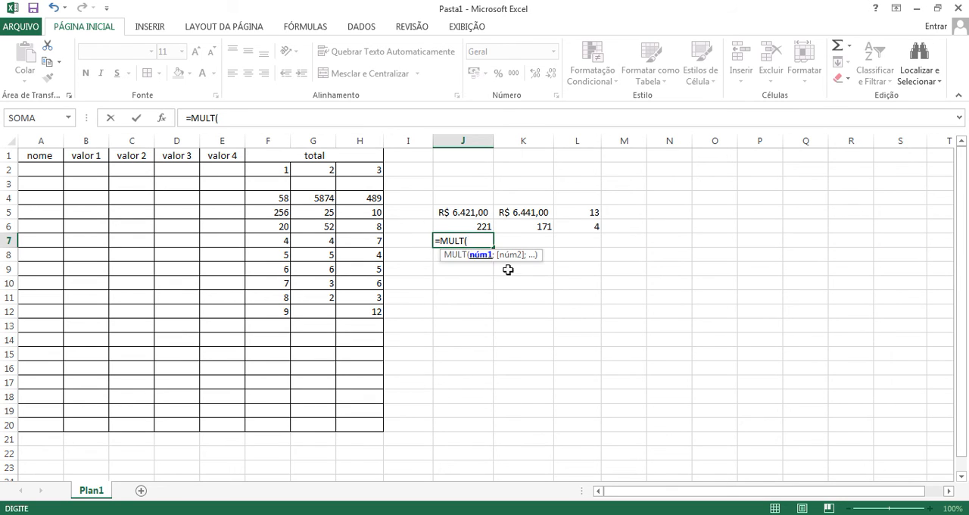
{"action": "left_click", "coordinate": [279, 244]}
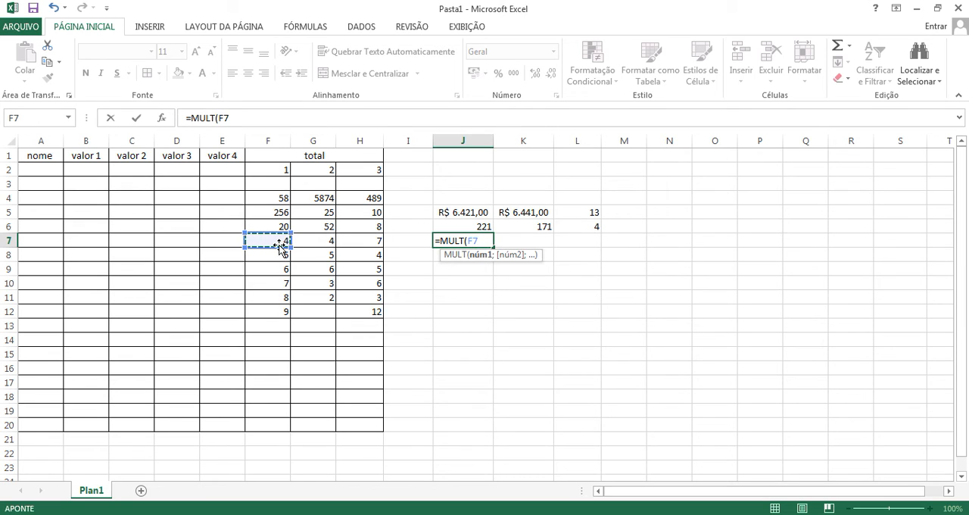
{"action": "type", "text": ";"}
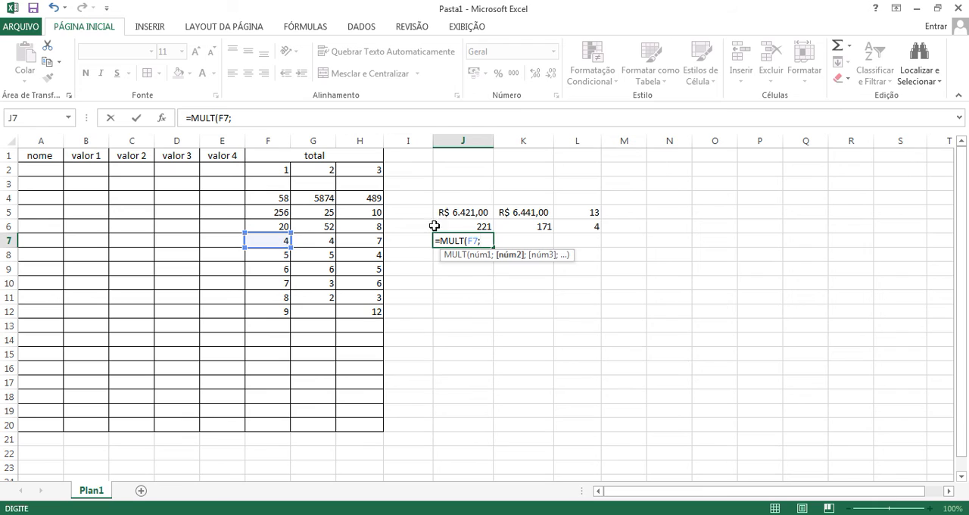
{"action": "left_click", "coordinate": [323, 243]}
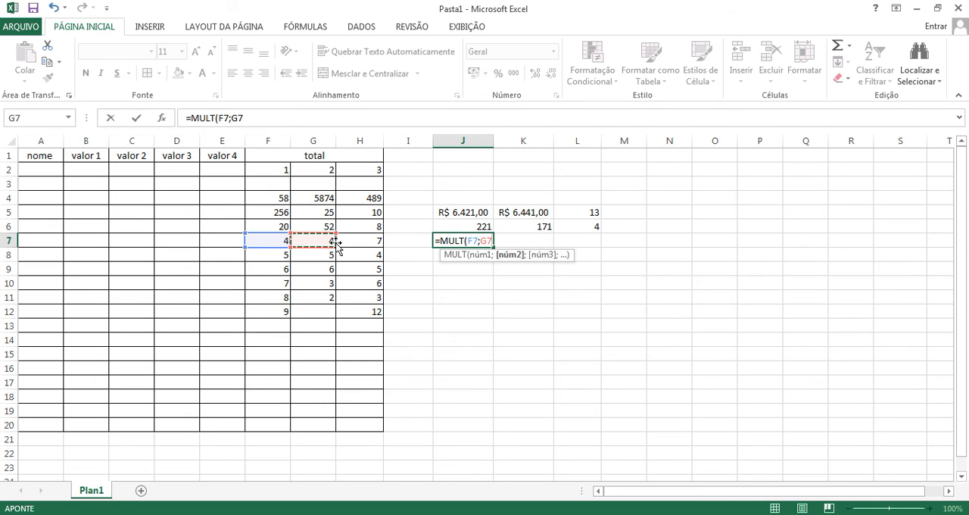
{"action": "type", "text": ";"}
{"action": "left_click", "coordinate": [372, 243]}
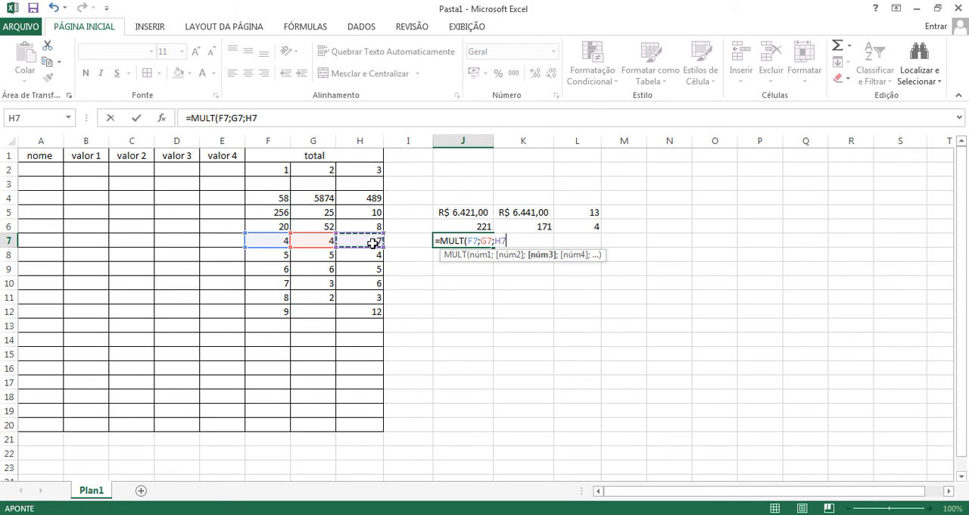
{"action": "type", "text": ")"}
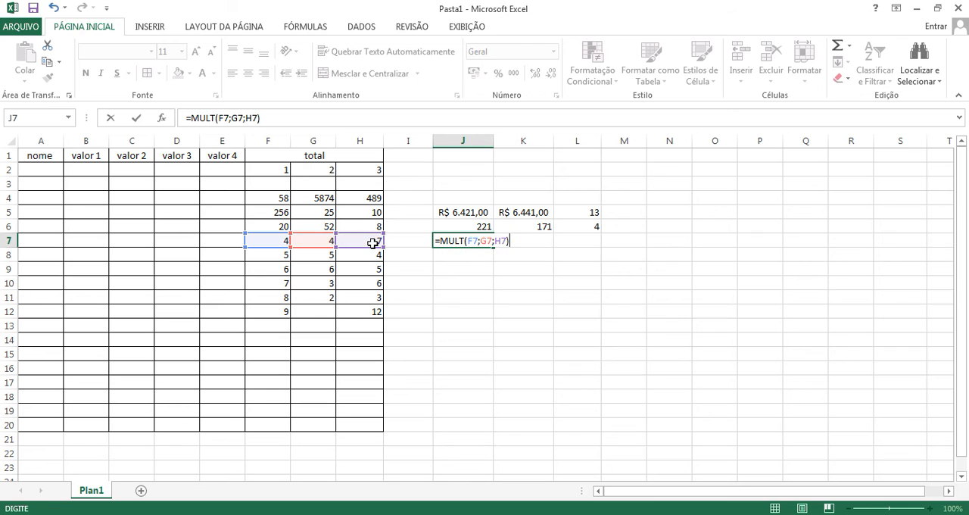
{"action": "key", "text": "Return"}
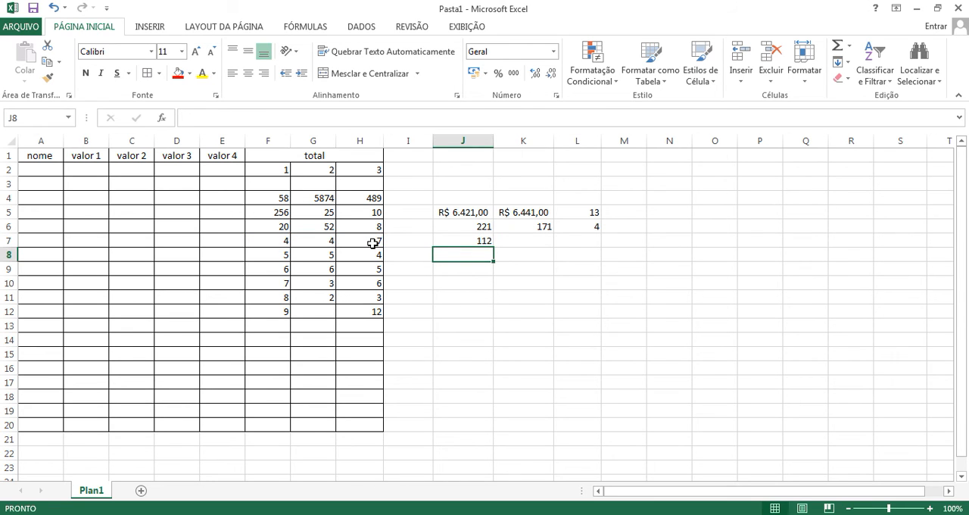
Step: Change G7 to 20 and H7 to 5 to test the multiplication formula in J7
{"action": "left_click", "coordinate": [325, 240]}
{"action": "type", "text": "20"}
{"action": "key", "text": "Return"}
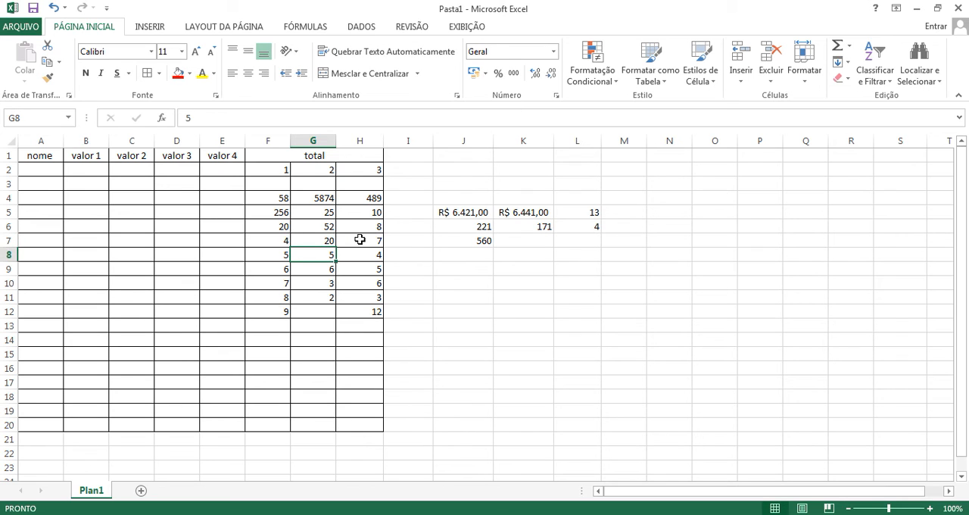
{"action": "left_click", "coordinate": [359, 239]}
{"action": "type", "text": "5"}
{"action": "key", "text": "Return"}
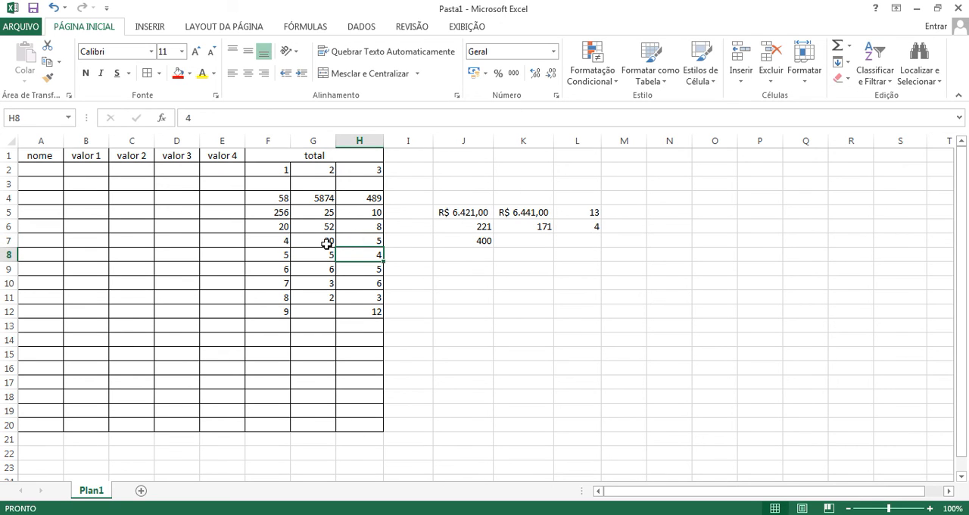
Step: Test the J7 product further by changing F7 to 1 and then to 5
{"action": "left_click", "coordinate": [284, 243]}
{"action": "type", "text": "1"}
{"action": "key", "text": "Return"}
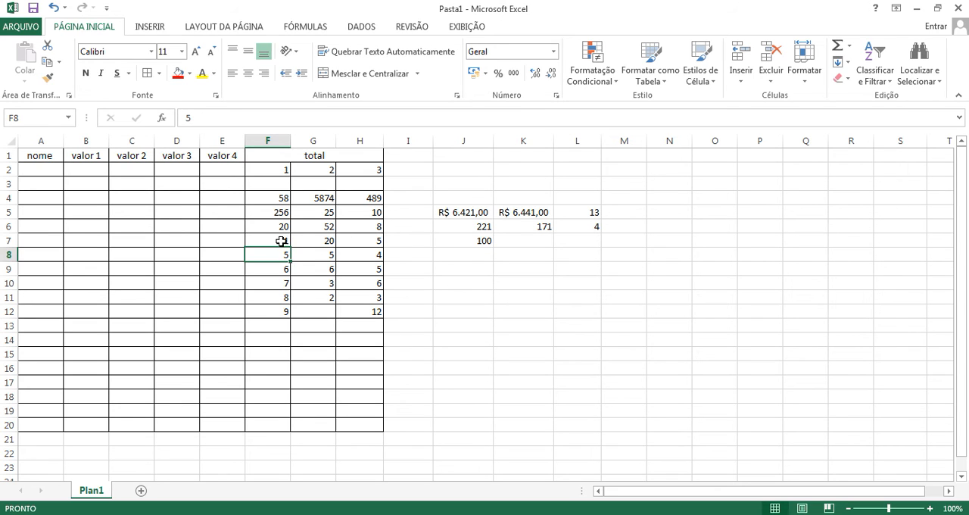
{"action": "left_click", "coordinate": [280, 240]}
{"action": "type", "text": "5"}
{"action": "key", "text": "Return"}
Step: Enter a formula in K7 that multiplies the J7 result by 2: =mult(J7*2)
{"action": "left_click", "coordinate": [544, 229]}
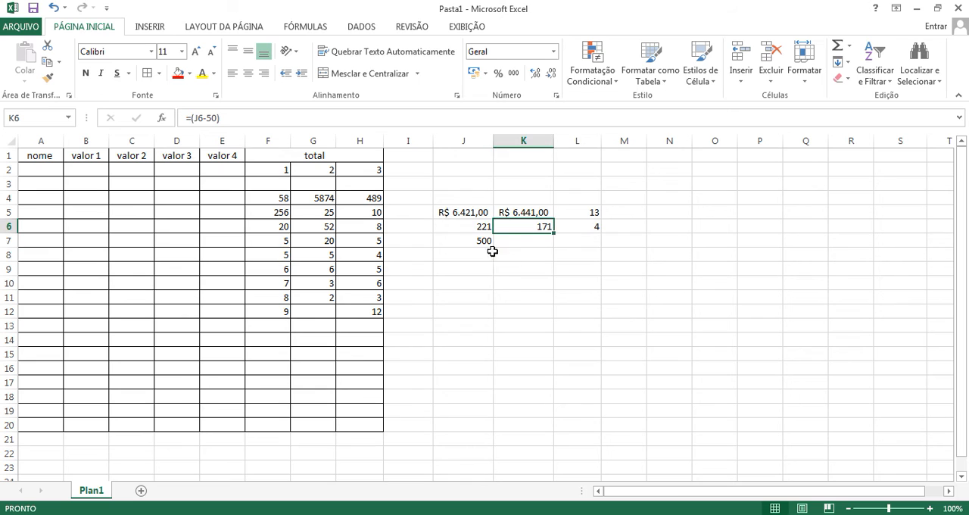
{"action": "left_click", "coordinate": [510, 241]}
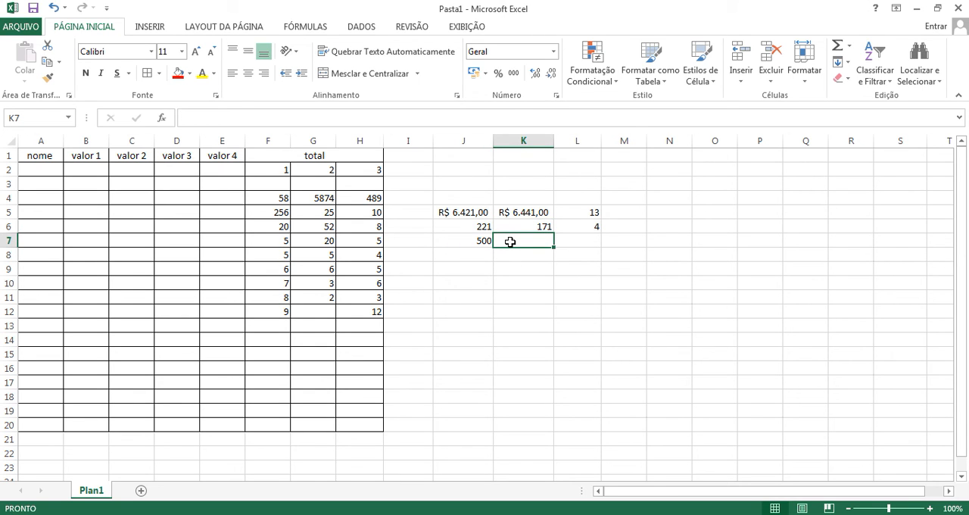
{"action": "type", "text": "=mul"}
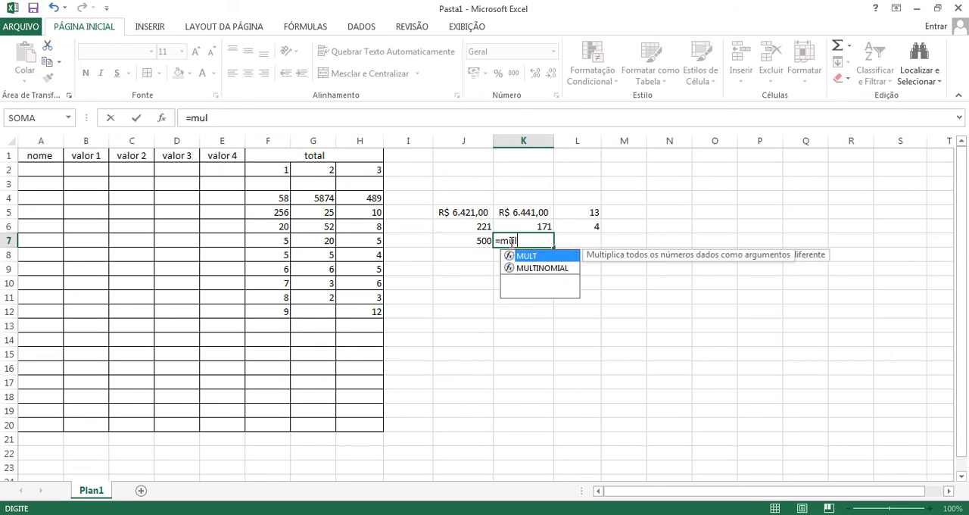
{"action": "type", "text": "t("}
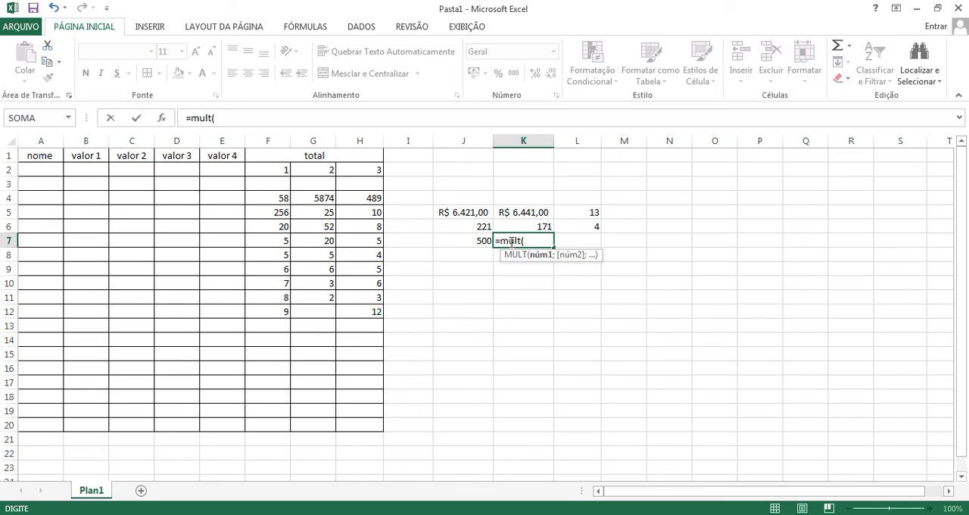
{"action": "left_click", "coordinate": [477, 239]}
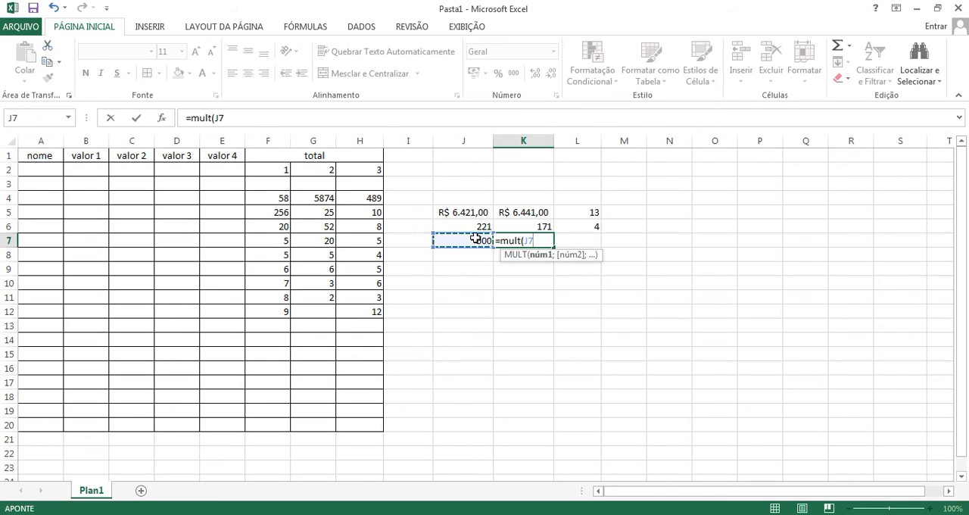
{"action": "type", "text": "*2"}
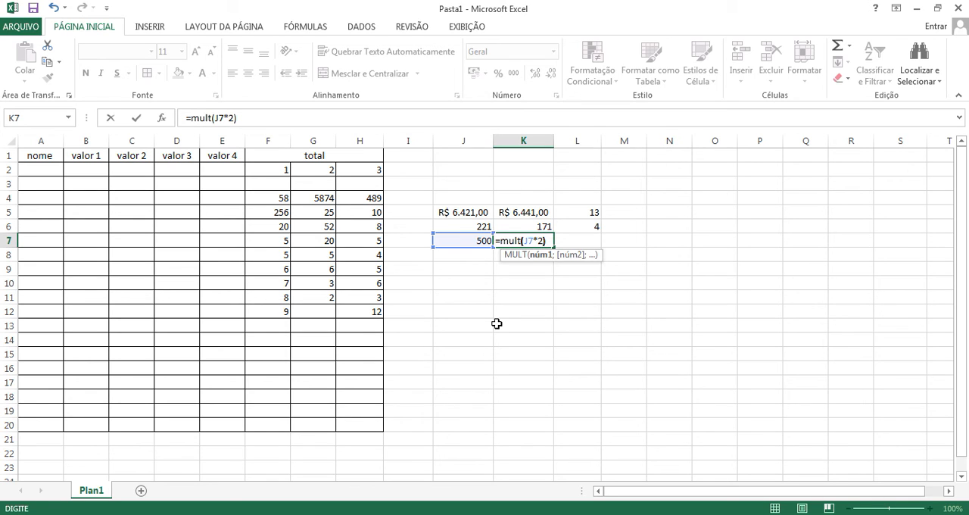
{"action": "key", "text": "Return"}
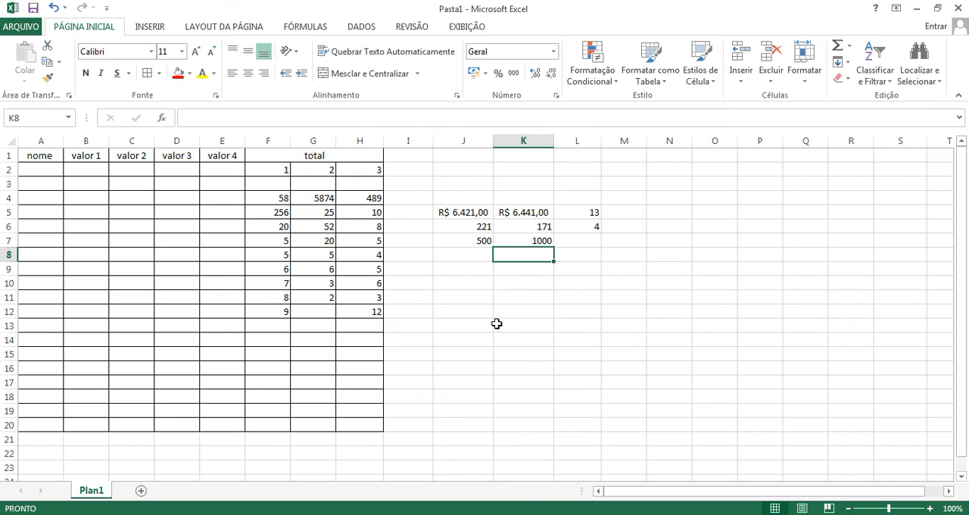
Step: Set G7 to 52 to test the multiplication formulas in J7 and K7
{"action": "left_click", "coordinate": [309, 244]}
{"action": "type", "text": "52"}
{"action": "key", "text": "Return"}
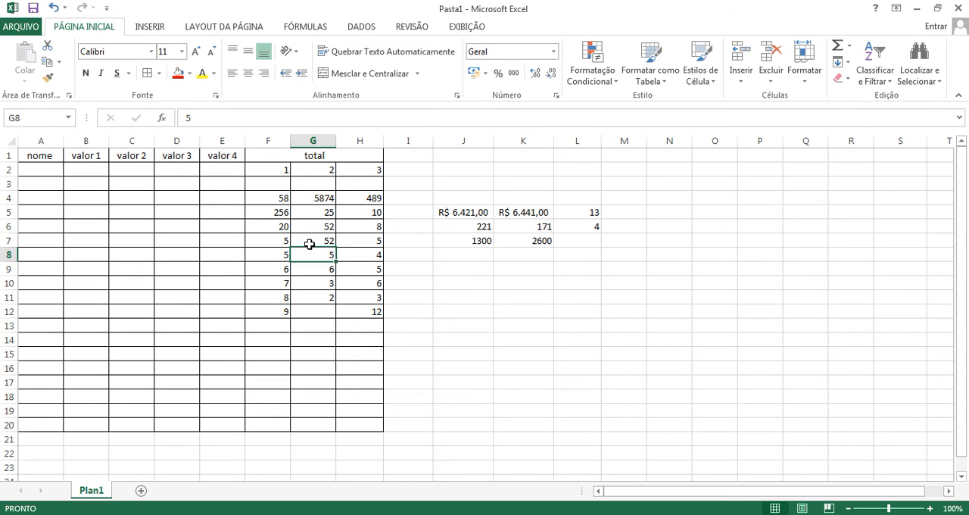
Step: Enter the direct multiplication =9*8 in L7 and check its formula
{"action": "left_click", "coordinate": [591, 240]}
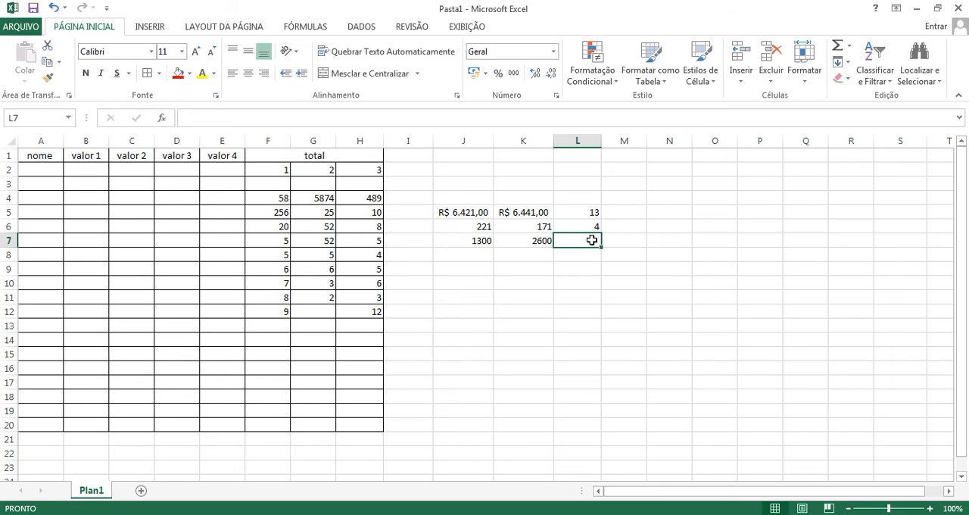
{"action": "type", "text": "="}
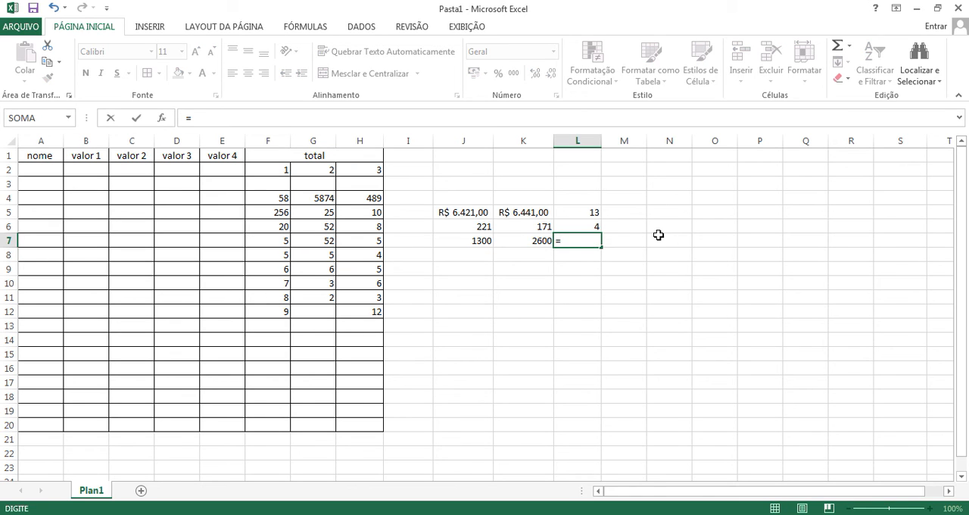
{"action": "type", "text": "9*8"}
{"action": "key", "text": "Return"}
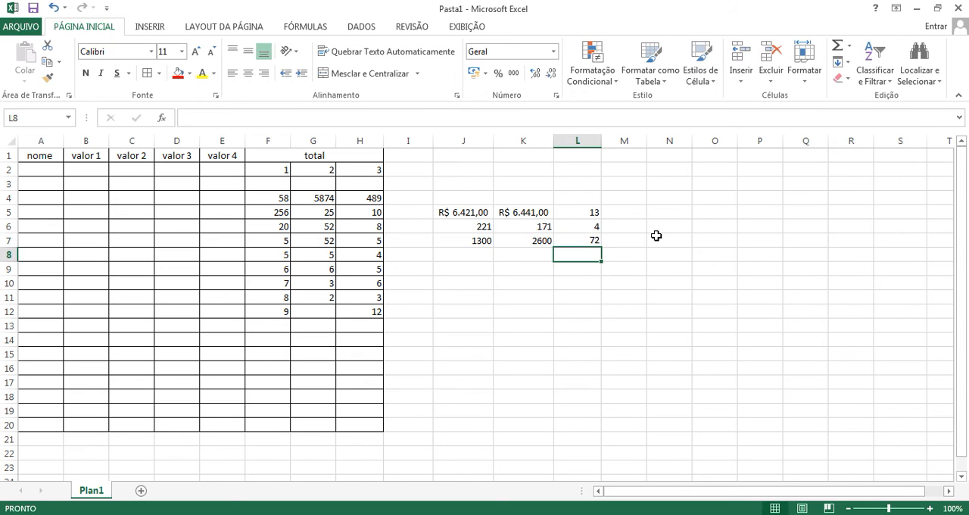
{"action": "left_click", "coordinate": [588, 242]}
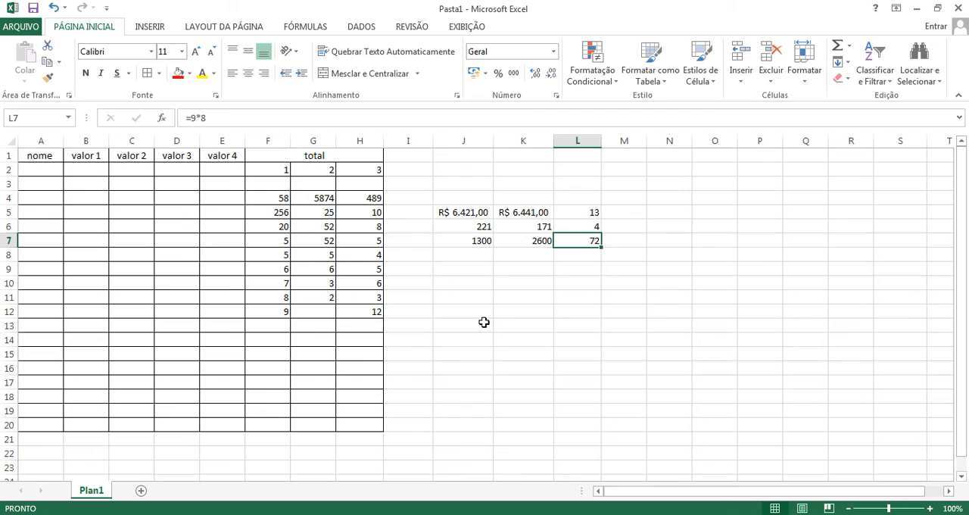
Step: Try a division formula with a function name in J8: =div(H8;2)
{"action": "left_click", "coordinate": [484, 255]}
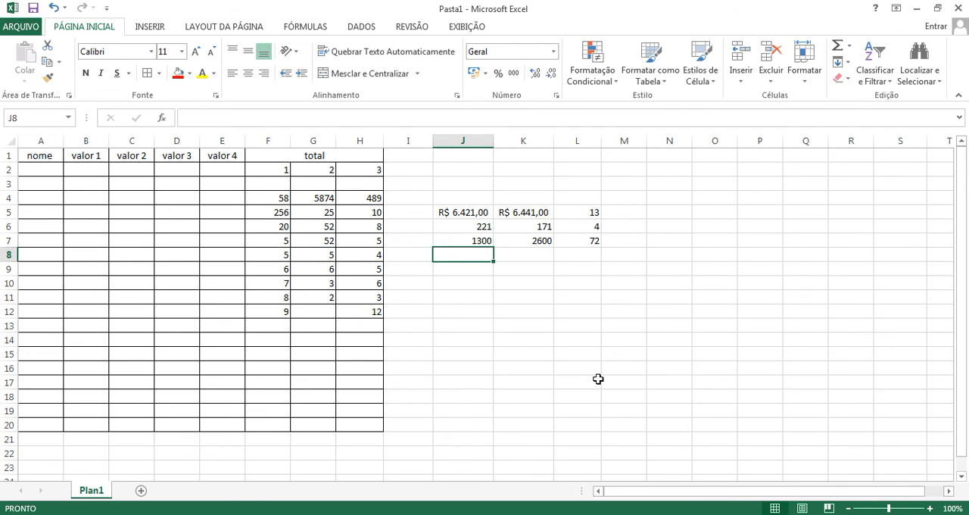
{"action": "type", "text": "=div"}
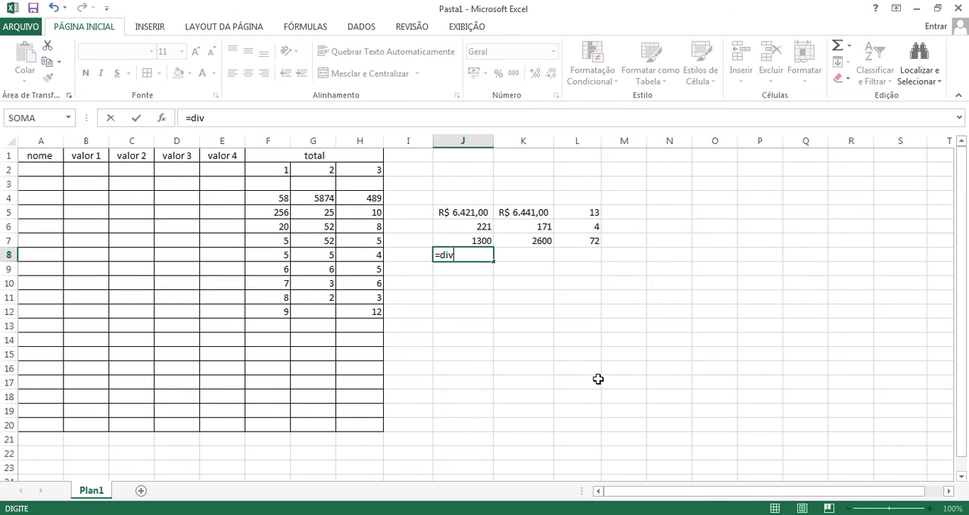
{"action": "type", "text": "("}
{"action": "left_click", "coordinate": [368, 258]}
{"action": "type", "text": ";"}
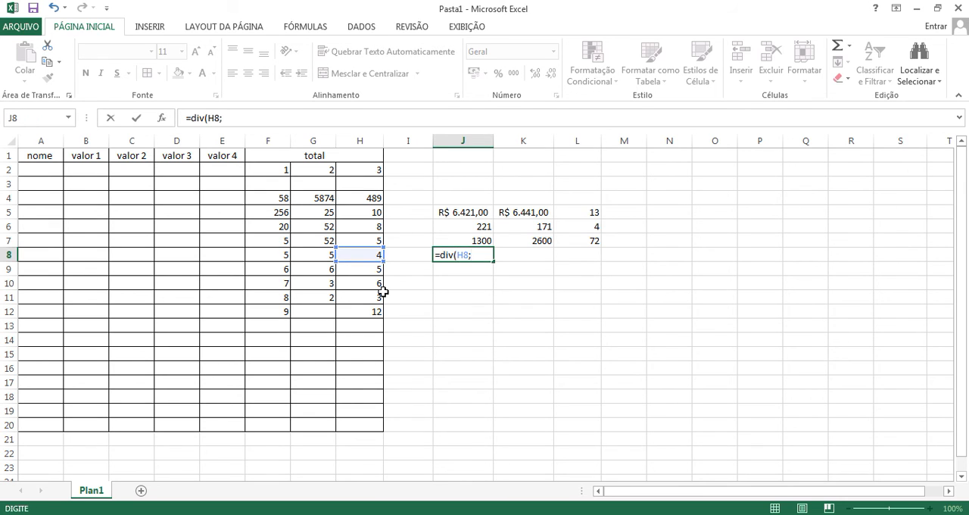
{"action": "type", "text": "2)"}
{"action": "key", "text": "Return"}
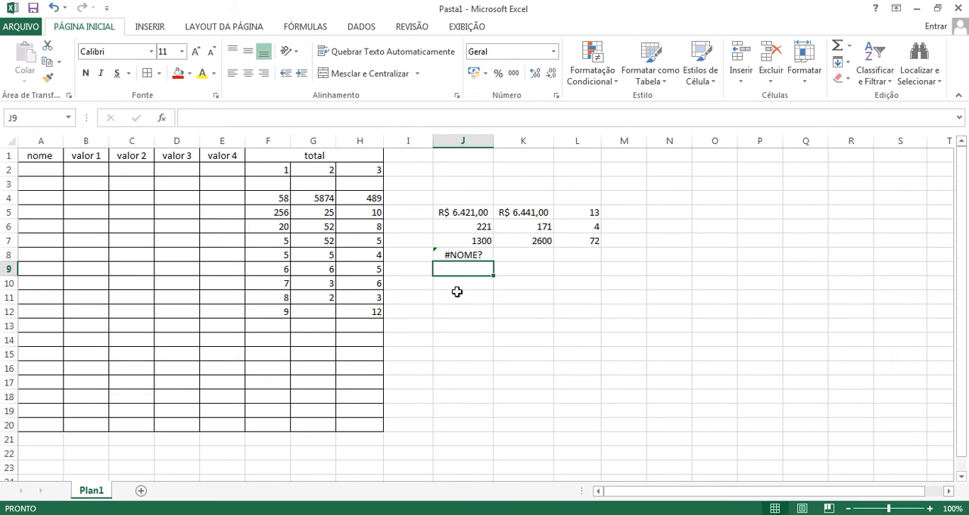
Step: Check the div formula in J8 and delete it from the cell
{"action": "left_click", "coordinate": [460, 256]}
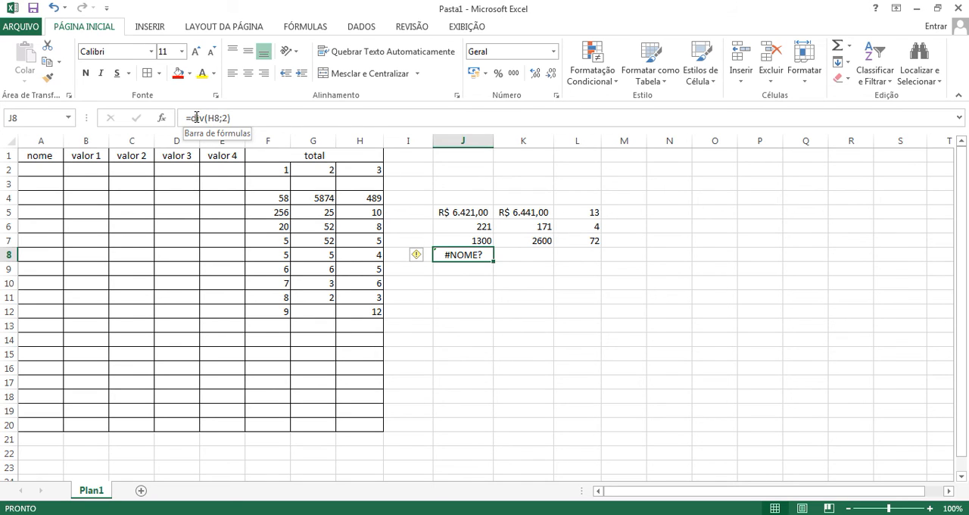
{"action": "left_click", "coordinate": [239, 119]}
{"action": "left_click_drag", "start_coordinate": [239, 118], "coordinate": [183, 119]}
{"action": "key", "text": "BackSpace"}
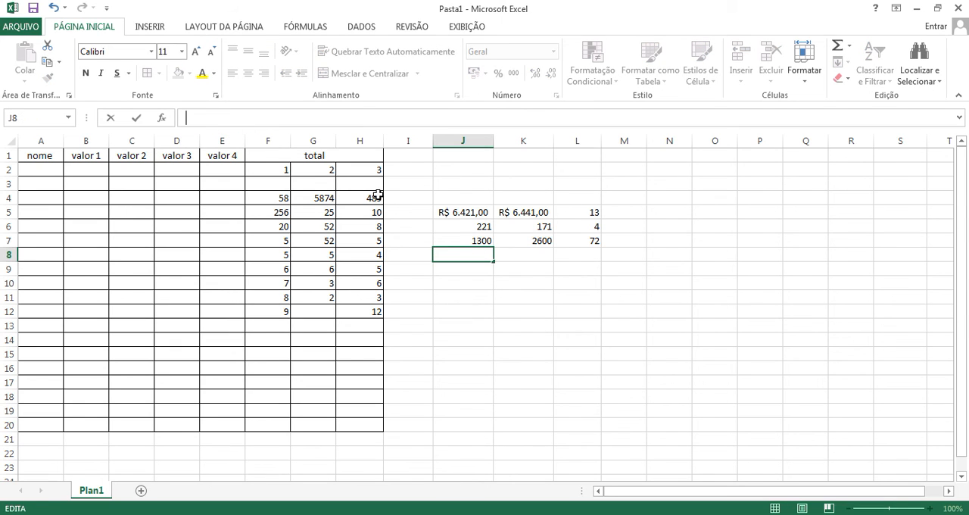
{"action": "left_click", "coordinate": [459, 279]}
Step: Review how the subtraction formula in J6 is written, leaving it as it is
{"action": "left_click", "coordinate": [479, 226]}
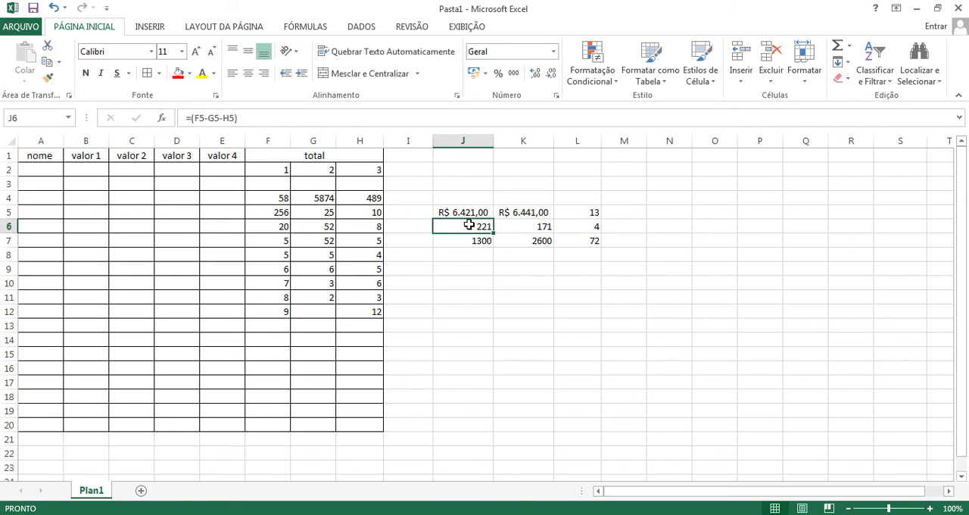
{"action": "left_click", "coordinate": [206, 118]}
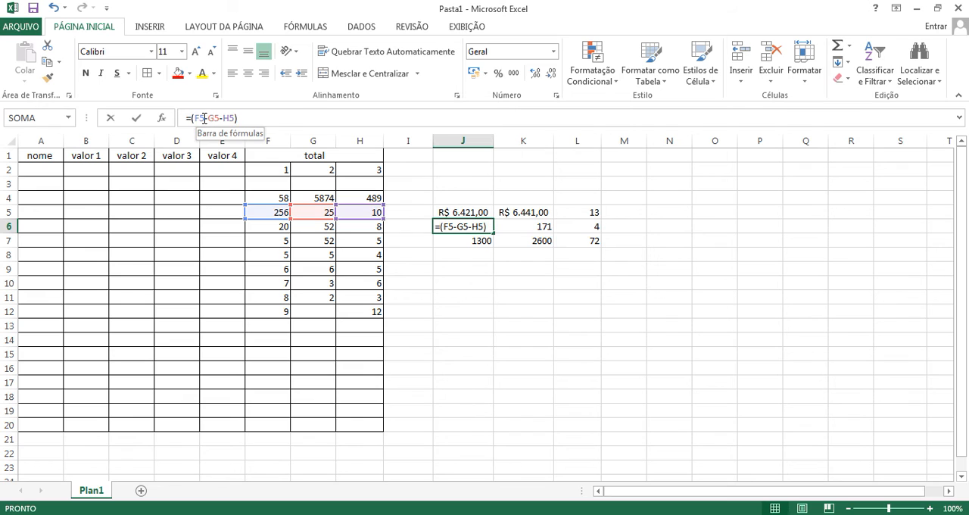
{"action": "key", "text": "Return"}
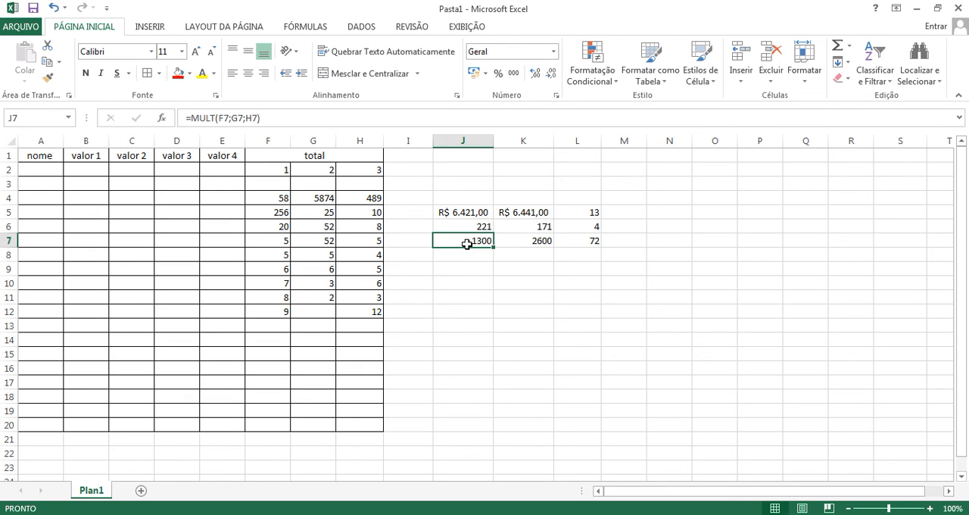
{"action": "left_click", "coordinate": [467, 255]}
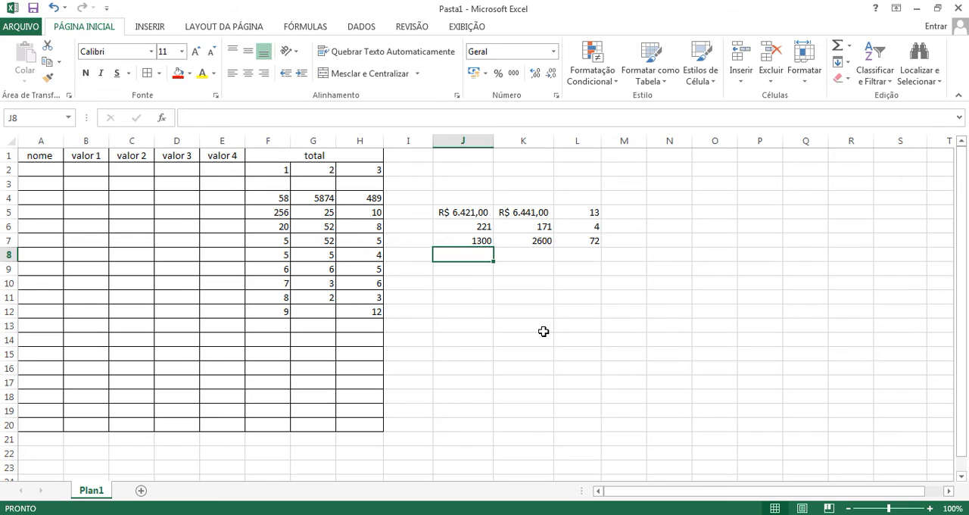
{"action": "type", "text": "="}
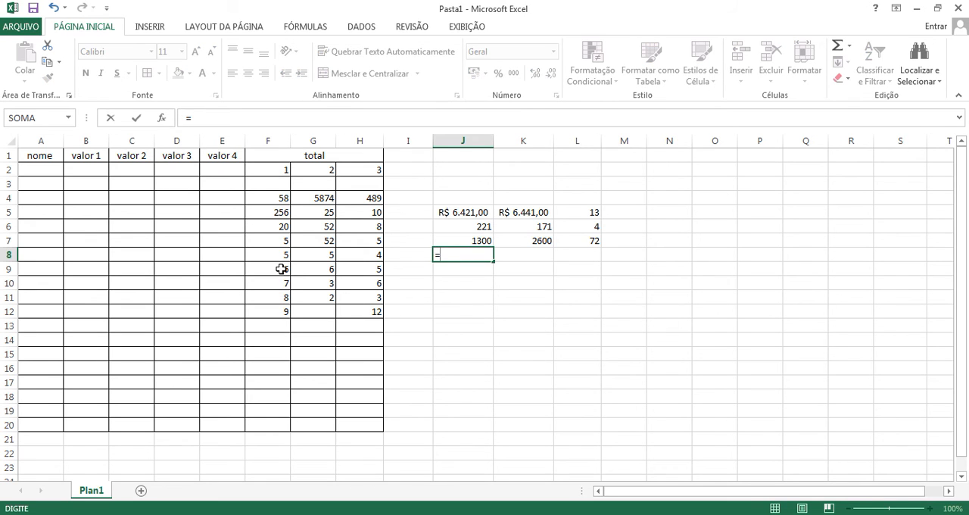
{"action": "left_click", "coordinate": [280, 298]}
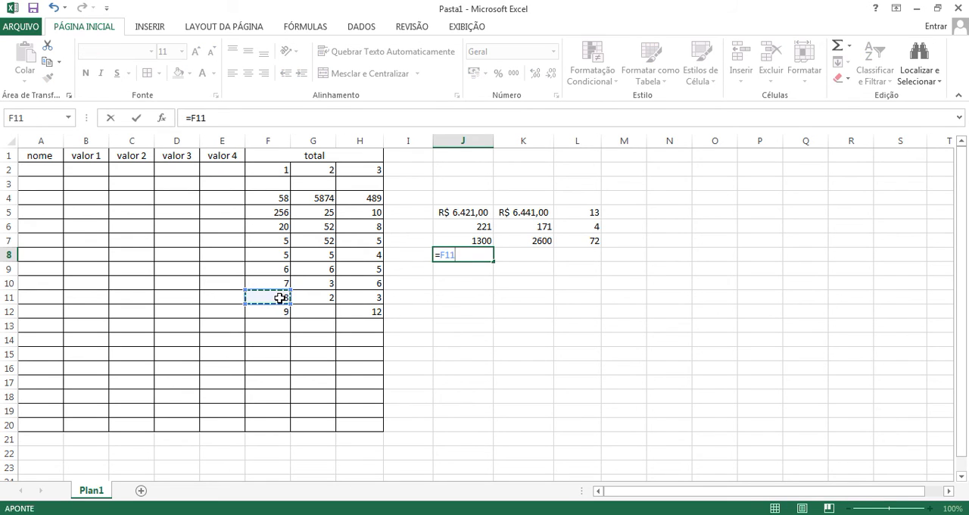
{"action": "type", "text": ";"}
{"action": "left_click", "coordinate": [314, 299]}
{"action": "type", "text": ";"}
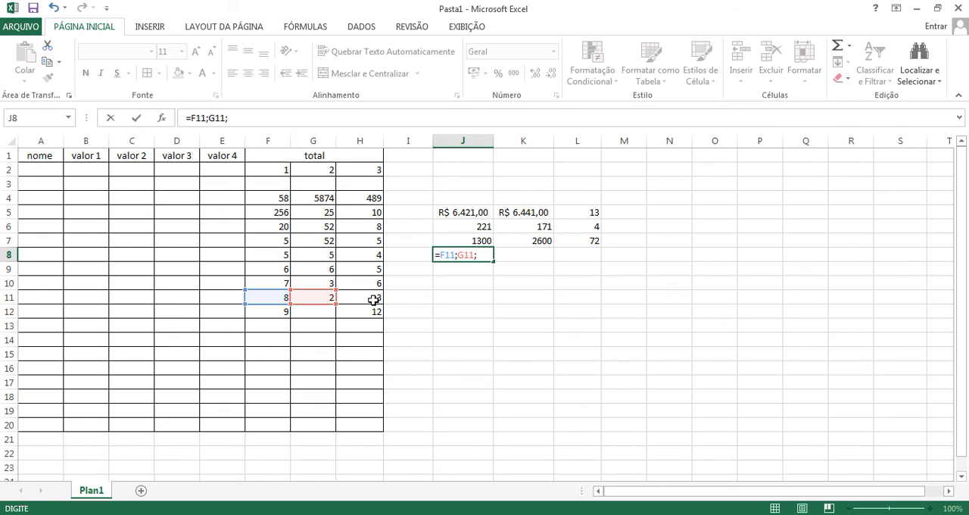
{"action": "left_click", "coordinate": [374, 300]}
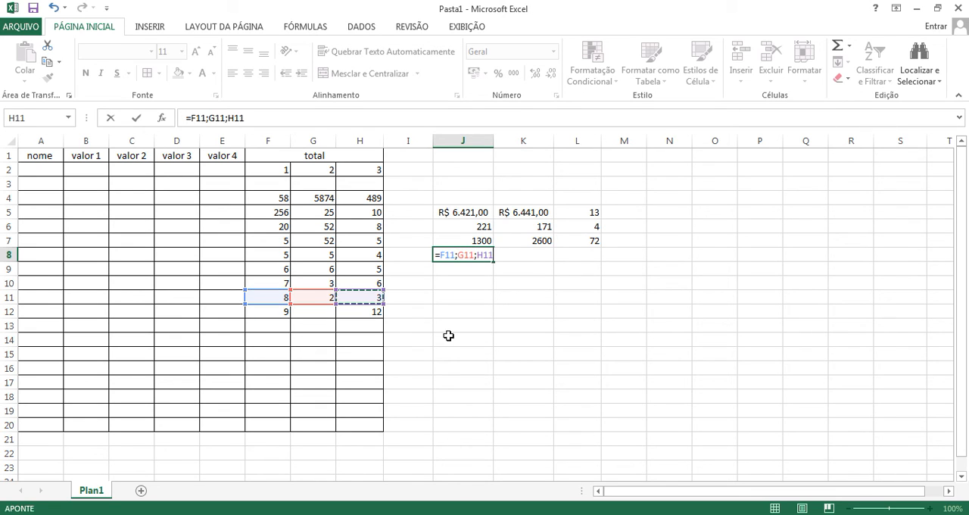
{"action": "double_click", "coordinate": [448, 255]}
{"action": "left_click", "coordinate": [498, 256], "text": "shift"}
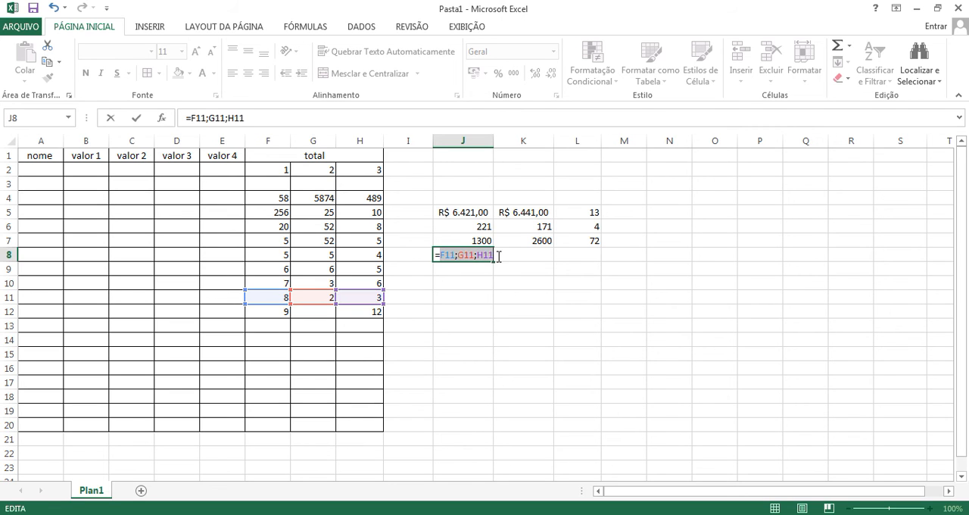
{"action": "key", "text": "BackSpace"}
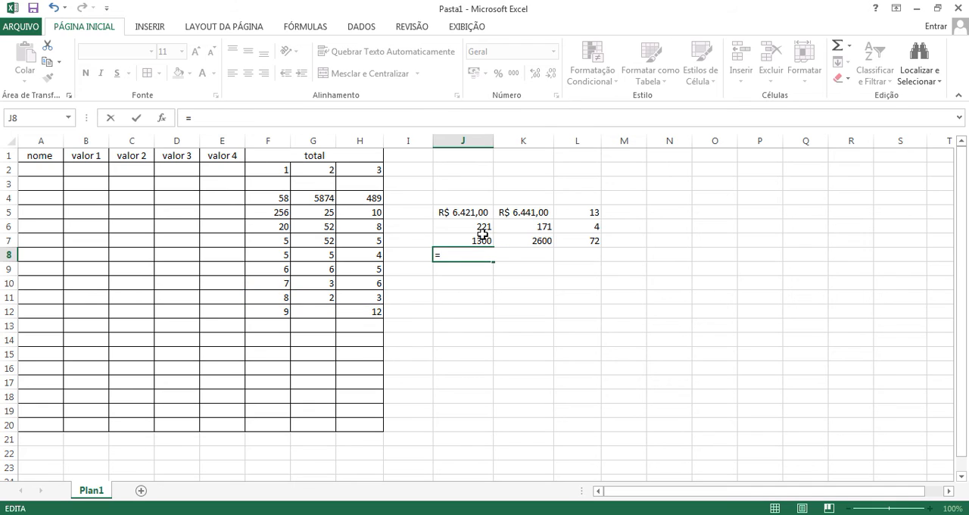
Step: Cancel the unfinished entry in J8 and check the subtraction formula in J6 again
{"action": "left_click", "coordinate": [481, 228]}
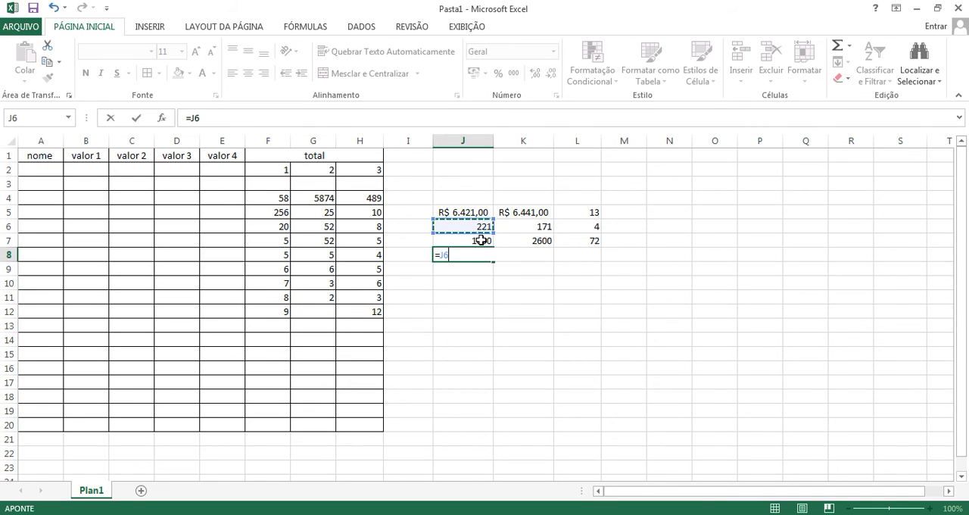
{"action": "left_click", "coordinate": [481, 240]}
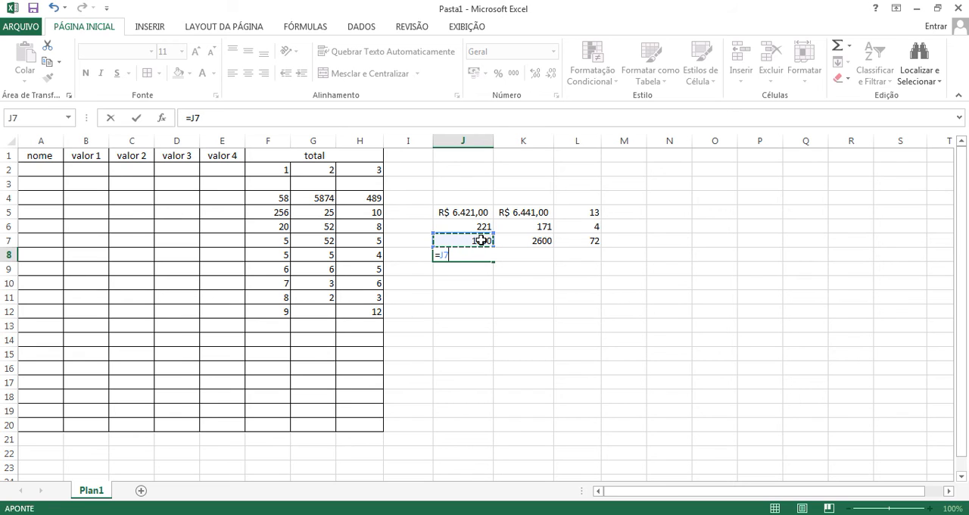
{"action": "key", "text": "Escape"}
{"action": "left_click", "coordinate": [481, 228]}
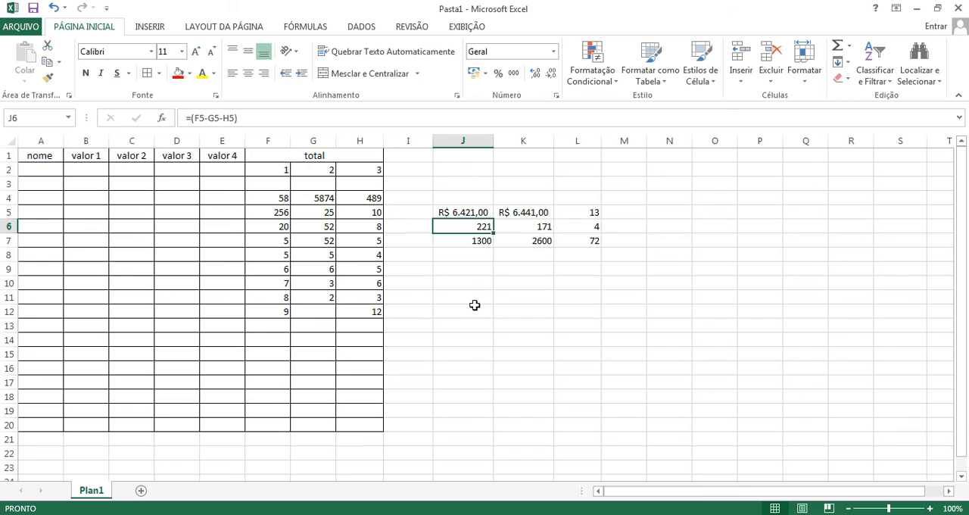
Step: Enter a formula in J8 that divides F11 by G11 and by H11: =(F11/G11/H11)
{"action": "left_click", "coordinate": [473, 258]}
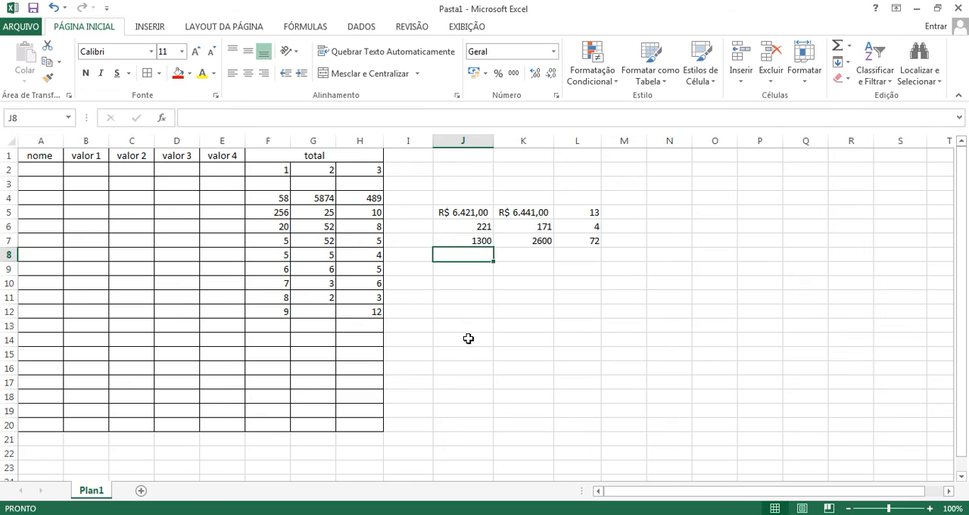
{"action": "type", "text": "="}
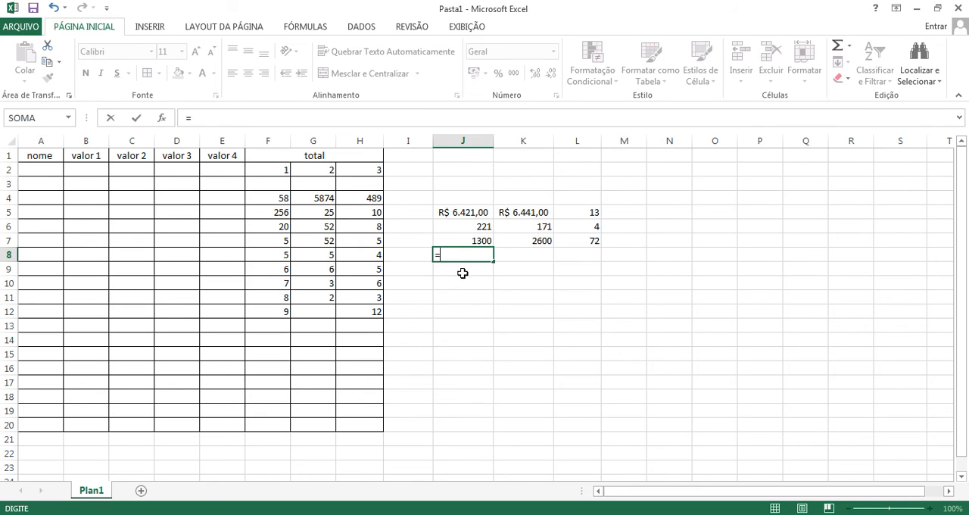
{"action": "left_click", "coordinate": [284, 297]}
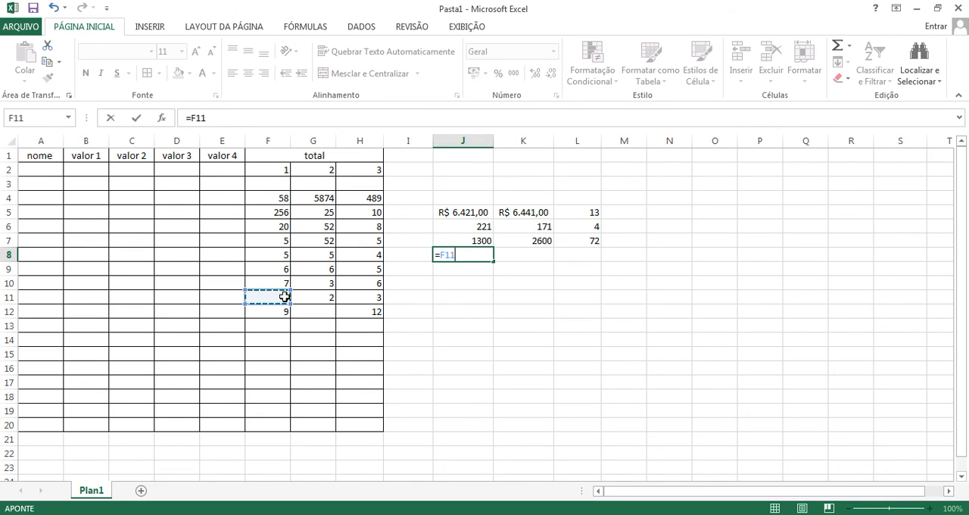
{"action": "type", "text": "/"}
{"action": "left_click", "coordinate": [318, 295]}
{"action": "type", "text": "/"}
{"action": "left_click", "coordinate": [356, 294]}
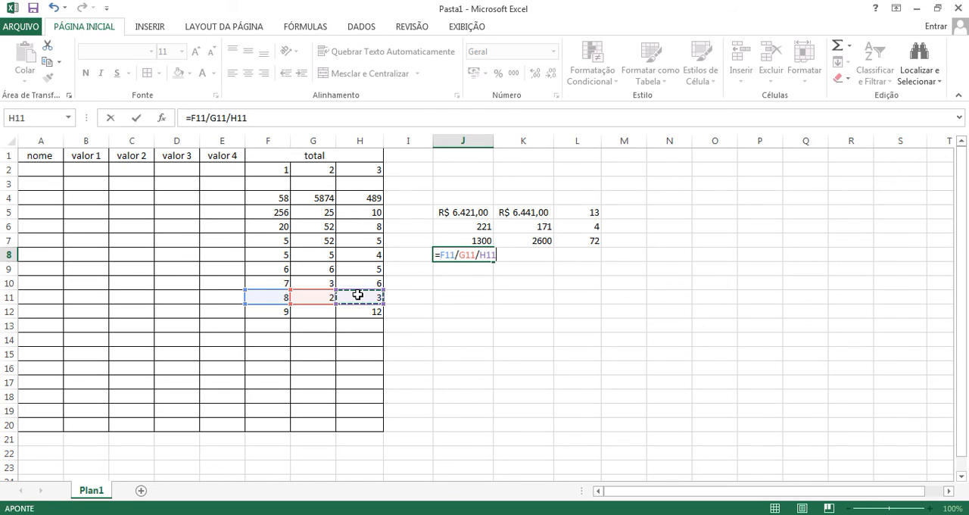
{"action": "key", "text": "F2"}
{"action": "key", "text": "Left"}
{"action": "key", "text": "Left"}
{"action": "key", "text": "Left"}
{"action": "key", "text": "Left"}
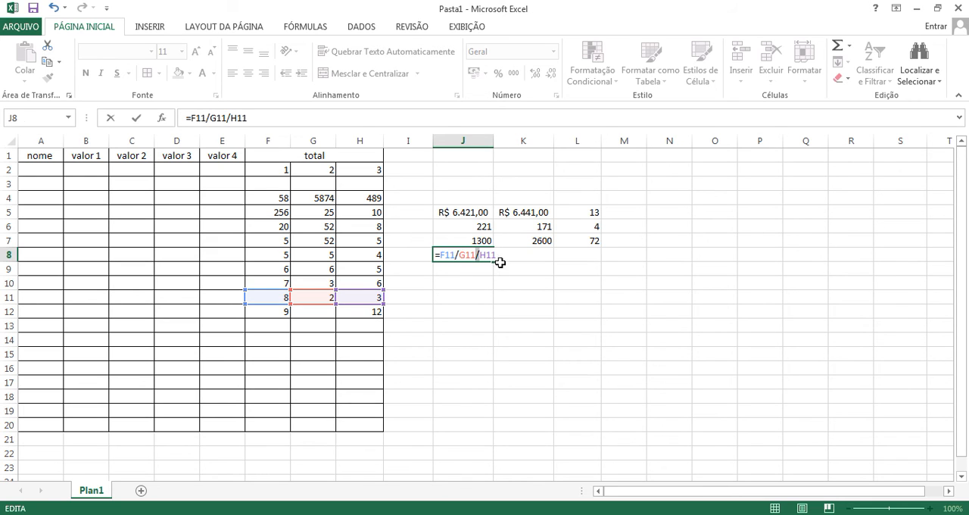
{"action": "key", "text": "Num_Lock"}
{"action": "type", "text": "("}
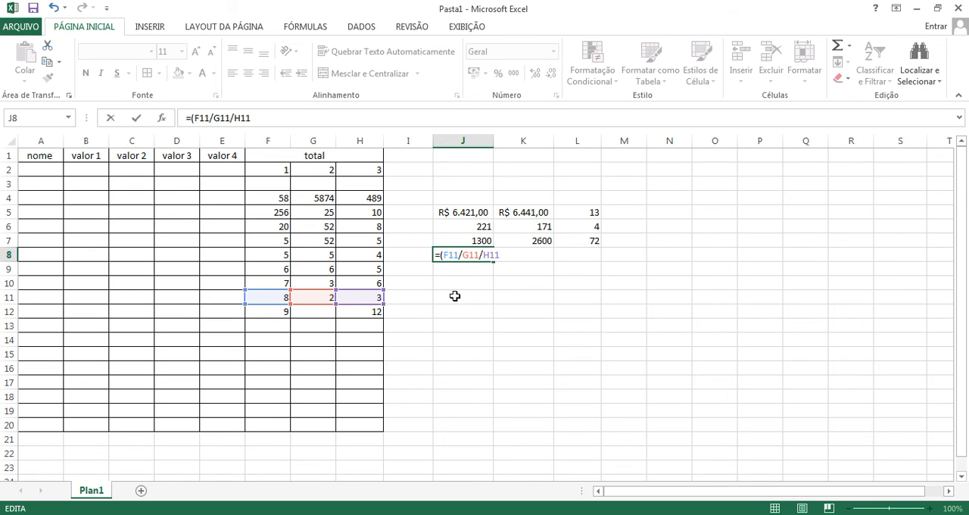
{"action": "key", "text": "Return"}
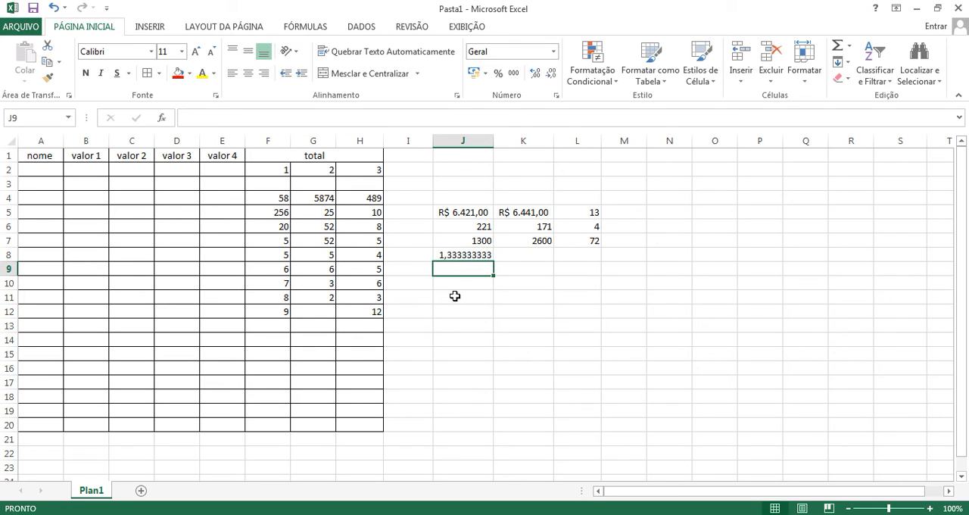
Step: Enter a formula in K8 that divides the J8 result by 2: =(J8/2)
{"action": "left_click", "coordinate": [523, 255]}
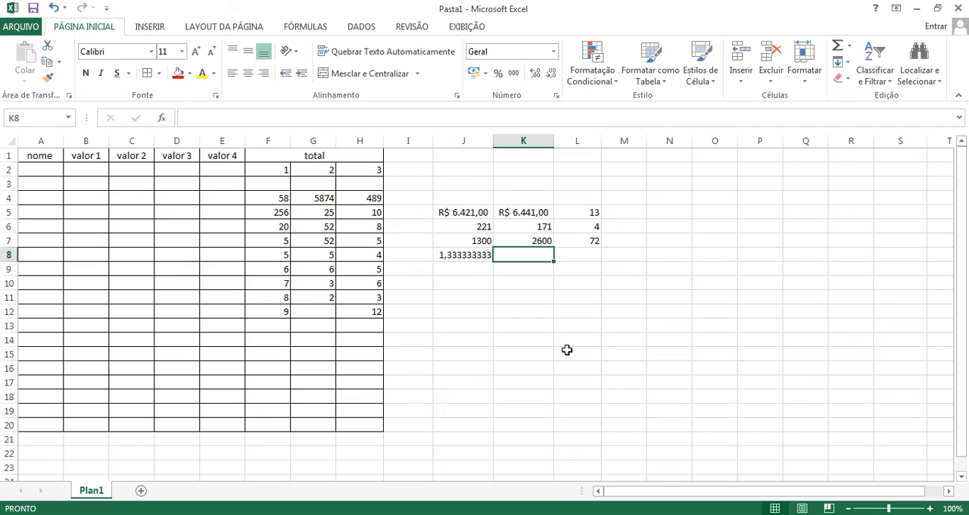
{"action": "type", "text": "="}
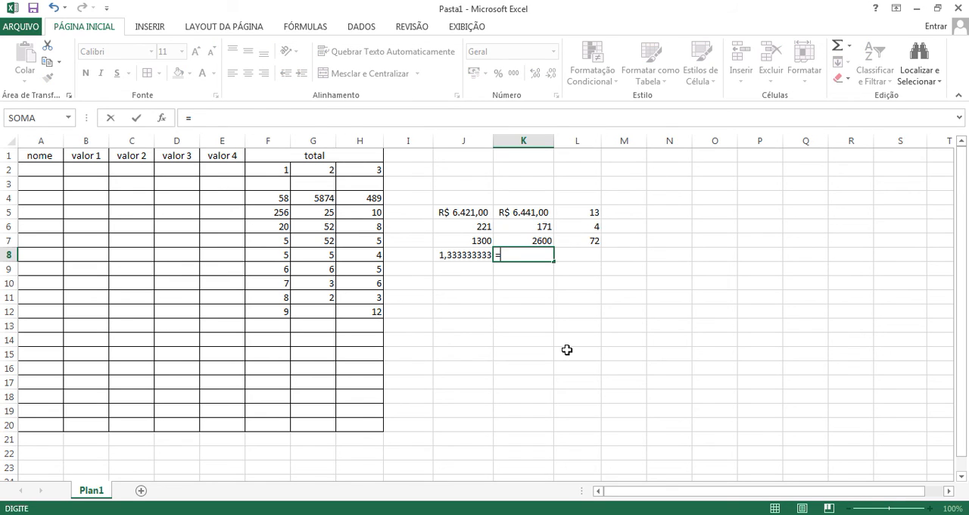
{"action": "type", "text": "("}
{"action": "left_click", "coordinate": [474, 254]}
{"action": "type", "text": "/"}
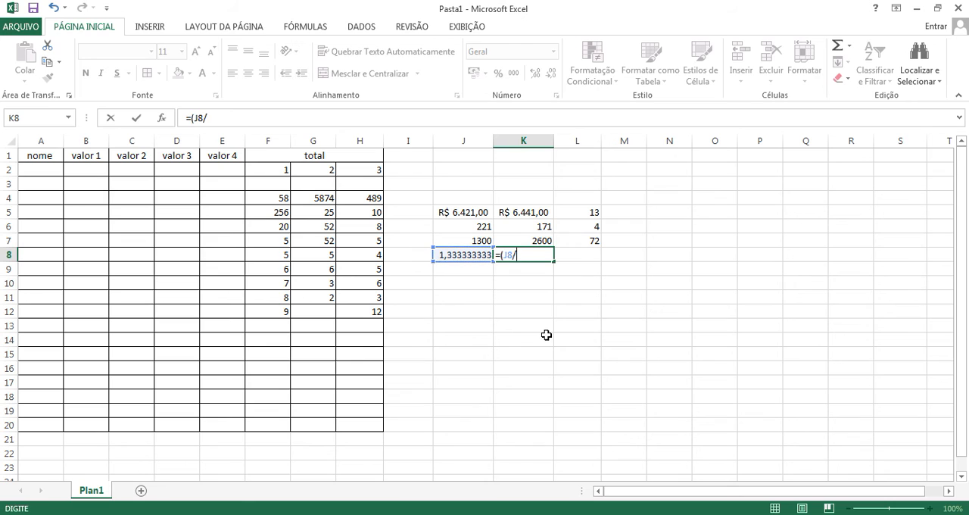
{"action": "key", "text": "Down"}
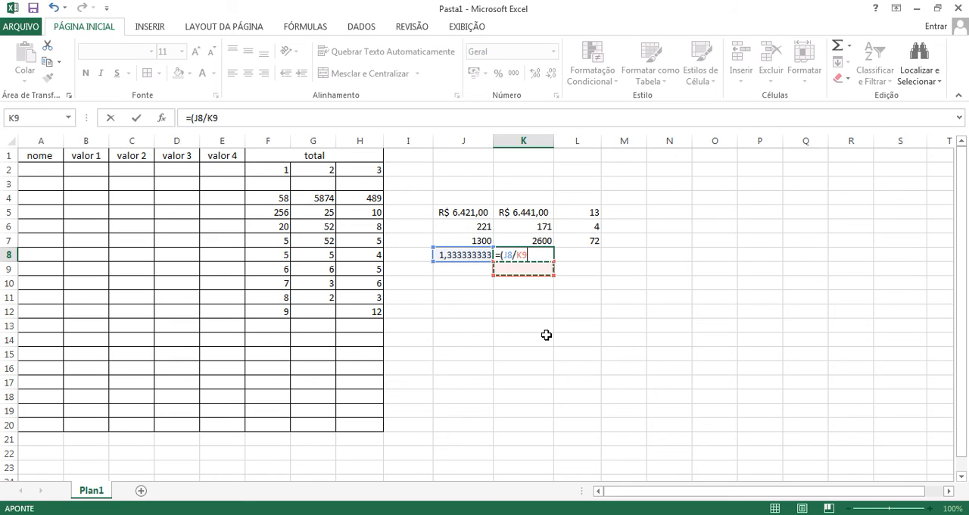
{"action": "left_click", "coordinate": [532, 254]}
{"action": "key", "text": "BackSpace"}
{"action": "key", "text": "BackSpace"}
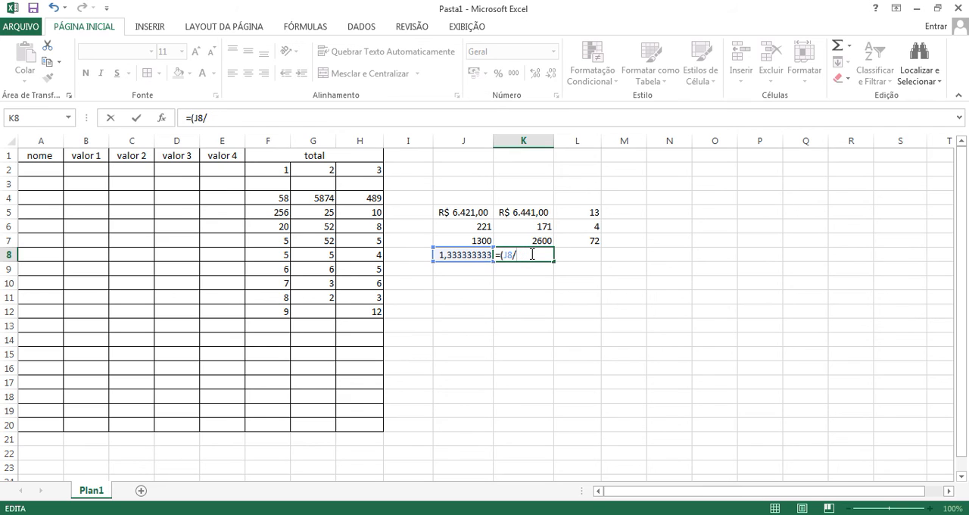
{"action": "key", "text": "Num_Lock"}
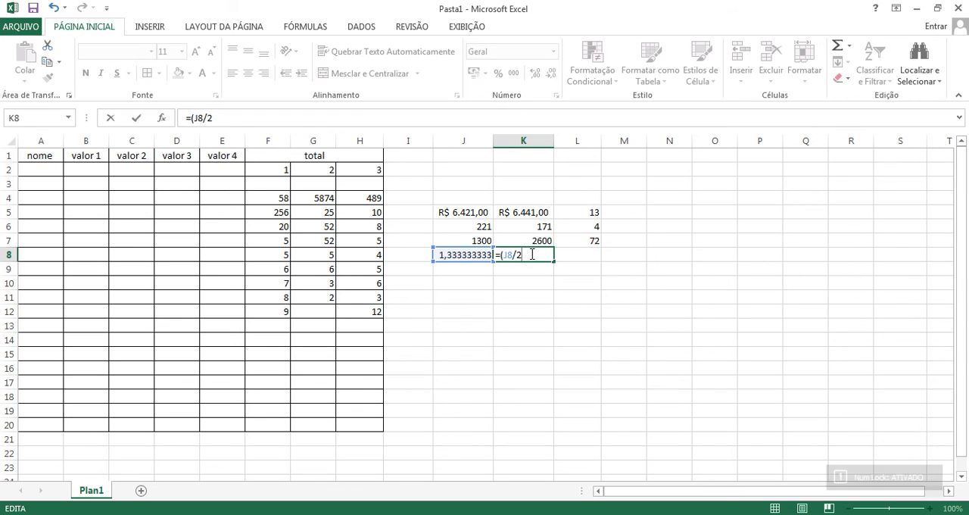
{"action": "key", "text": "Return"}
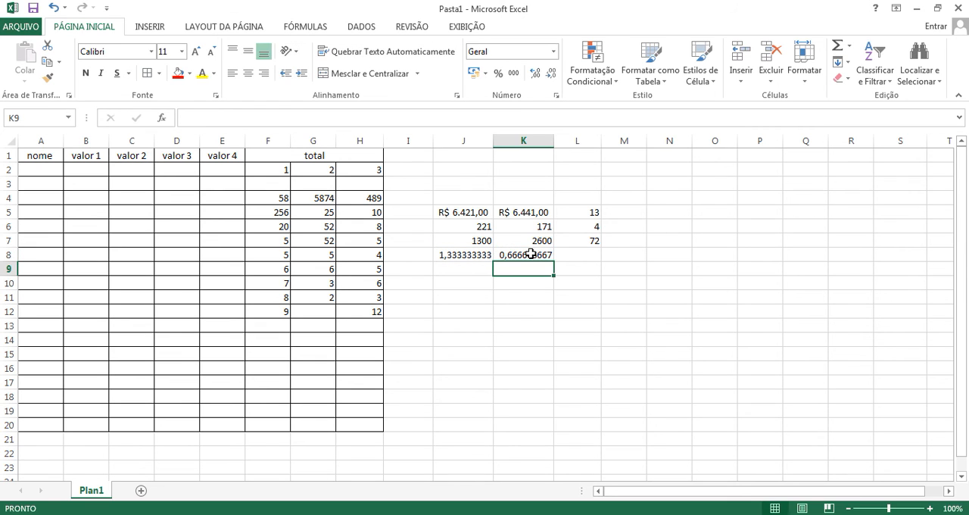
Step: Enter a division formula with direct numbers in L8: =12/3
{"action": "left_click", "coordinate": [590, 255]}
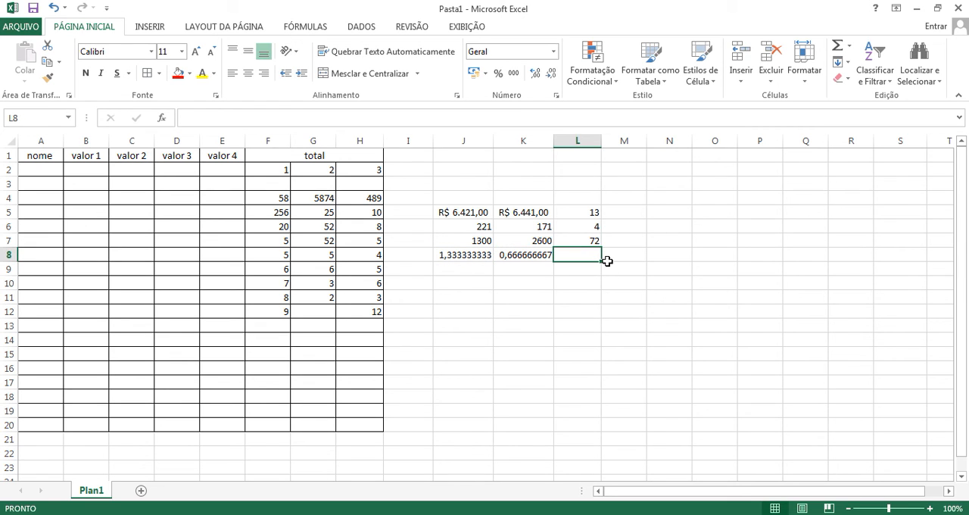
{"action": "type", "text": "=12/3"}
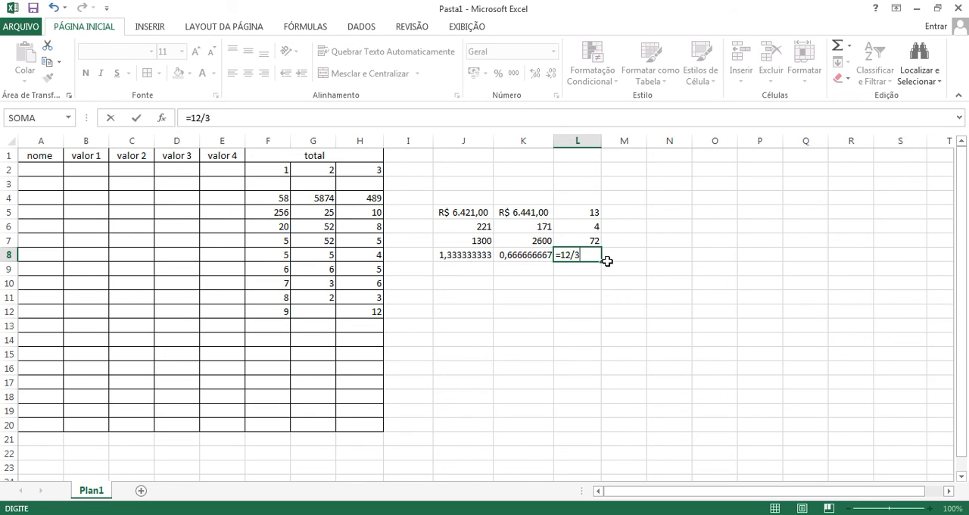
{"action": "key", "text": "Return"}
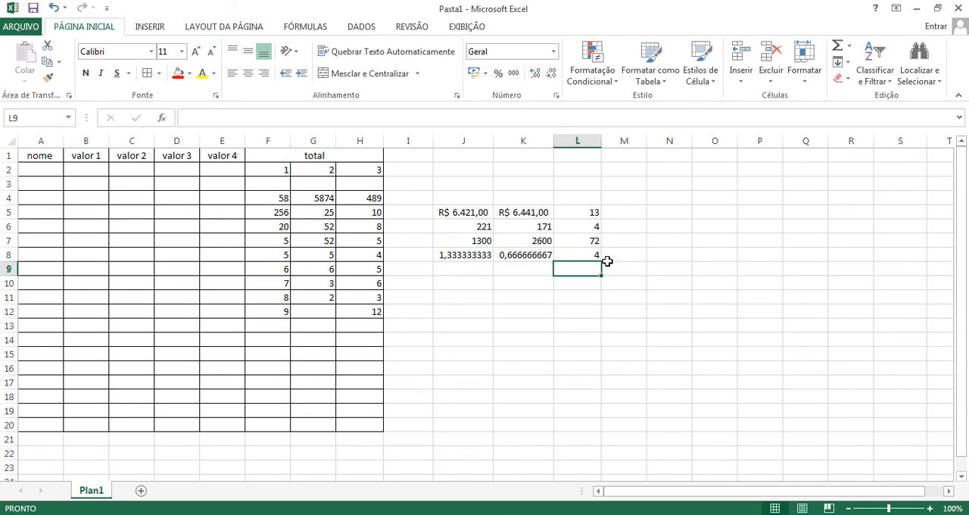
Step: Change the values used by the division formula: set F11 to 125 and G11 to 258
{"action": "left_click", "coordinate": [285, 297]}
{"action": "type", "text": "125"}
{"action": "key", "text": "Return"}
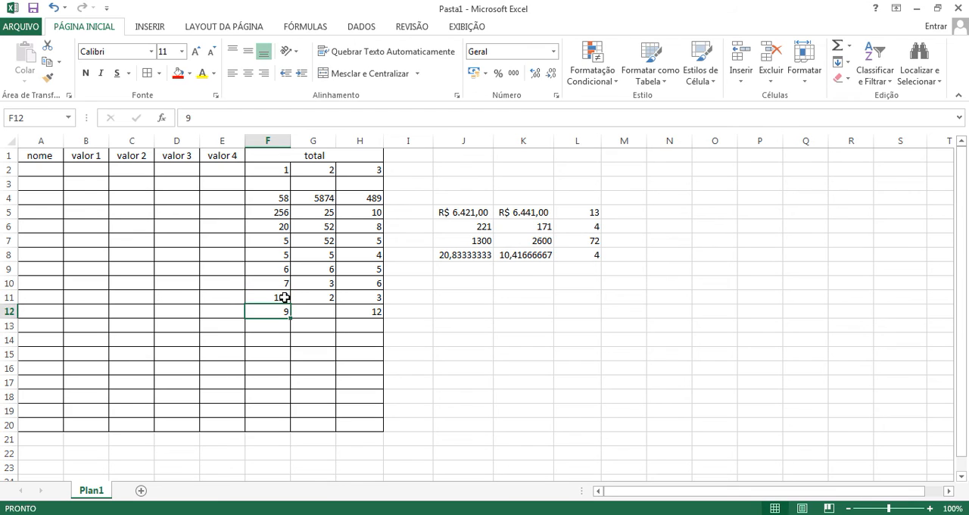
{"action": "left_click", "coordinate": [311, 300]}
{"action": "type", "text": "258"}
{"action": "key", "text": "Return"}
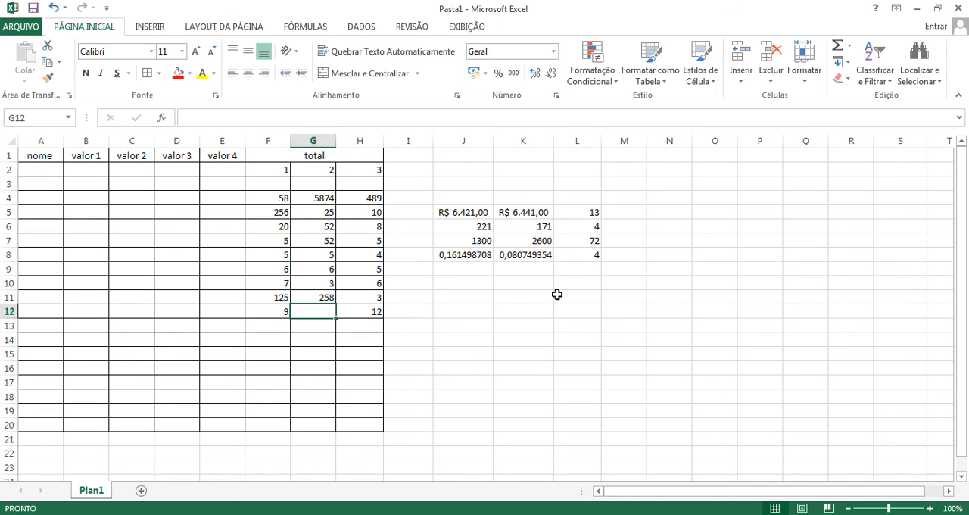
Step: Enter a formula in L10 that sums the results in column K: =soma(K5:K8)
{"action": "left_click", "coordinate": [578, 284]}
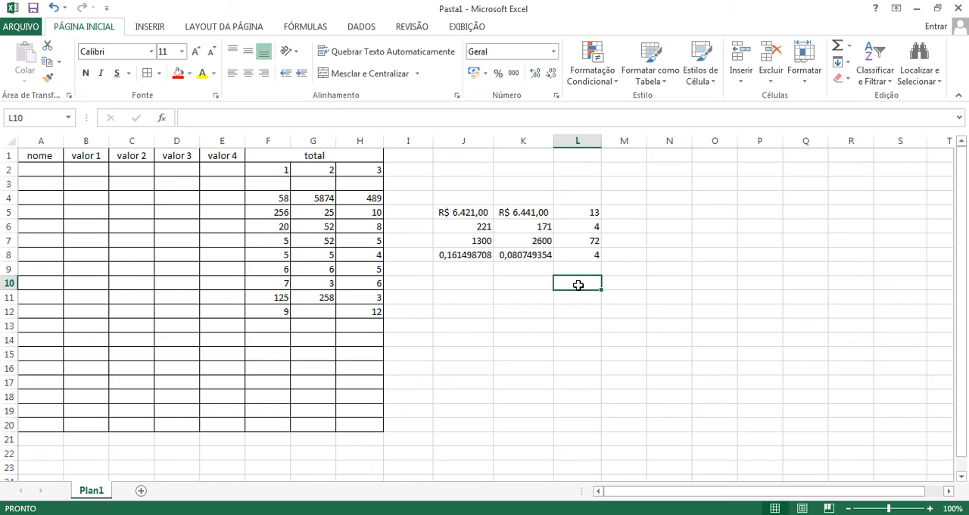
{"action": "type", "text": "=s"}
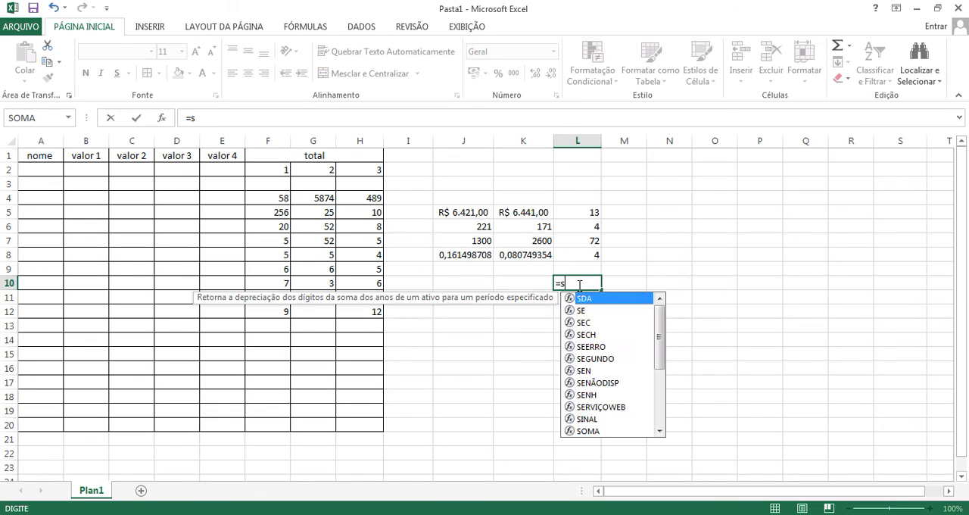
{"action": "type", "text": "oma("}
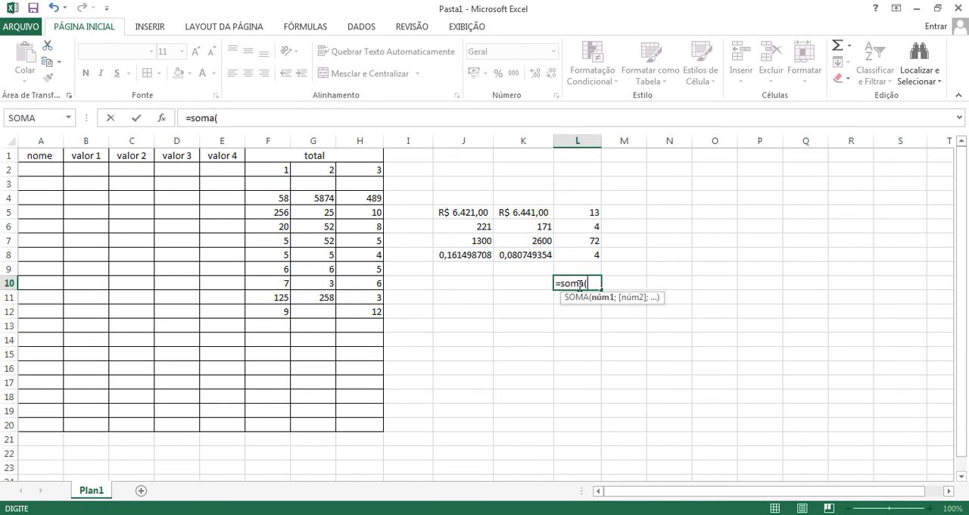
{"action": "left_click_drag", "start_coordinate": [508, 212], "coordinate": [514, 256]}
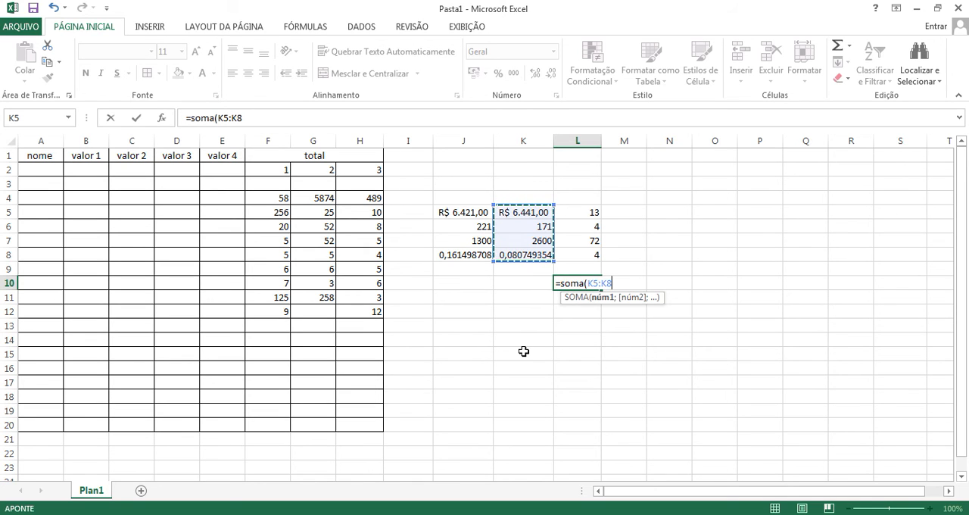
{"action": "type", "text": ")"}
{"action": "key", "text": "Return"}
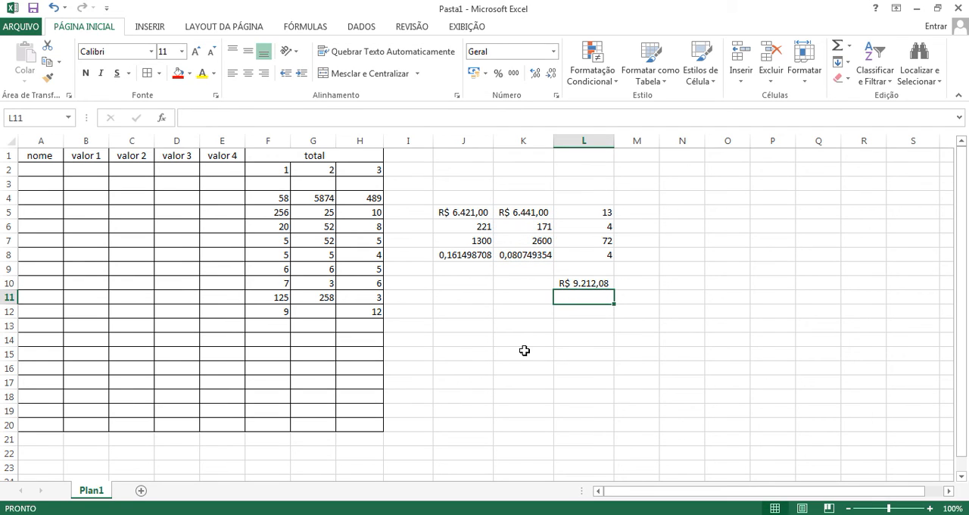
Step: Set F6 to 258 and G5 to 256 in the number table
{"action": "left_click", "coordinate": [281, 231]}
{"action": "type", "text": "258"}
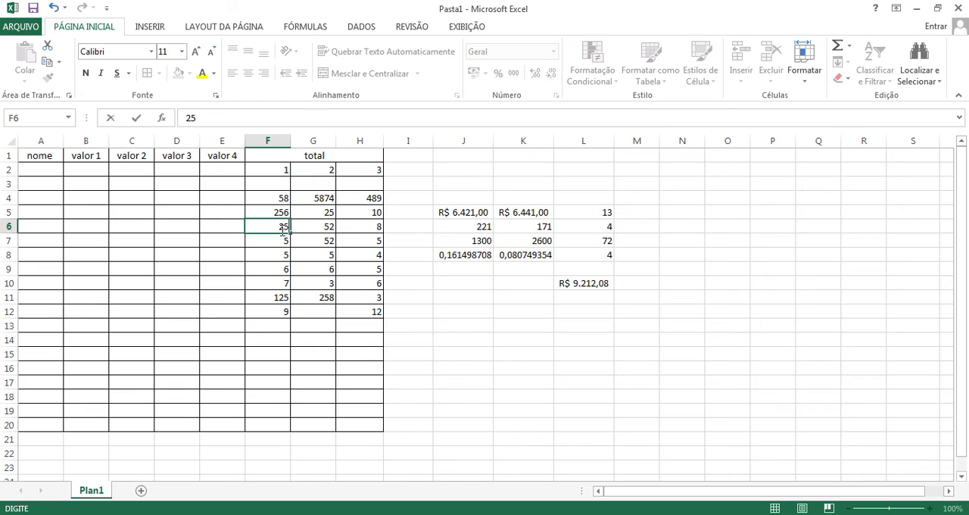
{"action": "key", "text": "Return"}
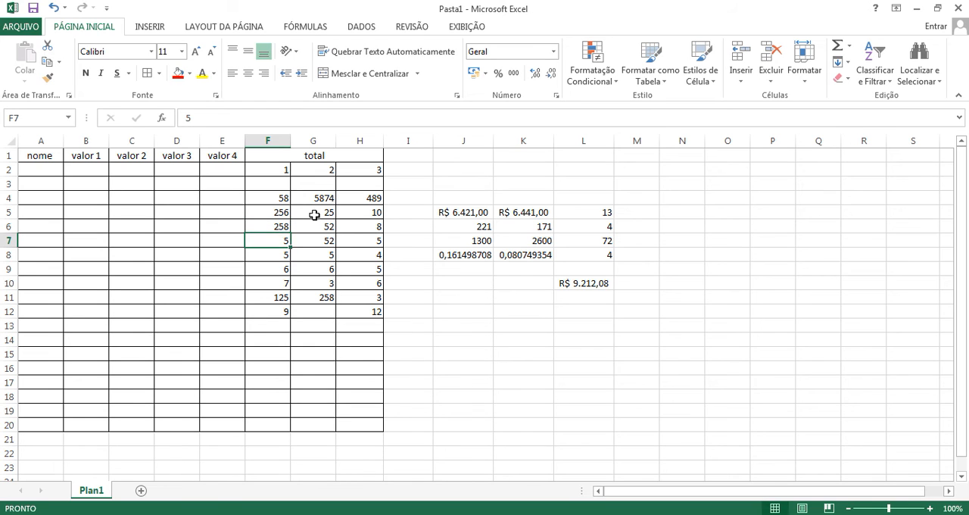
{"action": "left_click", "coordinate": [314, 215]}
{"action": "type", "text": "256"}
{"action": "key", "text": "Return"}
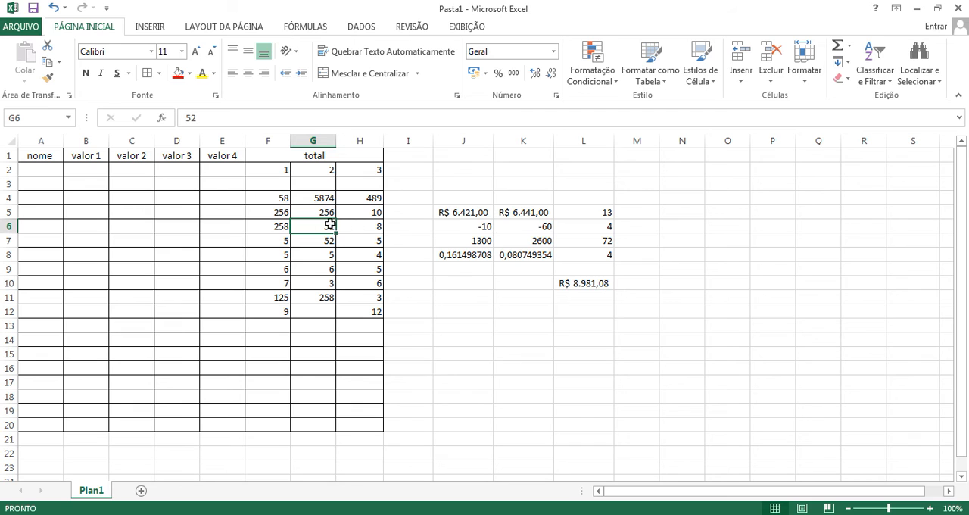
Step: Set F6 to 368 and F5 to 958 in the number table
{"action": "left_click", "coordinate": [279, 226]}
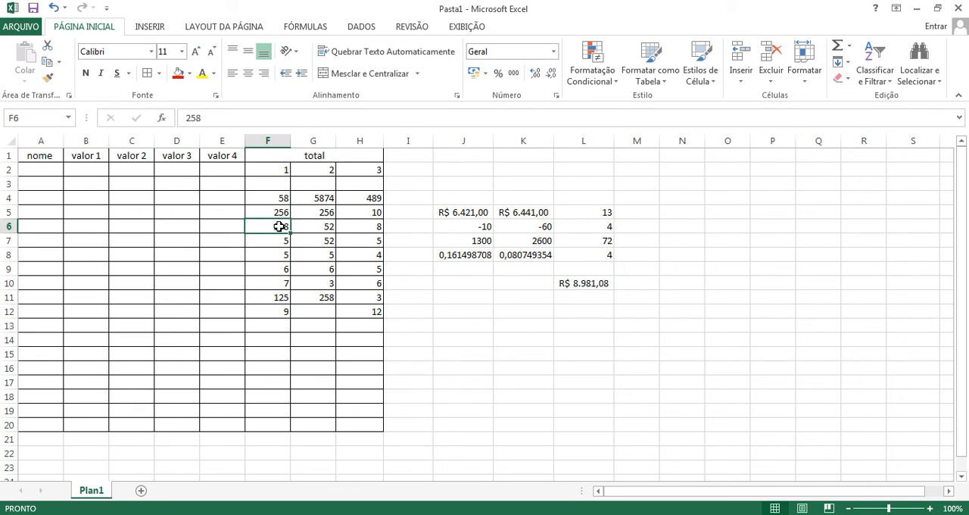
{"action": "key", "text": "Down"}
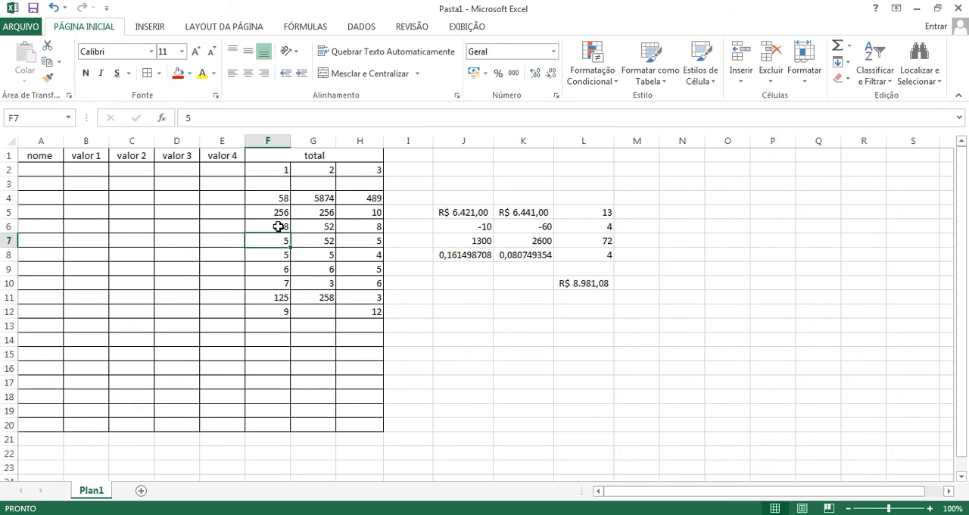
{"action": "left_click", "coordinate": [279, 212]}
{"action": "type", "text": "958"}
{"action": "key", "text": "Return"}
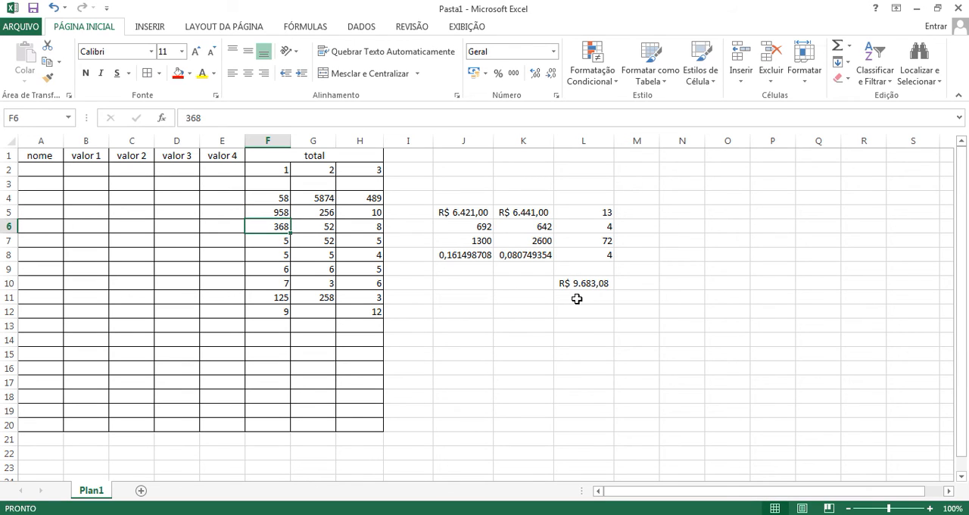
Step: Review the sum, subtraction, multiplication and division formulas in J5 through J8
{"action": "left_click", "coordinate": [517, 323]}
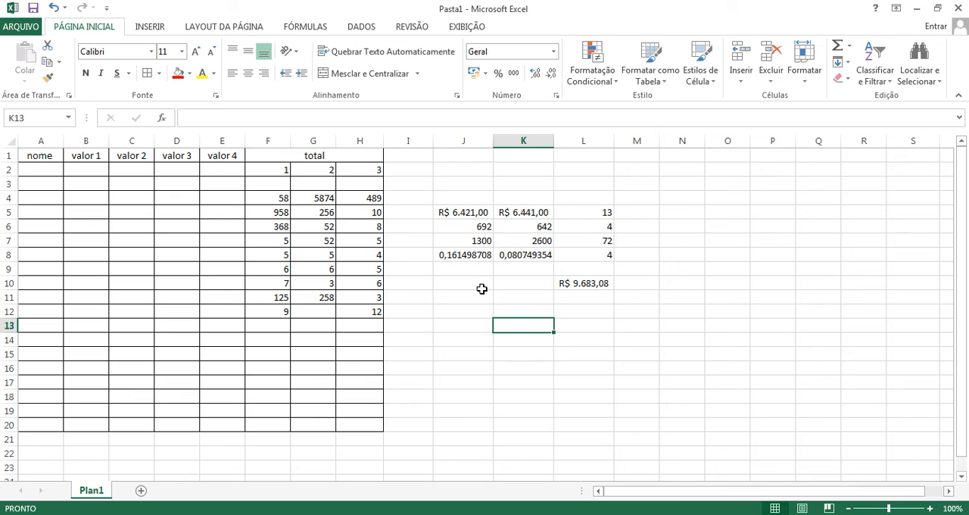
{"action": "left_click", "coordinate": [467, 214]}
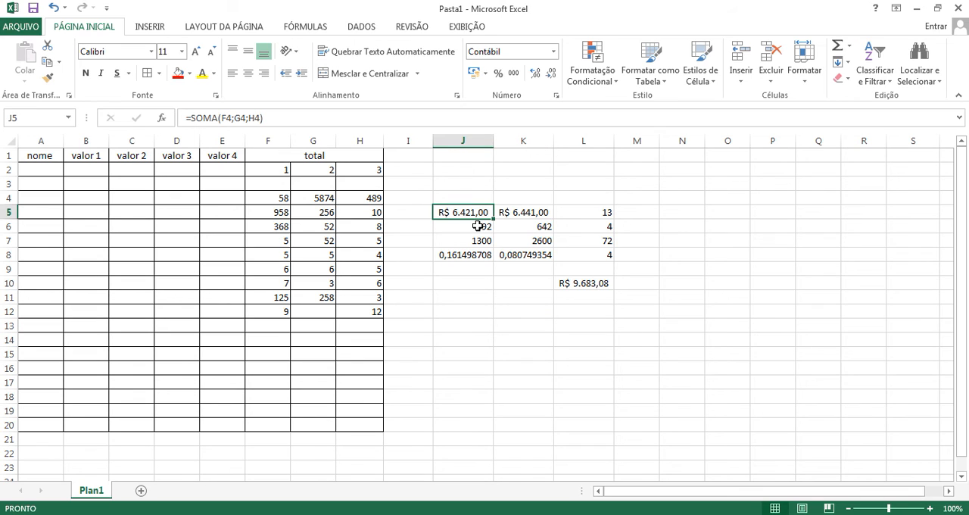
{"action": "left_click", "coordinate": [478, 225]}
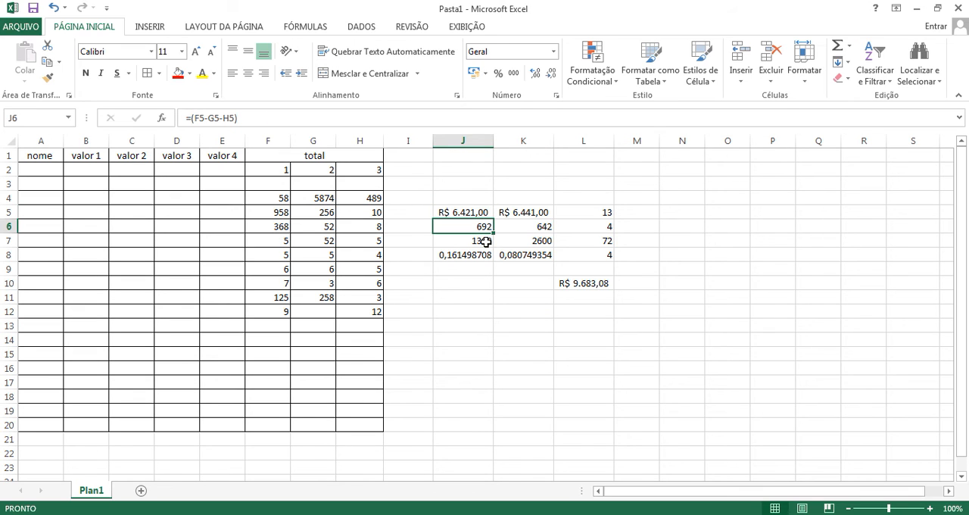
{"action": "left_click", "coordinate": [486, 241]}
{"action": "left_click", "coordinate": [475, 255]}
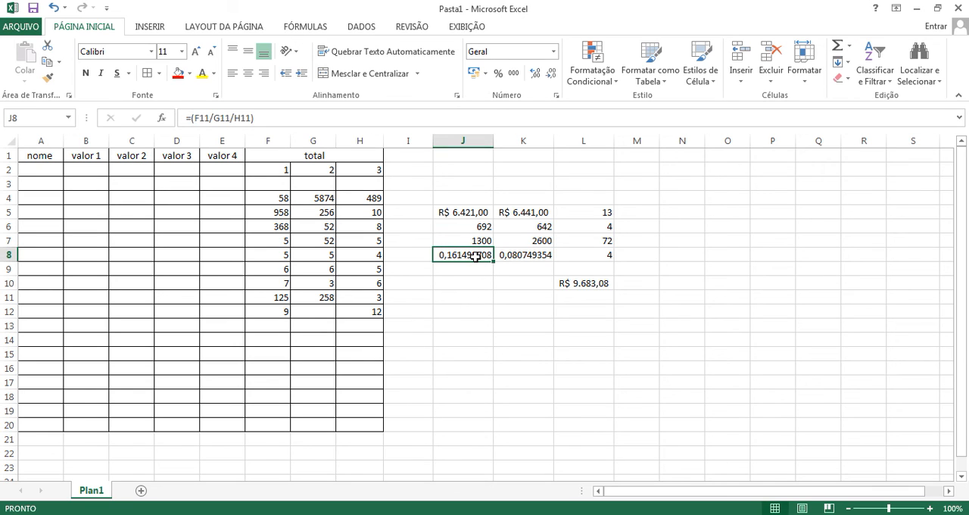
{"action": "left_click", "coordinate": [489, 271]}
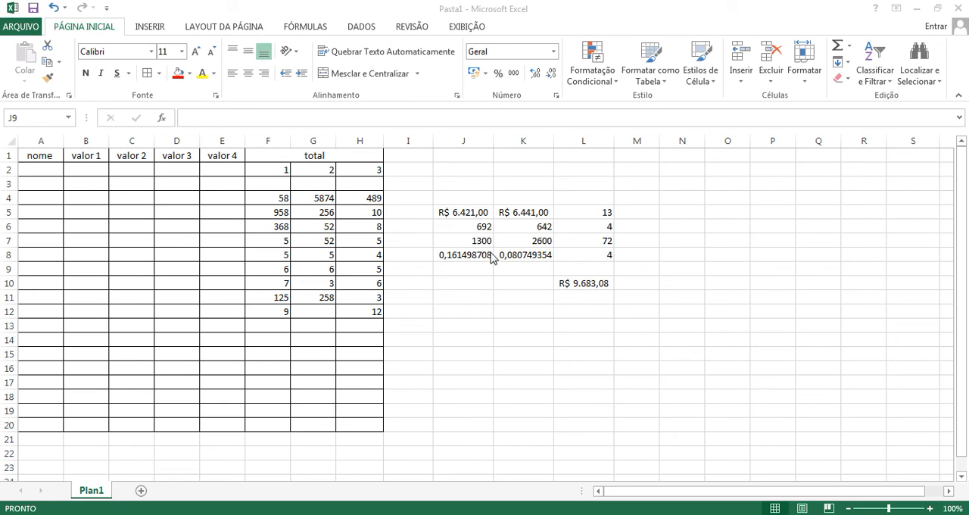
Step: Look through the AutoSum function choices without applying one, and check the SOMA formula in L10
{"action": "left_click", "coordinate": [679, 215]}
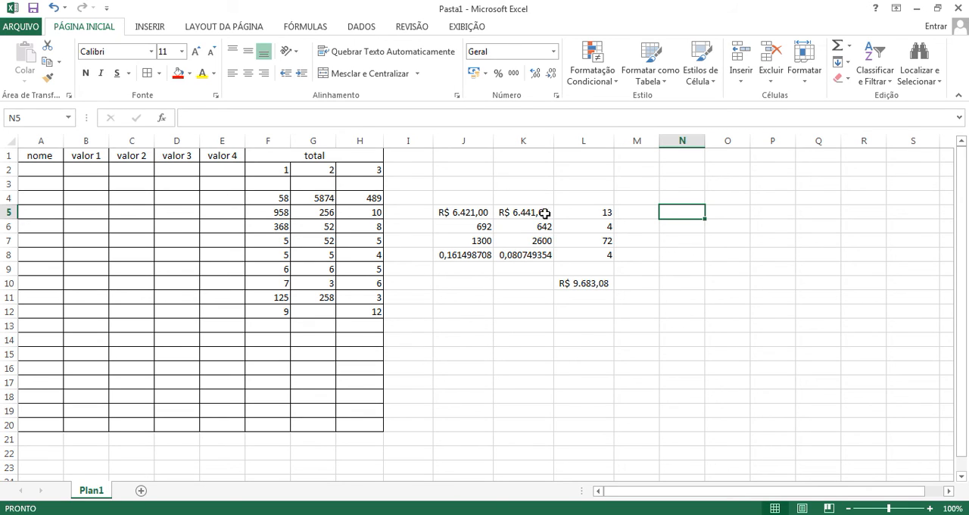
{"action": "left_click", "coordinate": [847, 47]}
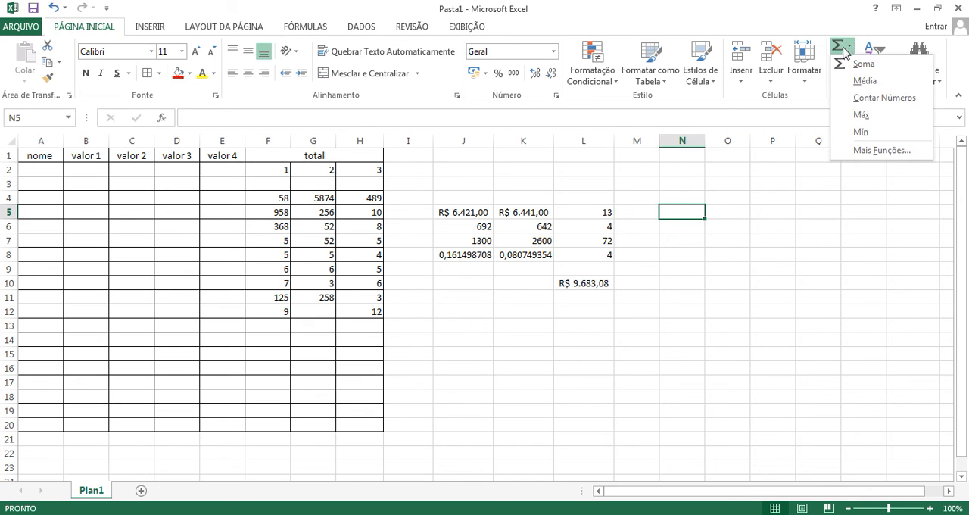
{"action": "left_click", "coordinate": [846, 49]}
{"action": "left_click", "coordinate": [580, 286]}
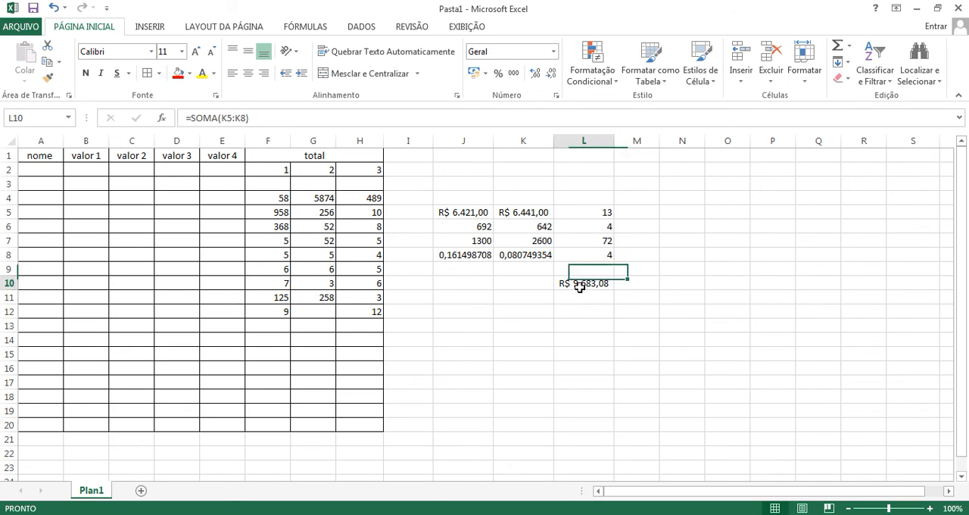
Step: Add up H4:H12 with AutoSum, check the formula in H13, and clear that cell
{"action": "left_click_drag", "start_coordinate": [373, 198], "coordinate": [363, 313]}
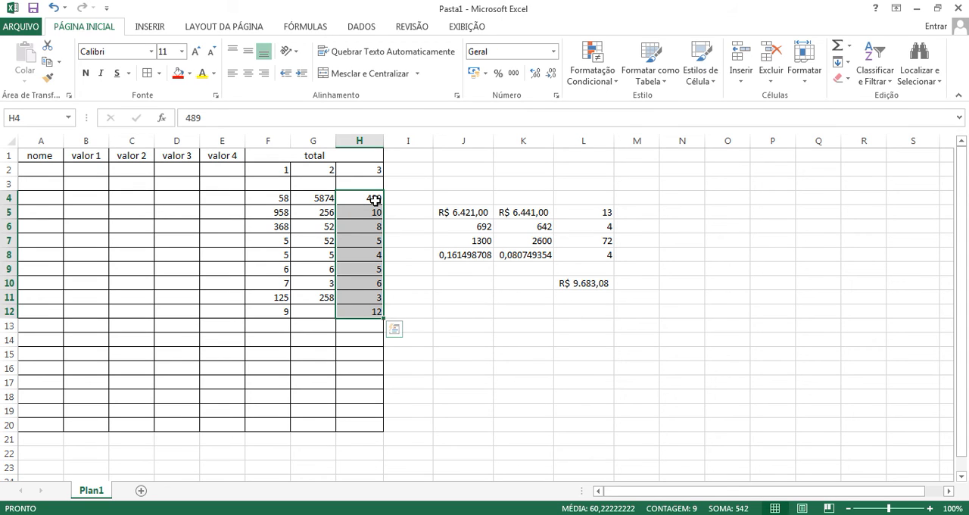
{"action": "left_click_drag", "start_coordinate": [372, 197], "coordinate": [375, 309]}
{"action": "left_click", "coordinate": [839, 50]}
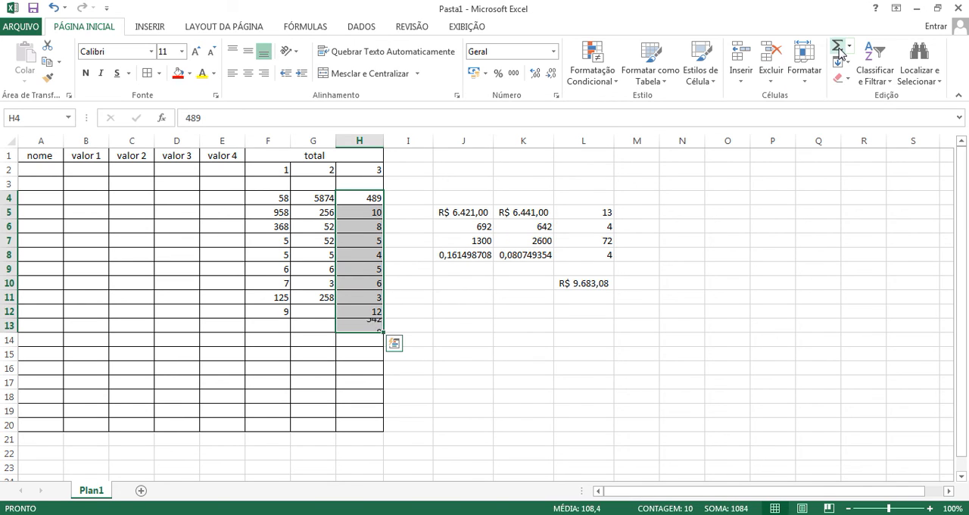
{"action": "left_click", "coordinate": [364, 351]}
{"action": "left_click", "coordinate": [369, 330]}
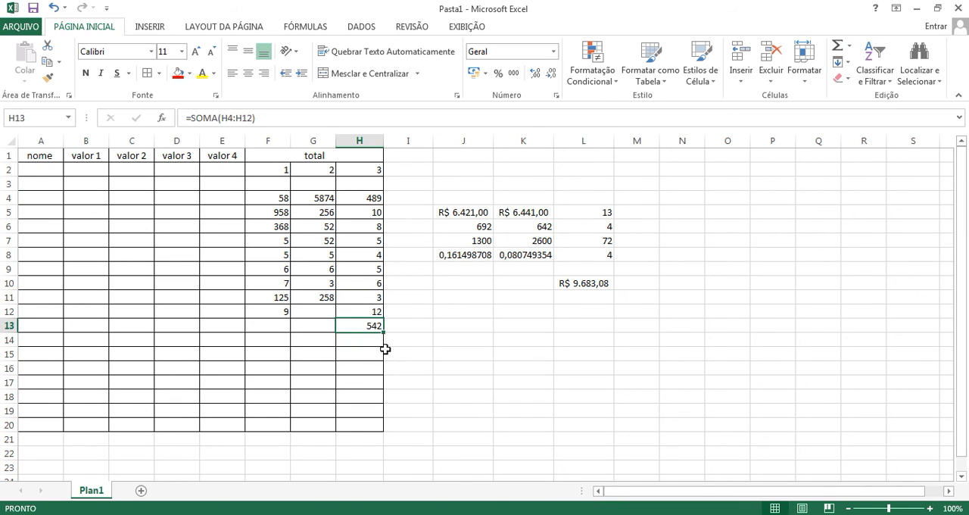
{"action": "key", "text": "Delete"}
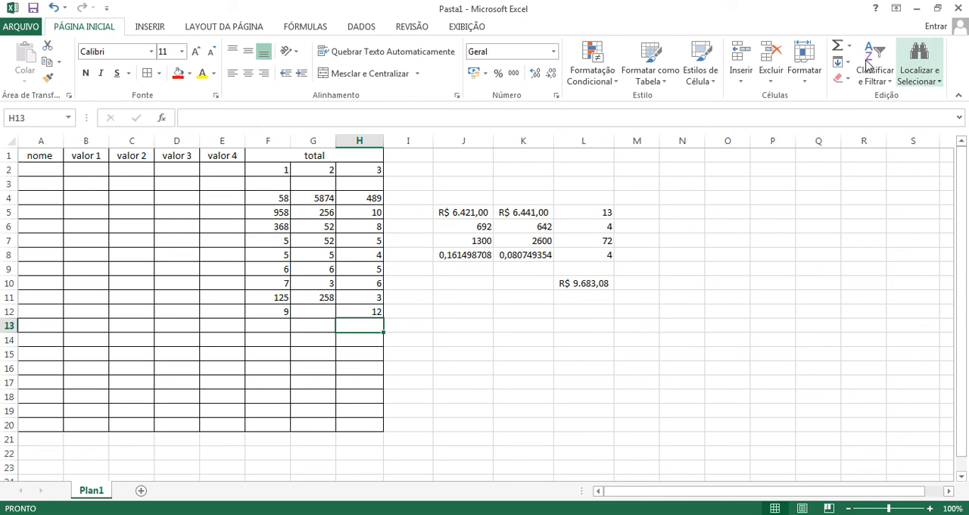
Step: Calculate the average (Média) of H4:H12 in H13 and clear that cell
{"action": "left_click_drag", "start_coordinate": [374, 196], "coordinate": [376, 311]}
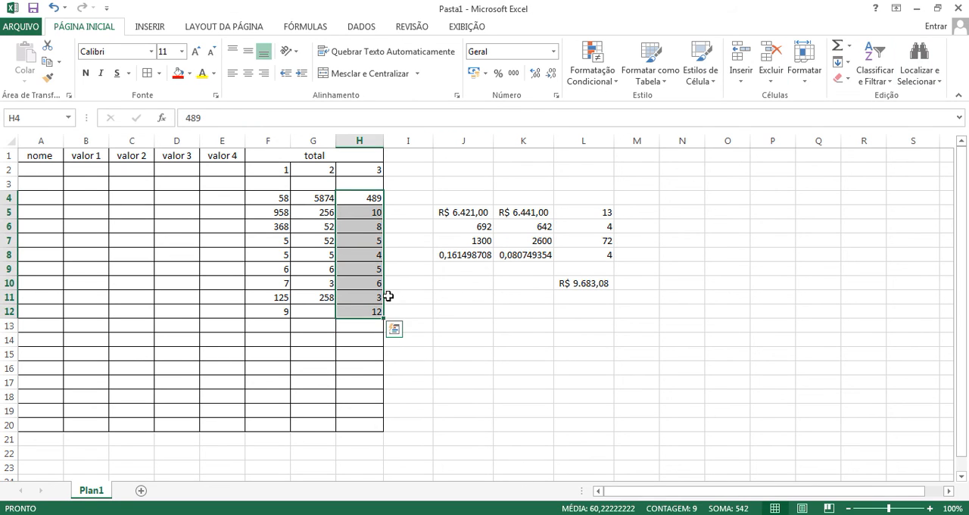
{"action": "left_click", "coordinate": [849, 46]}
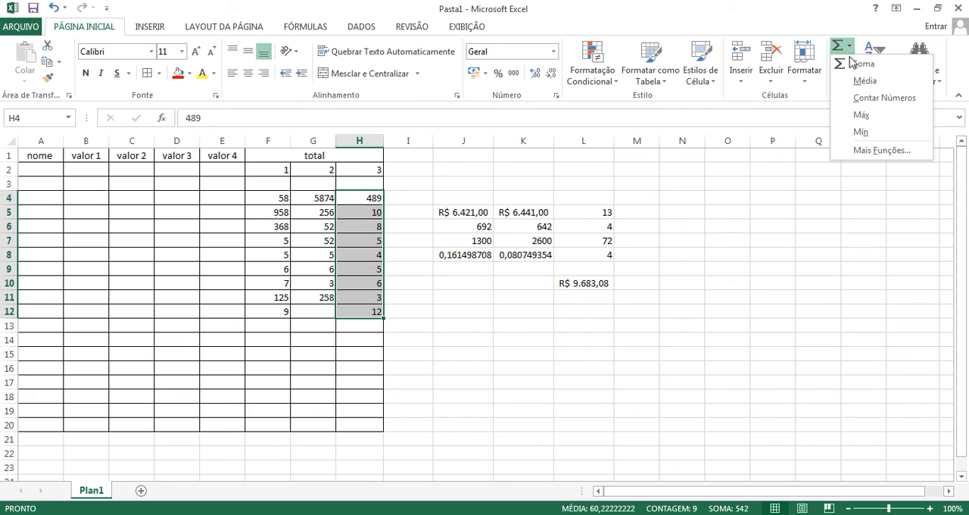
{"action": "left_click", "coordinate": [859, 81]}
{"action": "left_click", "coordinate": [354, 368]}
{"action": "left_click", "coordinate": [357, 327]}
{"action": "key", "text": "Delete"}
Step: Find the maximum (Máx) of H4:H12 in H13 and clear that cell
{"action": "left_click_drag", "start_coordinate": [378, 199], "coordinate": [376, 310]}
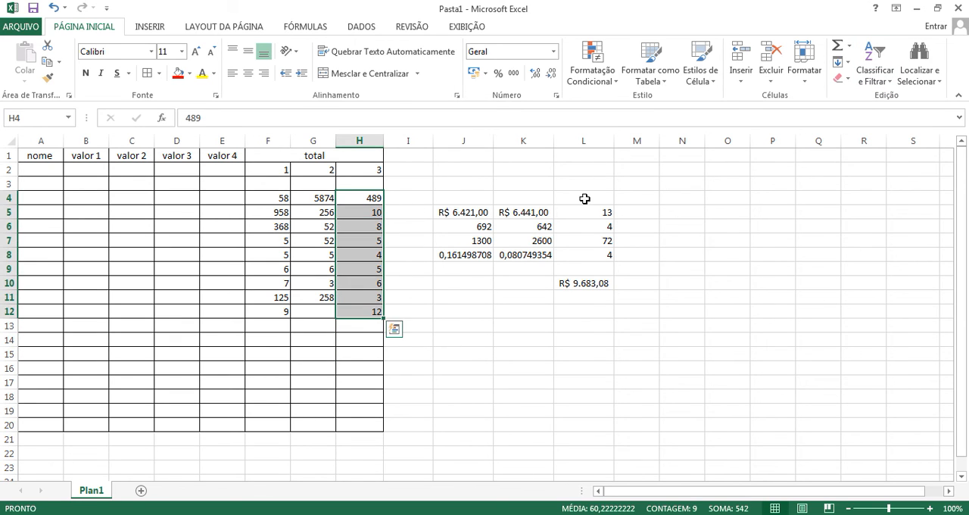
{"action": "left_click", "coordinate": [848, 46]}
{"action": "left_click", "coordinate": [868, 123]}
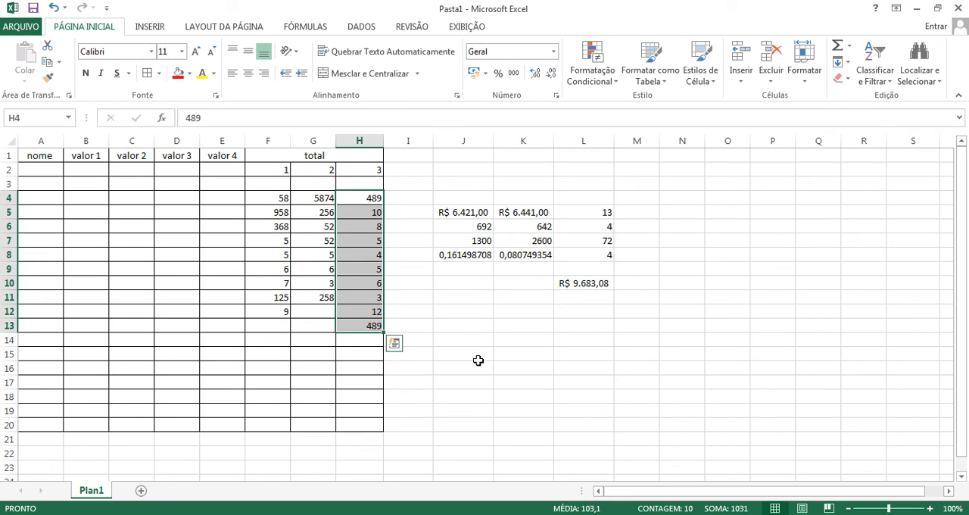
{"action": "left_click", "coordinate": [368, 379]}
{"action": "left_click", "coordinate": [371, 327]}
{"action": "key", "text": "Delete"}
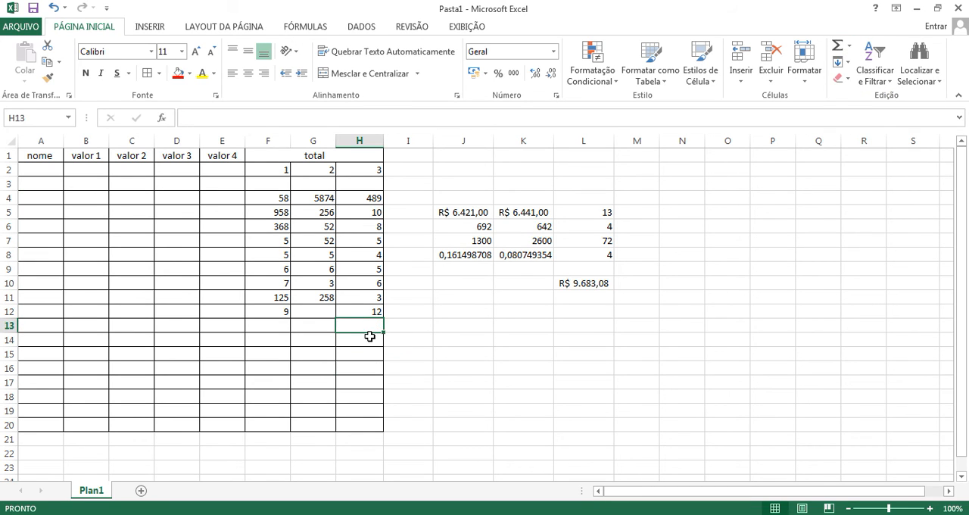
Step: Use AutoSum to total row 4 (F4:H4) in I4 and column H (H4:H12) in H13
{"action": "left_click", "coordinate": [847, 48]}
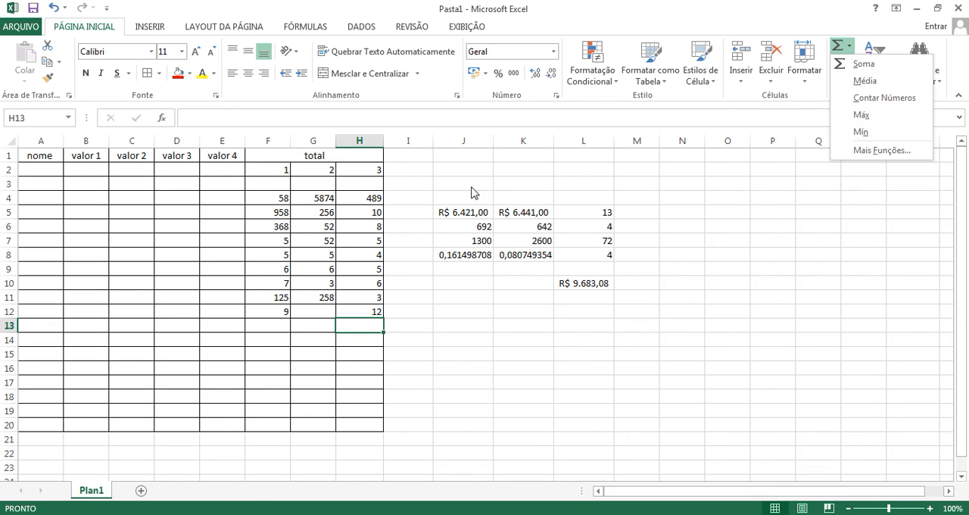
{"action": "left_click", "coordinate": [345, 222]}
{"action": "left_click_drag", "start_coordinate": [274, 197], "coordinate": [363, 298]}
{"action": "left_click", "coordinate": [361, 212]}
{"action": "left_click_drag", "start_coordinate": [283, 195], "coordinate": [368, 312]}
{"action": "left_click", "coordinate": [836, 45]}
{"action": "left_click", "coordinate": [837, 45]}
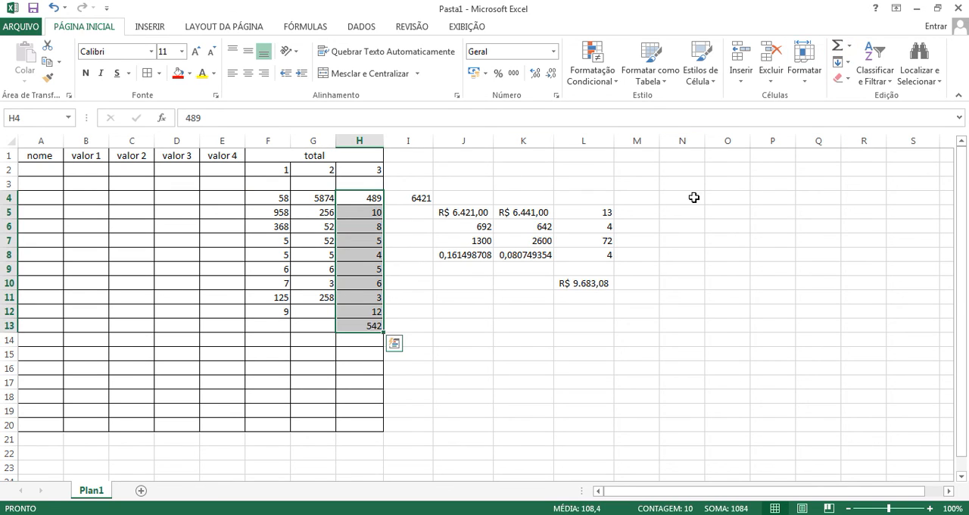
Step: Clear the row total in I4 and the column total in H13
{"action": "left_click", "coordinate": [416, 341]}
{"action": "left_click", "coordinate": [417, 197]}
{"action": "key", "text": "Delete"}
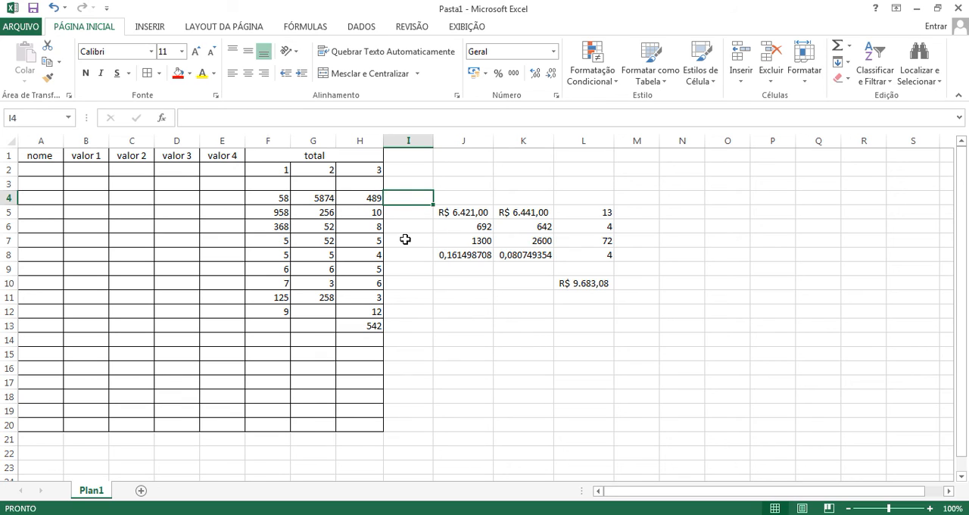
{"action": "left_click", "coordinate": [371, 326]}
{"action": "key", "text": "Delete"}
{"action": "left_click", "coordinate": [484, 342]}
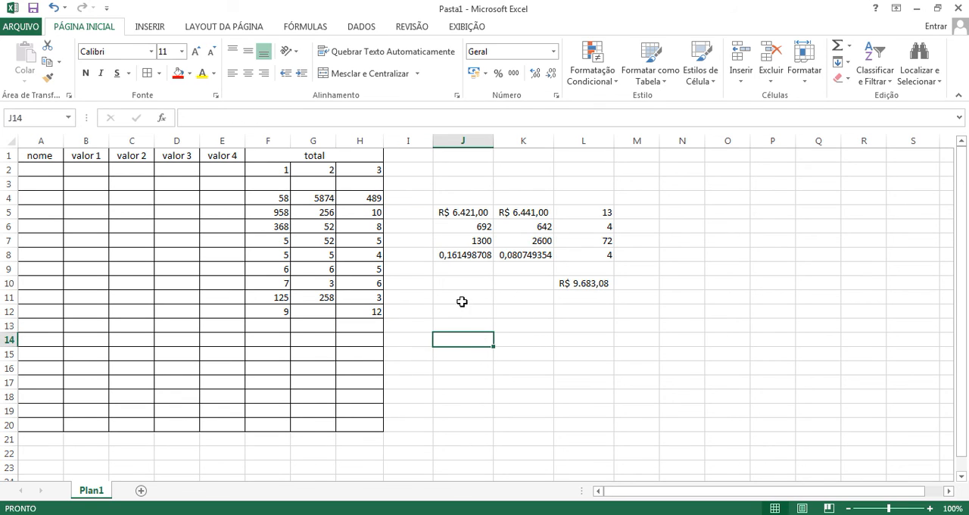
{"action": "left_click", "coordinate": [463, 302]}
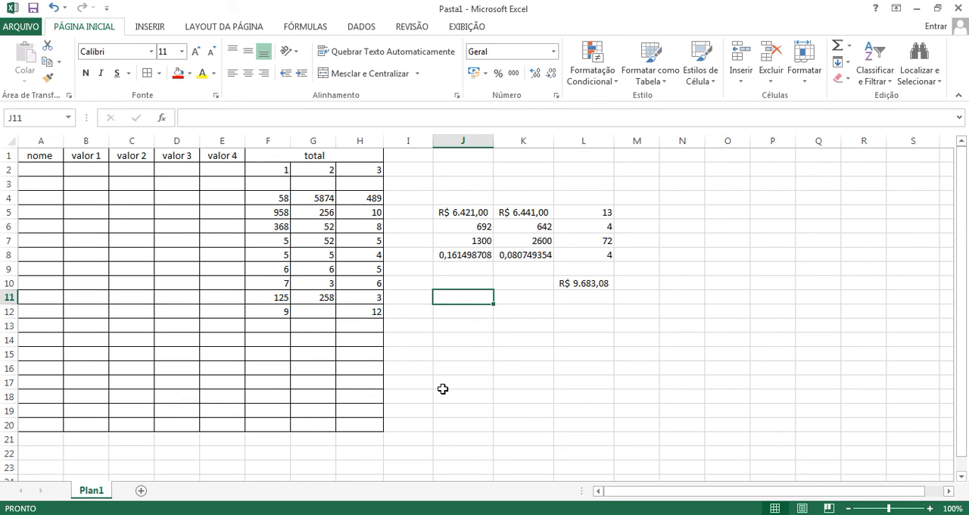
{"action": "left_click", "coordinate": [275, 212]}
{"action": "left_click", "coordinate": [312, 228]}
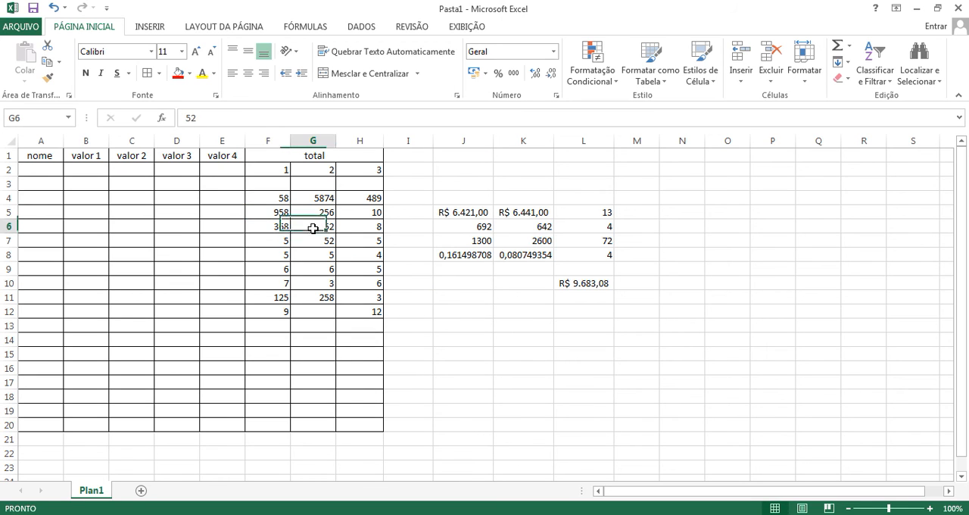
{"action": "left_click", "coordinate": [327, 211]}
{"action": "left_click", "coordinate": [280, 215]}
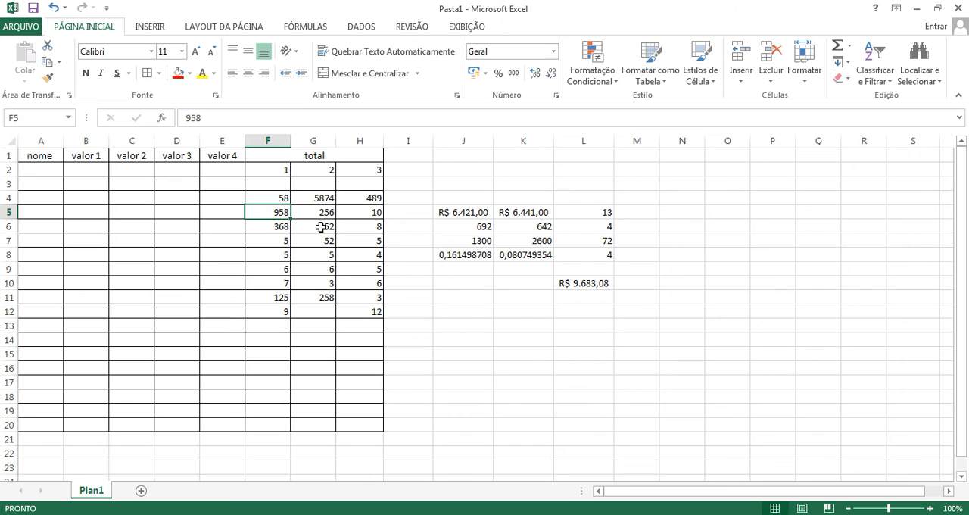
{"action": "left_click", "coordinate": [272, 196]}
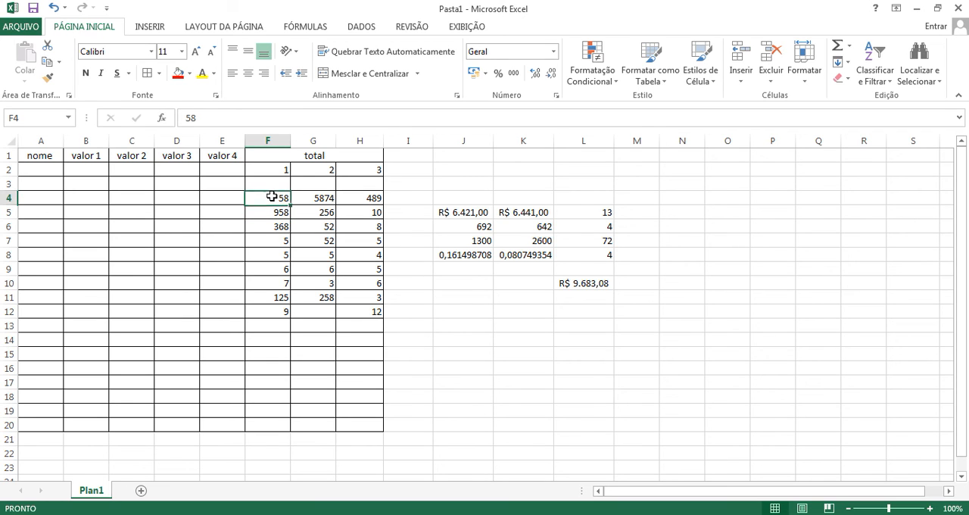
{"action": "left_click", "coordinate": [101, 200]}
{"action": "left_click", "coordinate": [97, 268]}
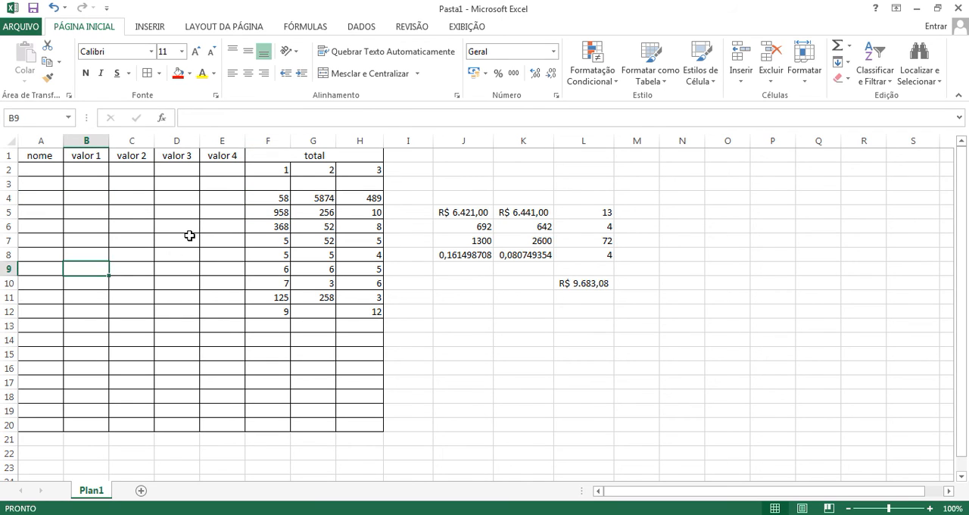
{"action": "left_click", "coordinate": [215, 181]}
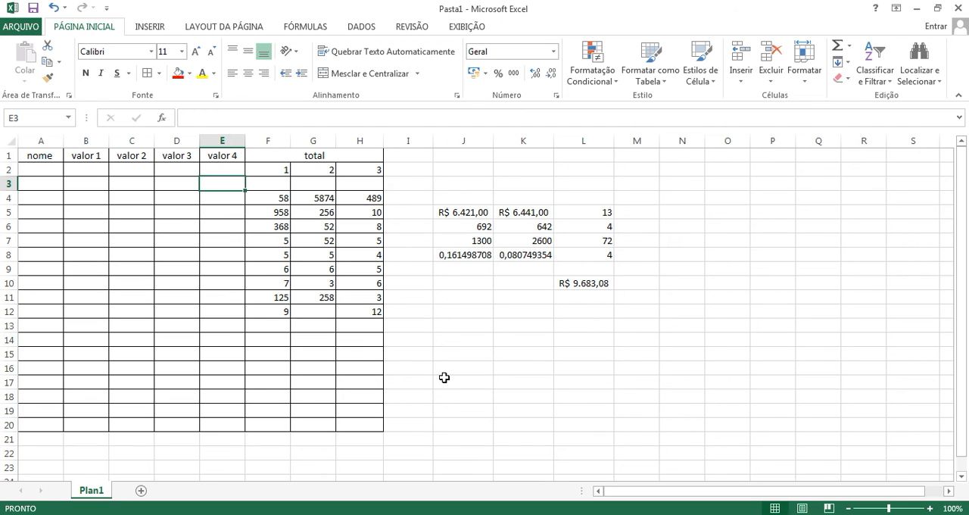
{"action": "left_click", "coordinate": [450, 310]}
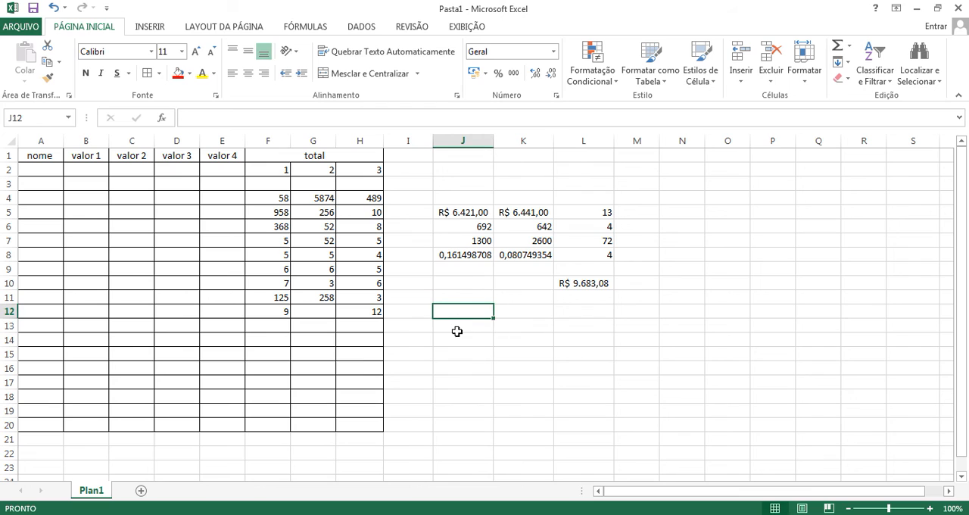
{"action": "type", "text": "soma"}
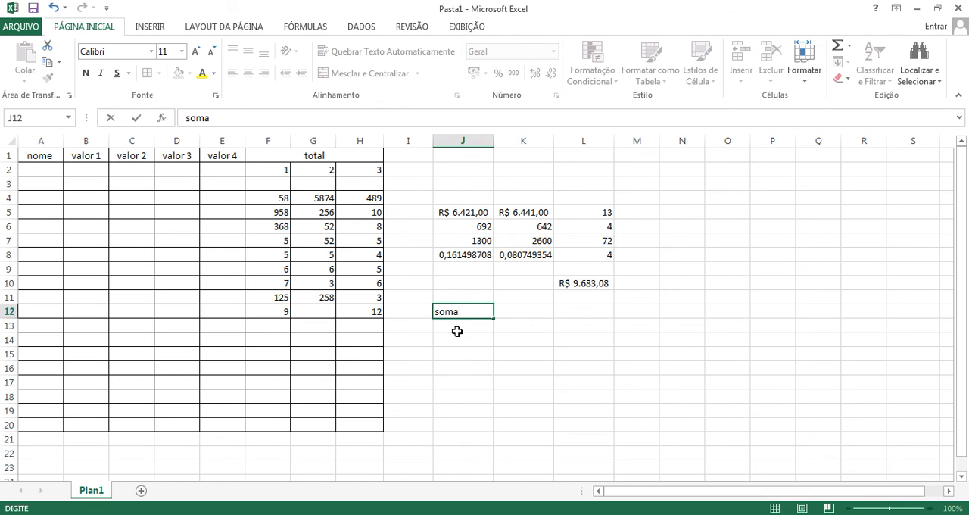
{"action": "key", "text": "BackSpace"}
{"action": "key", "text": "BackSpace"}
{"action": "key", "text": "BackSpace"}
{"action": "key", "text": "BackSpace"}
Step: Enter the formula =soma(h4:h12) manually in J12 and check it in the cell
{"action": "type", "text": "="}
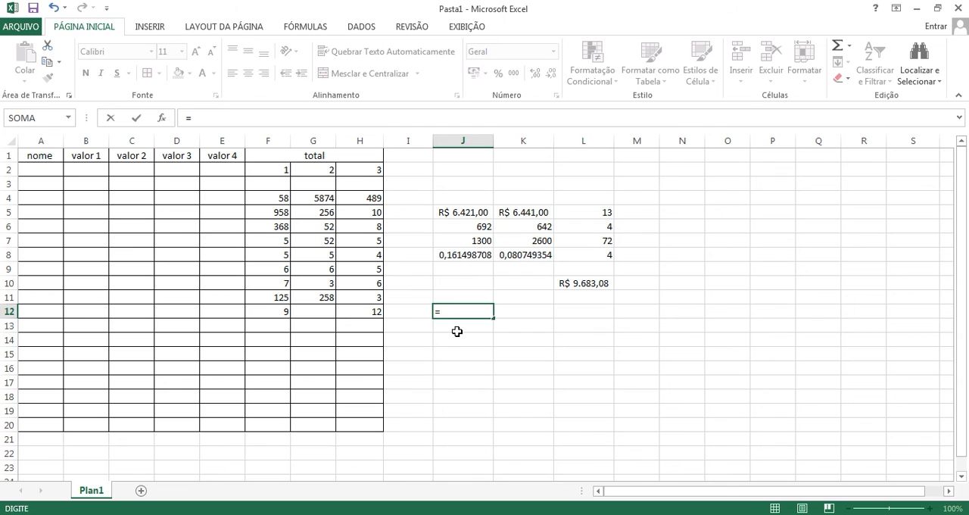
{"action": "type", "text": "soma"}
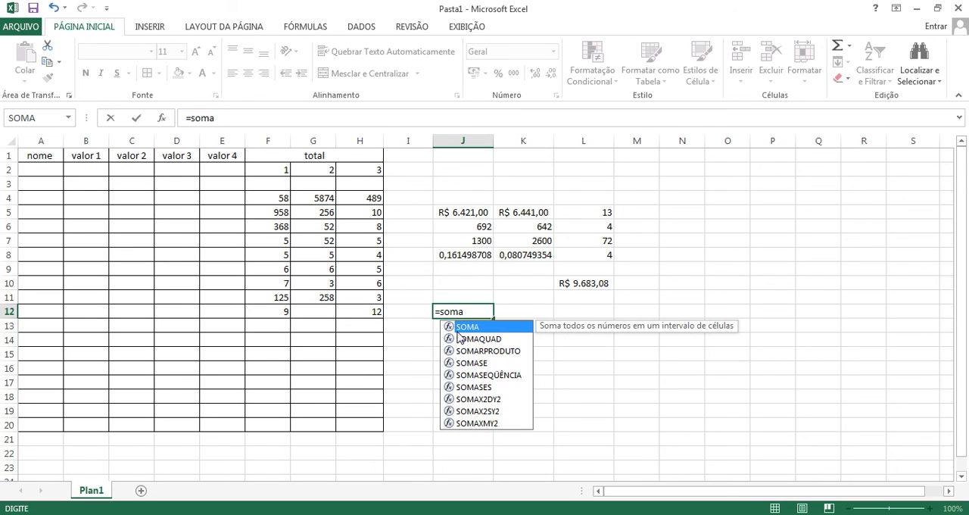
{"action": "type", "text": "("}
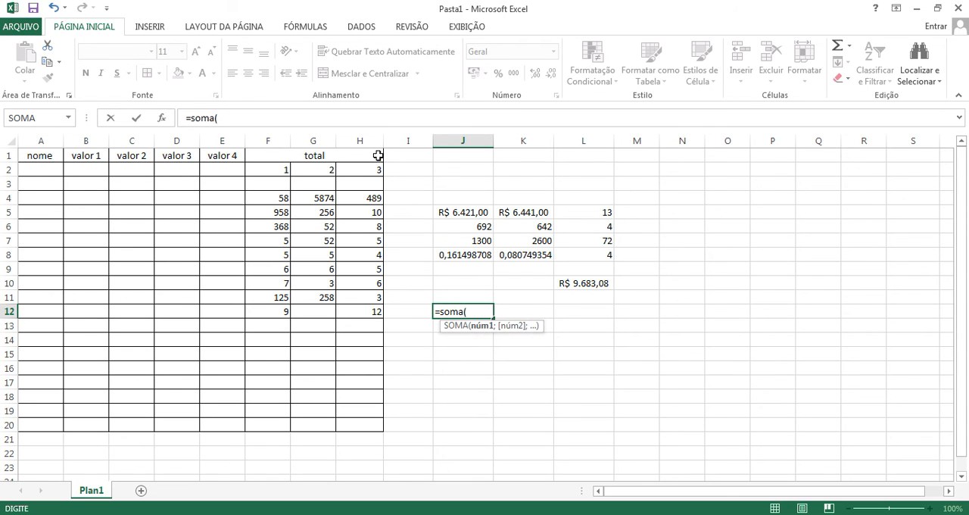
{"action": "type", "text": "h4"}
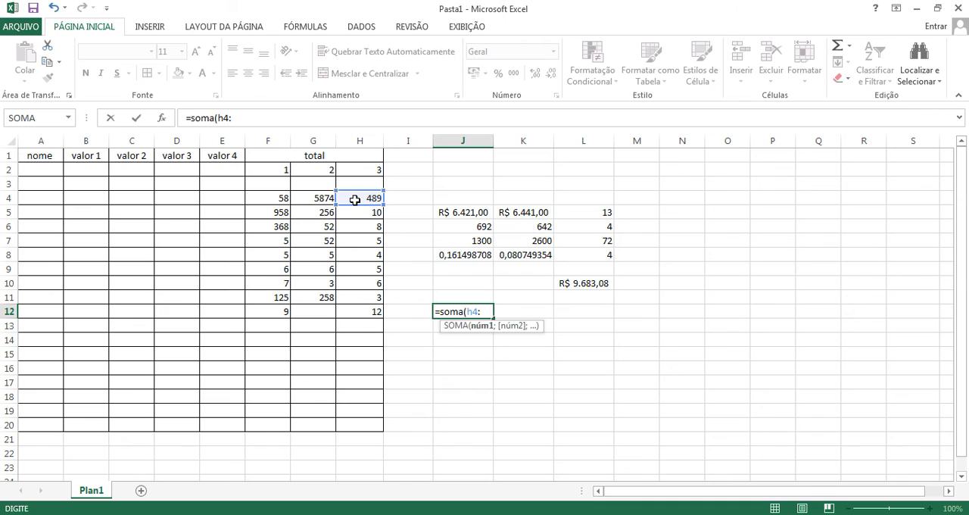
{"action": "type", "text": ":h12"}
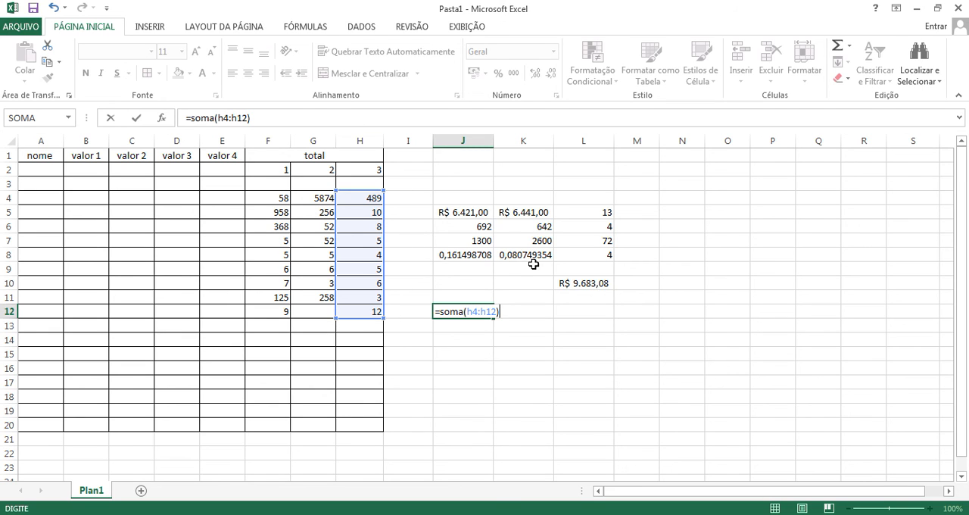
{"action": "key", "text": "Return"}
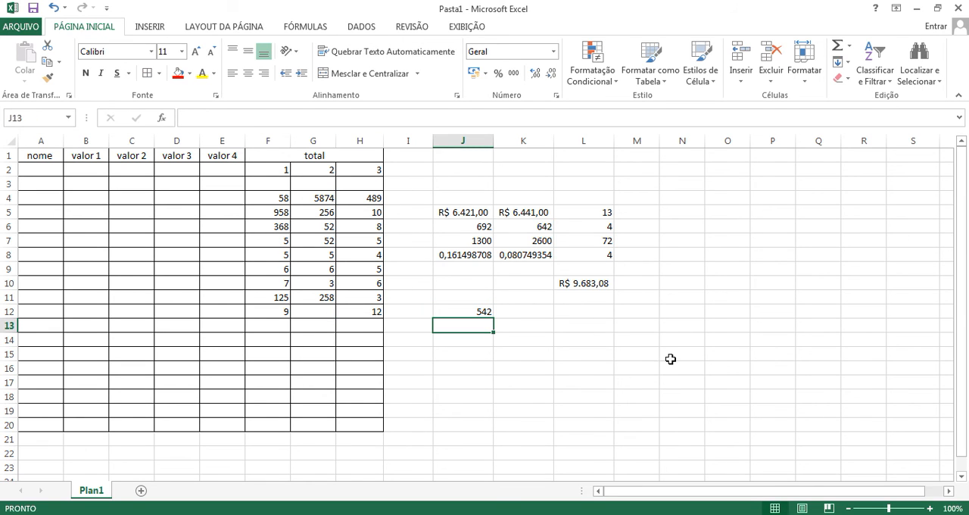
{"action": "left_click", "coordinate": [477, 311]}
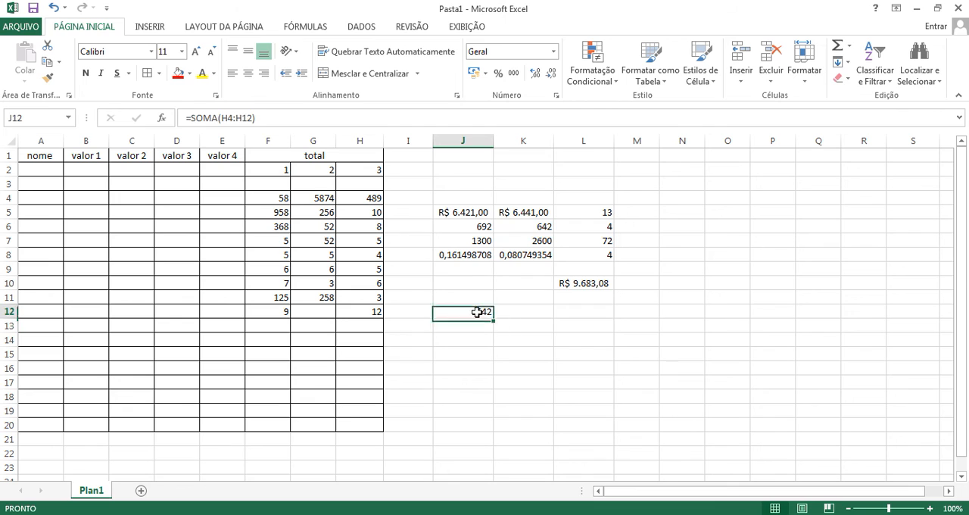
Step: Examine the values in H4:H12 and F4:H4 alongside the sum formula in J12
{"action": "left_click", "coordinate": [525, 310]}
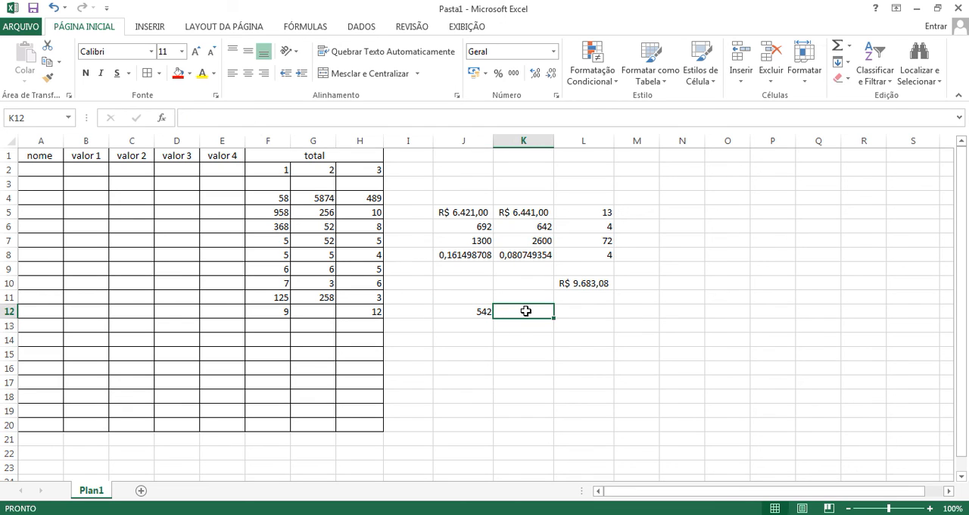
{"action": "left_click", "coordinate": [377, 198]}
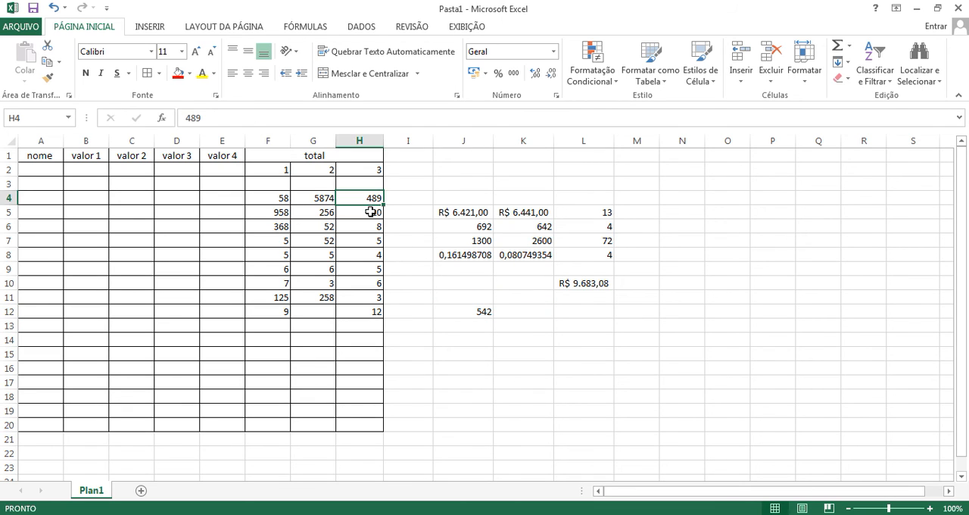
{"action": "left_click", "coordinate": [369, 213]}
{"action": "left_click", "coordinate": [372, 225]}
{"action": "left_click", "coordinate": [374, 240]}
{"action": "left_click", "coordinate": [416, 279]}
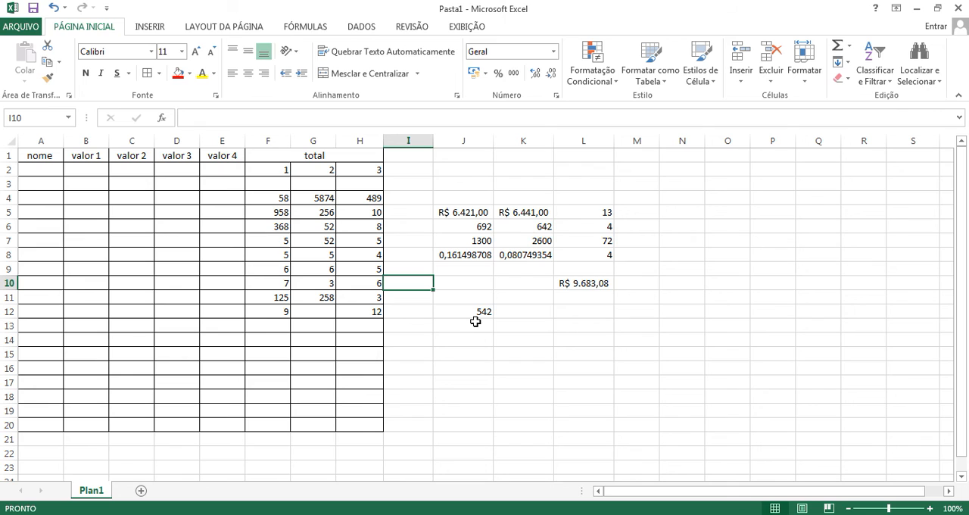
{"action": "left_click", "coordinate": [477, 312]}
{"action": "left_click_drag", "start_coordinate": [375, 205], "coordinate": [367, 303]}
{"action": "left_click_drag", "start_coordinate": [268, 201], "coordinate": [365, 196]}
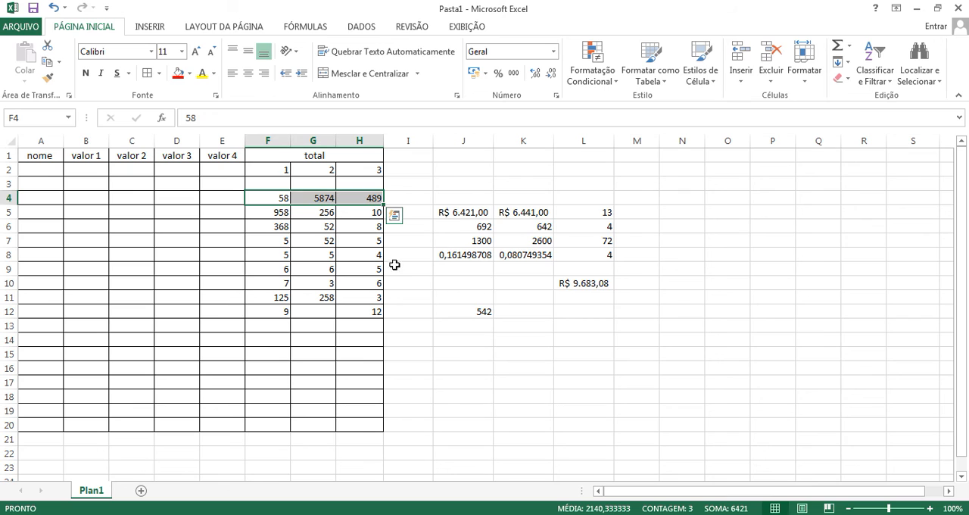
{"action": "left_click", "coordinate": [361, 212]}
{"action": "left_click", "coordinate": [365, 252]}
{"action": "left_click", "coordinate": [361, 199]}
{"action": "left_click", "coordinate": [361, 225]}
{"action": "left_click", "coordinate": [366, 253]}
{"action": "left_click", "coordinate": [374, 281]}
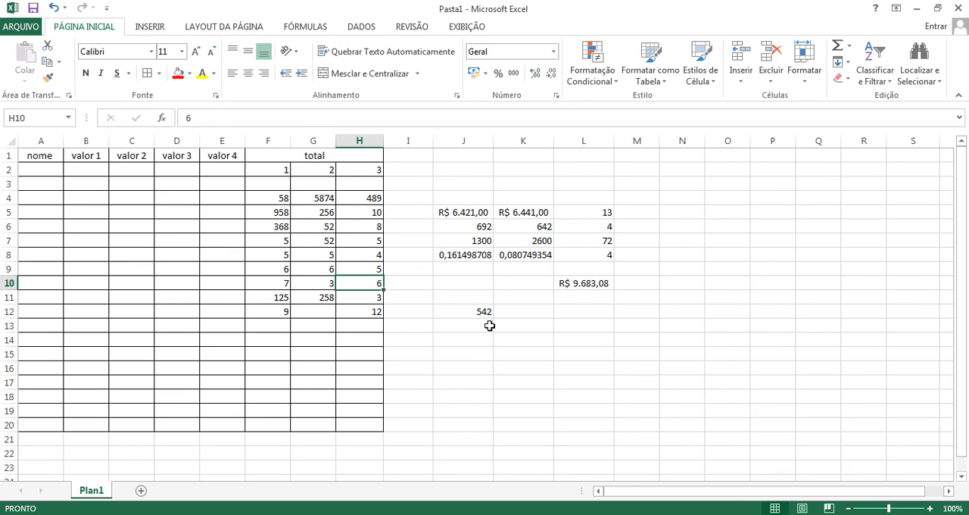
Step: Delete the contents of J5:L12 and clear the range completely, including its number formats
{"action": "left_click_drag", "start_coordinate": [476, 215], "coordinate": [607, 312]}
{"action": "key", "text": "Delete"}
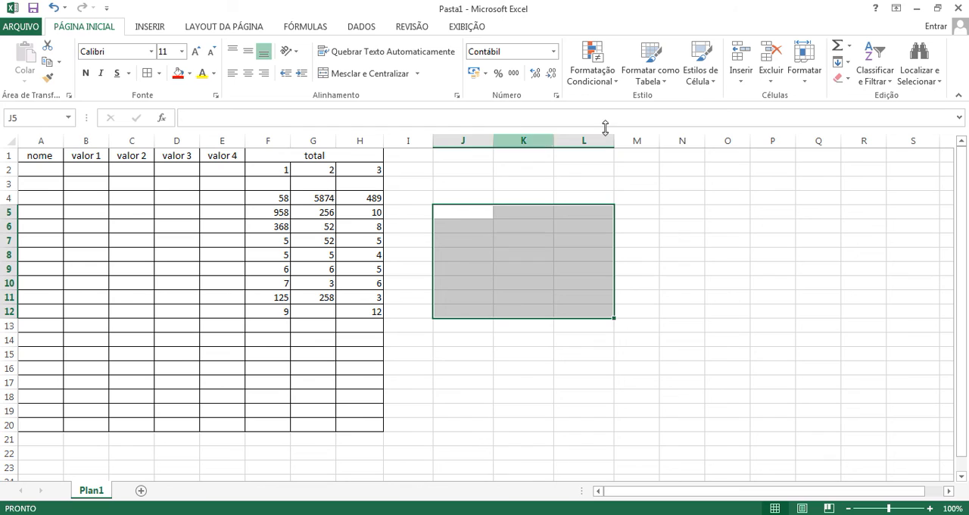
{"action": "left_click", "coordinate": [840, 77]}
{"action": "left_click", "coordinate": [859, 96]}
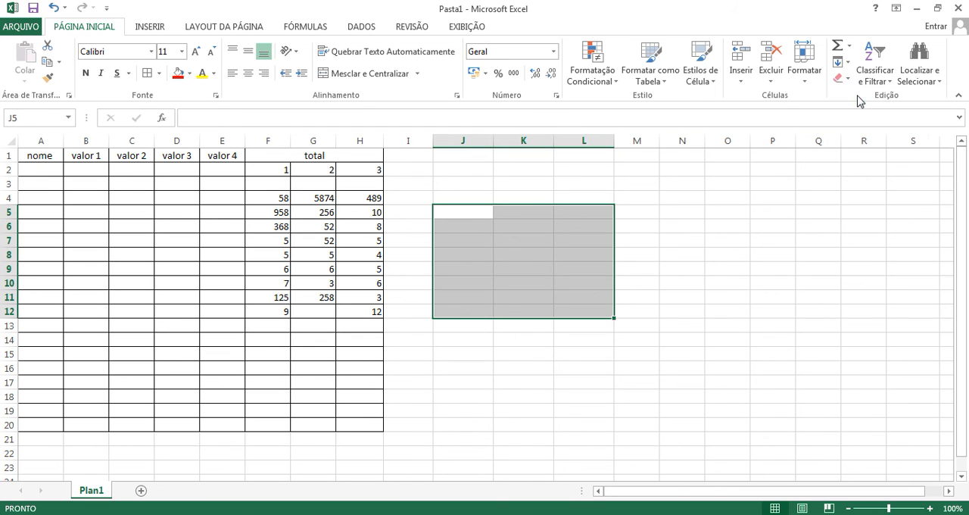
{"action": "left_click", "coordinate": [563, 153]}
Step: Enter the heading "nota" in J5
{"action": "left_click", "coordinate": [473, 211]}
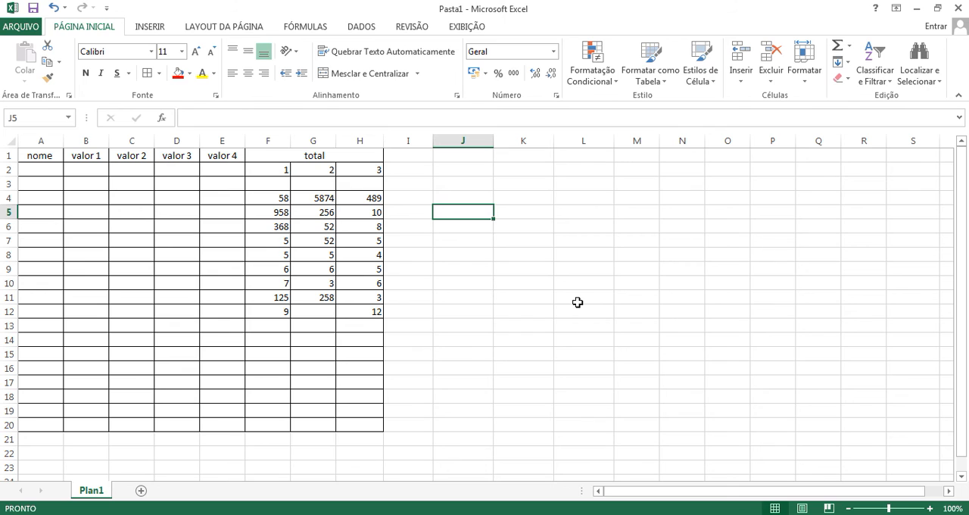
{"action": "type", "text": "nota"}
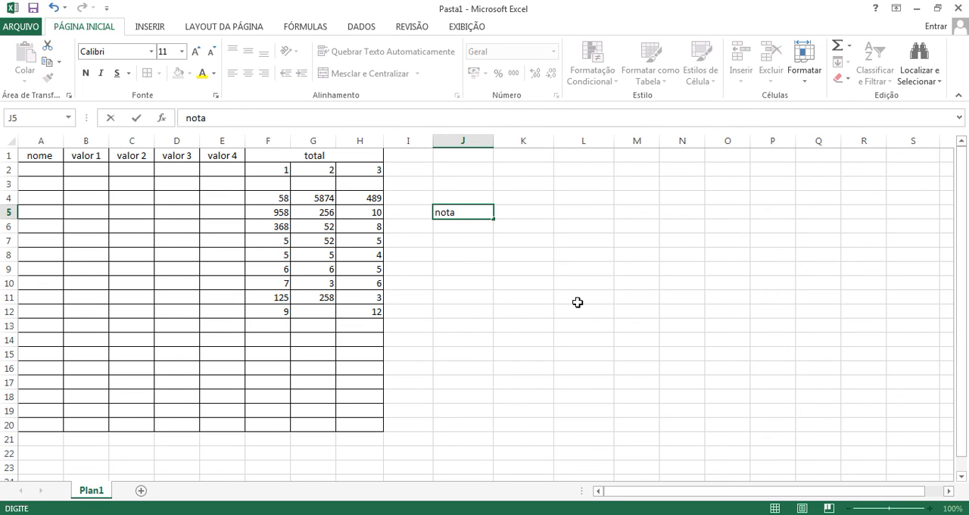
{"action": "key", "text": "Return"}
{"action": "key", "text": "Down"}
{"action": "key", "text": "Up"}
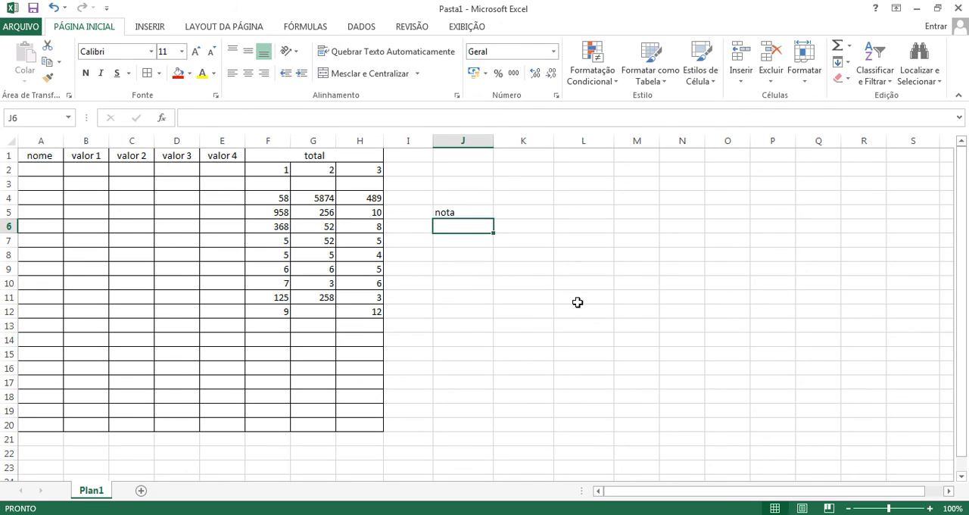
Step: Enter the grades 9, 5, 8 and 8 in J6:J9 under the heading
{"action": "type", "text": "9"}
{"action": "key", "text": "Return"}
{"action": "type", "text": "5"}
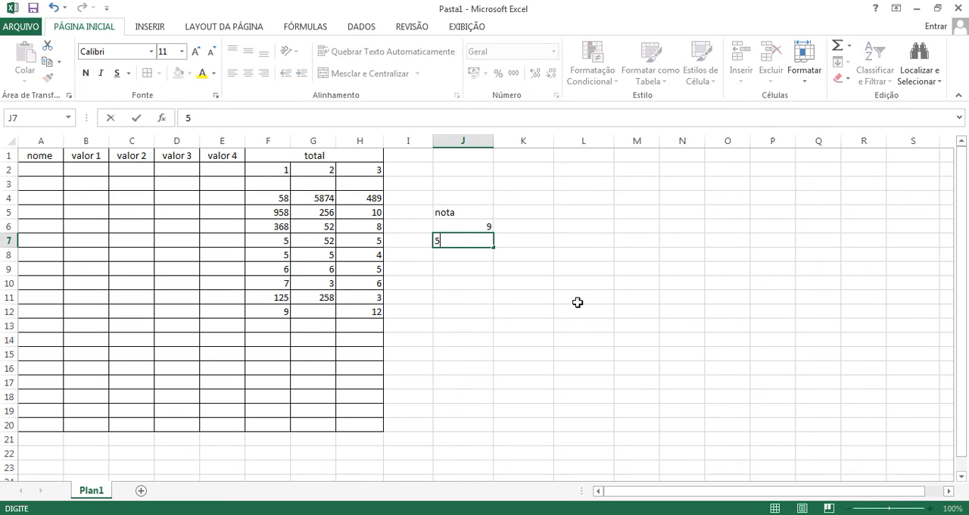
{"action": "key", "text": "Return"}
{"action": "type", "text": "8"}
{"action": "key", "text": "Return"}
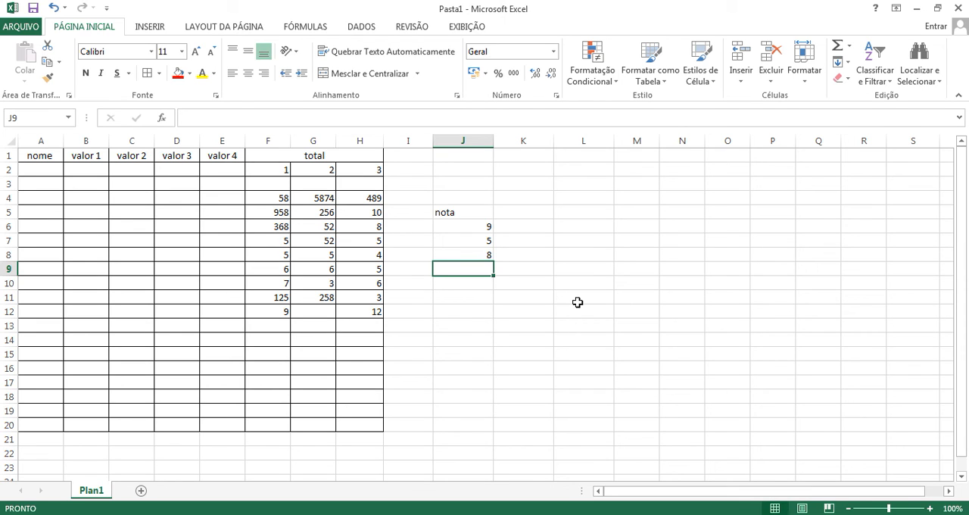
{"action": "type", "text": "8"}
{"action": "left_click", "coordinate": [580, 269]}
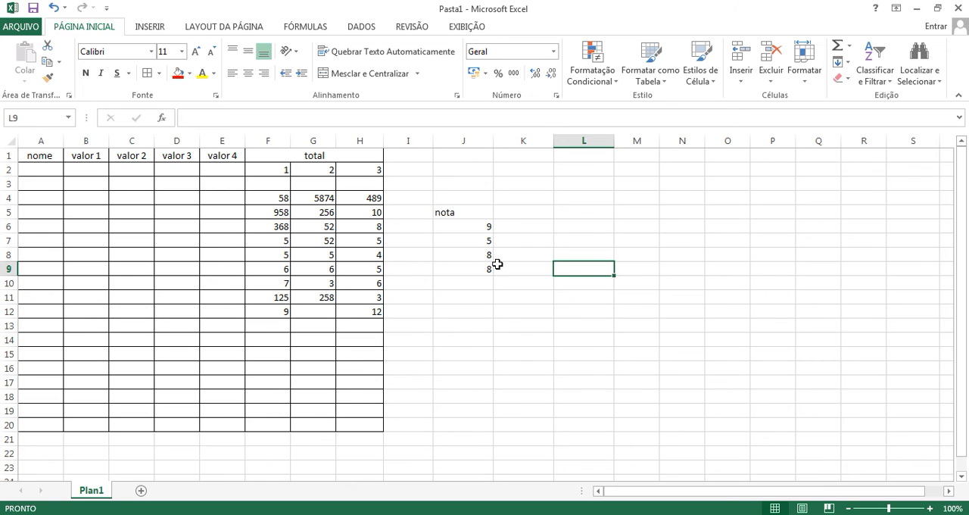
Step: Calculate the average (Média) of the grades J6:J9 in J10 and check its formula
{"action": "left_click_drag", "start_coordinate": [464, 226], "coordinate": [465, 275]}
{"action": "left_click", "coordinate": [528, 312]}
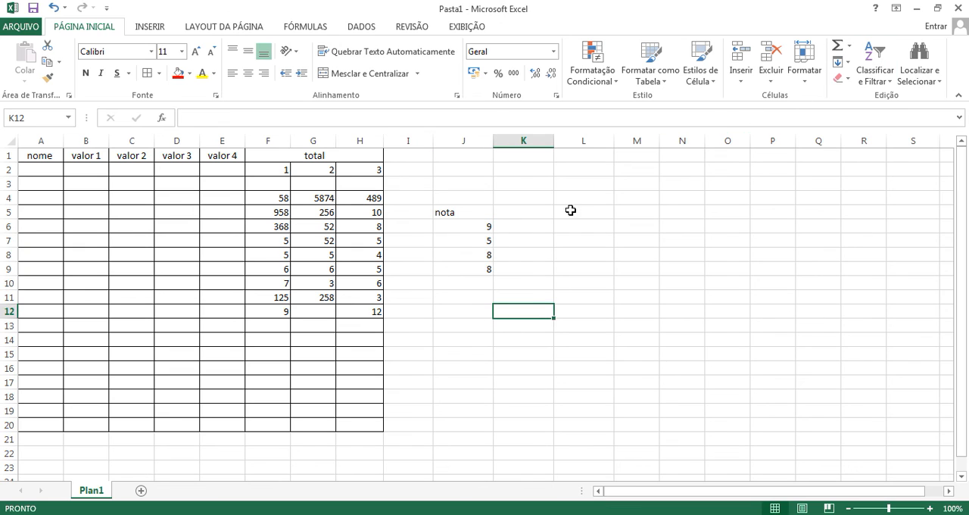
{"action": "left_click_drag", "start_coordinate": [472, 222], "coordinate": [471, 269]}
{"action": "left_click", "coordinate": [848, 45]}
{"action": "left_click", "coordinate": [862, 80]}
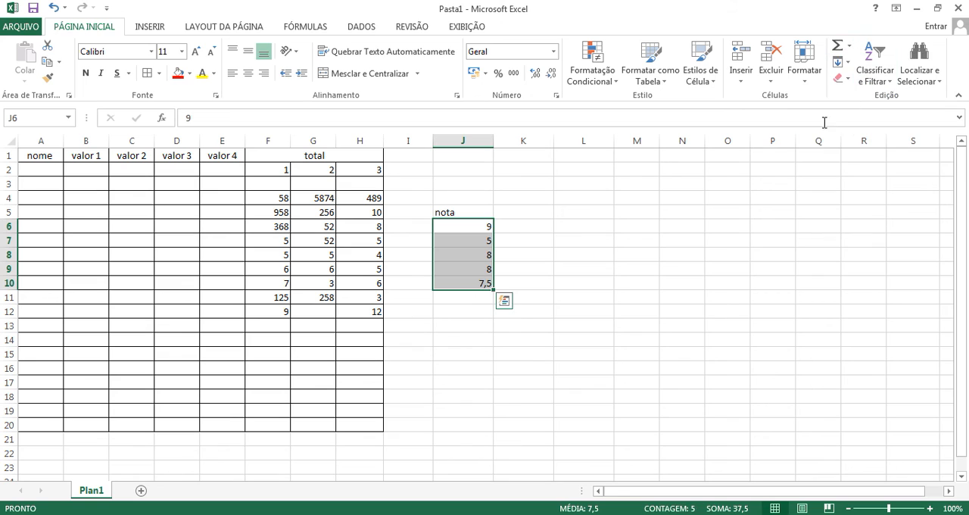
{"action": "left_click", "coordinate": [543, 315]}
{"action": "left_click", "coordinate": [470, 283]}
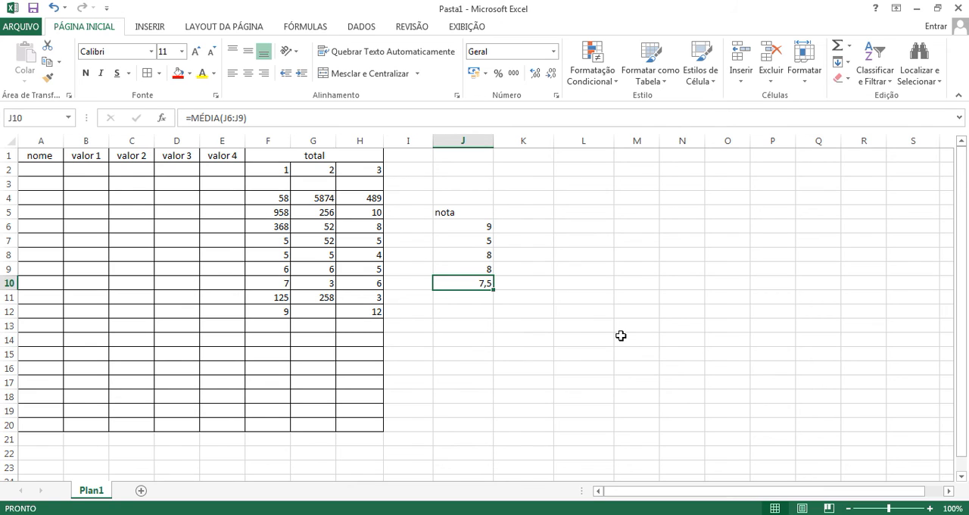
Step: Write the formula =média(J6:J9) by hand in K10, beside the existing average
{"action": "left_click", "coordinate": [532, 285]}
{"action": "type", "text": "=mé"}
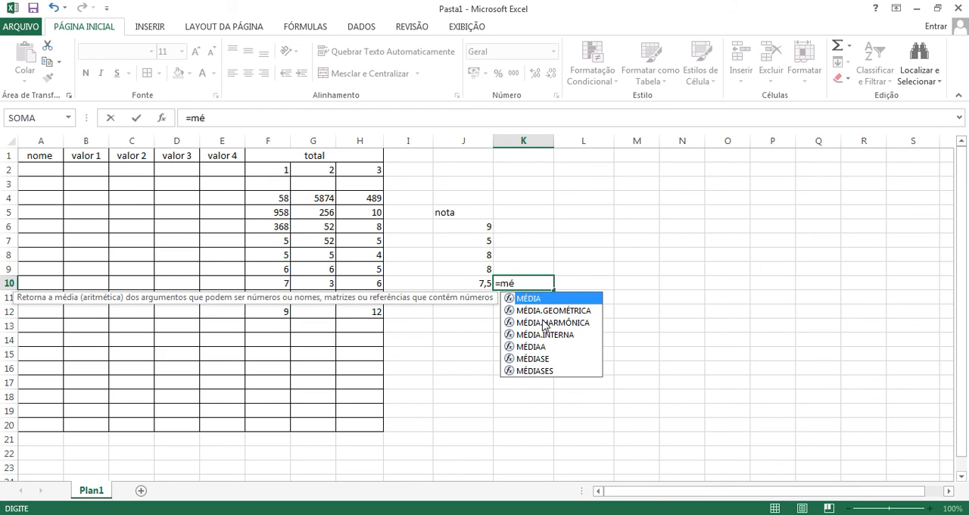
{"action": "key", "text": "BackSpace"}
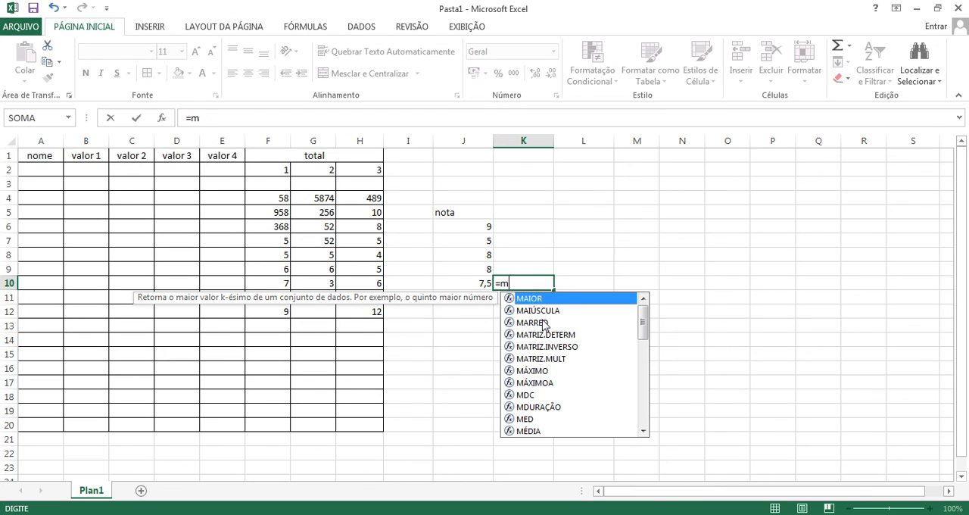
{"action": "type", "text": "e"}
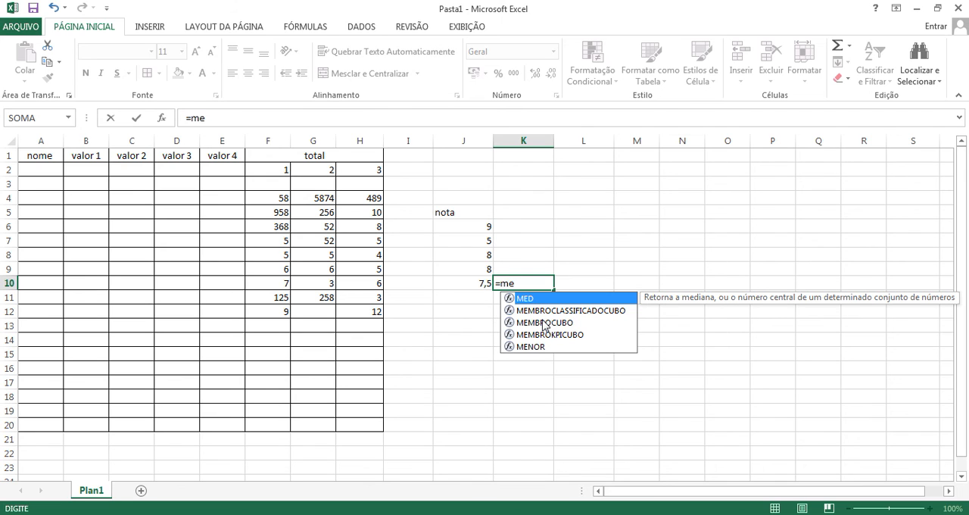
{"action": "key", "text": "BackSpace"}
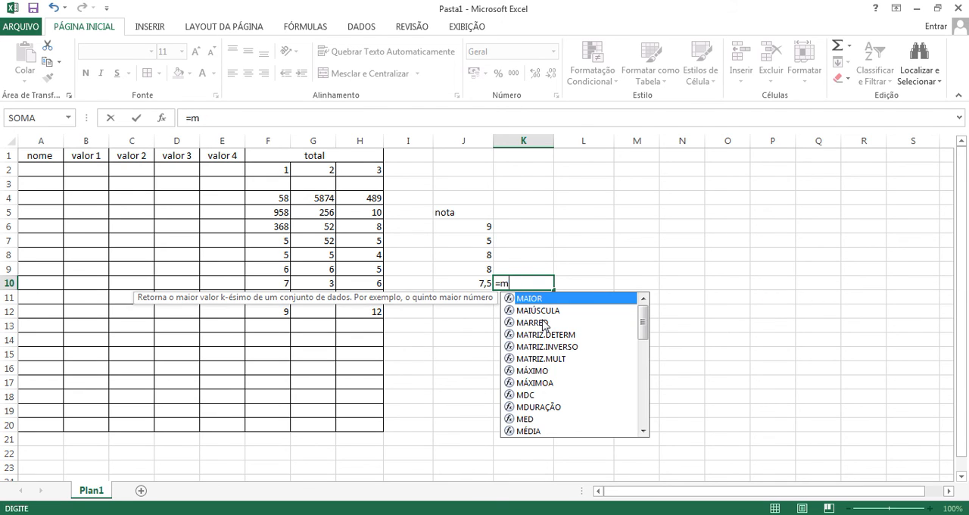
{"action": "key", "text": "Escape"}
{"action": "type", "text": "é"}
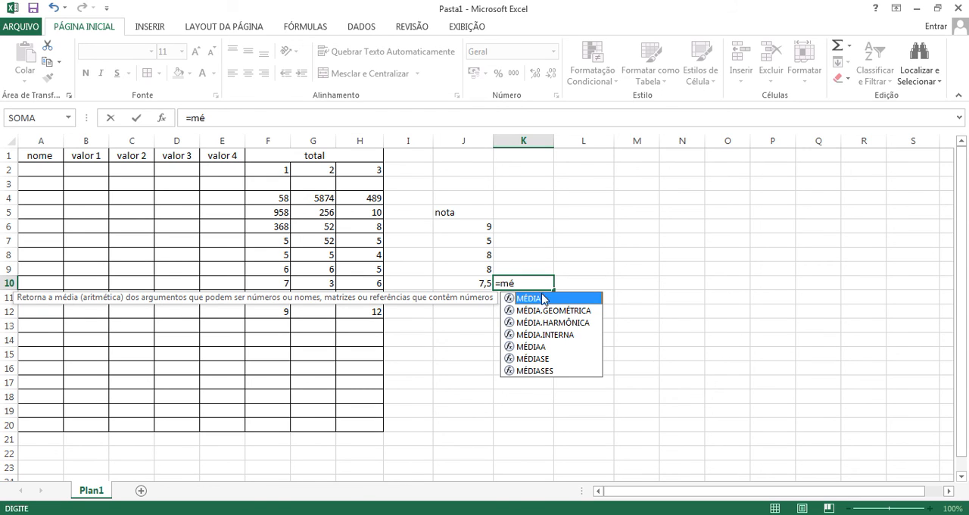
{"action": "type", "text": "dia("}
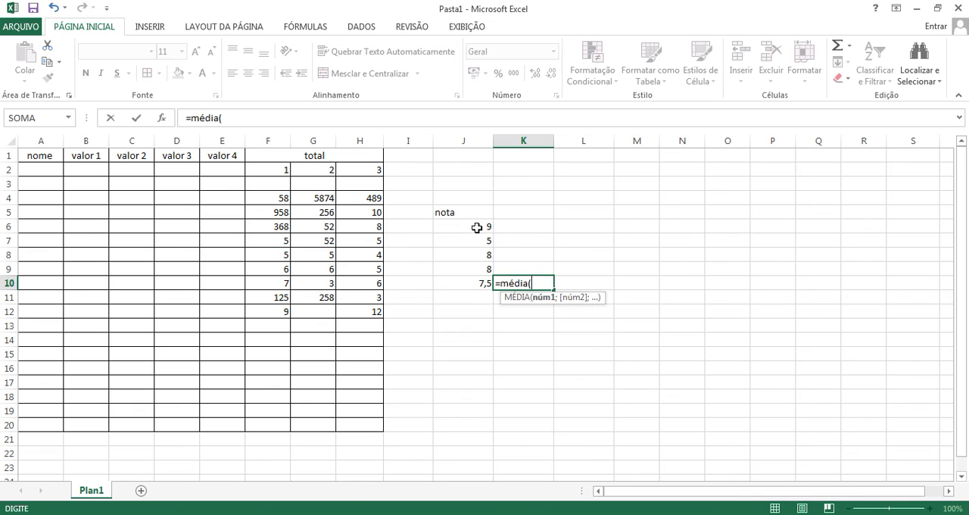
{"action": "left_click_drag", "start_coordinate": [477, 227], "coordinate": [487, 266]}
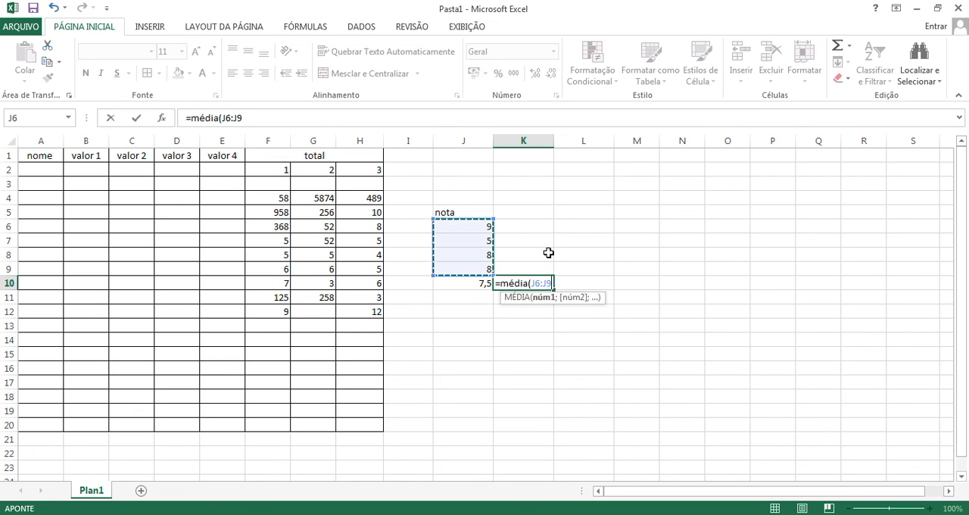
{"action": "type", "text": ")"}
{"action": "key", "text": "Return"}
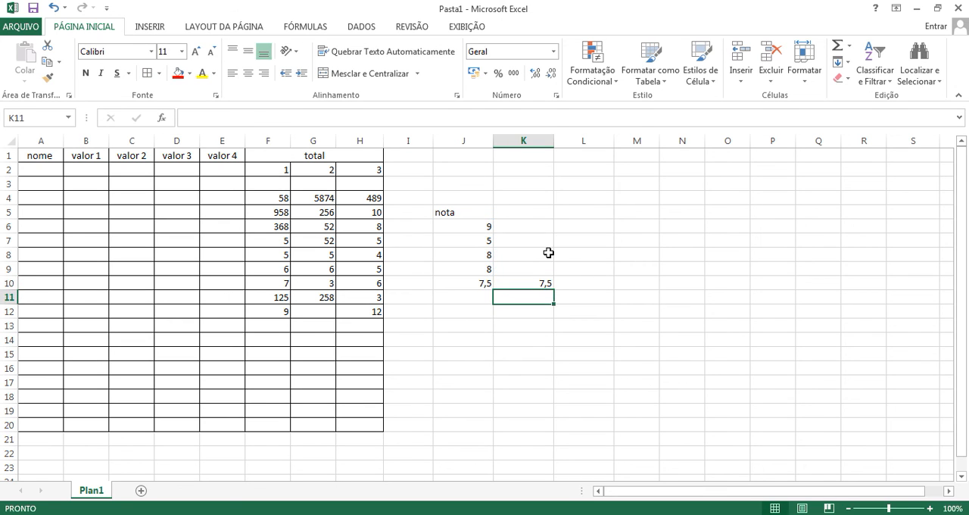
Step: Change the grades in J7 and J8 to 85 and 95
{"action": "left_click", "coordinate": [465, 236]}
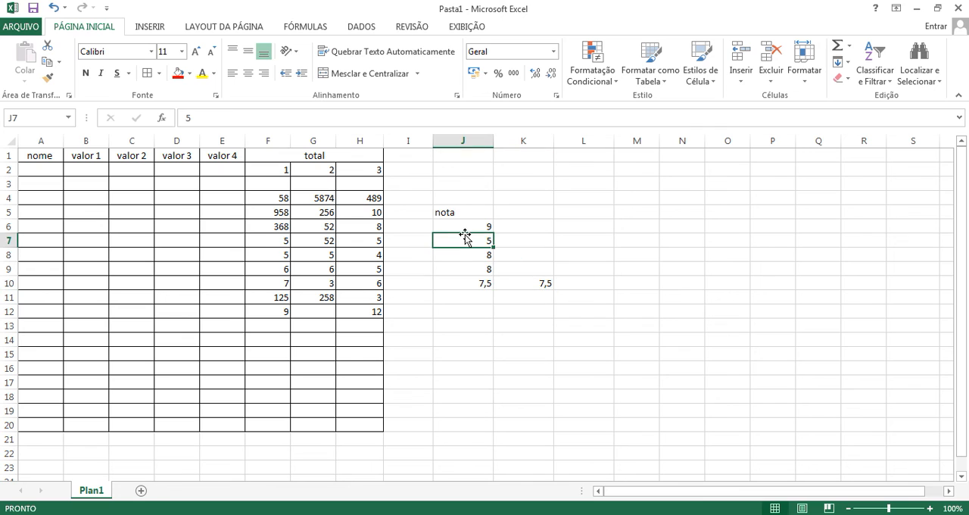
{"action": "type", "text": "85"}
{"action": "key", "text": "Return"}
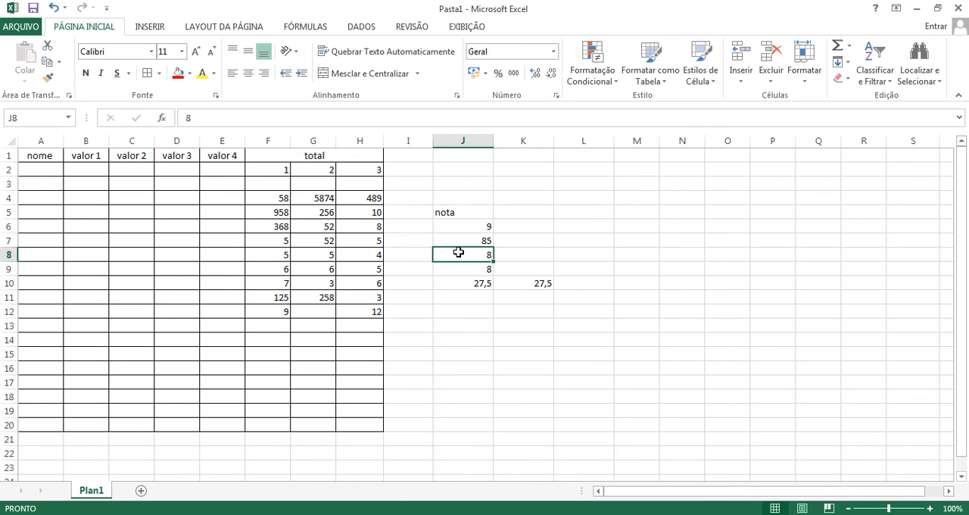
{"action": "type", "text": "95"}
{"action": "key", "text": "Return"}
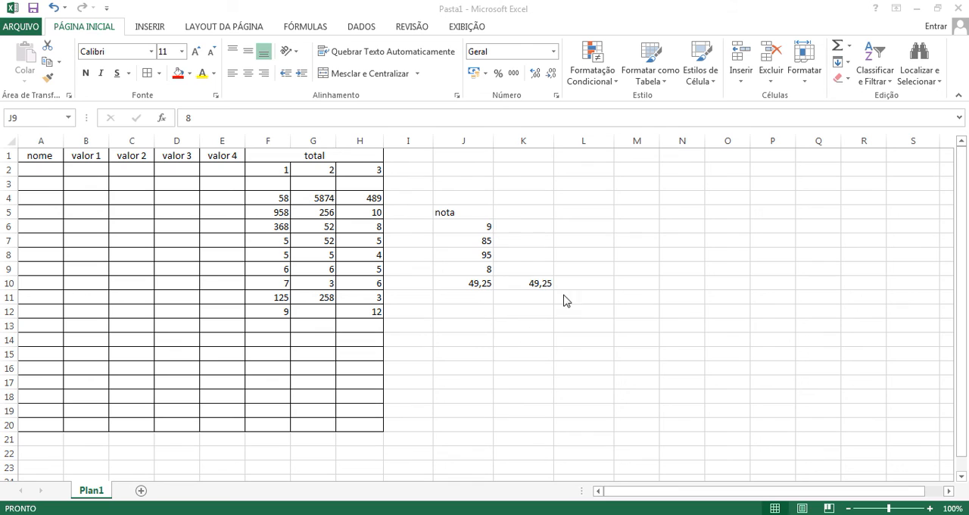
Step: Change the grade in J9 to 78 and the grade in J6 to 80
{"action": "left_click", "coordinate": [521, 297]}
{"action": "left_click", "coordinate": [591, 282]}
{"action": "left_click", "coordinate": [582, 286]}
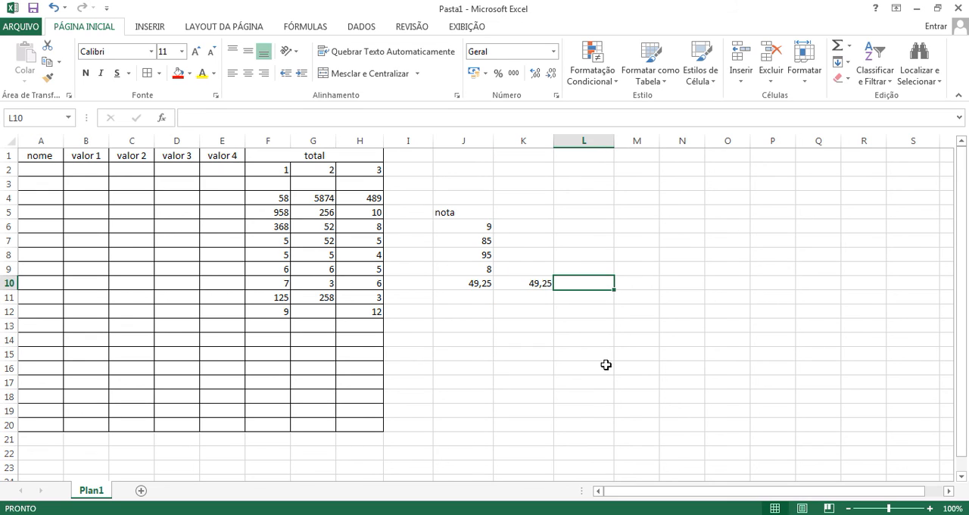
{"action": "left_click", "coordinate": [482, 266]}
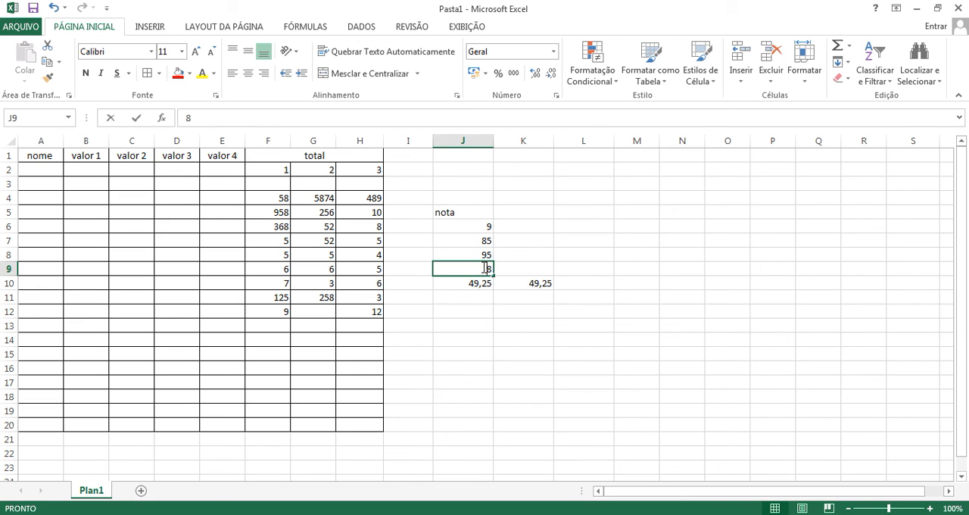
{"action": "type", "text": "78"}
{"action": "key", "text": "Return"}
{"action": "left_click", "coordinate": [479, 222]}
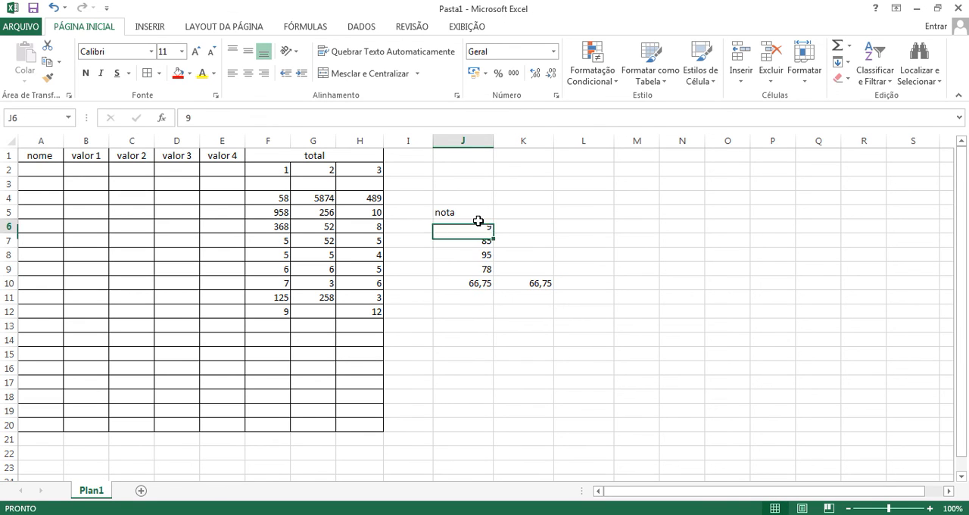
{"action": "type", "text": "80"}
{"action": "key", "text": "Return"}
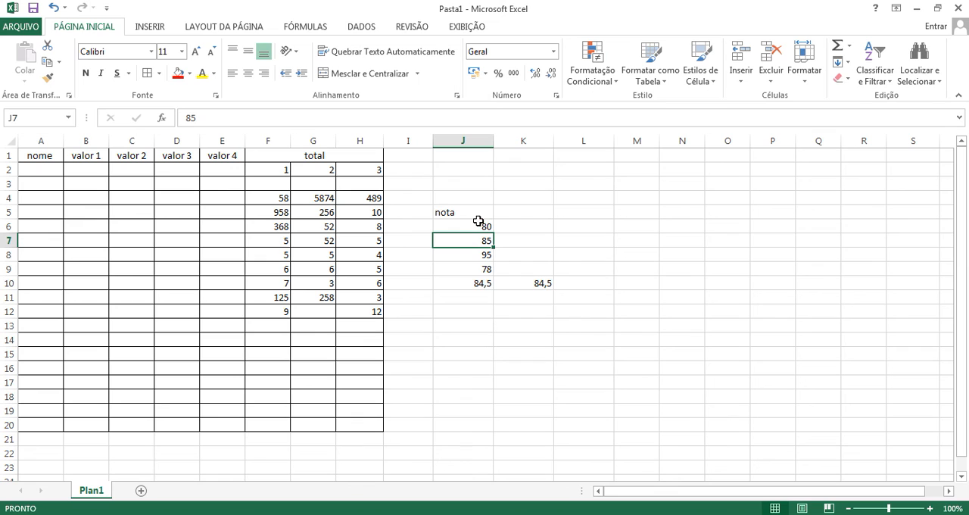
Step: Start an SE formula in K10 with the logical test J10>70
{"action": "left_click", "coordinate": [590, 287]}
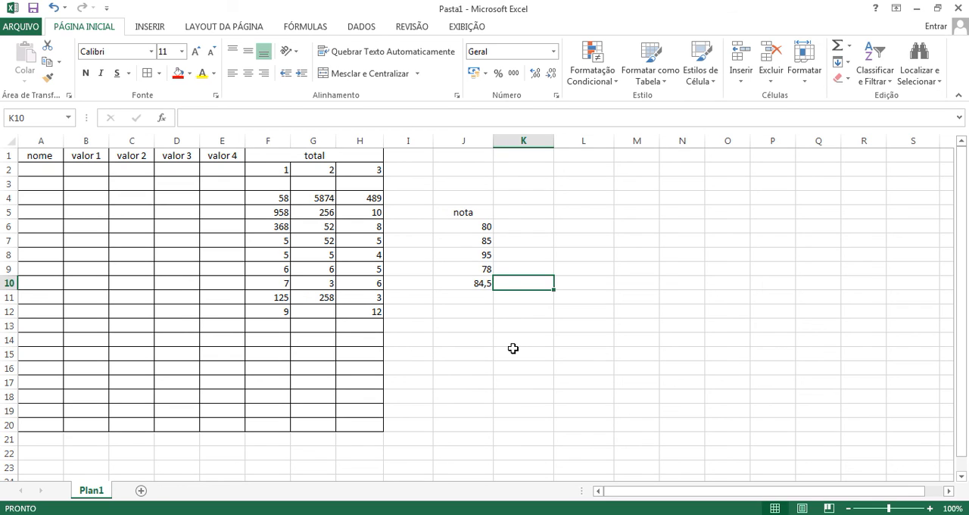
{"action": "type", "text": "=se"}
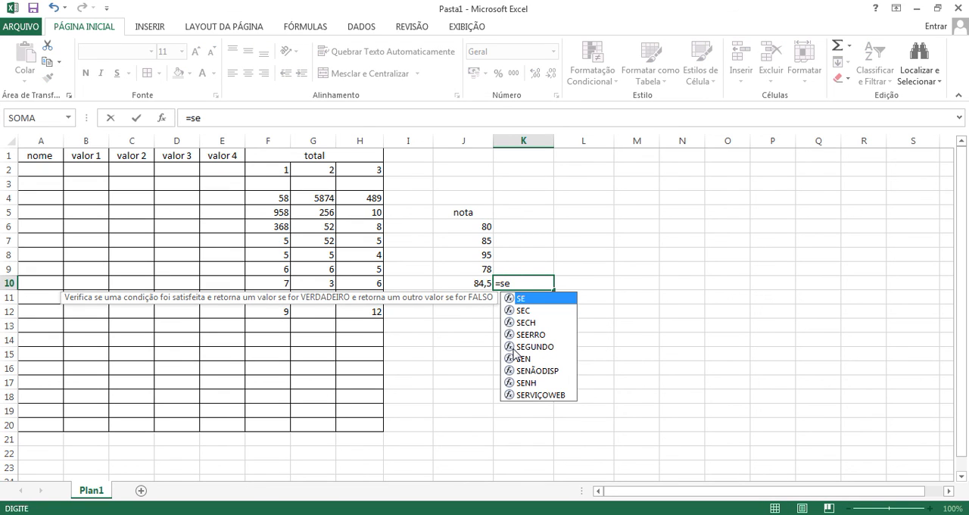
{"action": "type", "text": "("}
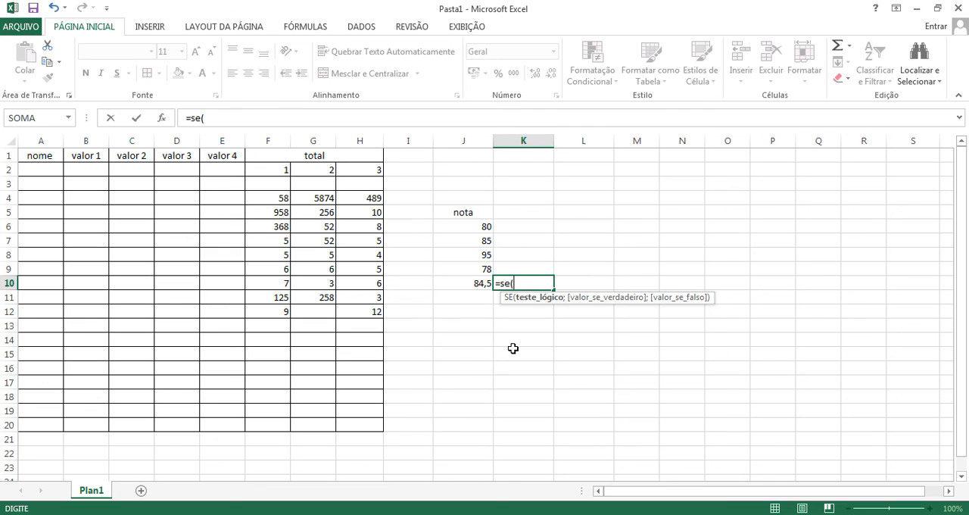
{"action": "left_click", "coordinate": [479, 283]}
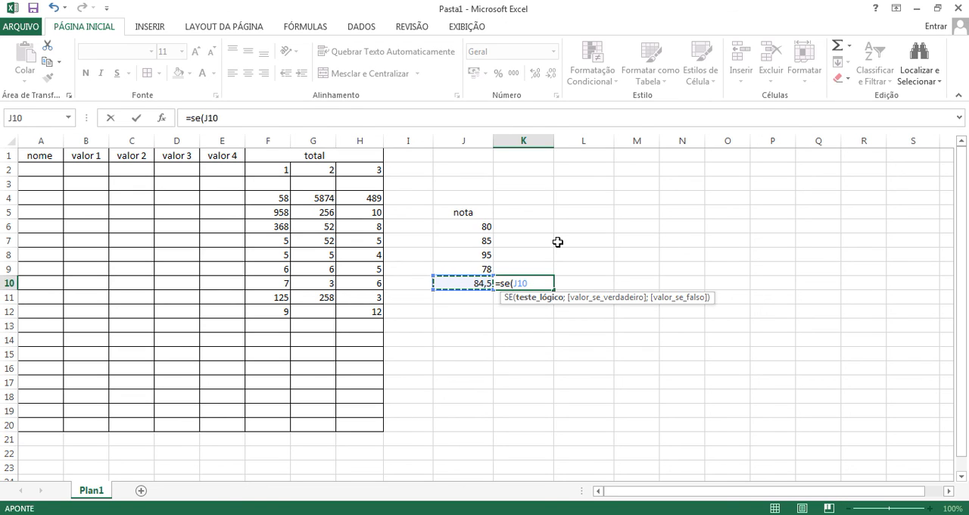
{"action": "type", "text": ">70"}
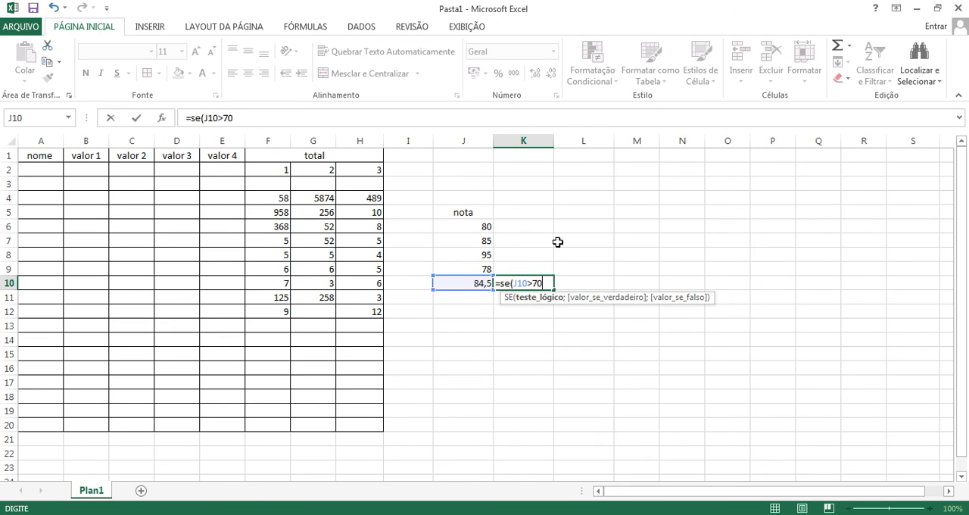
{"action": "type", "text": ";"}
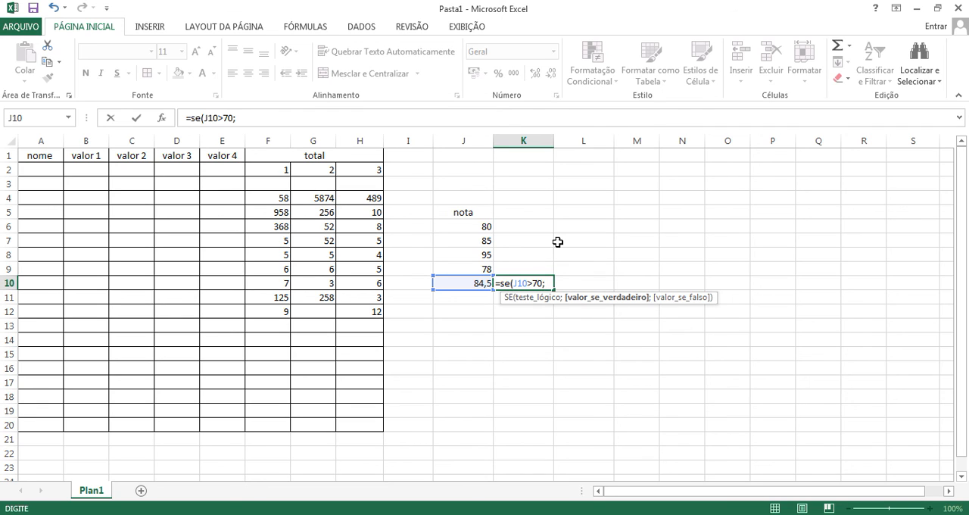
{"action": "type", "text": "\" AQprovado"}
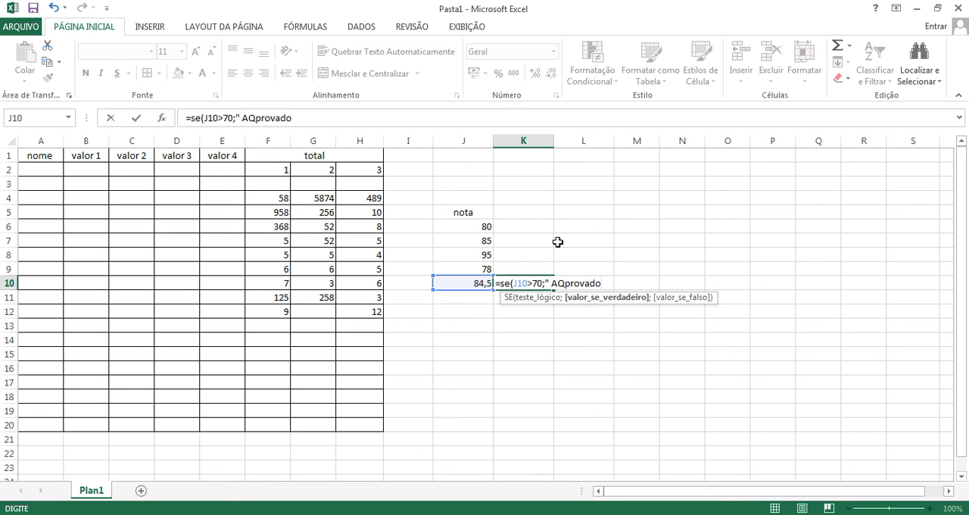
Step: Give the SE formula the quoted value-if-true text " Aprovado ", dismissing the suggested correction and fixing the misspelled word
{"action": "key", "text": "Return"}
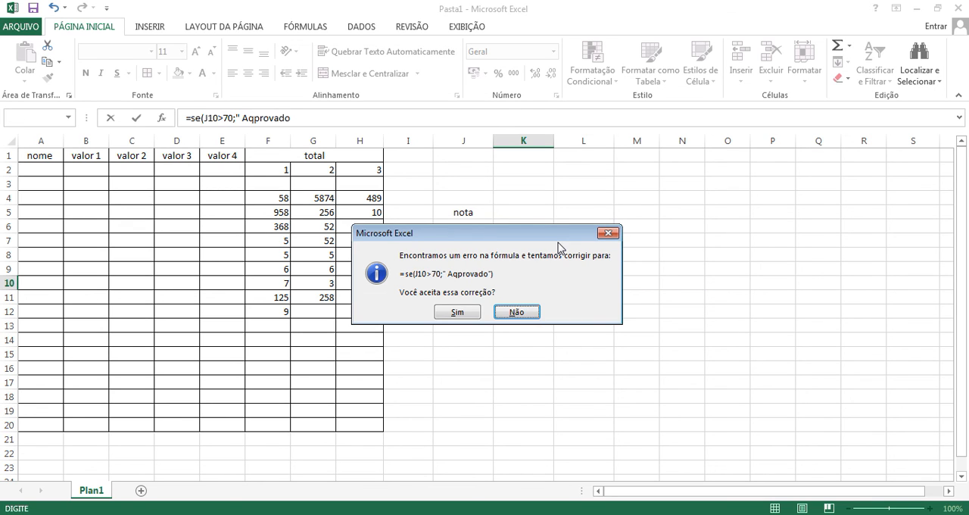
{"action": "left_click", "coordinate": [607, 232]}
{"action": "left_click", "coordinate": [469, 346]}
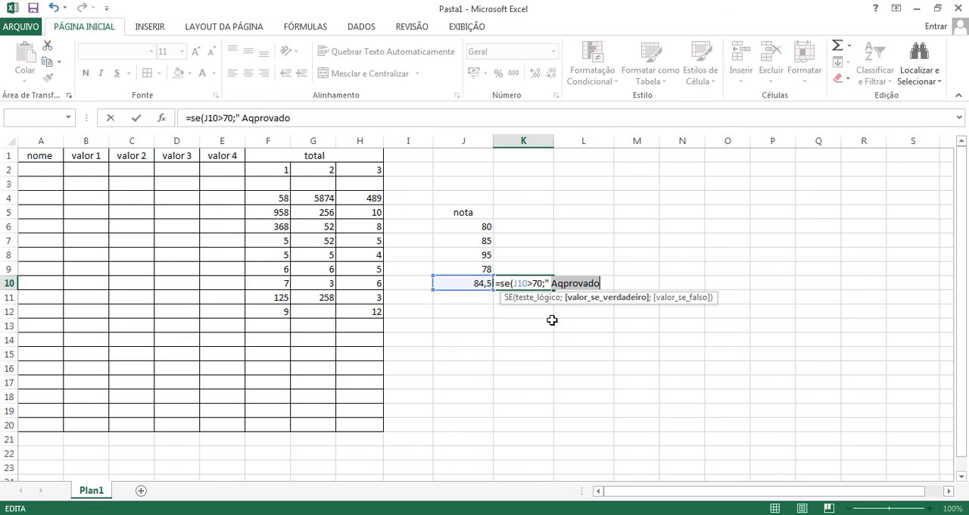
{"action": "left_click", "coordinate": [565, 285]}
{"action": "key", "text": "BackSpace"}
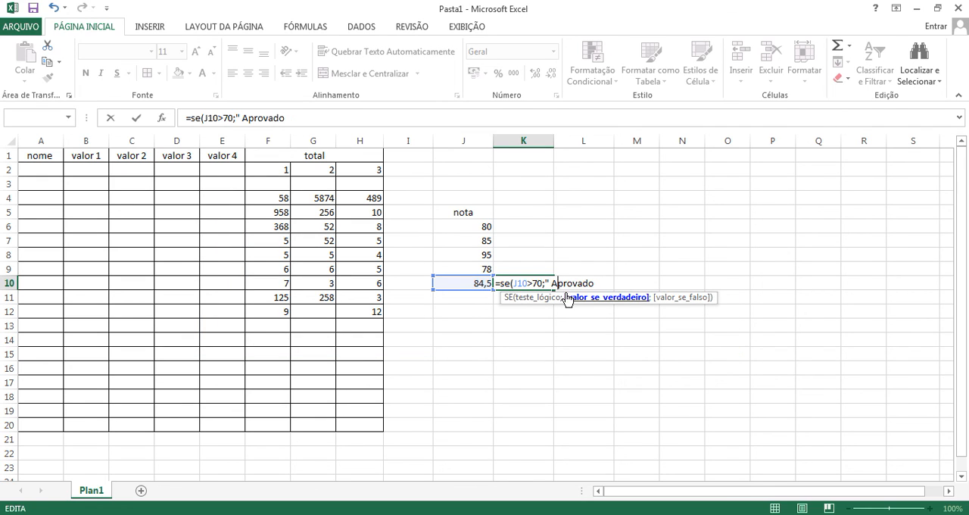
{"action": "mouse_move", "coordinate": [596, 281]}
{"action": "left_mouse_down"}
{"action": "mouse_move", "coordinate": [581, 282]}
{"action": "mouse_move", "coordinate": [590, 281]}
{"action": "left_mouse_up"}
{"action": "left_click", "coordinate": [601, 281]}
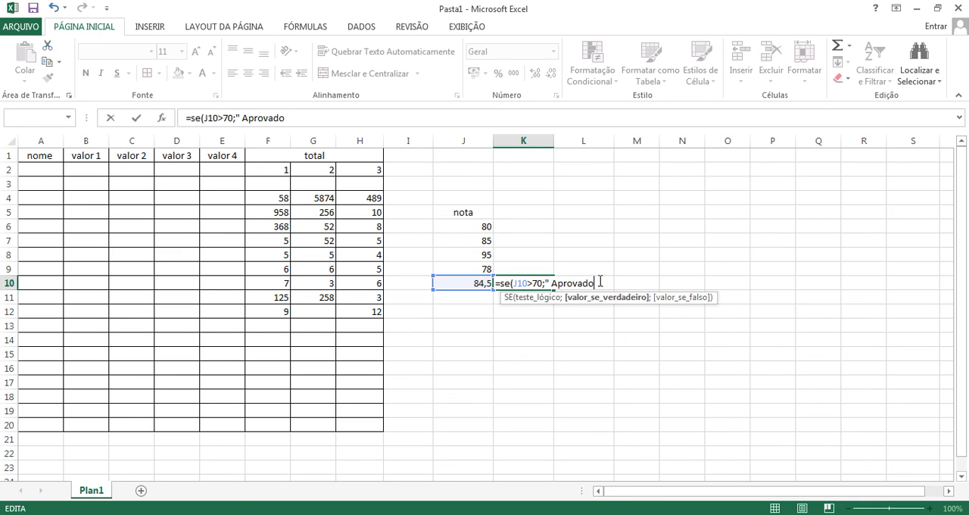
{"action": "type", "text": "\""}
Step: Add "Reprovado" as the value if false and complete the SE formula in K10
{"action": "left_click", "coordinate": [603, 284]}
{"action": "type", "text": ";"}
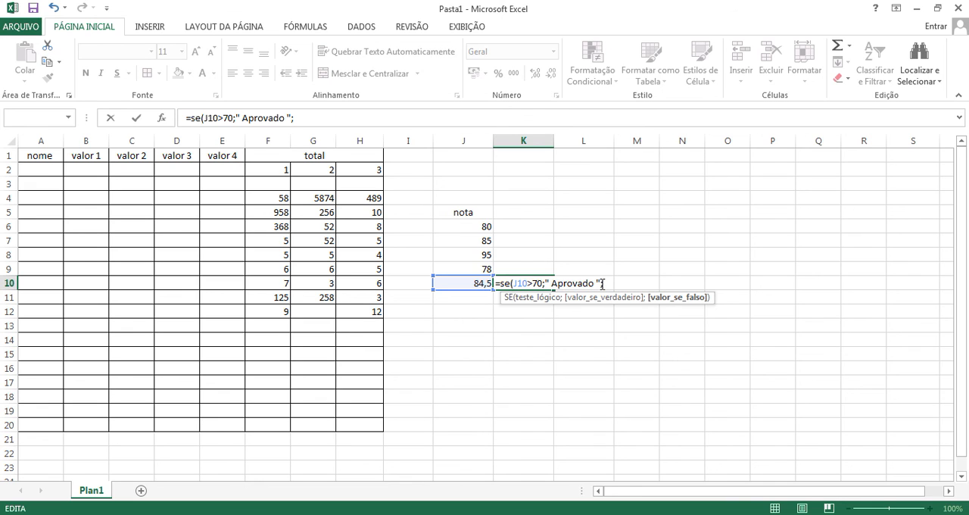
{"action": "type", "text": "\"Reprovado"}
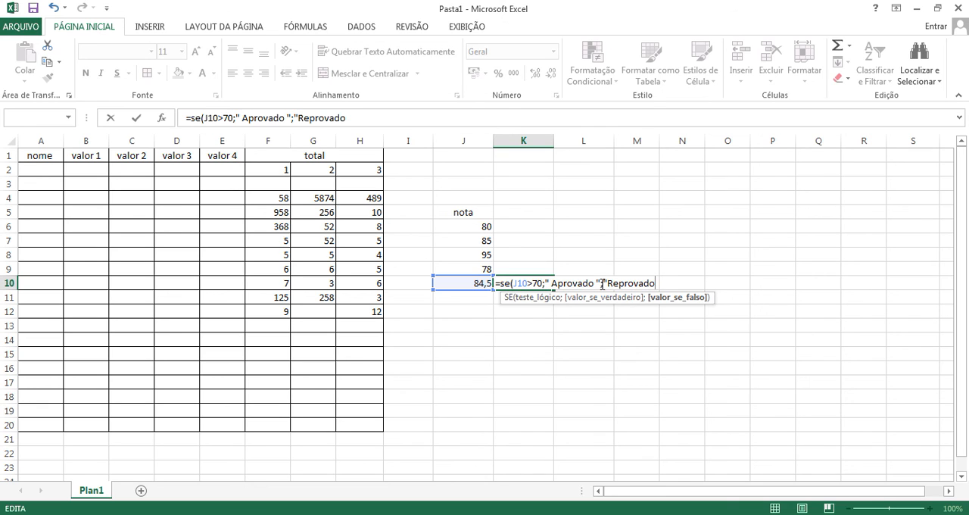
{"action": "type", "text": "\")"}
{"action": "key", "text": "Return"}
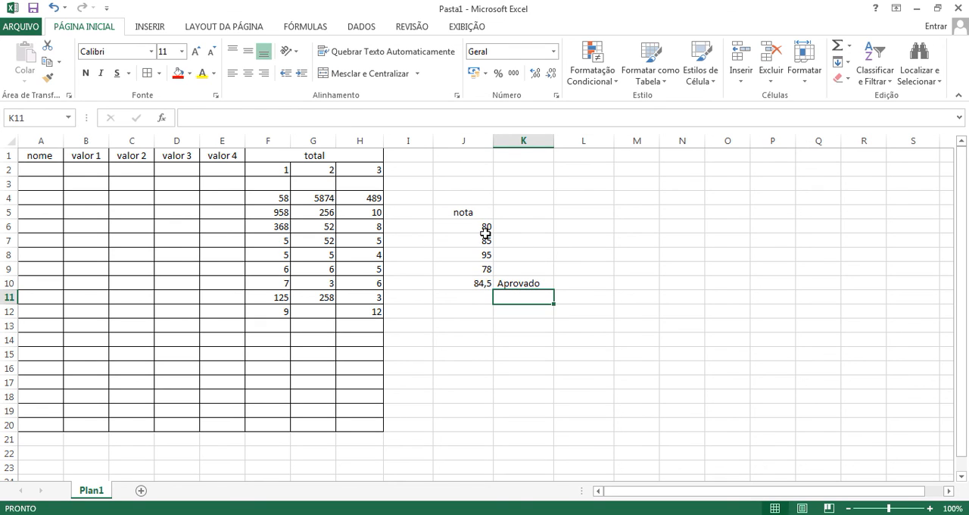
Step: Center the SE result in K10 horizontally and check its formula
{"action": "left_click", "coordinate": [526, 286]}
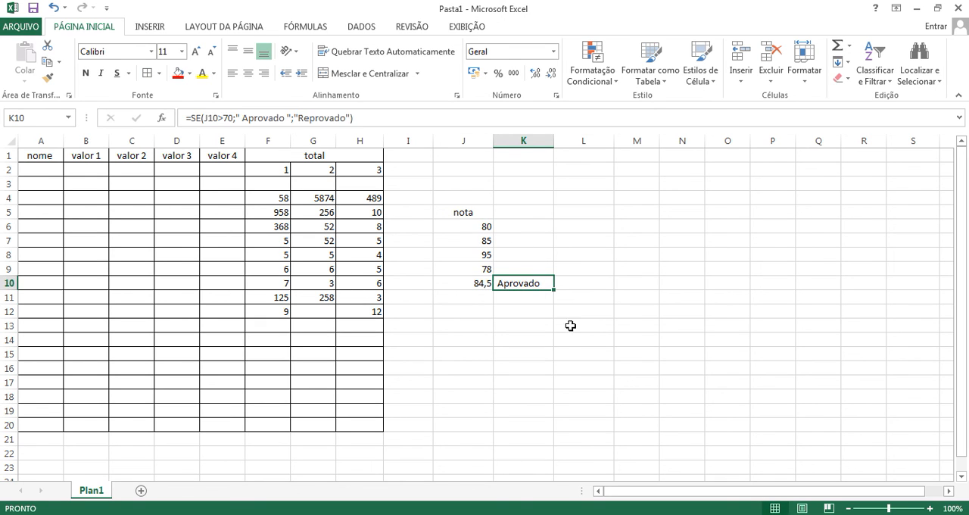
{"action": "left_click", "coordinate": [248, 73]}
{"action": "left_click", "coordinate": [534, 226]}
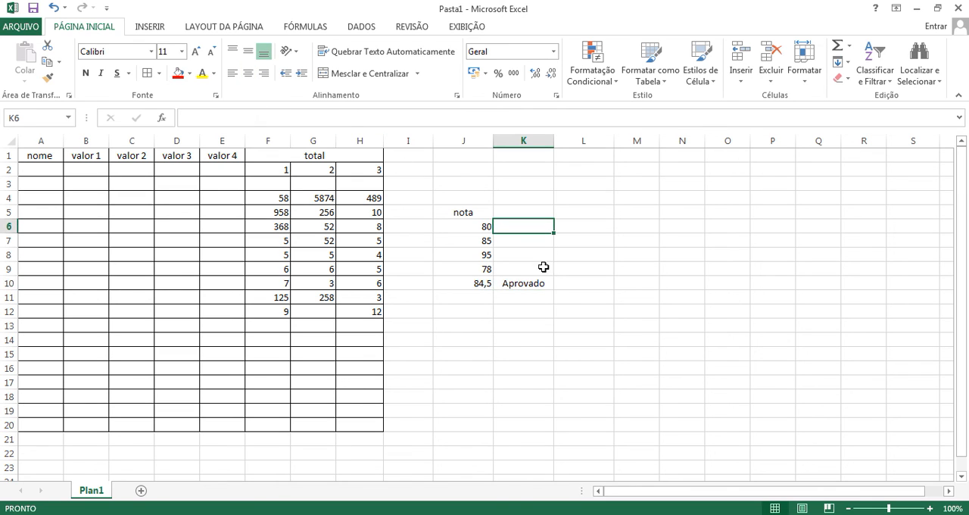
{"action": "left_click", "coordinate": [532, 283]}
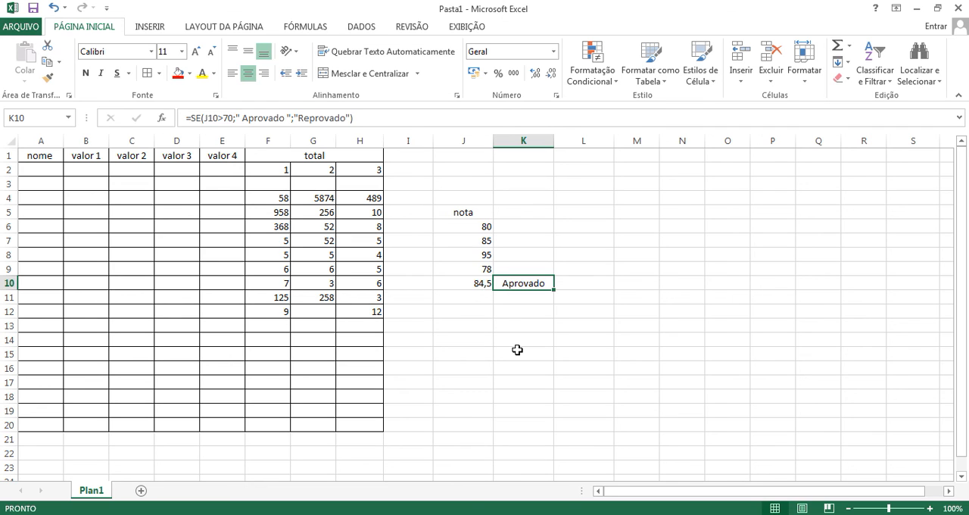
Step: Lower the grades in J6 and J7 to 50 each to test the SE formula
{"action": "left_click", "coordinate": [489, 227]}
{"action": "type", "text": "50"}
{"action": "key", "text": "Return"}
{"action": "type", "text": "50"}
{"action": "key", "text": "Return"}
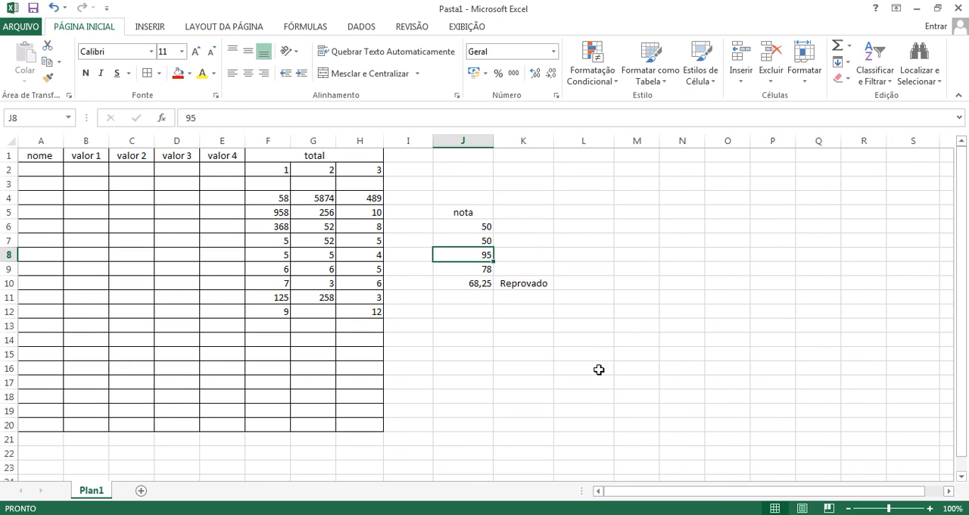
{"action": "left_click", "coordinate": [484, 242]}
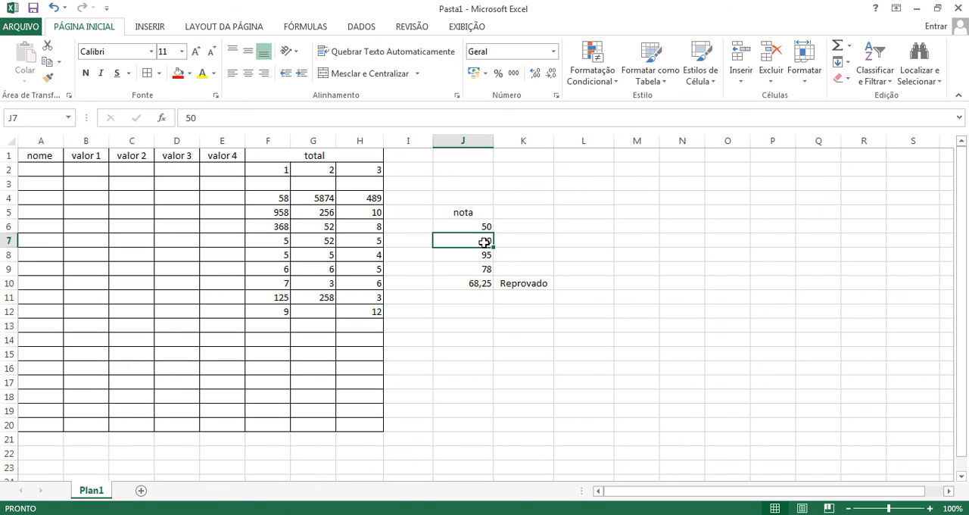
Step: Enter an extra grade of 89 in J12 and include J12 in the MÉDIA formula in J10, giving =MÉDIA(J6:J9;J12)
{"action": "left_click", "coordinate": [471, 313]}
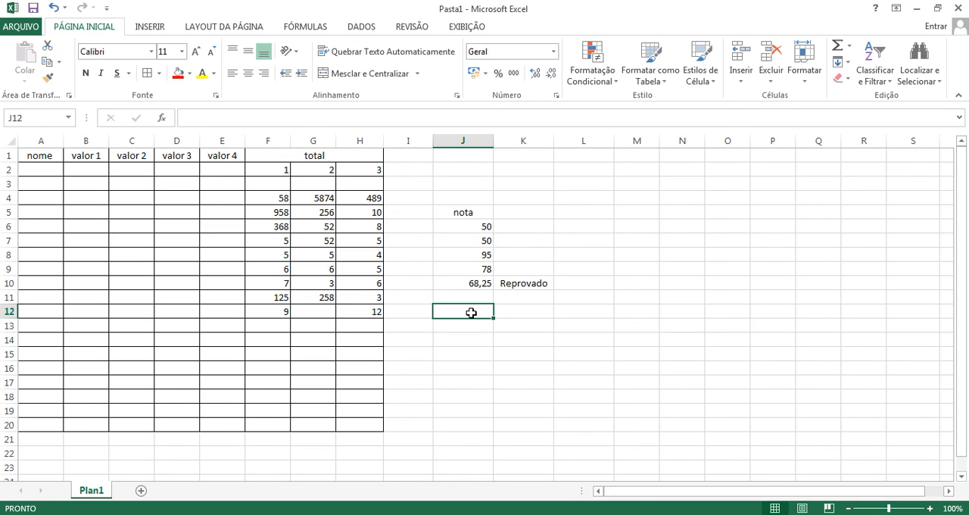
{"action": "type", "text": "89"}
{"action": "key", "text": "Return"}
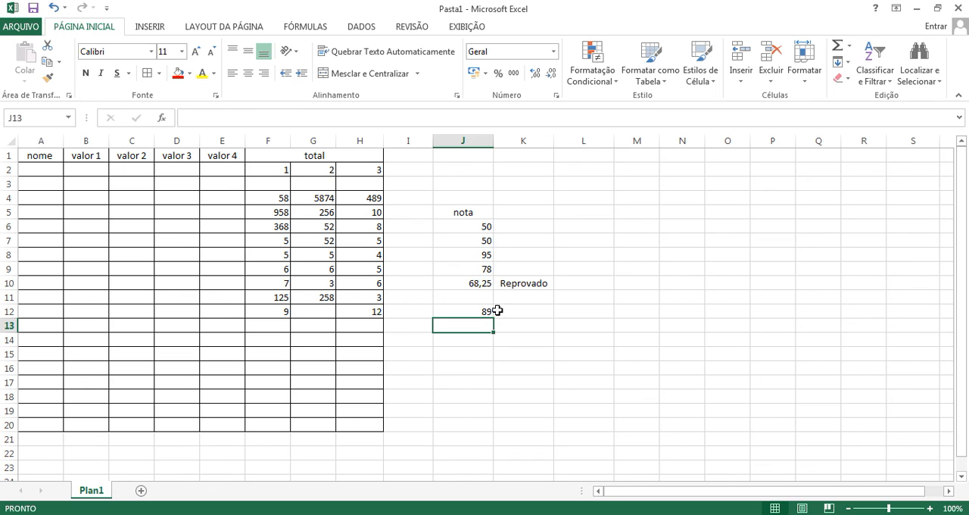
{"action": "left_click", "coordinate": [483, 285]}
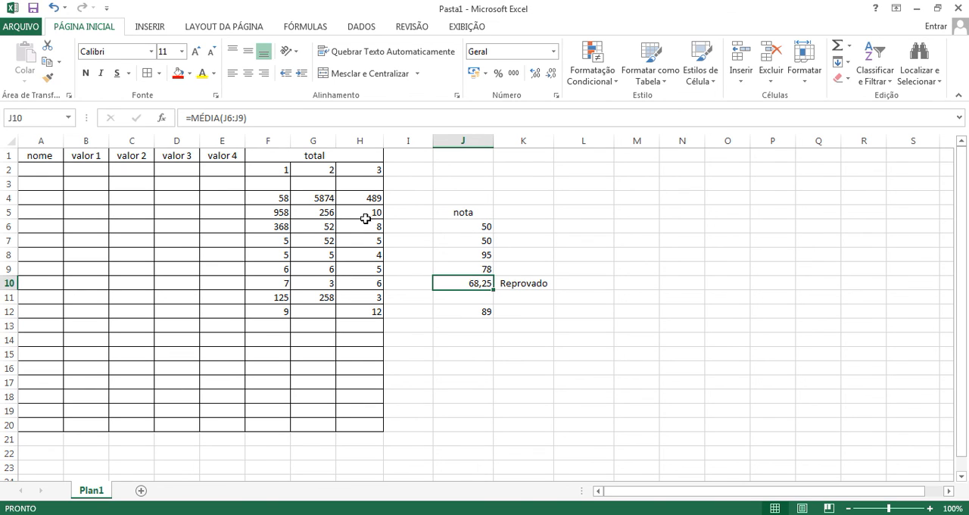
{"action": "left_click", "coordinate": [272, 126]}
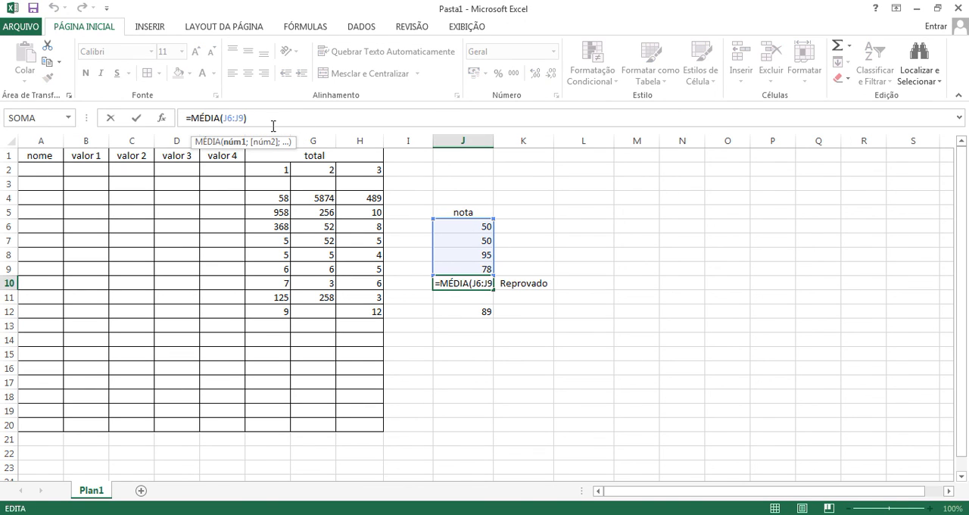
{"action": "type", "text": ";"}
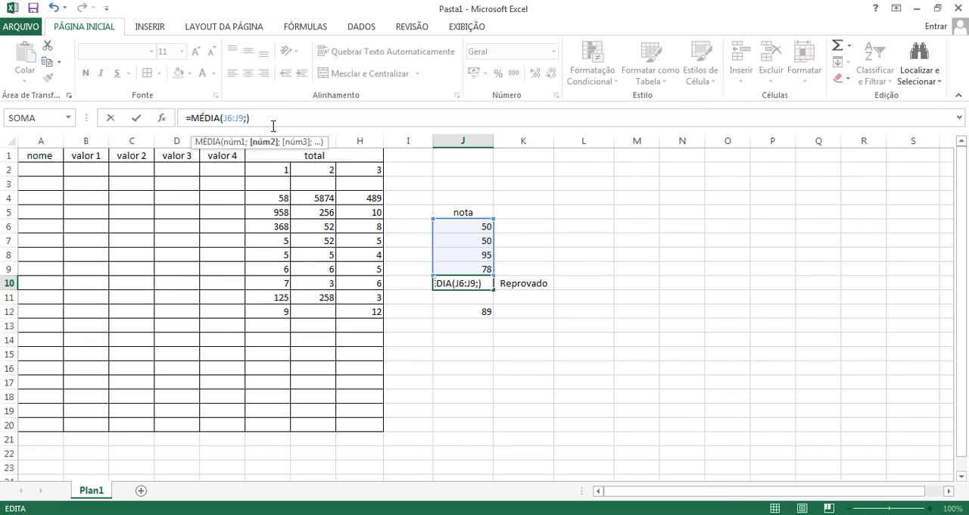
{"action": "left_click", "coordinate": [483, 311]}
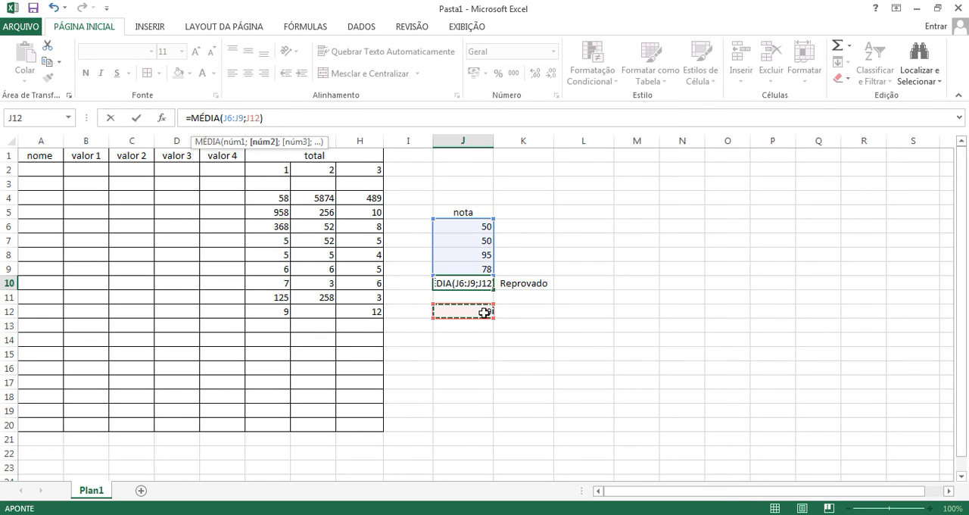
{"action": "key", "text": "Return"}
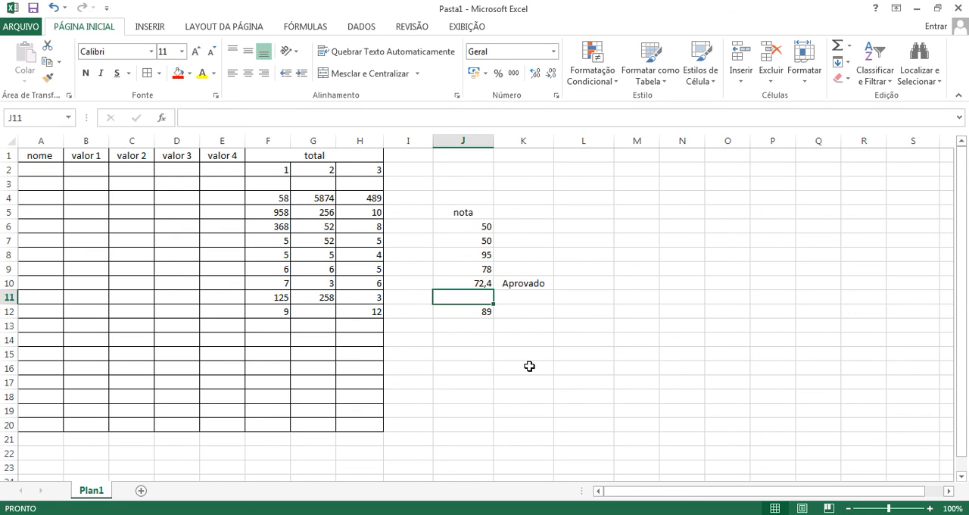
Step: Test the average and the SE result by changing the grade in J12 to 50 and then to 70
{"action": "left_click", "coordinate": [484, 286]}
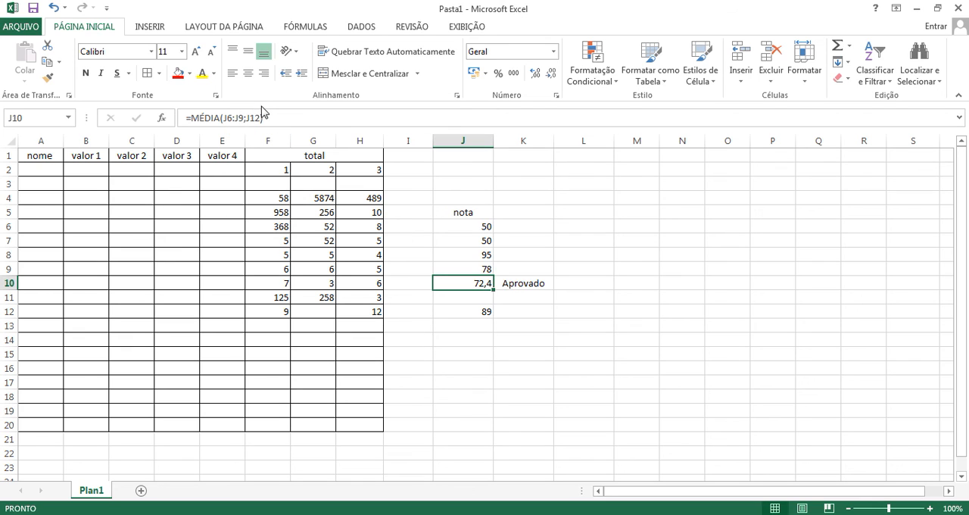
{"action": "left_click", "coordinate": [485, 312]}
{"action": "type", "text": "50"}
{"action": "key", "text": "Return"}
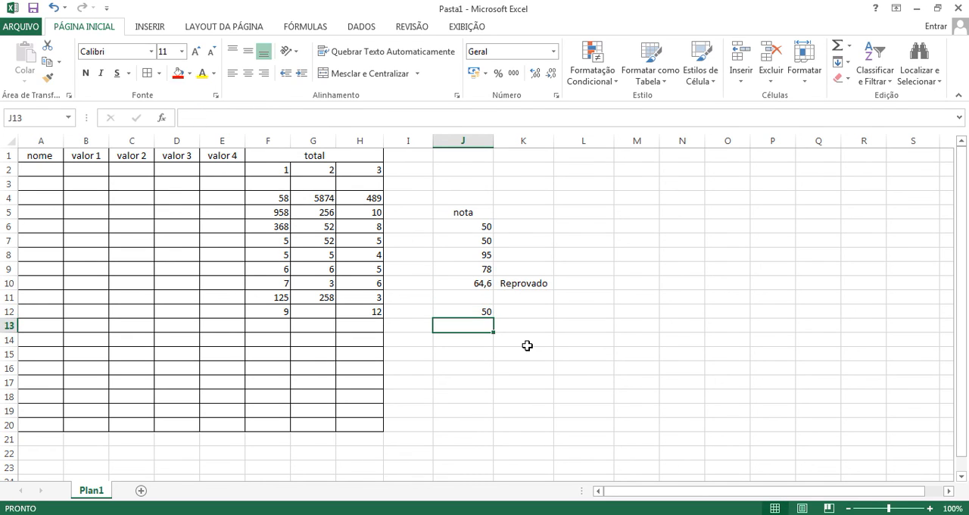
{"action": "left_click", "coordinate": [488, 312]}
{"action": "type", "text": "70"}
{"action": "key", "text": "Return"}
Step: Add up the grades J6:J9 in cell L6 with a SOMA formula
{"action": "left_click", "coordinate": [595, 227]}
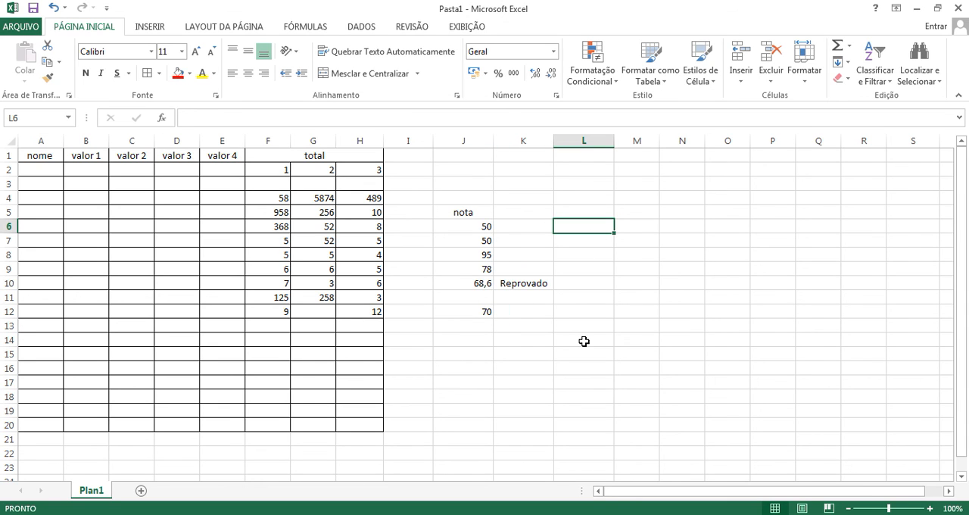
{"action": "type", "text": "=som"}
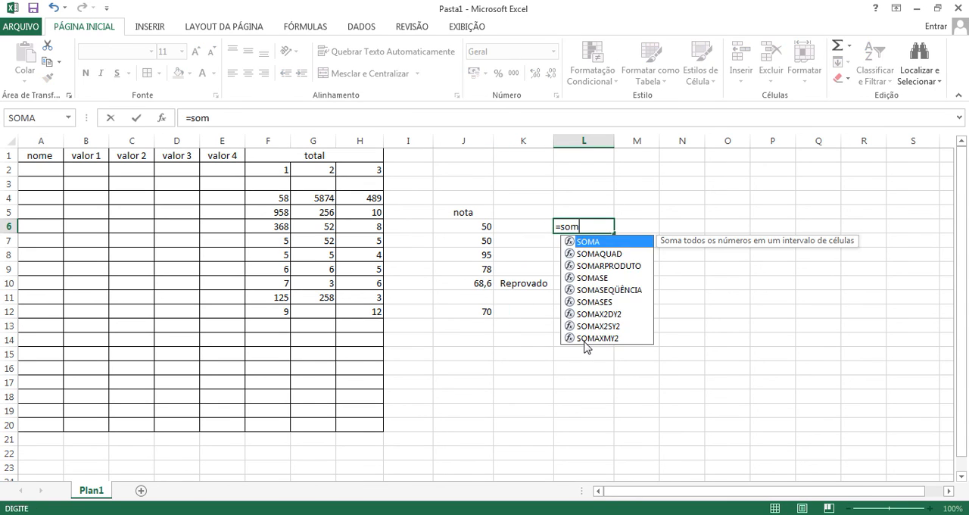
{"action": "type", "text": "a("}
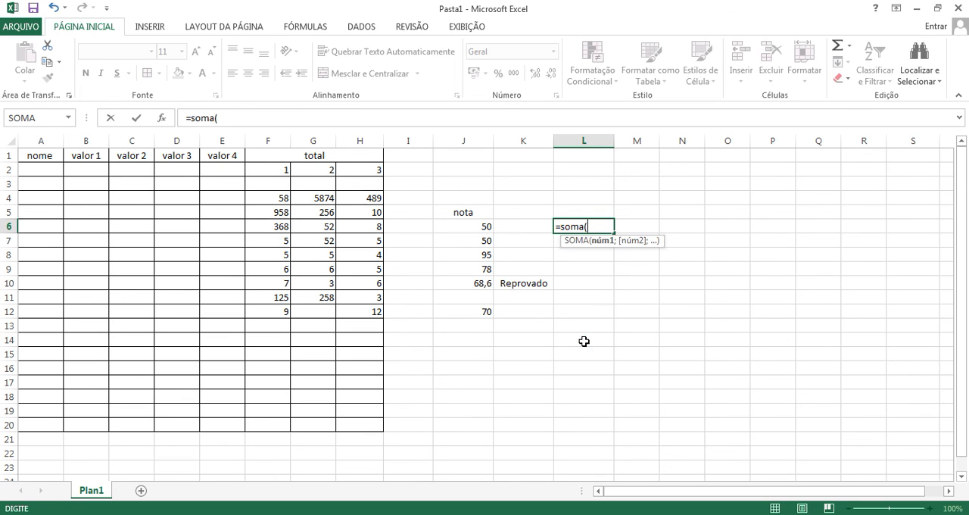
{"action": "left_click_drag", "start_coordinate": [485, 227], "coordinate": [488, 276]}
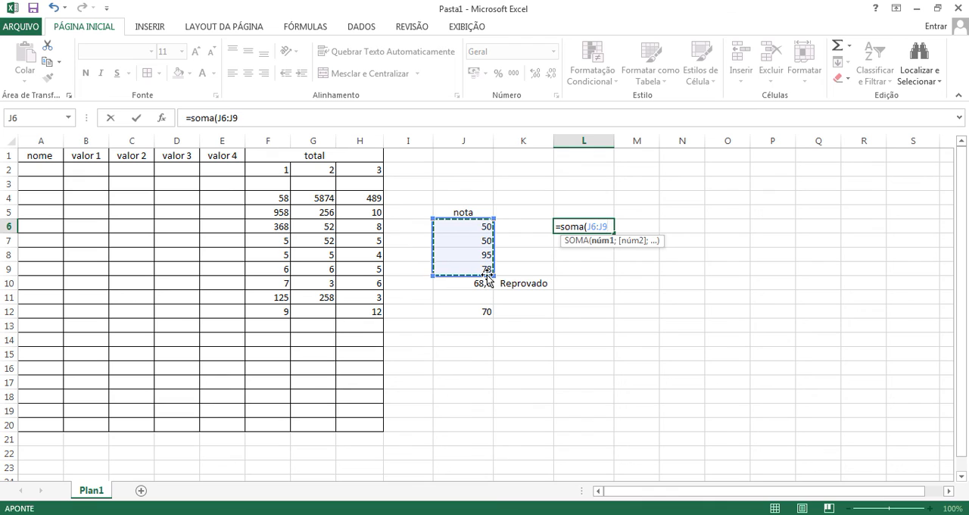
{"action": "key", "text": "ctrl+Return"}
Step: Write the subtraction formula =(L6-50) in cell M6
{"action": "left_click", "coordinate": [637, 227]}
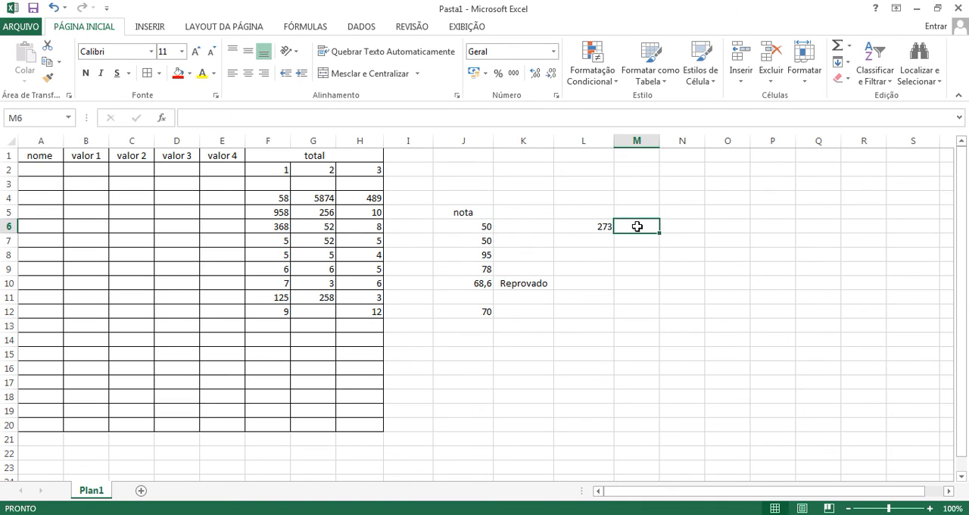
{"action": "type", "text": "=("}
{"action": "left_click", "coordinate": [599, 224]}
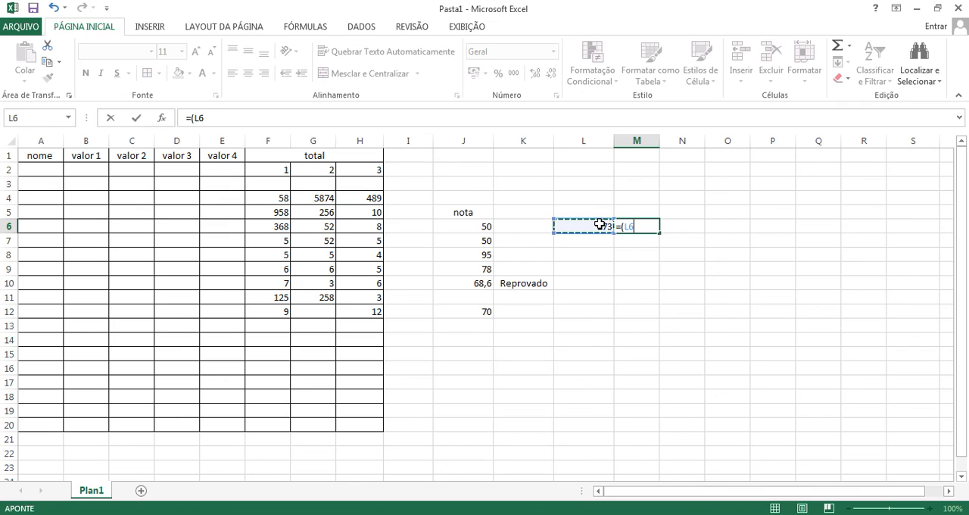
{"action": "type", "text": "-50)"}
{"action": "key", "text": "Return"}
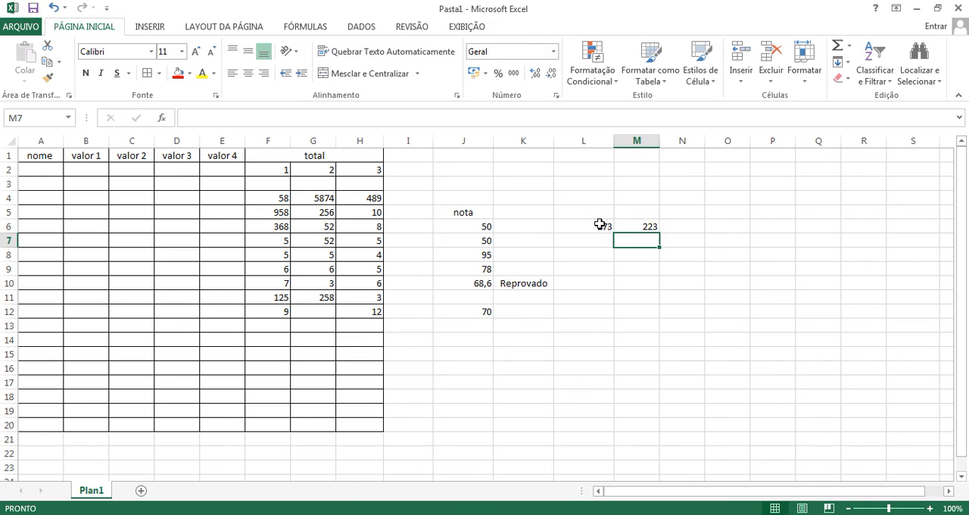
Step: Enter the multiplication formula =mult(M6*2) in cell N6, correcting the misspelled function name
{"action": "left_click", "coordinate": [687, 227]}
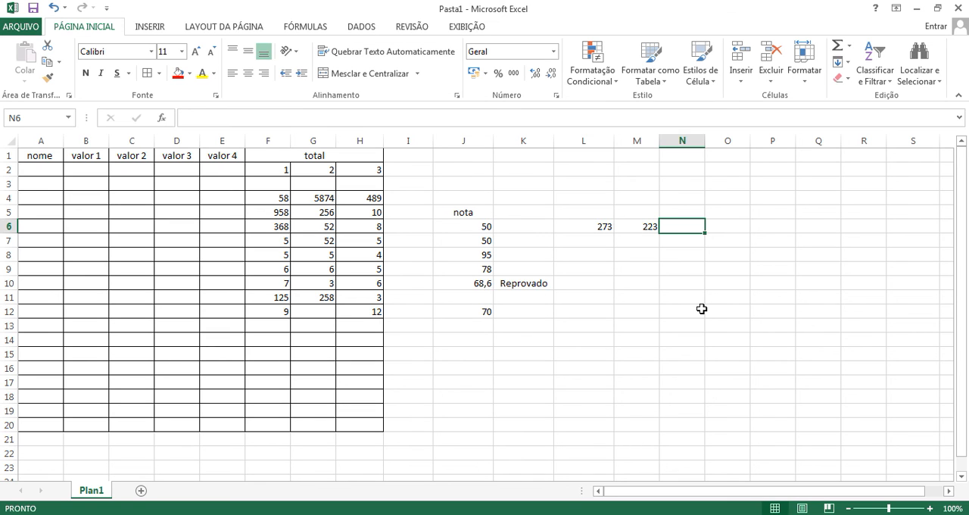
{"action": "type", "text": "=muly"}
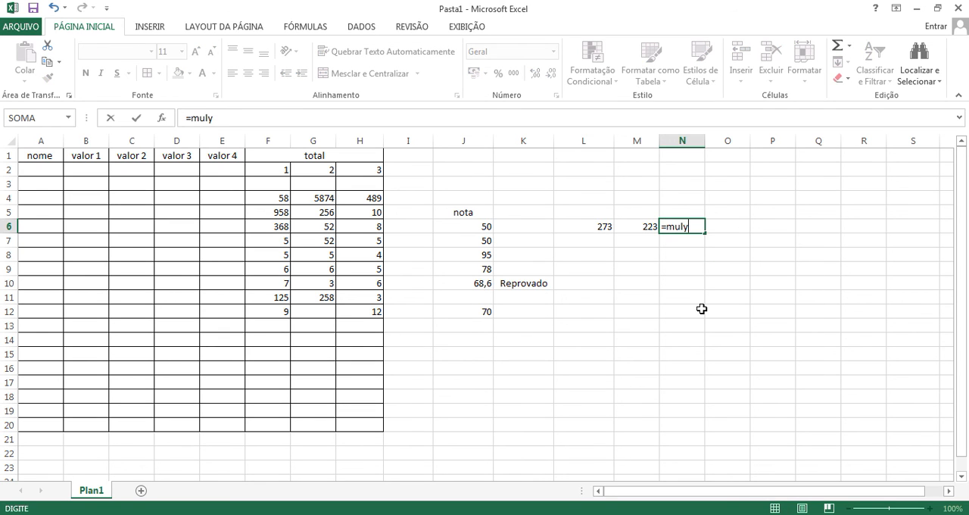
{"action": "key", "text": "BackSpace"}
{"action": "type", "text": "t"}
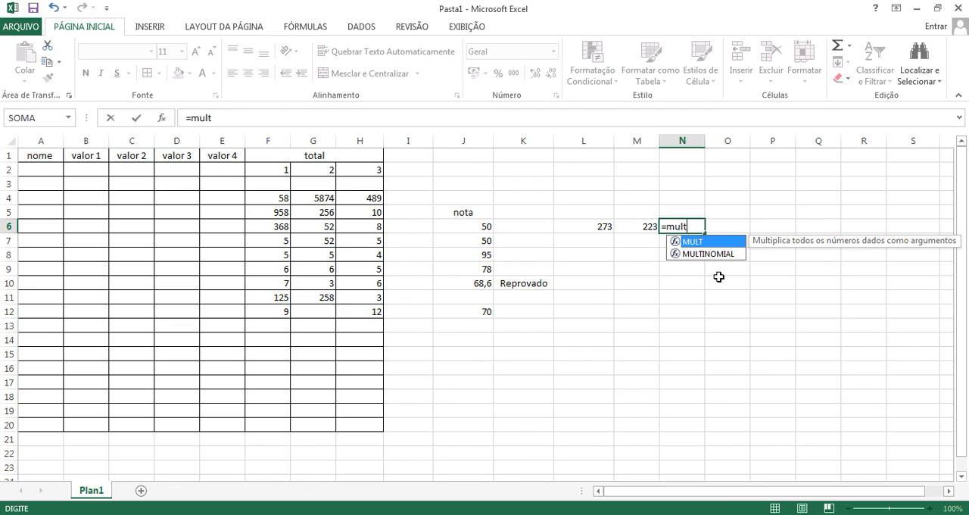
{"action": "type", "text": "("}
{"action": "left_click", "coordinate": [649, 226]}
{"action": "type", "text": "*2)"}
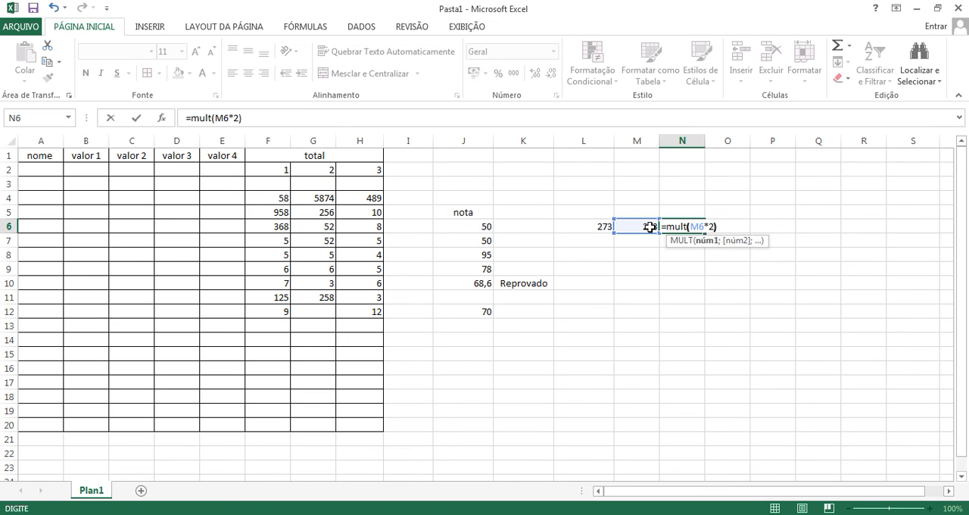
{"action": "key", "text": "Return"}
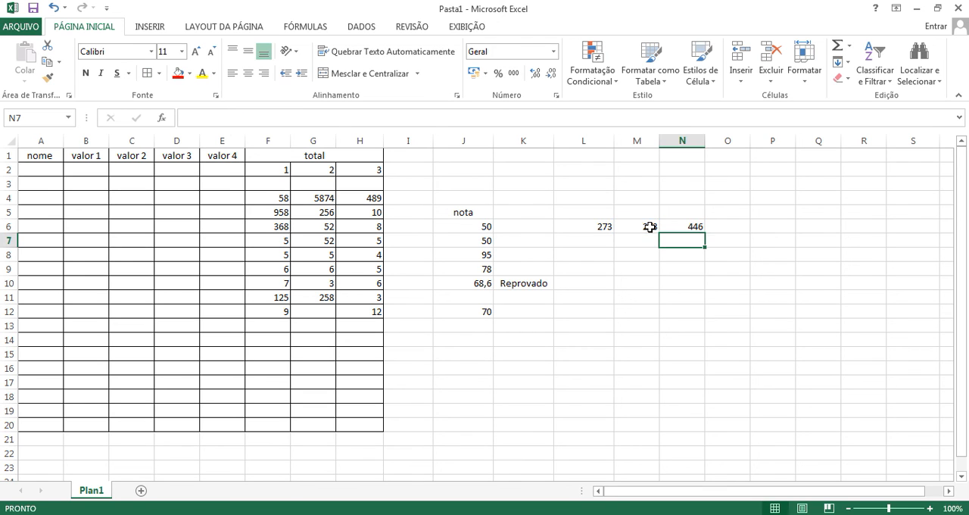
Step: Write the division formula =(N6/3) in cell O6
{"action": "left_click", "coordinate": [739, 226]}
{"action": "type", "text": "=("}
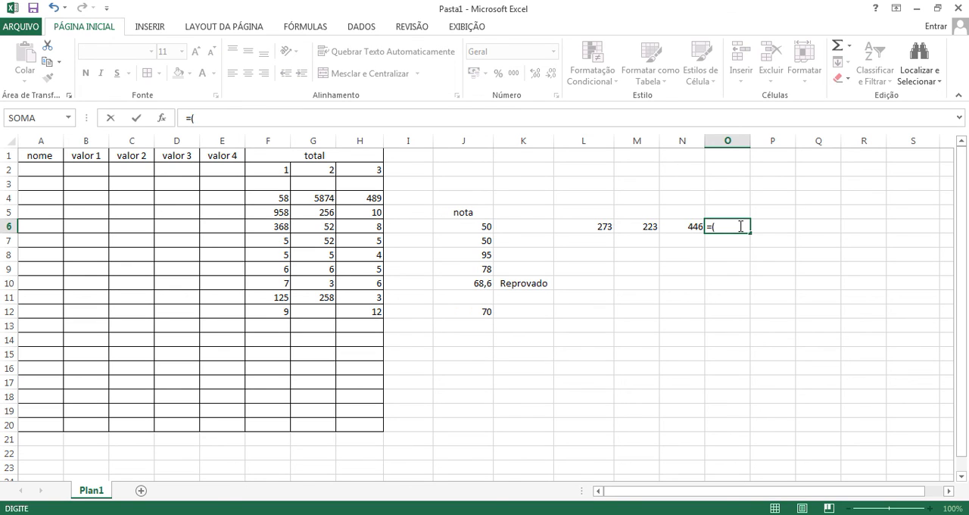
{"action": "left_click", "coordinate": [686, 225]}
{"action": "type", "text": "/"}
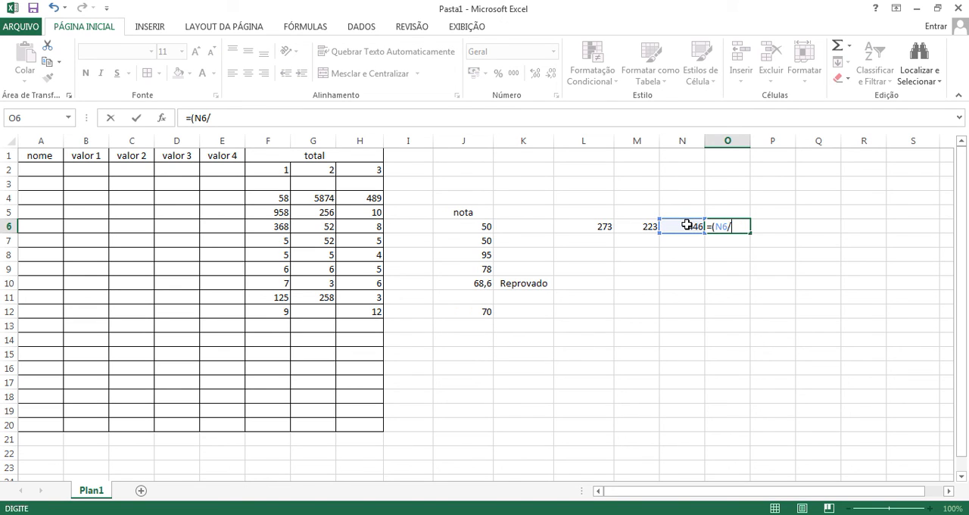
{"action": "type", "text": "3)"}
{"action": "key", "text": "Return"}
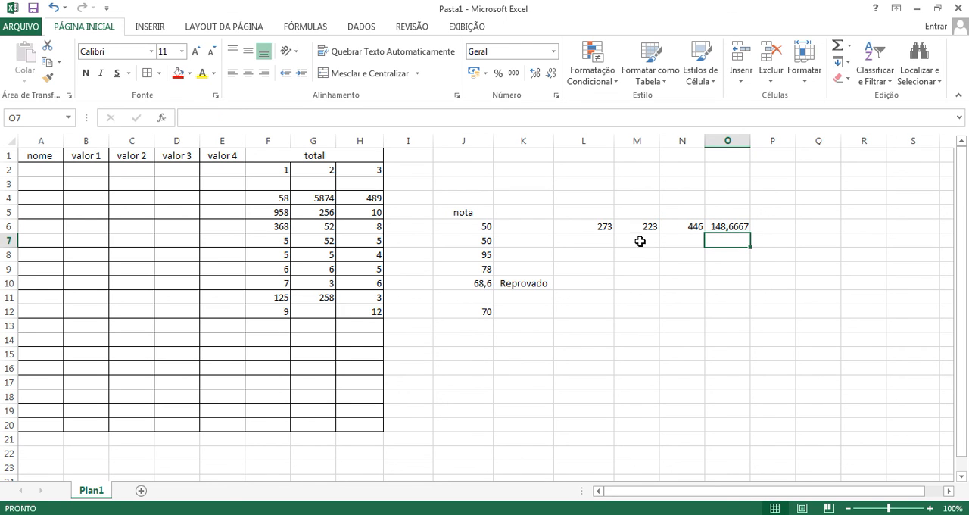
Step: Raise the grade in J7 to 98 to test how the linked formulas recalculate
{"action": "left_click", "coordinate": [487, 243]}
{"action": "type", "text": "98"}
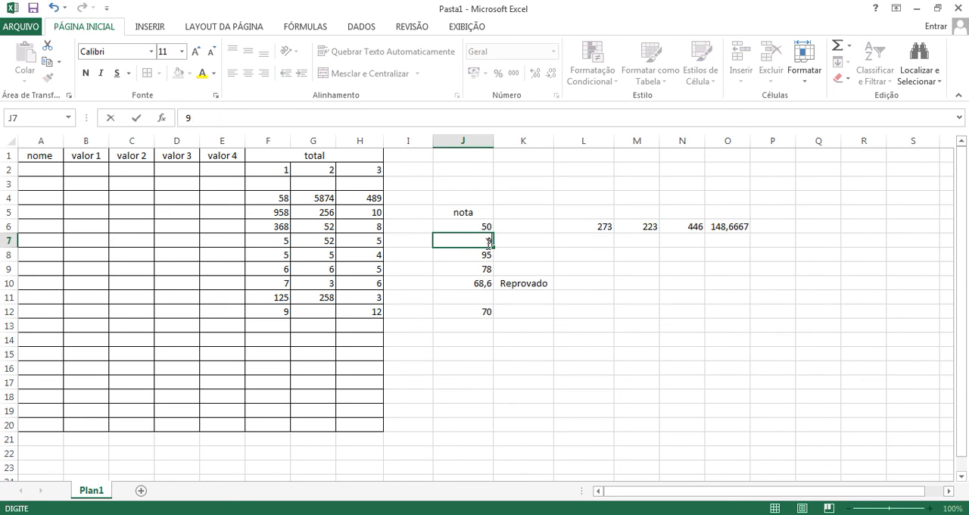
{"action": "key", "text": "Return"}
{"action": "left_click", "coordinate": [483, 227]}
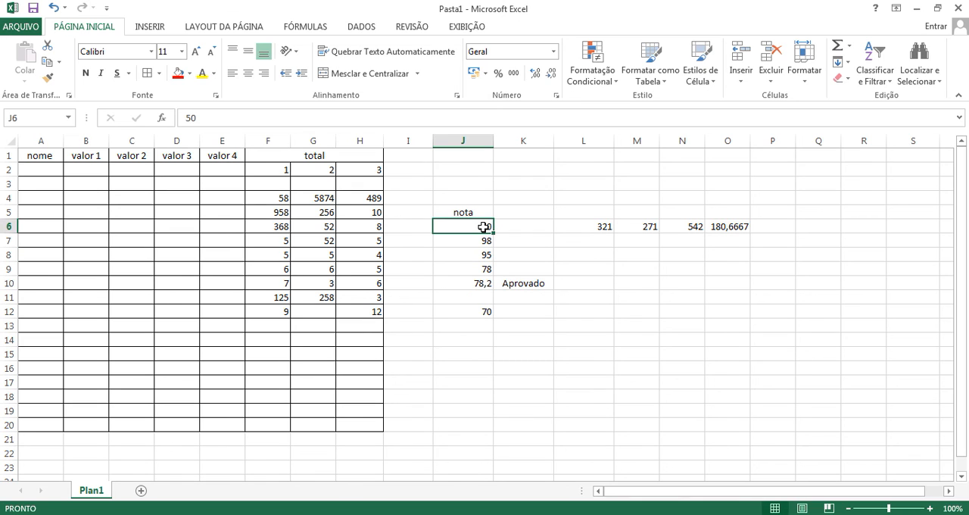
{"action": "key", "text": "Down"}
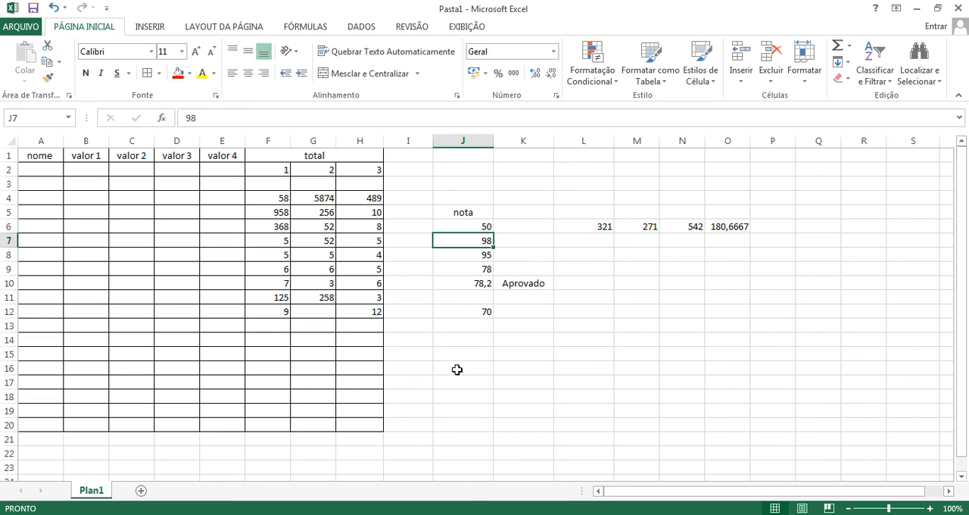
Step: Clear the extra grade from J12, check the SE formula in K10, and display the insertion commands
{"action": "left_click", "coordinate": [584, 299]}
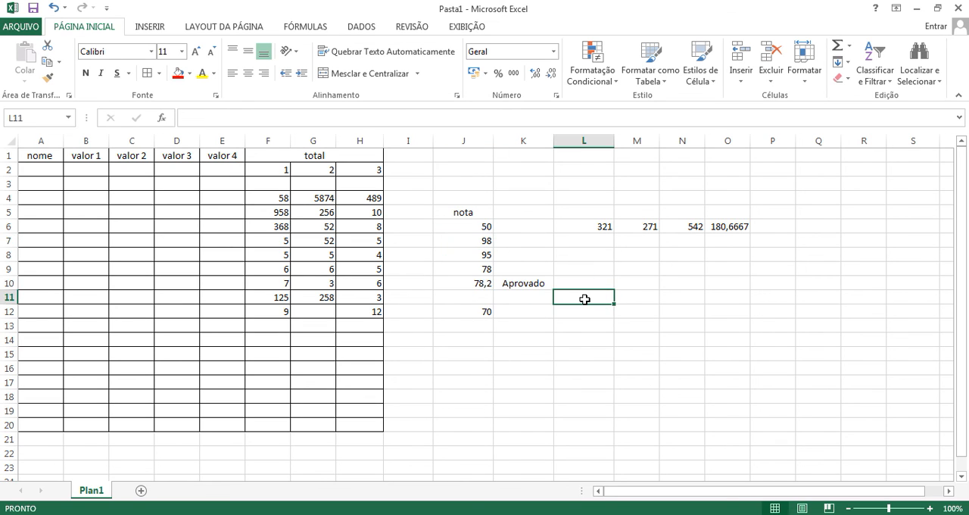
{"action": "key", "text": "ctrl+z"}
{"action": "left_click", "coordinate": [523, 284]}
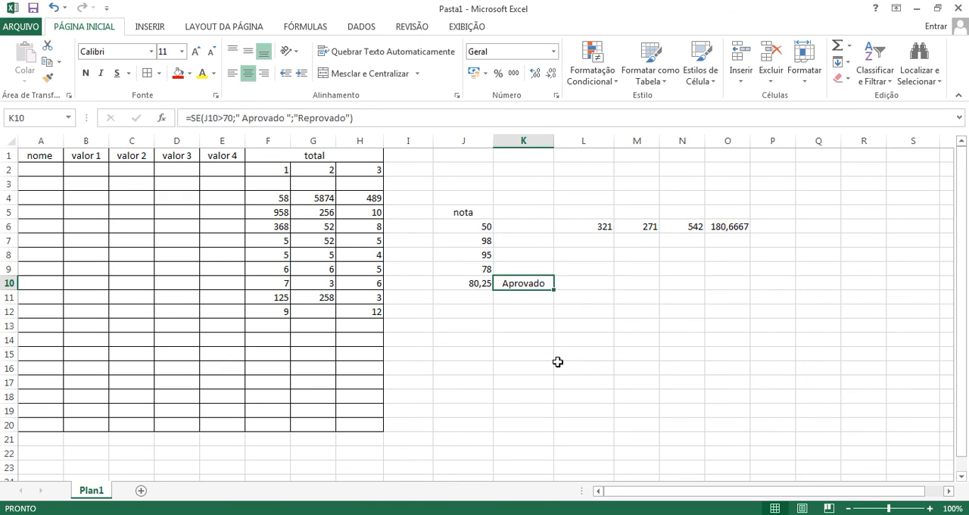
{"action": "left_click", "coordinate": [151, 27]}
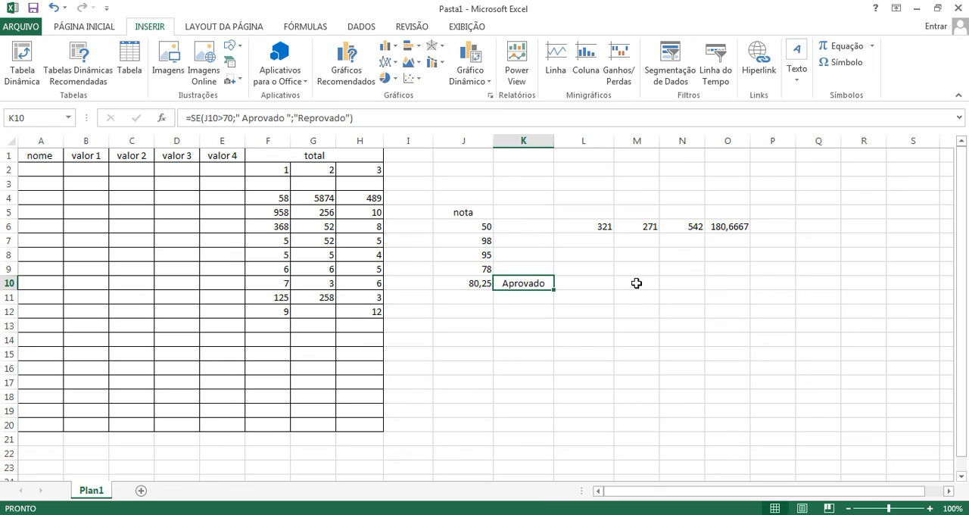
Step: Start a second SE formula in L10 with the logical test J10>70
{"action": "left_click", "coordinate": [610, 280]}
{"action": "type", "text": "=se"}
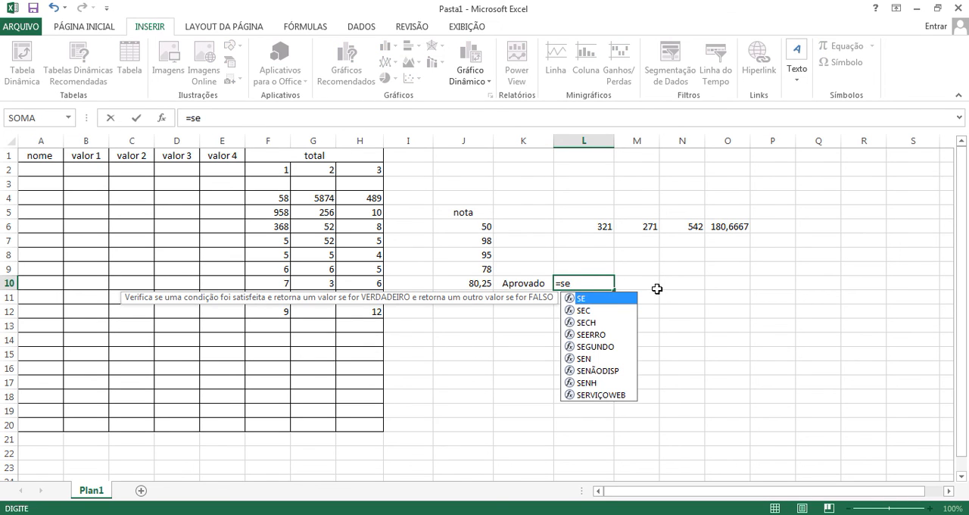
{"action": "double_click", "coordinate": [589, 300]}
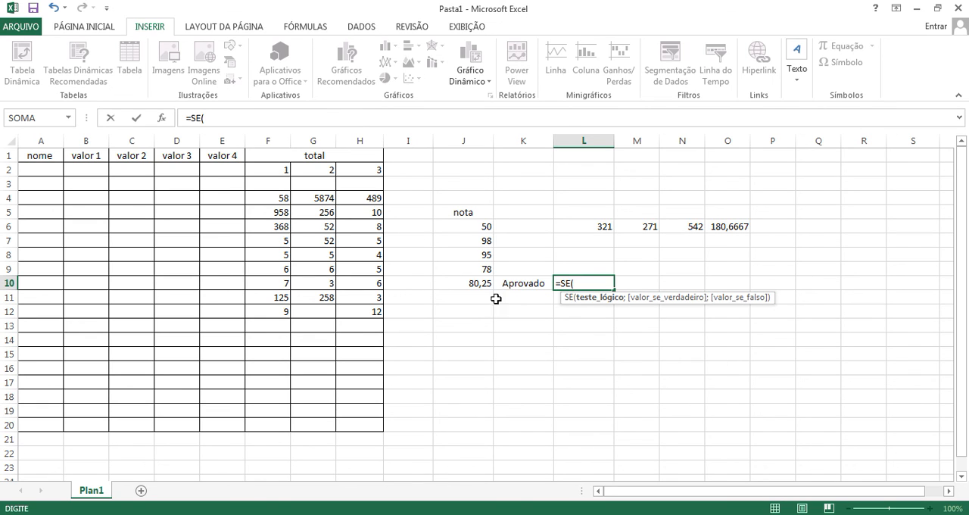
{"action": "left_click", "coordinate": [475, 285]}
{"action": "type", "text": ">"}
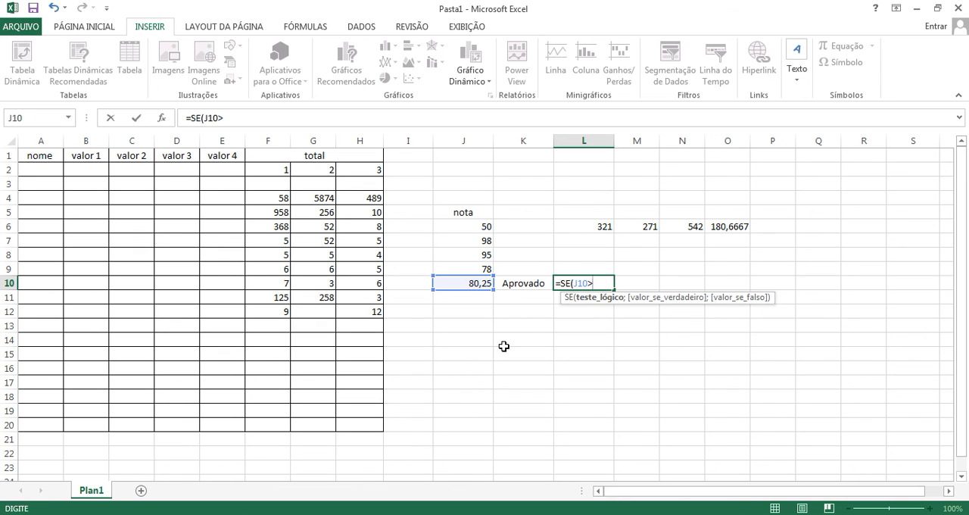
{"action": "type", "text": "70;"}
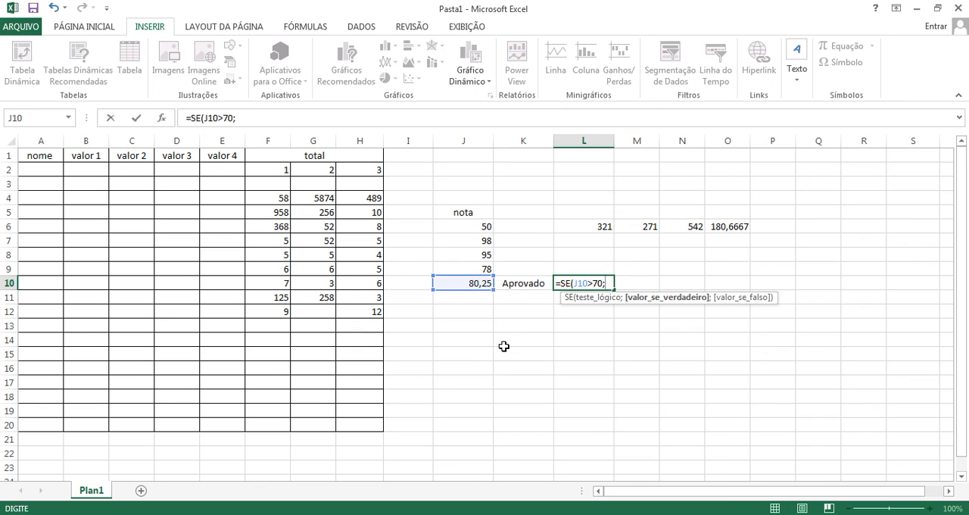
{"action": "type", "text": "aprova;reprova"}
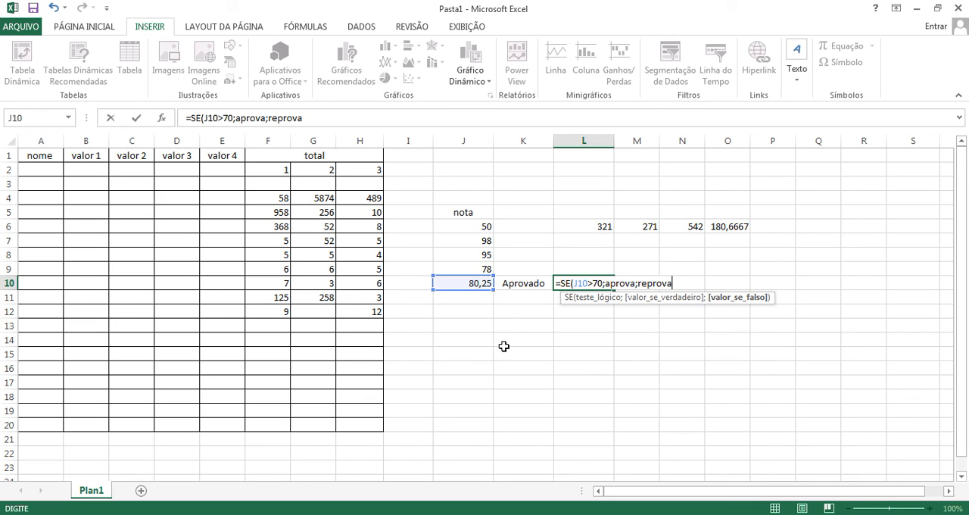
Step: Complete the SE formula in L10 with the unquoted results aprova if true and reprova if false
{"action": "left_click", "coordinate": [666, 303]}
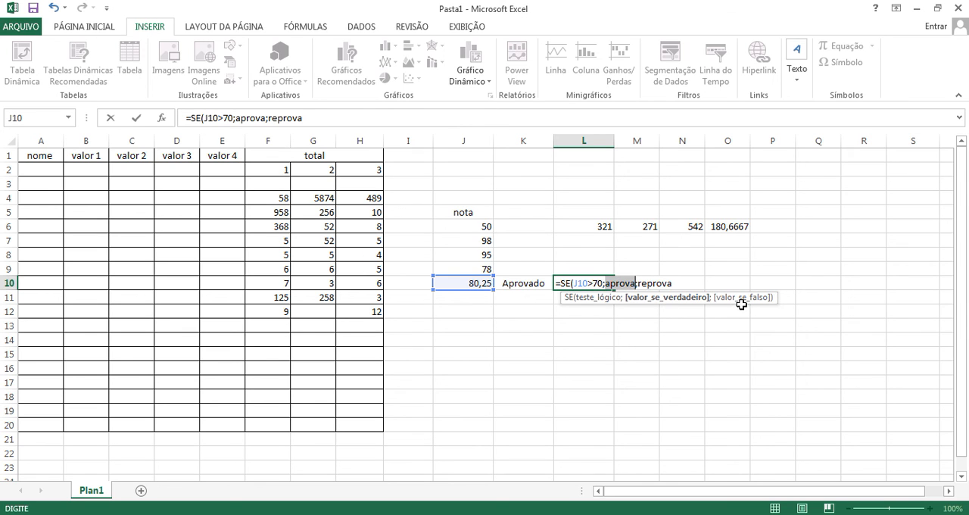
{"action": "key", "text": "Return"}
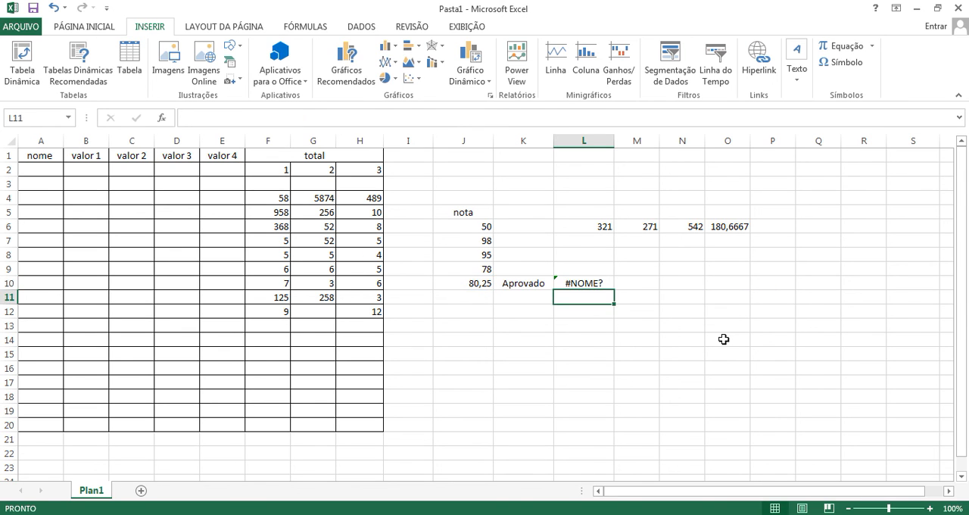
Step: Try to enclose aprova and reprova in single quotation marks in the L10 formula
{"action": "double_click", "coordinate": [589, 283]}
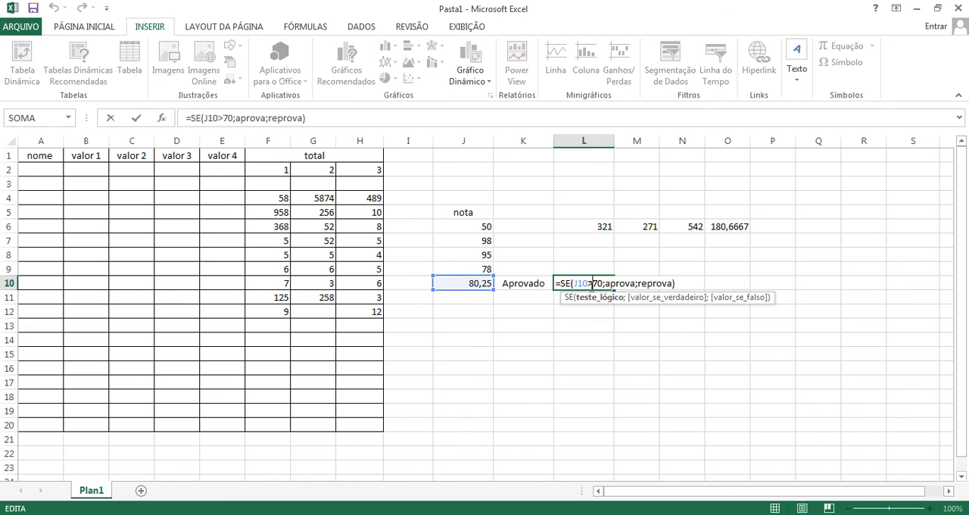
{"action": "left_click", "coordinate": [607, 284]}
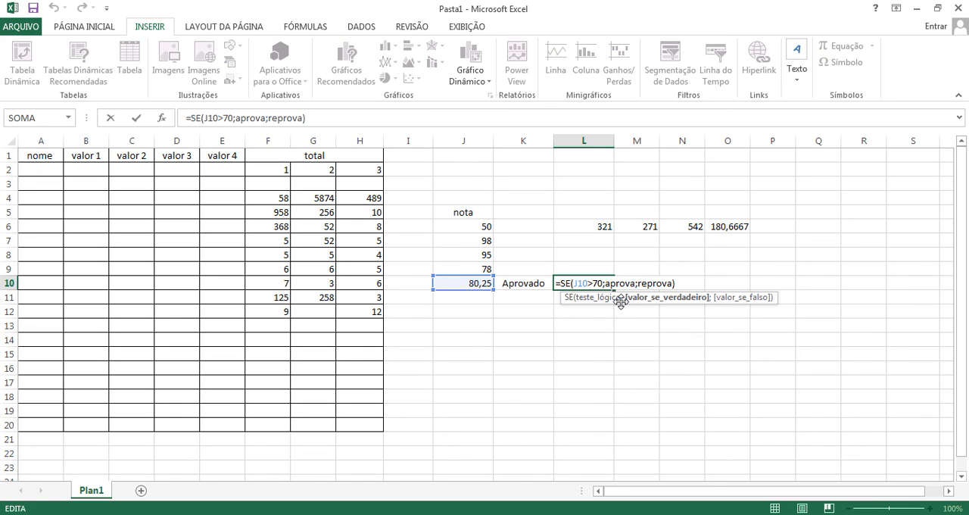
{"action": "type", "text": "'"}
{"action": "left_click", "coordinate": [640, 284]}
{"action": "type", "text": "'"}
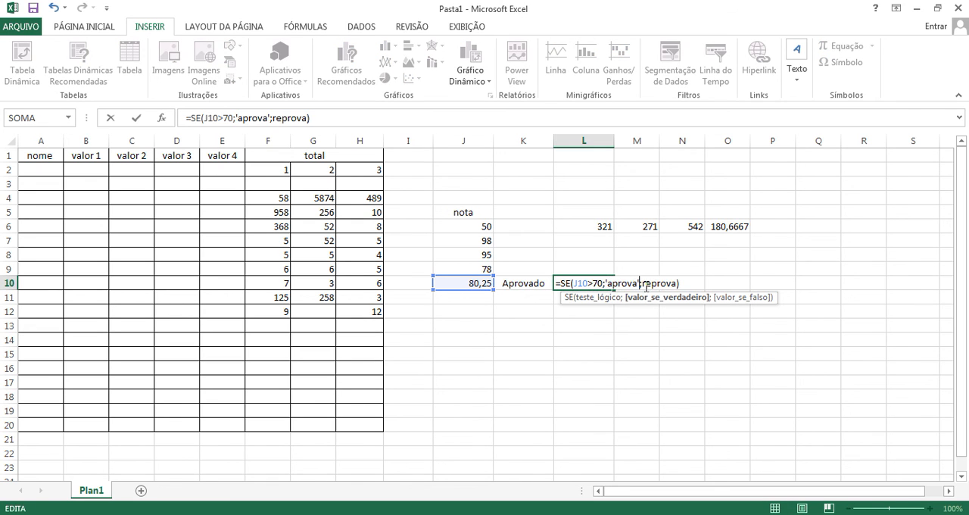
{"action": "left_click", "coordinate": [643, 283]}
{"action": "type", "text": "'"}
{"action": "left_click", "coordinate": [679, 284]}
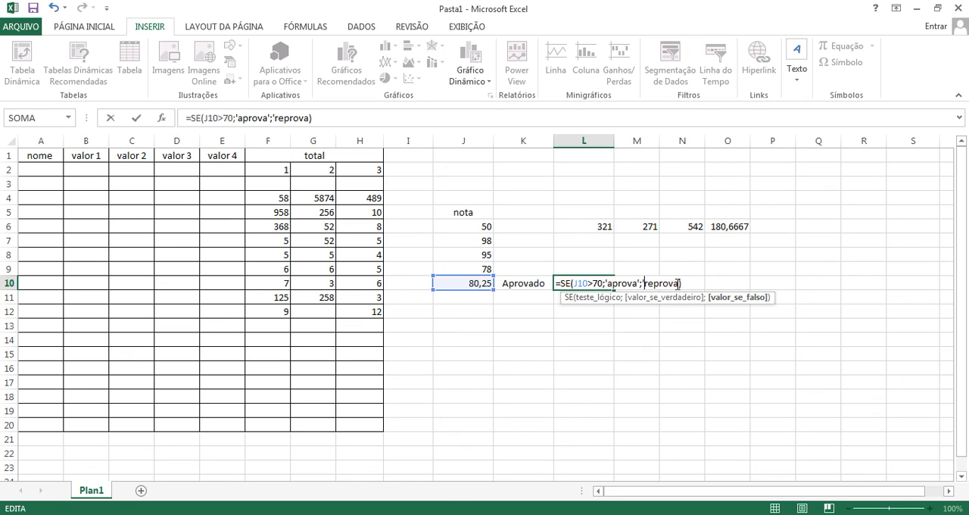
{"action": "type", "text": "'"}
{"action": "key", "text": "Return"}
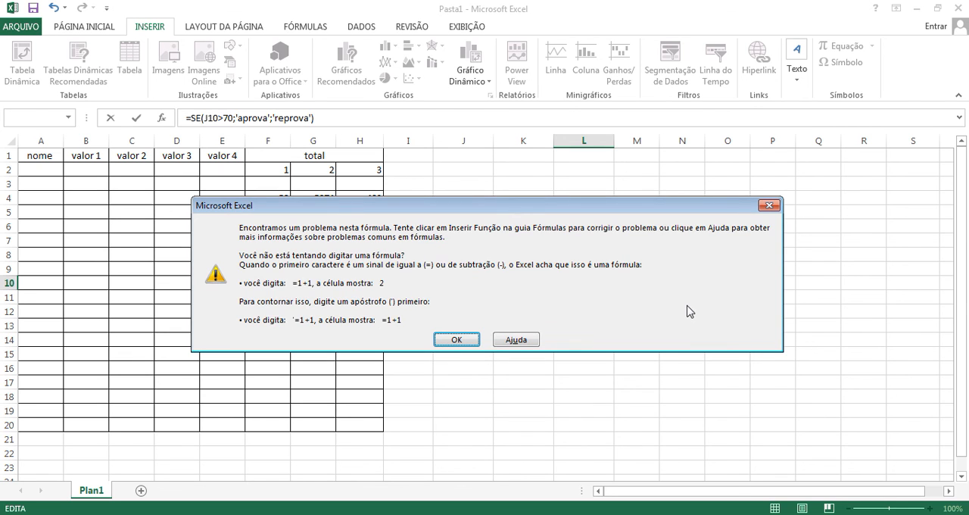
{"action": "key", "text": "Return"}
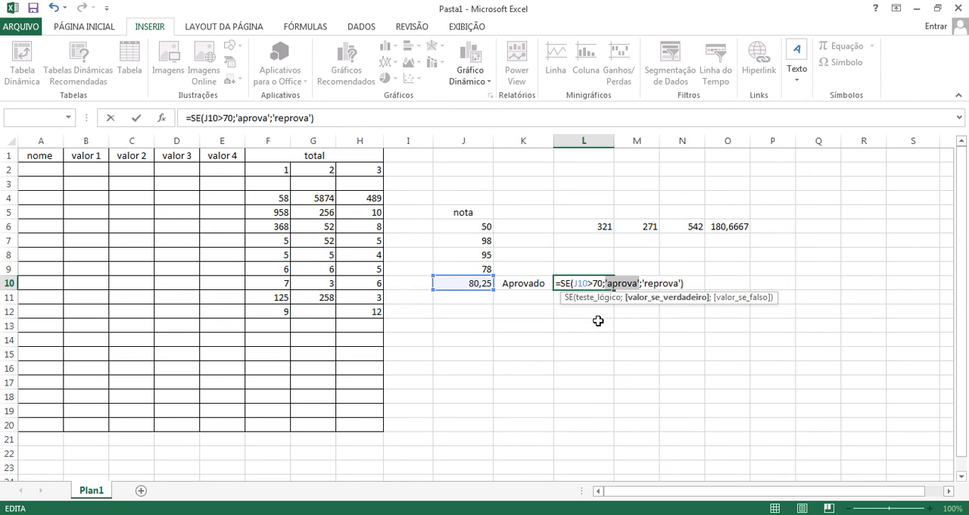
Step: Enclose the true result aprova in double quotation marks in the L10 formula
{"action": "left_click", "coordinate": [608, 284]}
{"action": "key", "text": "BackSpace"}
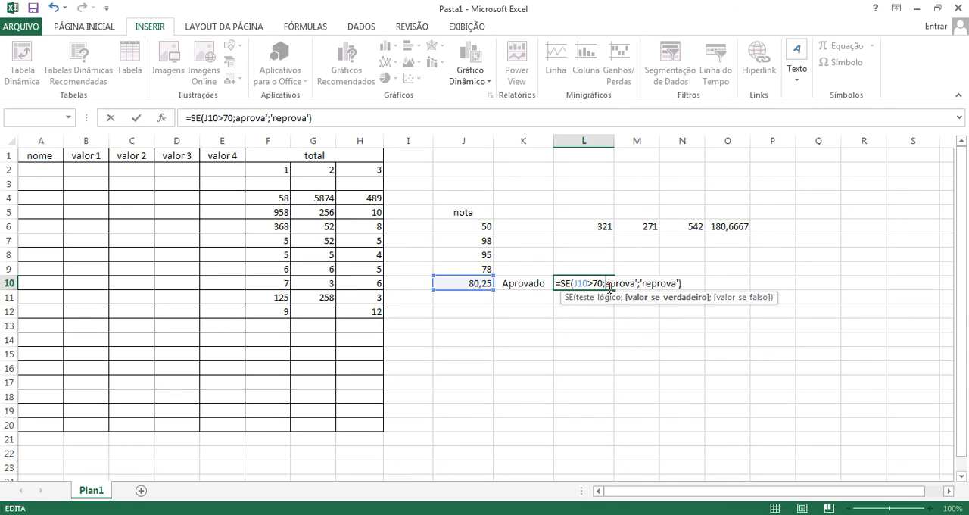
{"action": "type", "text": "\"a0"}
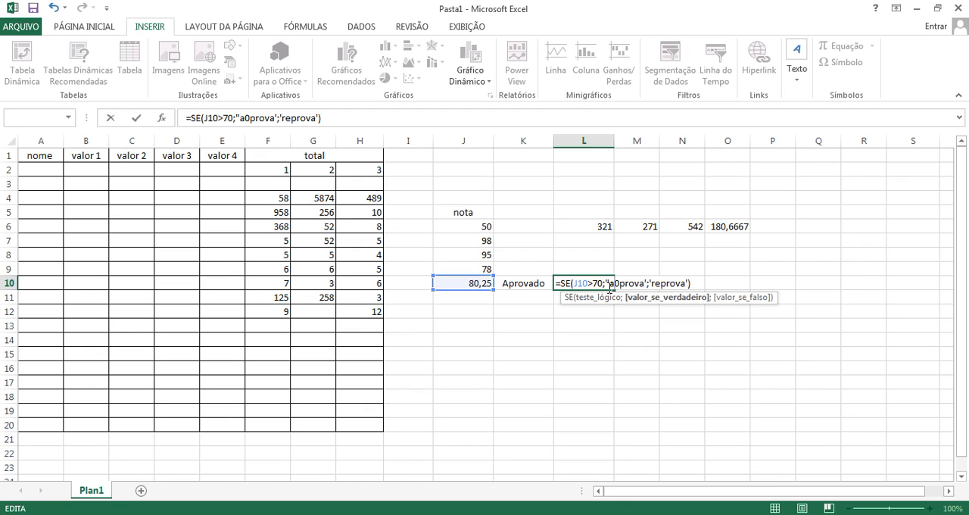
{"action": "key", "text": "BackSpace"}
{"action": "key", "text": "Right"}
{"action": "key", "text": "Right"}
{"action": "key", "text": "Right"}
{"action": "key", "text": "Right"}
Step: Enclose the false result reprova in double quotation marks and enter the L10 formula
{"action": "key", "text": "Right"}
{"action": "key", "text": "Right"}
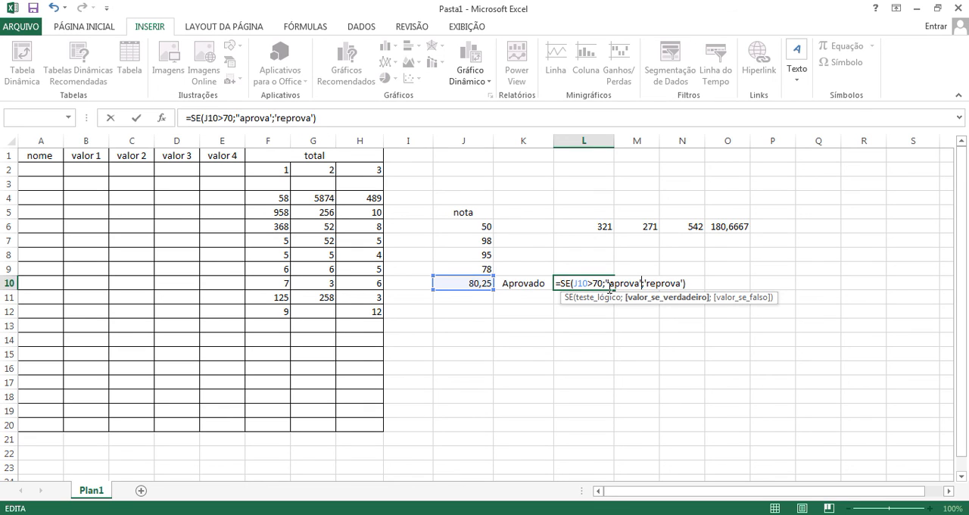
{"action": "key", "text": "BackSpace"}
{"action": "type", "text": "\""}
{"action": "key", "text": "Right"}
{"action": "key", "text": "BackSpace"}
{"action": "type", "text": "\""}
{"action": "key", "text": "Right"}
{"action": "key", "text": "Right"}
{"action": "key", "text": "Right"}
{"action": "key", "text": "Right"}
{"action": "key", "text": "Right"}
{"action": "key", "text": "Right"}
{"action": "key", "text": "Right"}
{"action": "key", "text": "Right"}
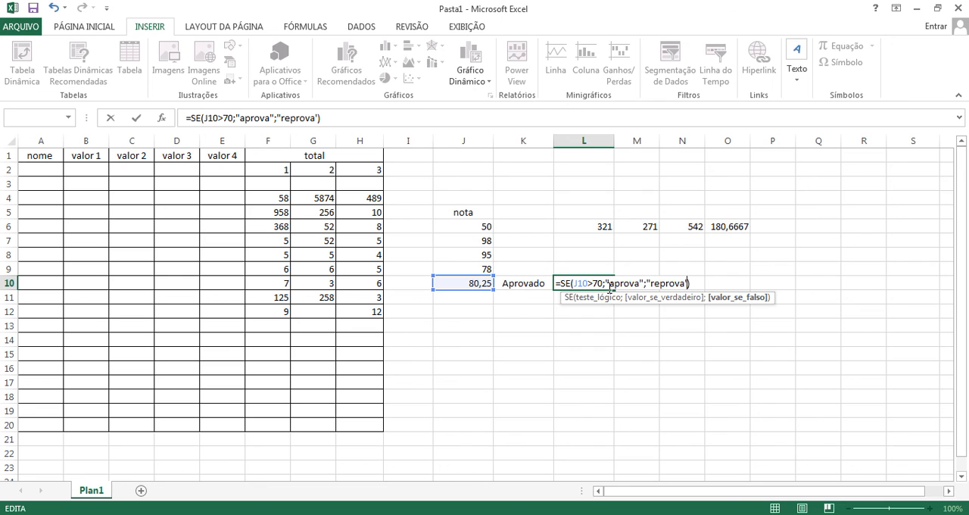
{"action": "key", "text": "BackSpace"}
{"action": "type", "text": "\""}
{"action": "key", "text": "Return"}
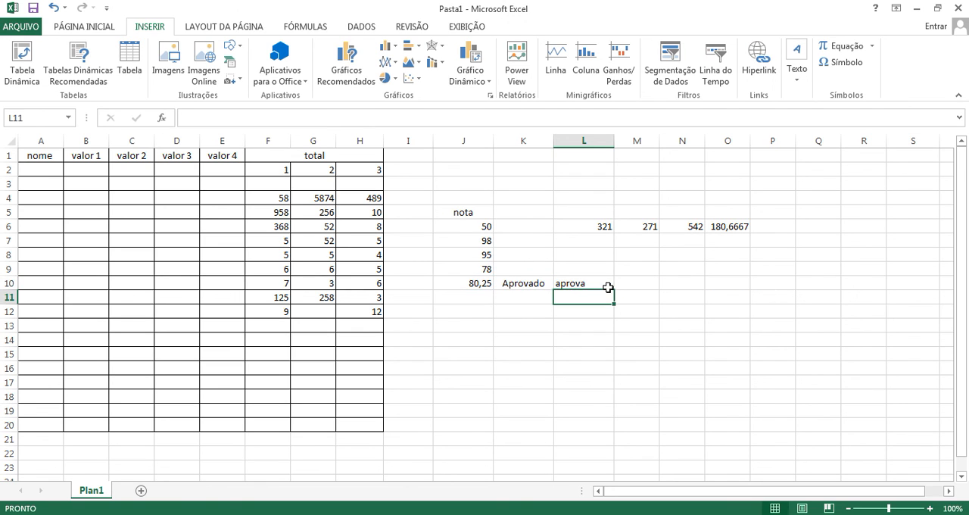
Step: Lower the grade in J8 to 50 to test the SE formula in L10
{"action": "left_click", "coordinate": [598, 283]}
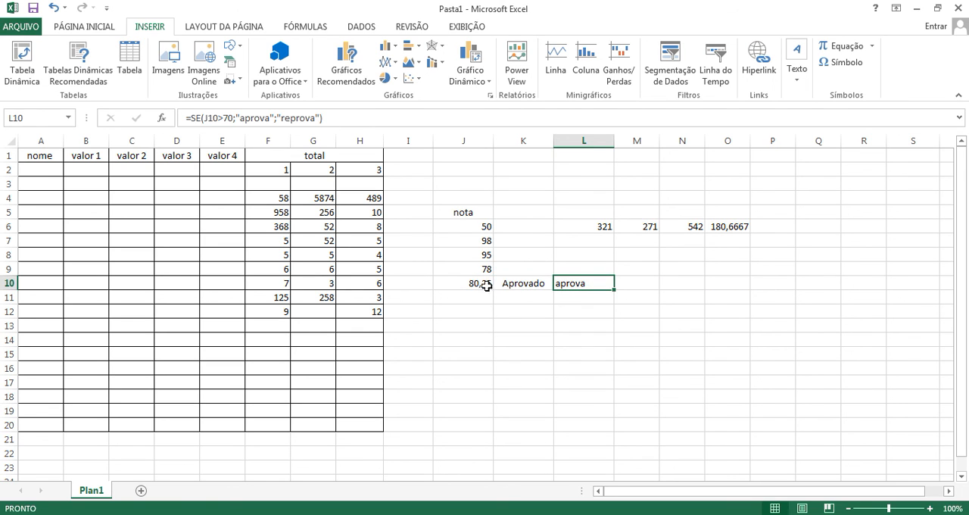
{"action": "left_click", "coordinate": [483, 255]}
{"action": "type", "text": "50"}
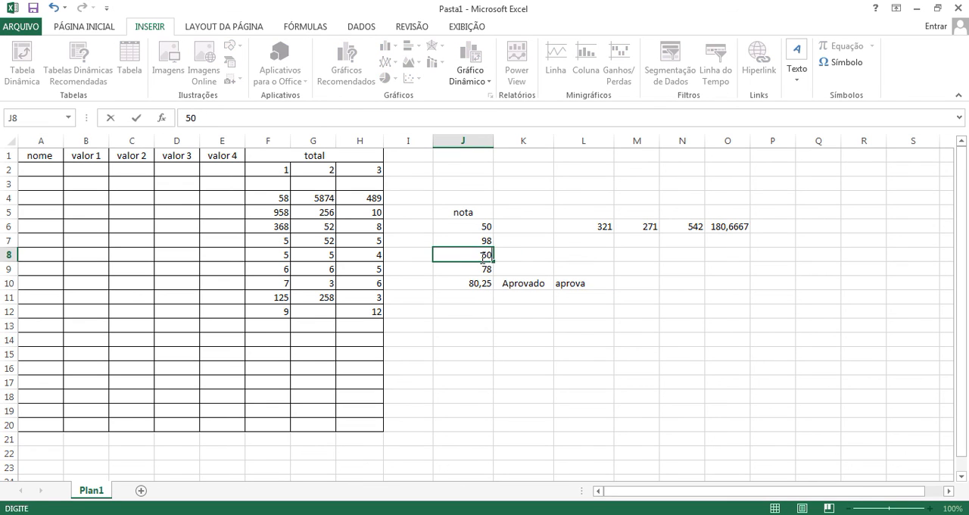
{"action": "key", "text": "Return"}
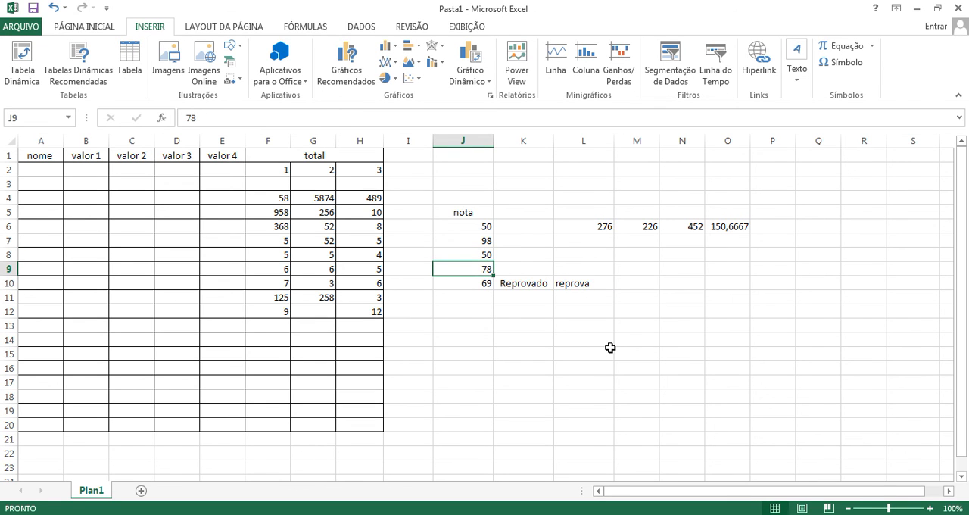
{"action": "left_click", "coordinate": [580, 283]}
Step: Try to replace the quotation marks around Aprovado with square brackets in the K10 formula, then discard the edit
{"action": "left_click", "coordinate": [521, 283]}
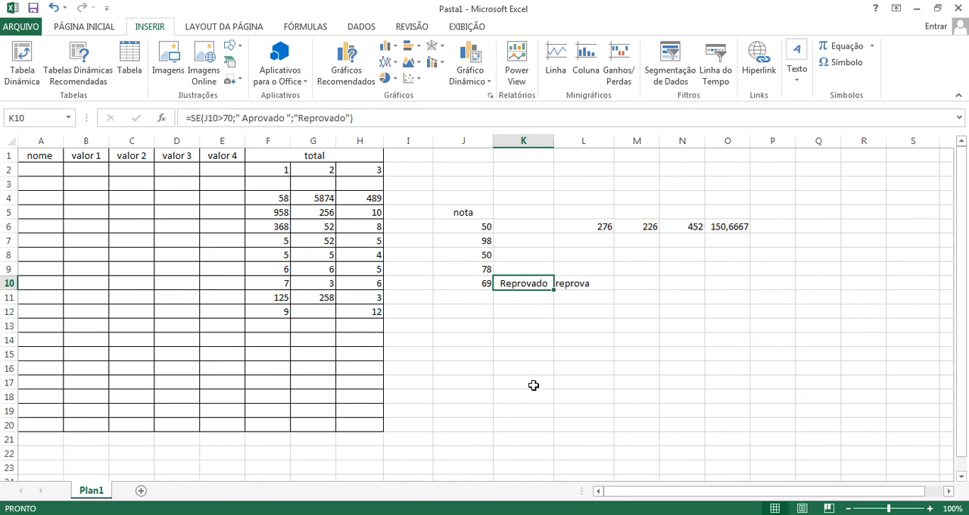
{"action": "left_click", "coordinate": [239, 118]}
{"action": "key", "text": "BackSpace"}
{"action": "type", "text": "["}
{"action": "left_click", "coordinate": [290, 118]}
{"action": "key", "text": "BackSpace"}
{"action": "type", "text": "]"}
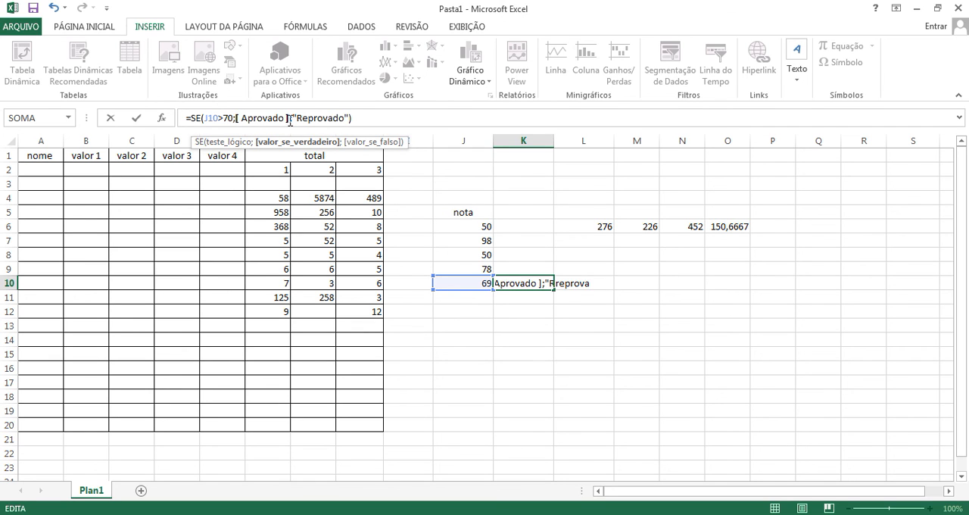
{"action": "key", "text": "Return"}
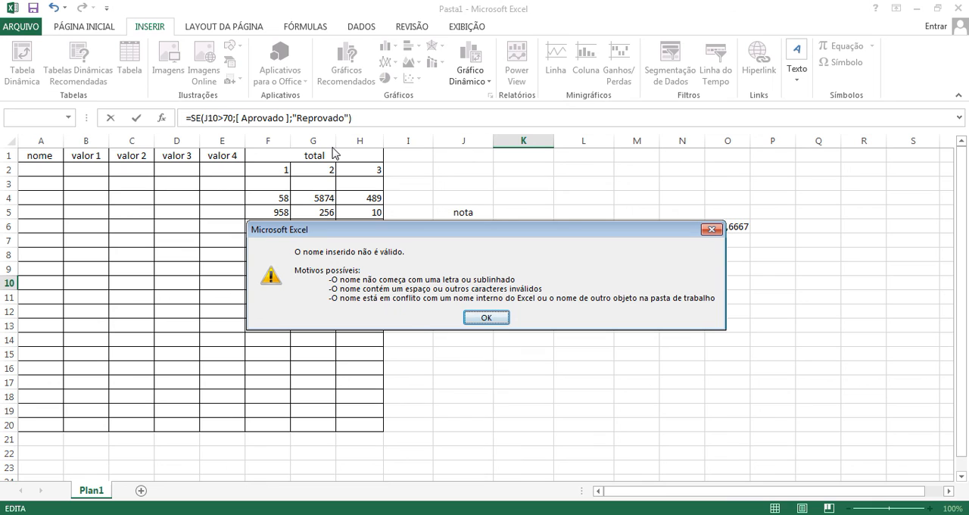
{"action": "left_click", "coordinate": [492, 317]}
{"action": "left_click", "coordinate": [510, 302]}
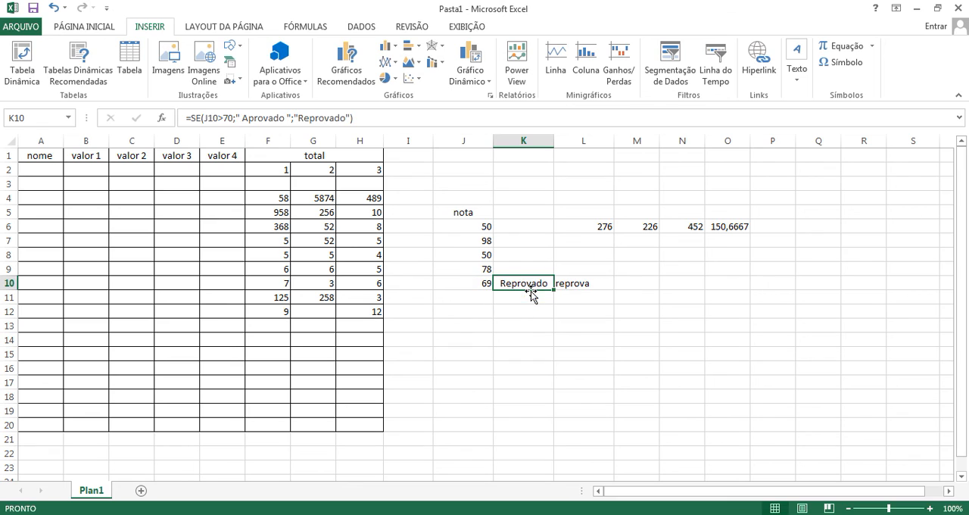
{"action": "left_click", "coordinate": [555, 310]}
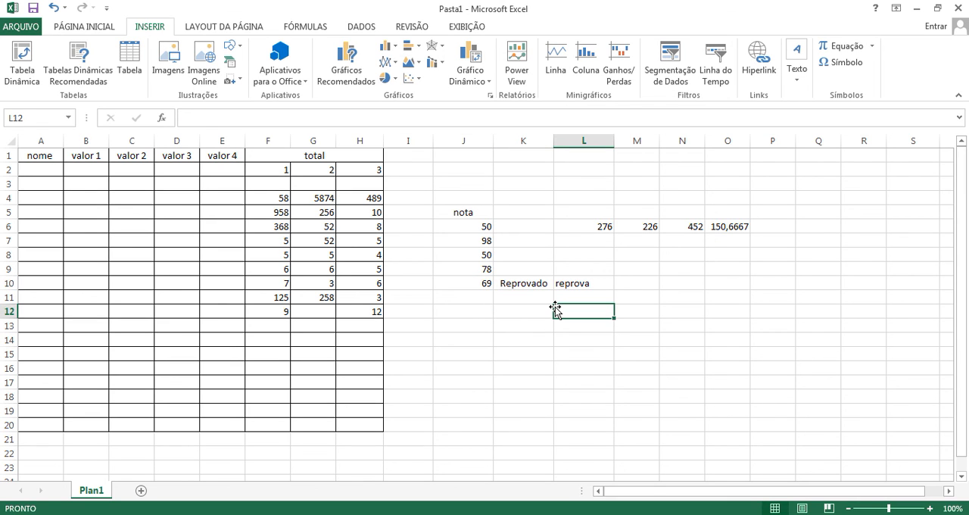